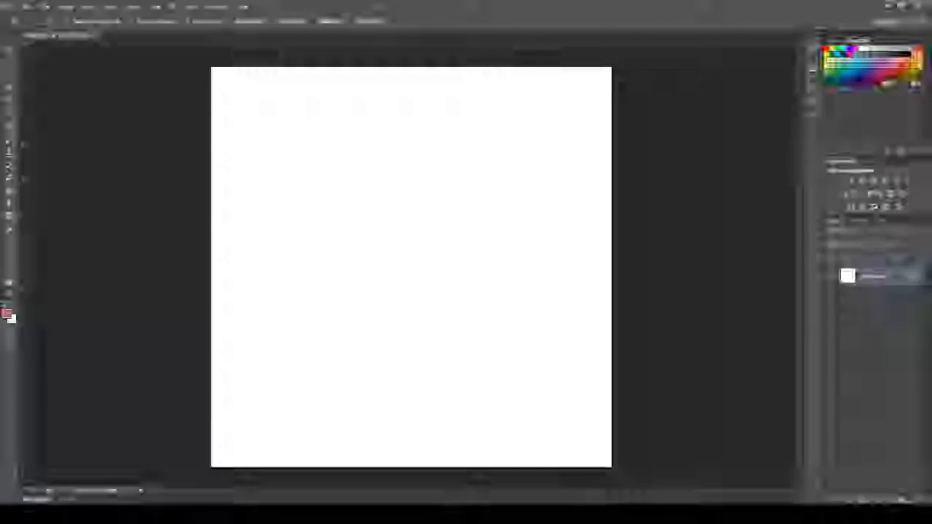
Step: Choose a mint green foreground colour and fill the whole white background layer with it using the Paint Bucket
{"action": "left_click", "coordinate": [905, 498]}
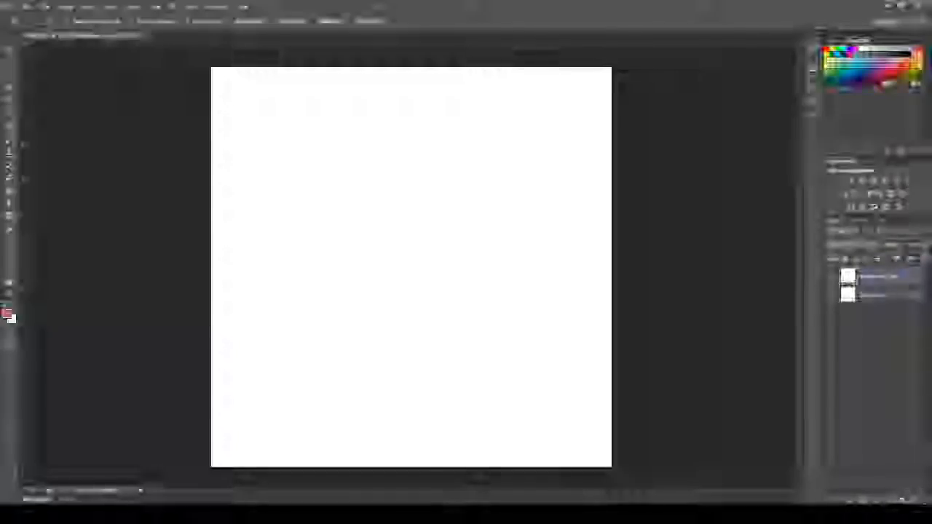
{"action": "key", "text": "ctrl+z"}
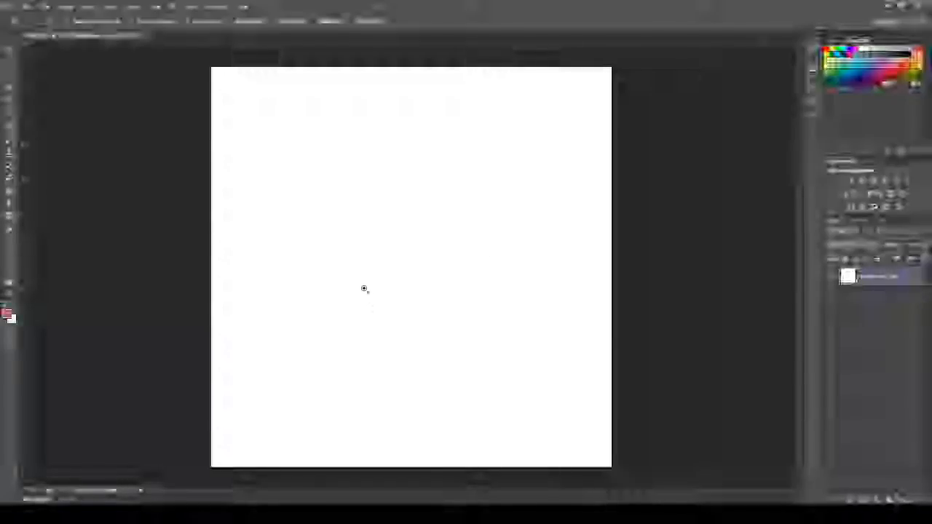
{"action": "key", "text": "i"}
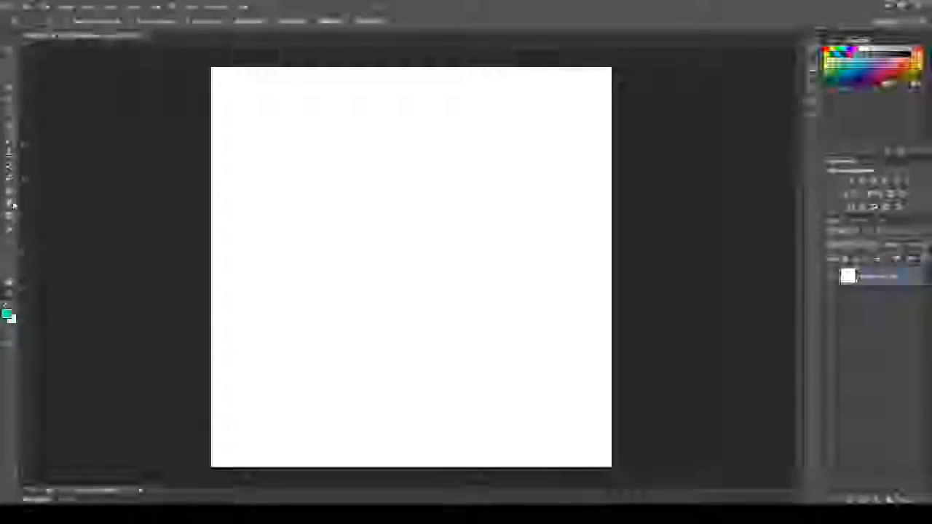
{"action": "left_click", "coordinate": [10, 203]}
{"action": "left_click", "coordinate": [10, 192]}
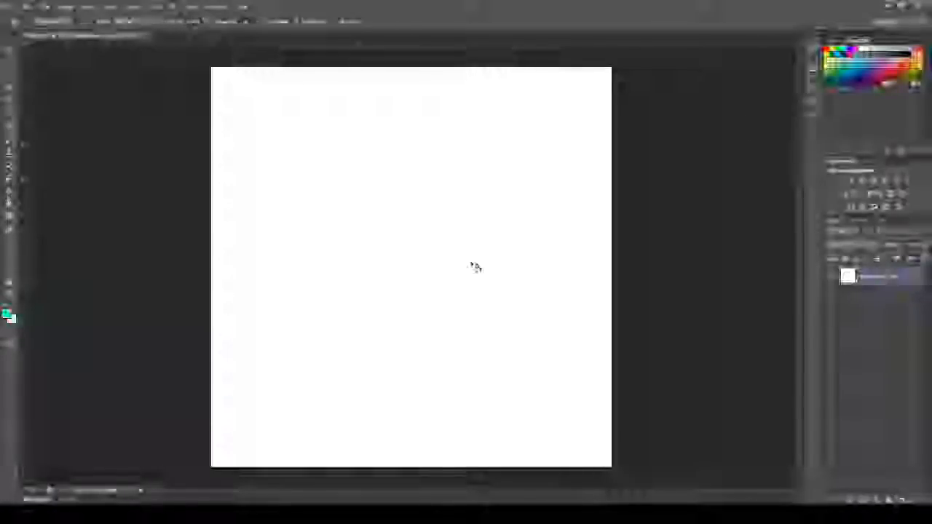
{"action": "left_click", "coordinate": [475, 267]}
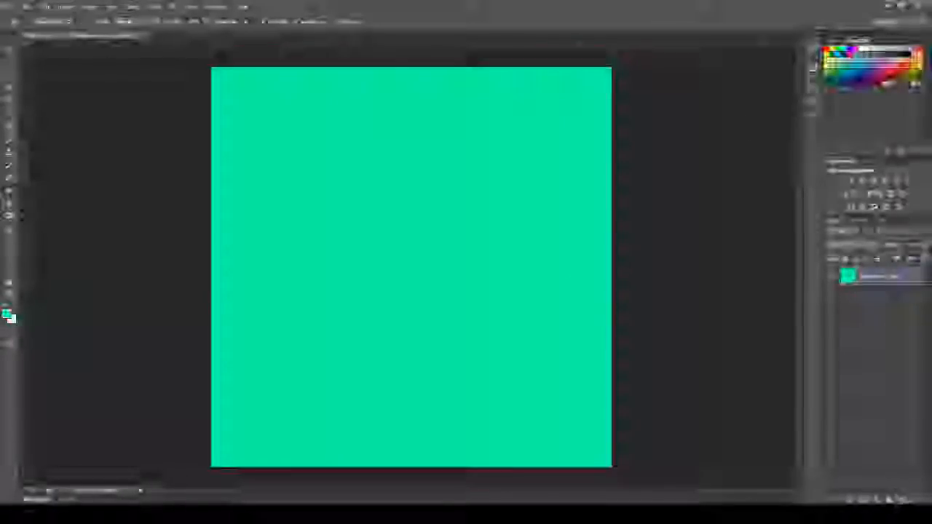
Step: Add a new layer and draw a wavy ribbon shape from the canvas's upper edge to its lower right edge, filled with purple
{"action": "left_click", "coordinate": [900, 500]}
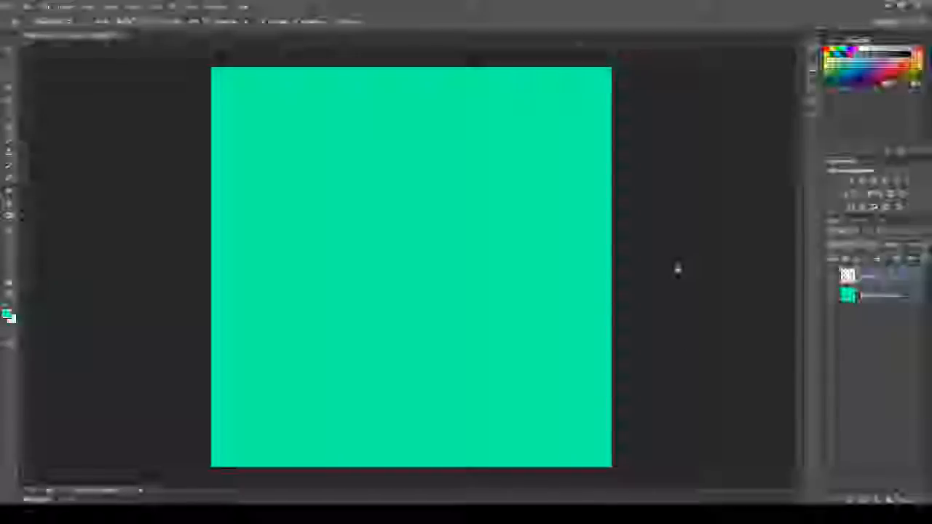
{"action": "left_click", "coordinate": [10, 230]}
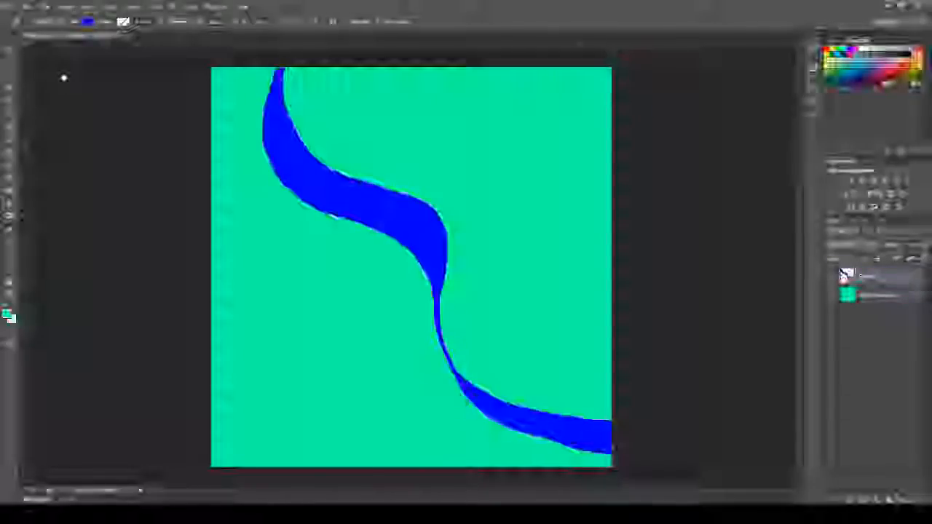
{"action": "left_click", "coordinate": [138, 45]}
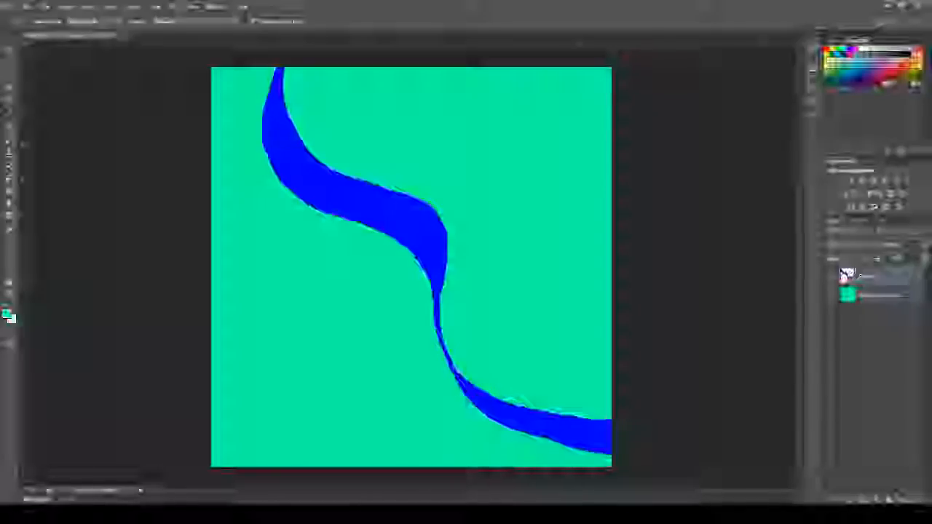
{"action": "left_click", "coordinate": [768, 121]}
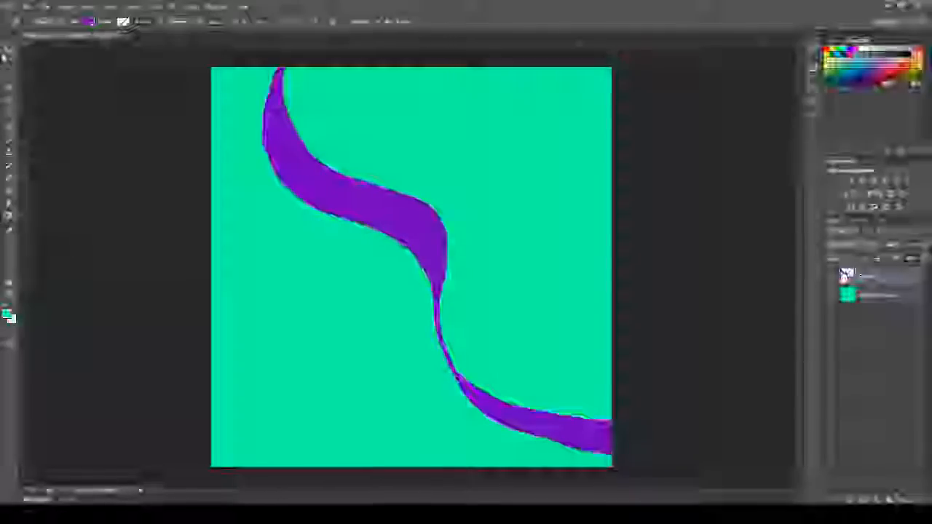
{"action": "left_click", "coordinate": [8, 52]}
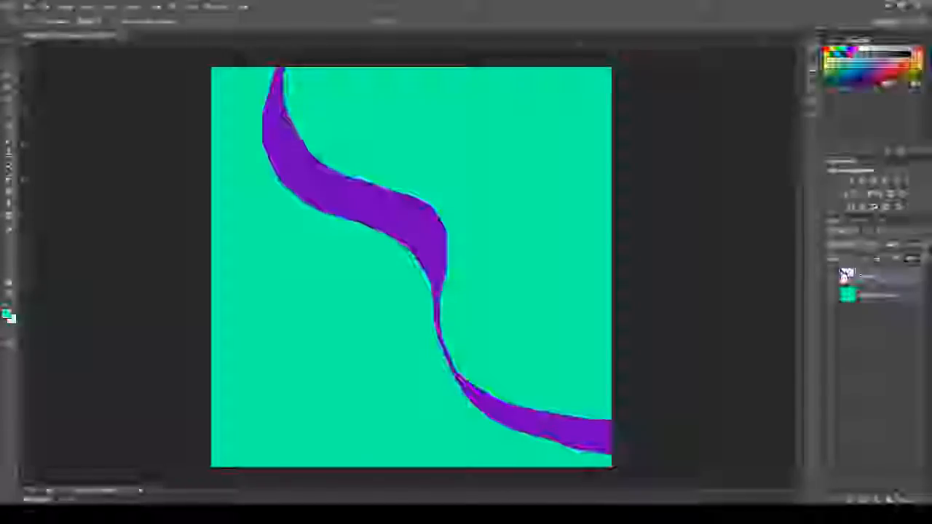
{"action": "left_click", "coordinate": [9, 232]}
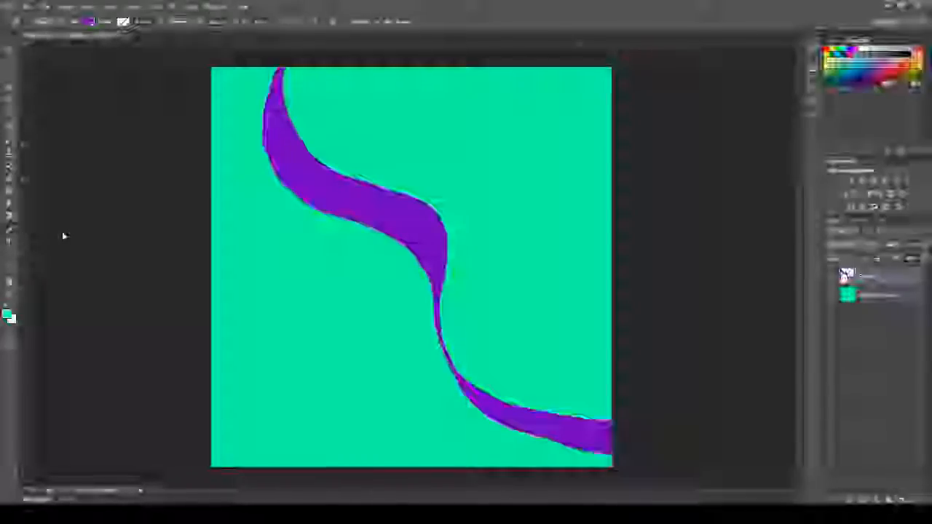
{"action": "key", "text": "a"}
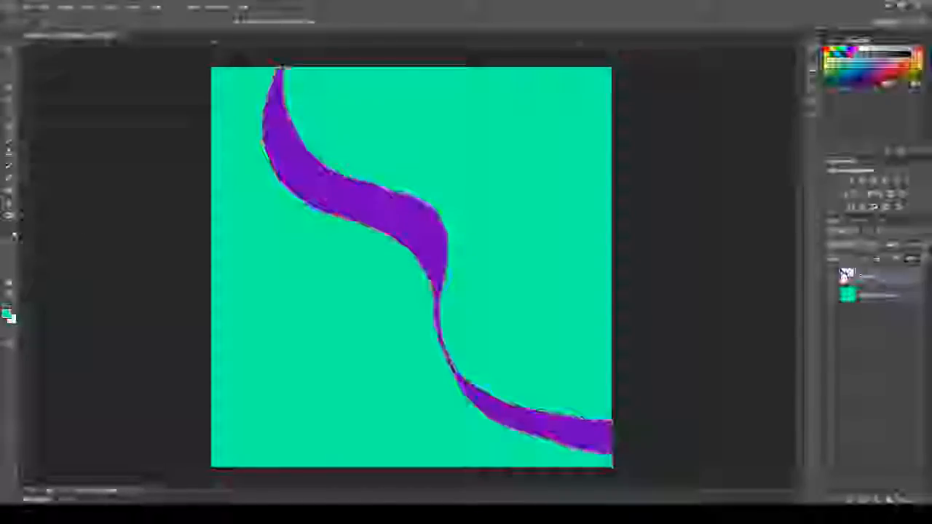
Step: Change the ribbon layer's blending so it mixes with the green background as a soft translucent cyan
{"action": "left_click", "coordinate": [9, 55]}
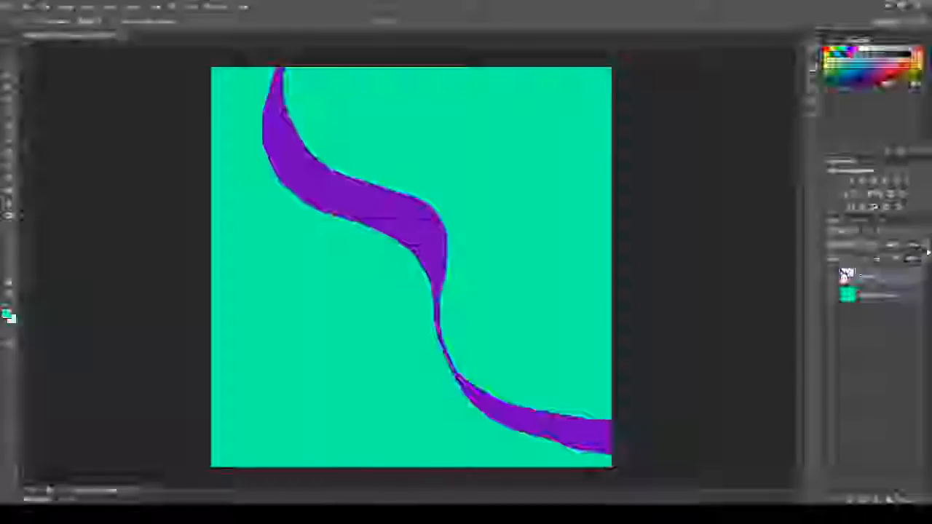
{"action": "mouse_move", "coordinate": [925, 261]}
{"action": "left_mouse_down"}
{"action": "mouse_move", "coordinate": [880, 255]}
{"action": "mouse_move", "coordinate": [923, 254]}
{"action": "left_mouse_up"}
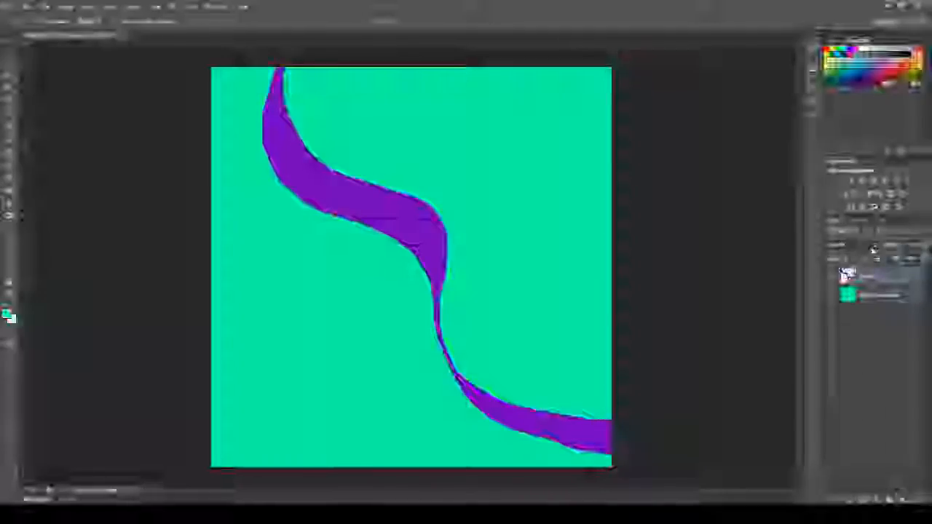
{"action": "key", "text": "ctrl+z"}
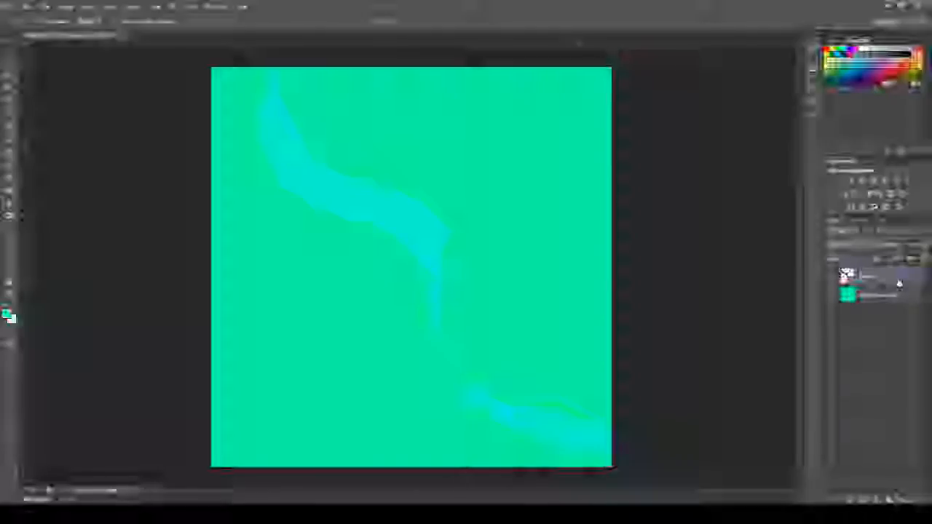
Step: Duplicate the ribbon layer and rotate the copy clockwise so it fans out from the original ribbon
{"action": "mouse_move", "coordinate": [898, 283]}
{"action": "left_mouse_down"}
{"action": "mouse_move", "coordinate": [888, 427]}
{"action": "mouse_move", "coordinate": [901, 500]}
{"action": "left_mouse_up"}
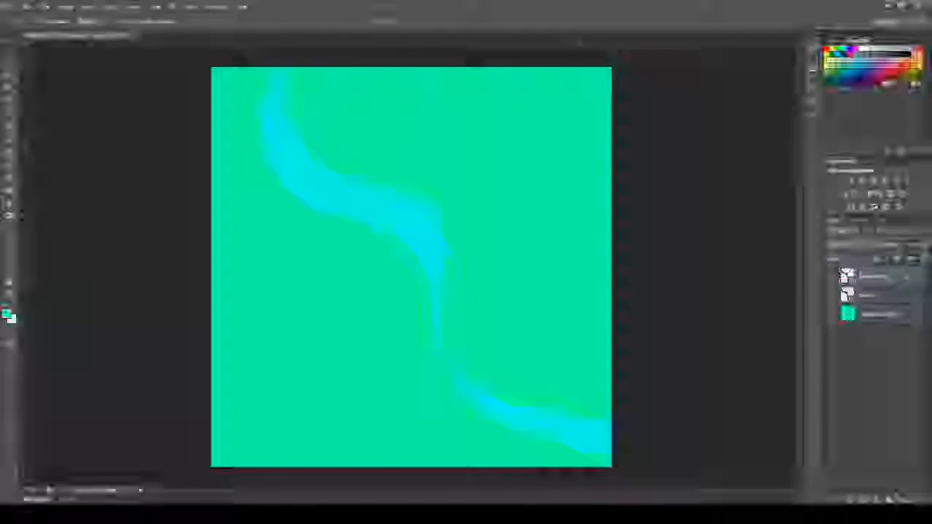
{"action": "key", "text": "ctrl+t"}
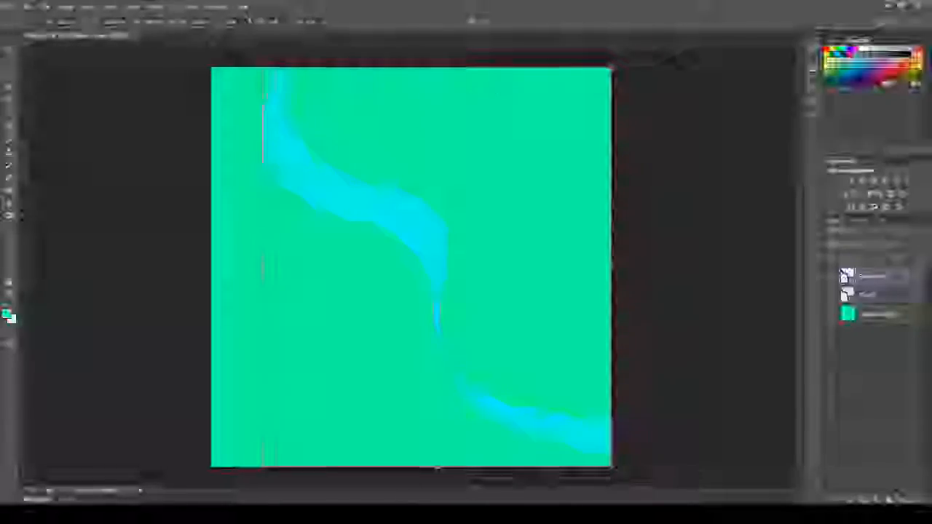
{"action": "mouse_move", "coordinate": [662, 132]}
{"action": "left_mouse_down"}
{"action": "mouse_move", "coordinate": [700, 285]}
{"action": "mouse_move", "coordinate": [429, 484]}
{"action": "mouse_move", "coordinate": [176, 217]}
{"action": "mouse_move", "coordinate": [181, 196]}
{"action": "mouse_move", "coordinate": [187, 323]}
{"action": "mouse_move", "coordinate": [673, 150]}
{"action": "mouse_move", "coordinate": [655, 114]}
{"action": "mouse_move", "coordinate": [677, 160]}
{"action": "left_mouse_up"}
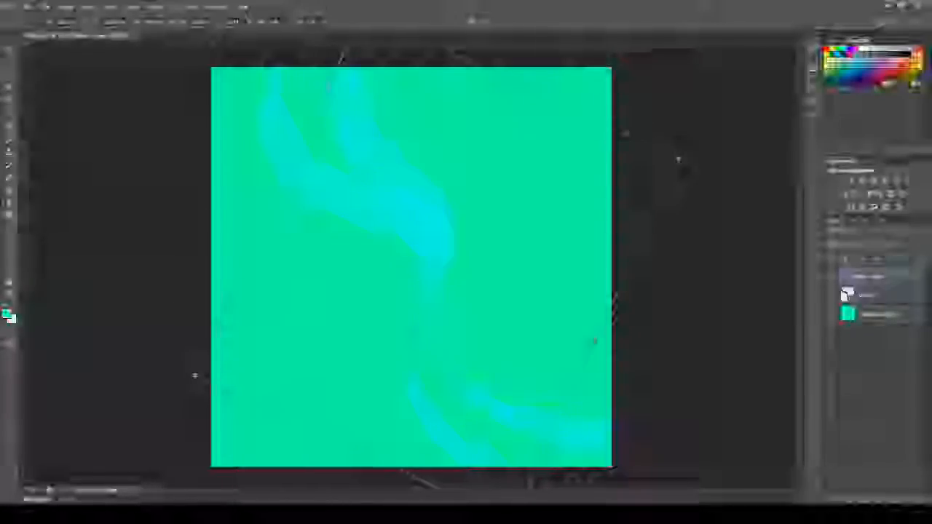
{"action": "left_click", "coordinate": [486, 21]}
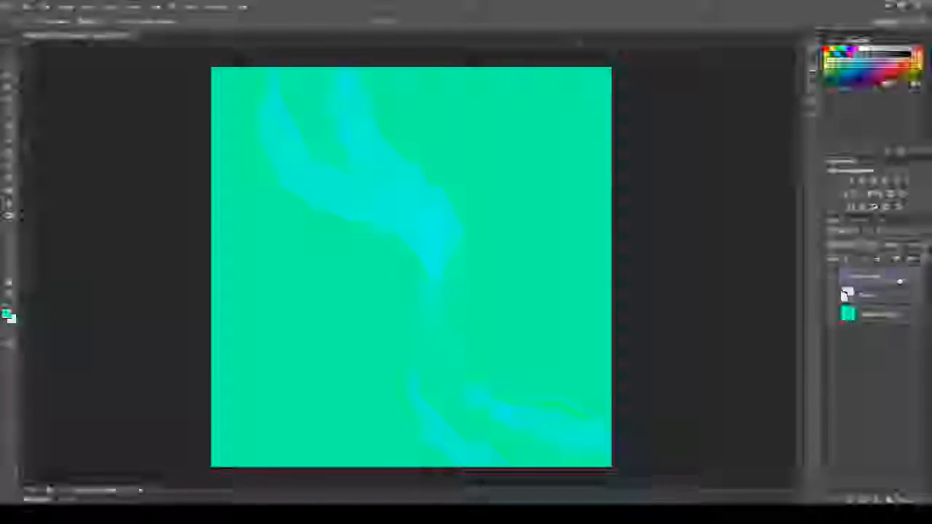
Step: Duplicate the rotated ribbon and turn the new copy further clockwise until its upper part runs nearly vertical
{"action": "left_click_drag", "start_coordinate": [905, 443], "coordinate": [900, 499]}
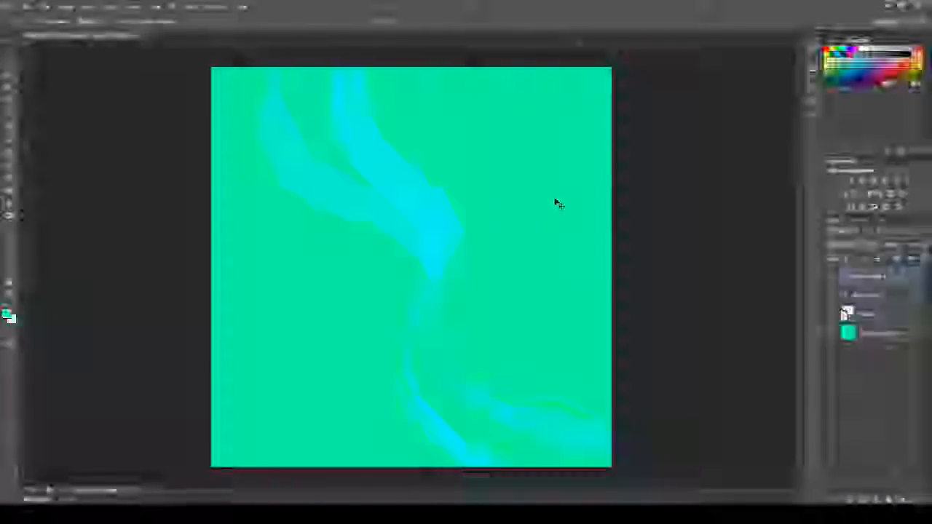
{"action": "key", "text": "ctrl+t"}
{"action": "mouse_move", "coordinate": [620, 63]}
{"action": "left_mouse_down"}
{"action": "mouse_move", "coordinate": [639, 104]}
{"action": "mouse_move", "coordinate": [628, 102]}
{"action": "left_mouse_up"}
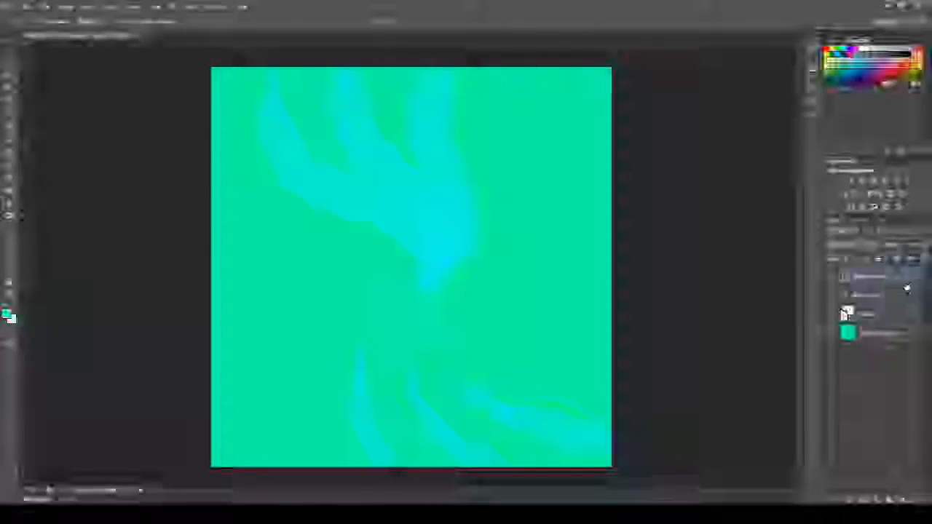
Step: Duplicate the near-vertical ribbon and rotate this copy clockwise so its upper end reaches towards the canvas's upper right corner
{"action": "left_click", "coordinate": [899, 499]}
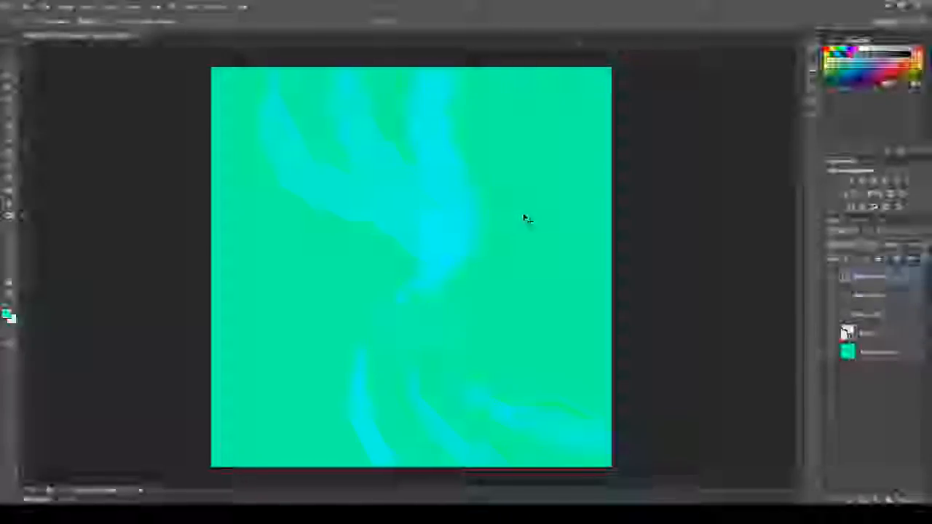
{"action": "key", "text": "ctrl+t"}
{"action": "left_click_drag", "start_coordinate": [503, 268], "coordinate": [493, 317]}
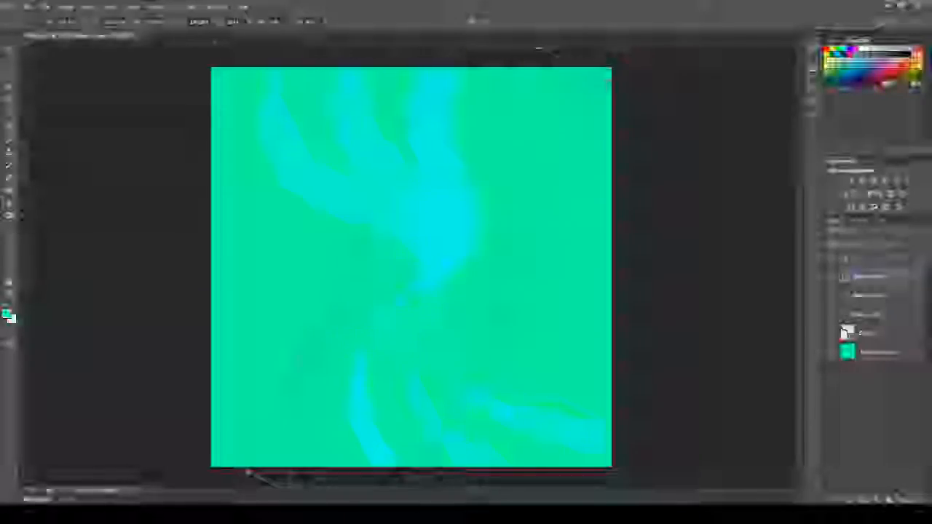
{"action": "key", "text": "Return"}
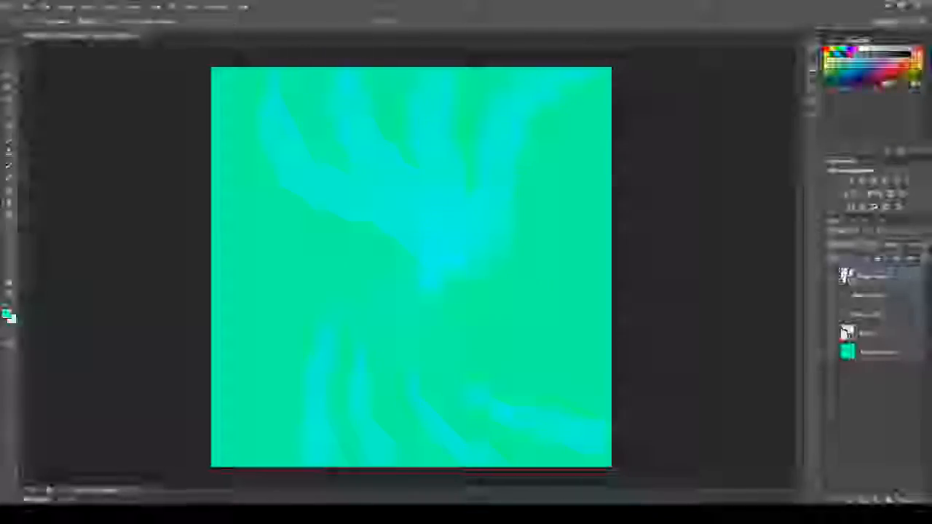
Step: Duplicate the near-vertical ribbon's layer again and move the copy to the top of the layer stack
{"action": "left_click", "coordinate": [903, 297]}
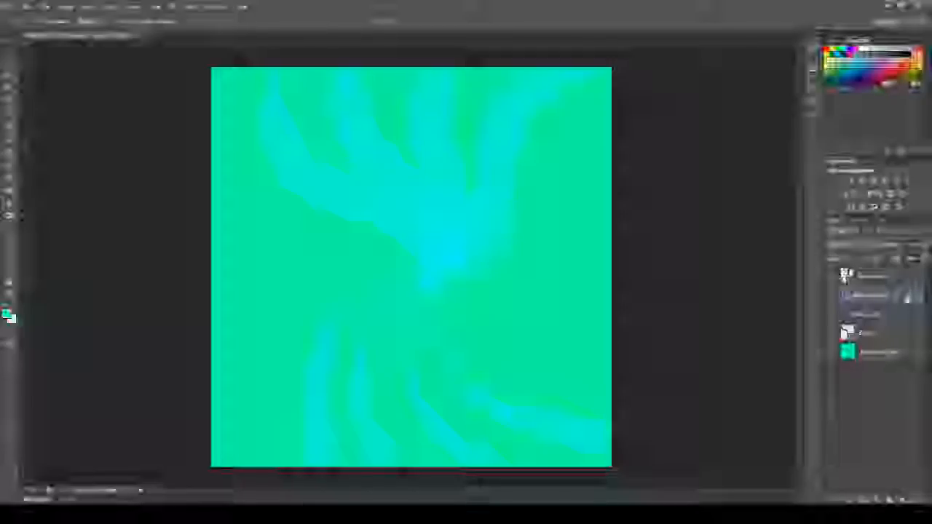
{"action": "key", "text": "ctrl+j"}
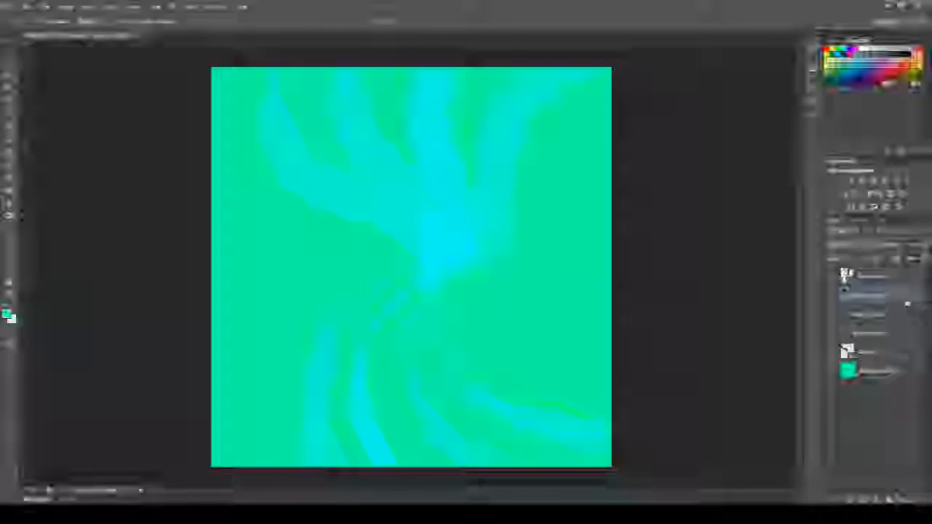
{"action": "left_click_drag", "start_coordinate": [907, 304], "coordinate": [899, 271]}
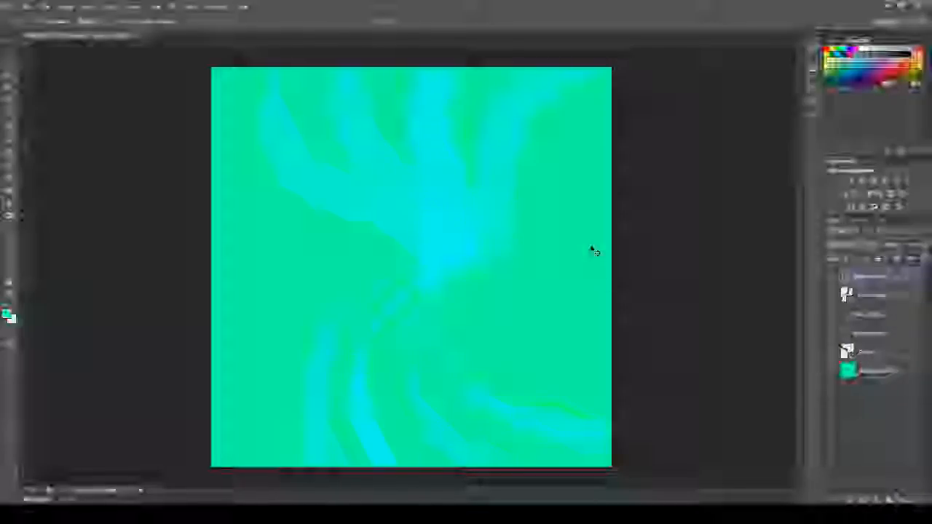
{"action": "key", "text": "ctrl+t"}
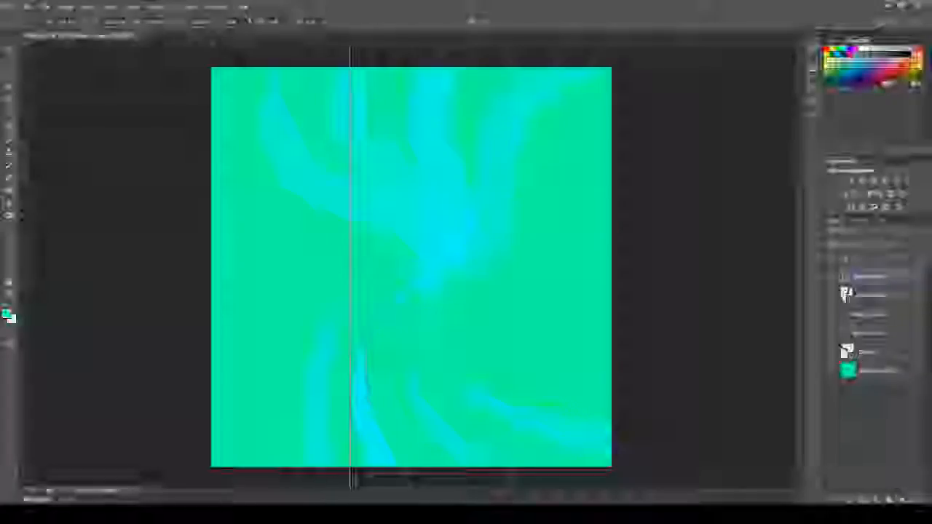
{"action": "left_click_drag", "start_coordinate": [477, 43], "coordinate": [664, 153]}
{"action": "key", "text": "Return"}
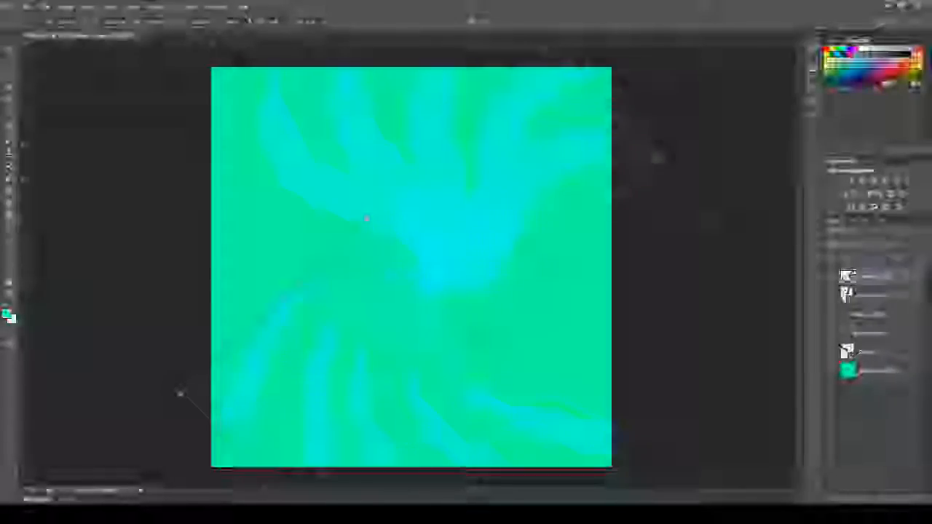
{"action": "left_click_drag", "start_coordinate": [657, 160], "coordinate": [617, 153]}
{"action": "key", "text": "Return"}
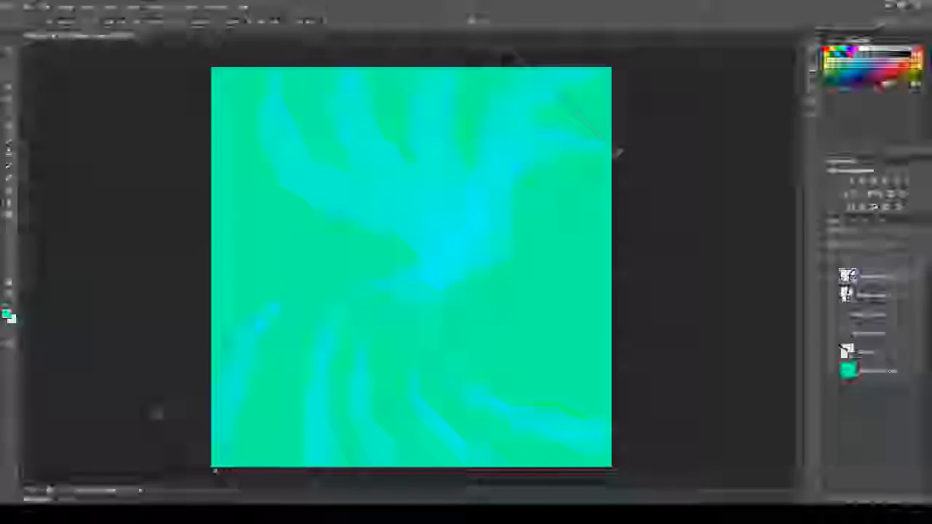
{"action": "mouse_move", "coordinate": [618, 153]}
{"action": "left_mouse_down"}
{"action": "mouse_move", "coordinate": [623, 166]}
{"action": "mouse_move", "coordinate": [618, 152]}
{"action": "left_mouse_up"}
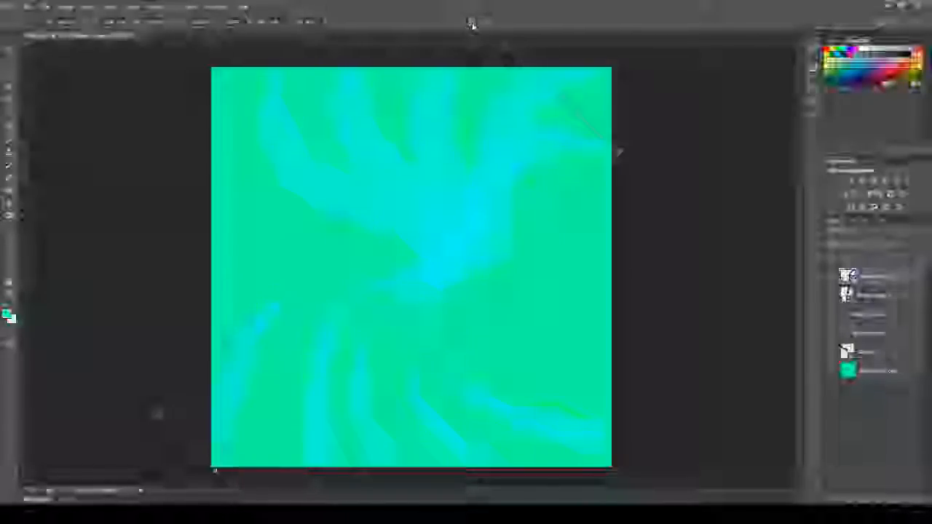
{"action": "left_click", "coordinate": [472, 24]}
Step: Rotate the topmost ribbon copy clockwise so its upper end meets the canvas's right edge below the upper right corner
{"action": "key", "text": "ctrl+t"}
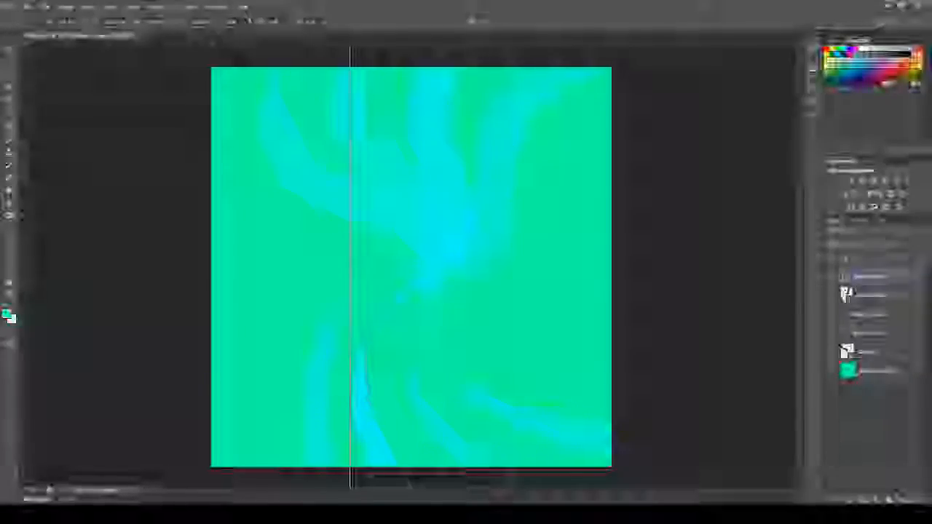
{"action": "left_click_drag", "start_coordinate": [629, 105], "coordinate": [668, 172]}
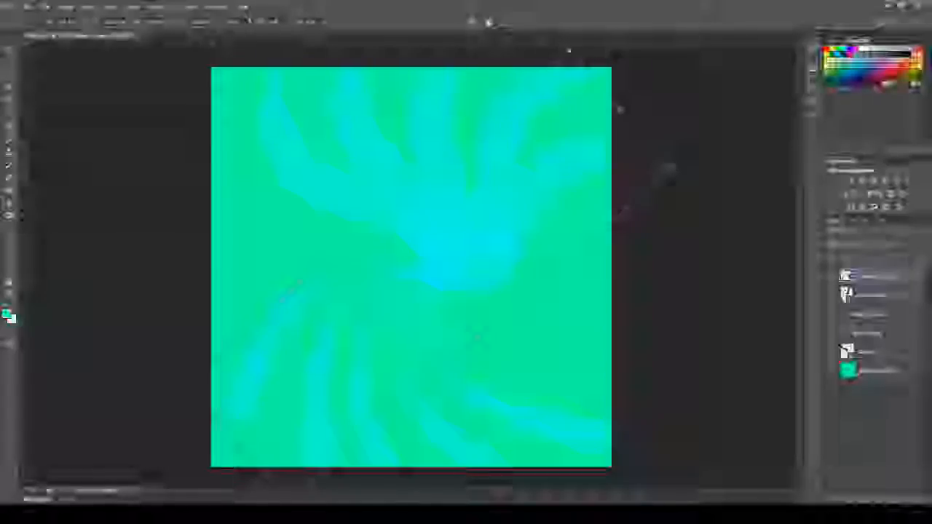
{"action": "left_click", "coordinate": [488, 21]}
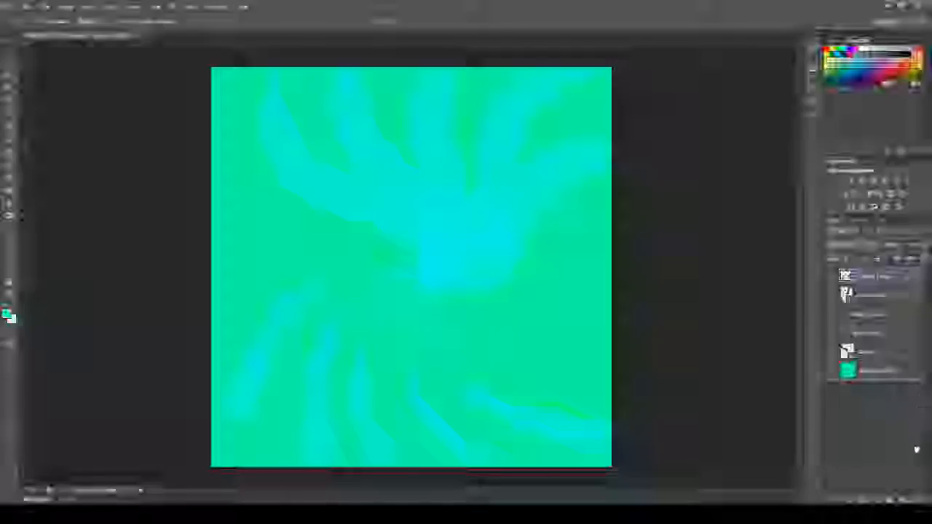
Step: Duplicate the topmost ribbon and rotate the copy clockwise until it lies nearly horizontal across the middle of the canvas
{"action": "left_click_drag", "start_coordinate": [873, 276], "coordinate": [900, 498]}
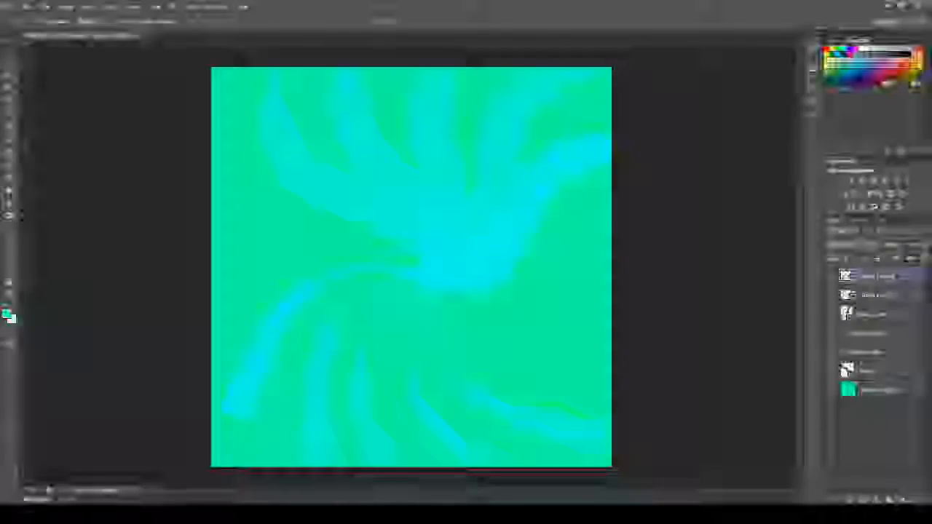
{"action": "key", "text": "ctrl+t"}
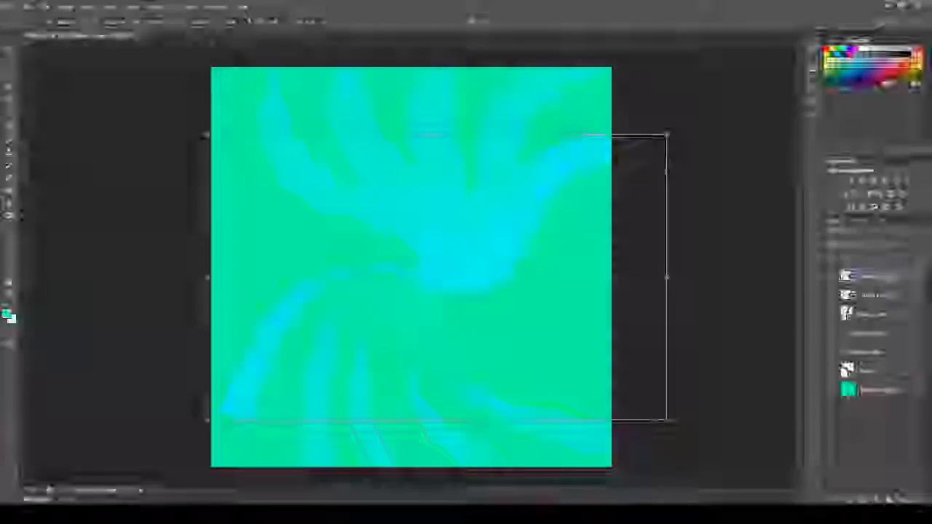
{"action": "left_click_drag", "start_coordinate": [688, 112], "coordinate": [706, 274]}
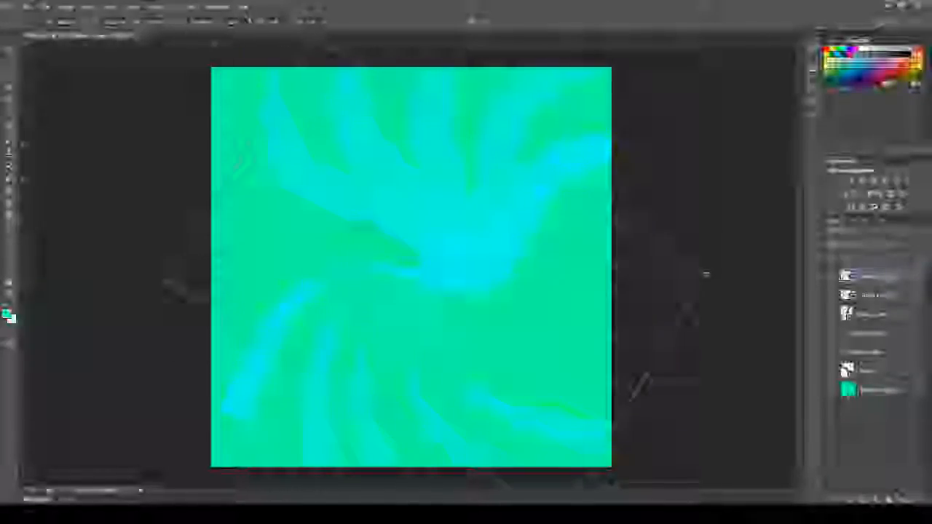
{"action": "key", "text": "Return"}
{"action": "key", "text": "ctrl+g"}
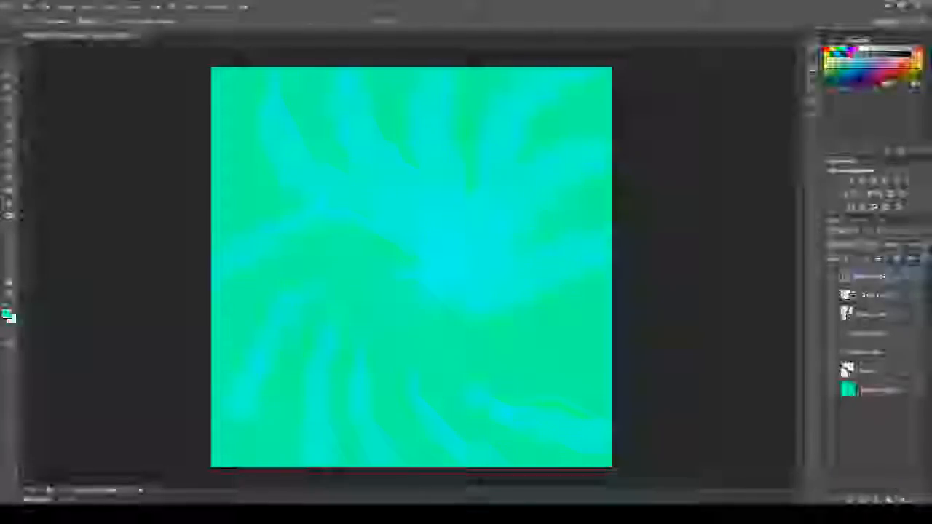
Step: Duplicate the nearly horizontal ribbon and try turning and shifting the copy so its right end falls towards the canvas's lower right corner
{"action": "left_click_drag", "start_coordinate": [900, 276], "coordinate": [899, 499]}
{"action": "key", "text": "ctrl+t"}
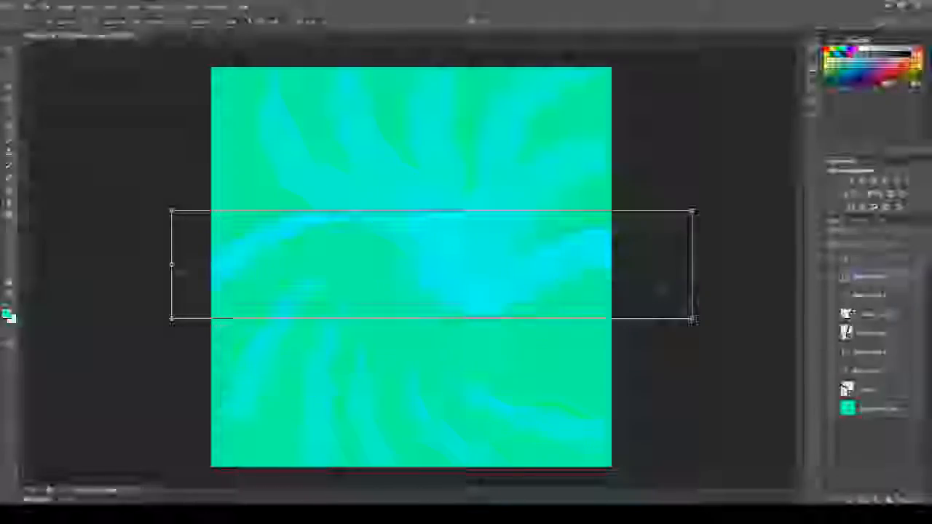
{"action": "left_click_drag", "start_coordinate": [706, 291], "coordinate": [646, 440]}
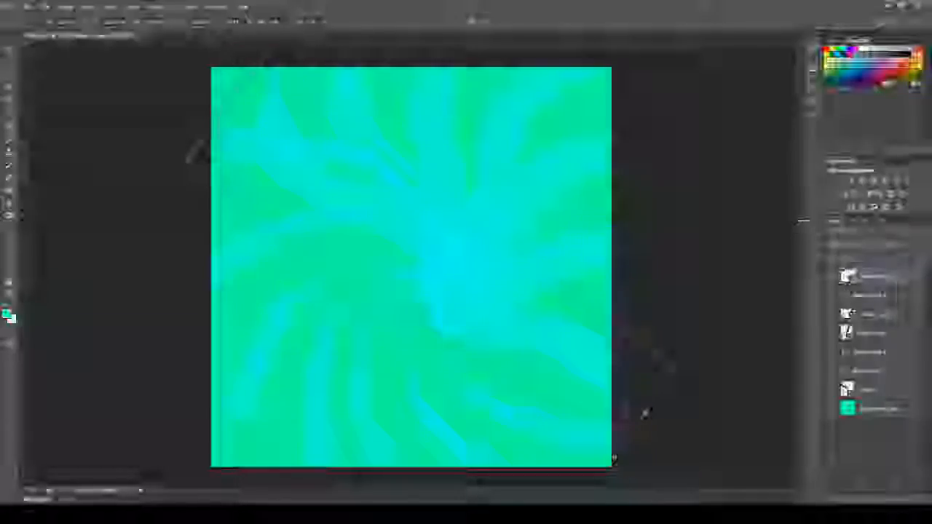
{"action": "mouse_move", "coordinate": [422, 283]}
{"action": "left_mouse_down"}
{"action": "mouse_move", "coordinate": [407, 278]}
{"action": "mouse_move", "coordinate": [415, 279]}
{"action": "left_mouse_up"}
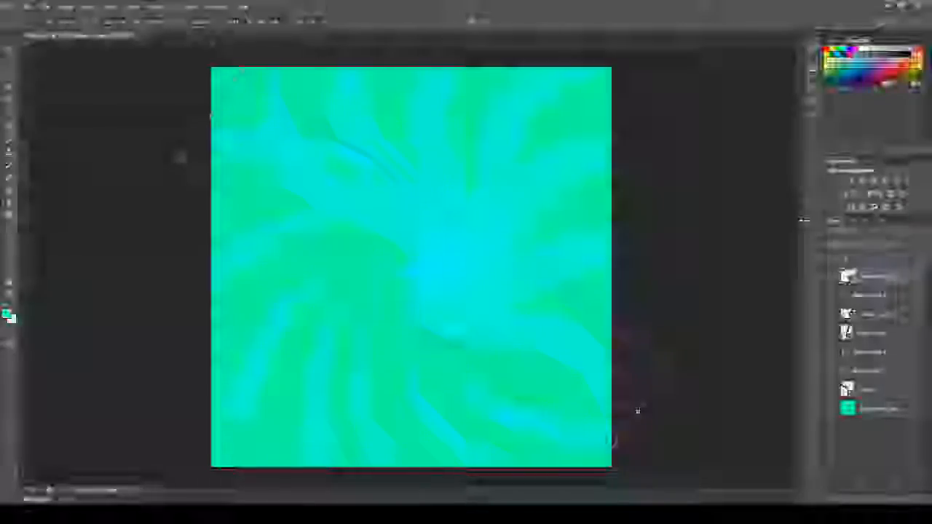
{"action": "left_click", "coordinate": [474, 21]}
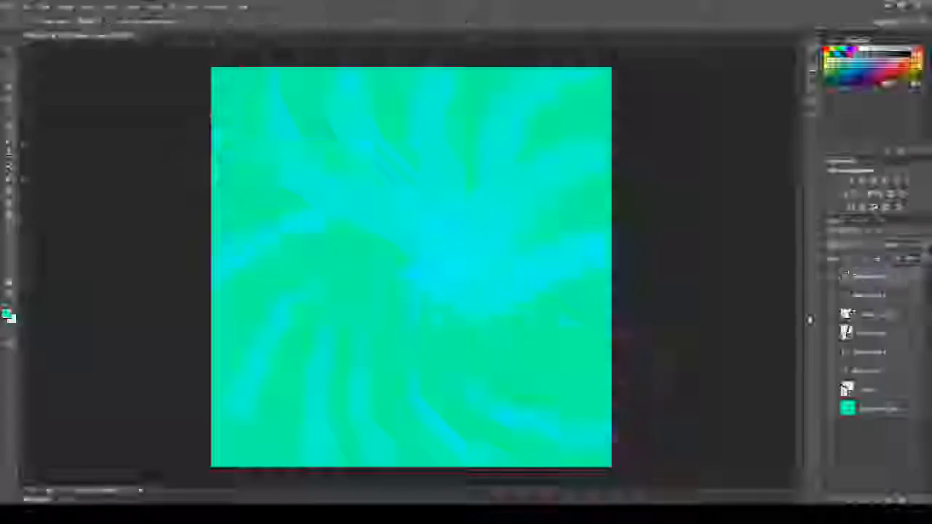
Step: Rotate the newest ribbon copy clockwise so its right end slopes down to the canvas's lower right edge, and hide its layer
{"action": "key", "text": "m"}
{"action": "left_click_drag", "start_coordinate": [171, 212], "coordinate": [622, 450]}
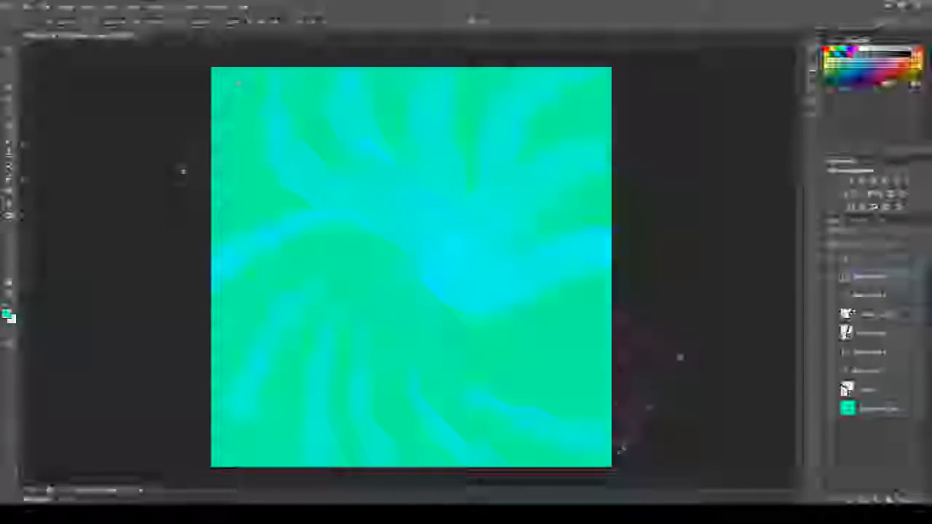
{"action": "key", "text": "Return"}
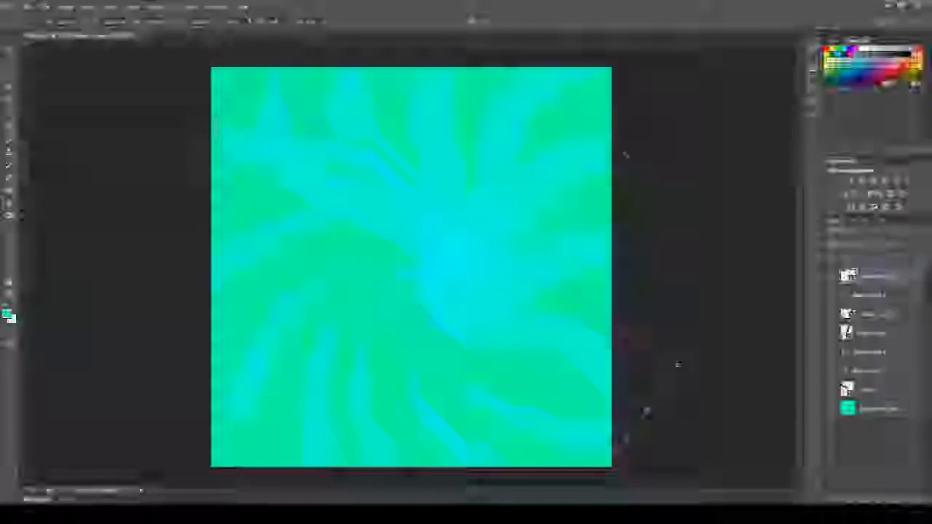
{"action": "left_click", "coordinate": [488, 22]}
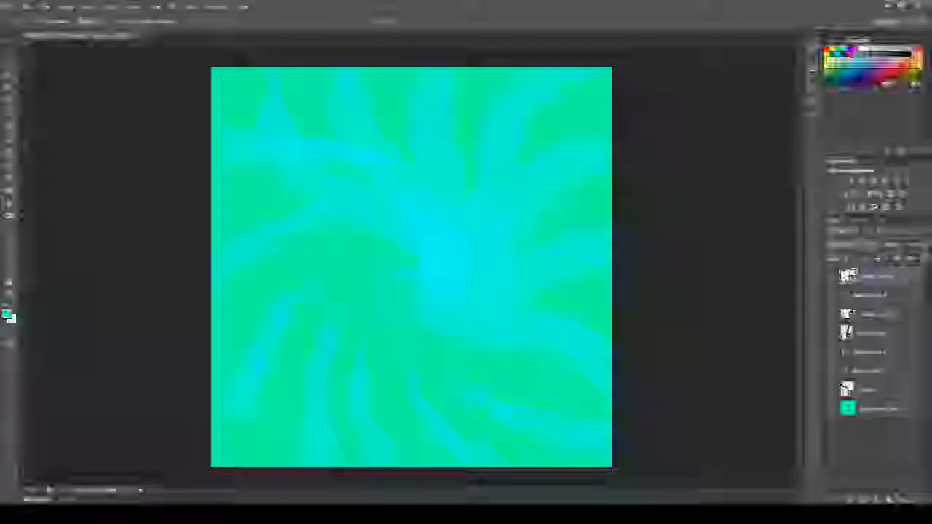
{"action": "left_click", "coordinate": [833, 279]}
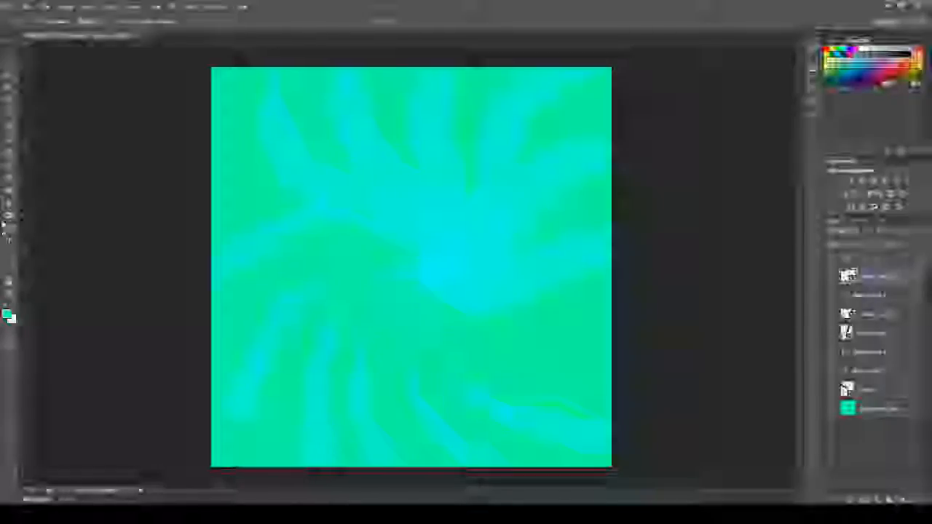
Step: Reshape the third ribbon layer's path by pulling the anchor points of its lower end beyond the canvas's lower left corner
{"action": "left_click", "coordinate": [9, 237]}
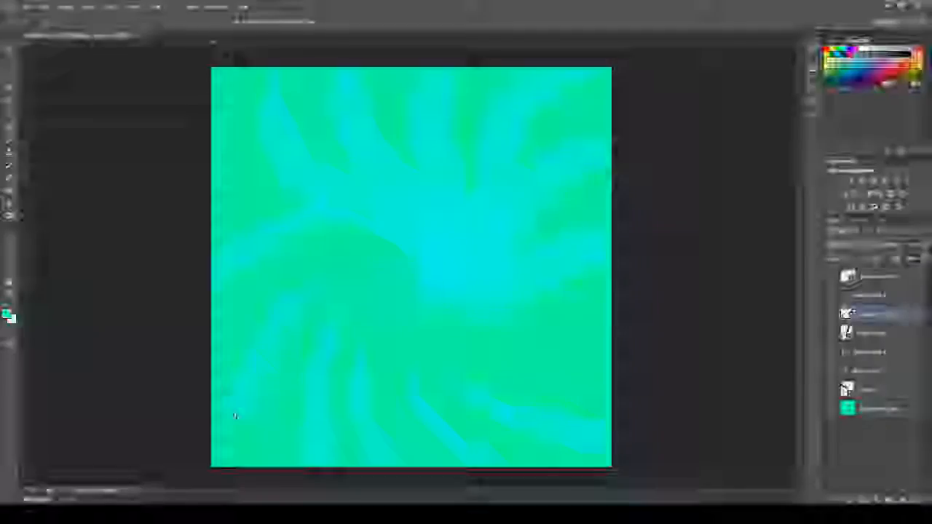
{"action": "mouse_move", "coordinate": [218, 409]}
{"action": "left_mouse_down"}
{"action": "mouse_move", "coordinate": [662, 167]}
{"action": "mouse_move", "coordinate": [459, 291]}
{"action": "mouse_move", "coordinate": [208, 409]}
{"action": "left_mouse_up"}
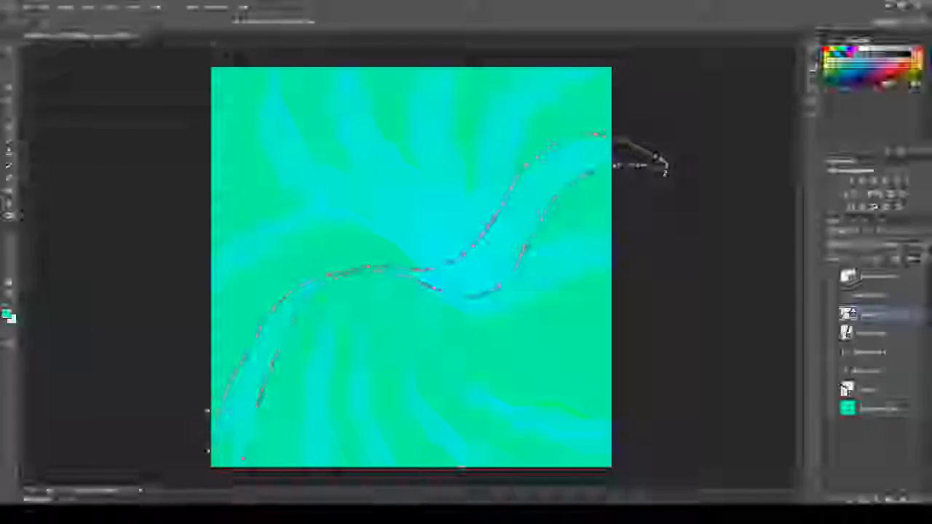
{"action": "key", "text": "Delete"}
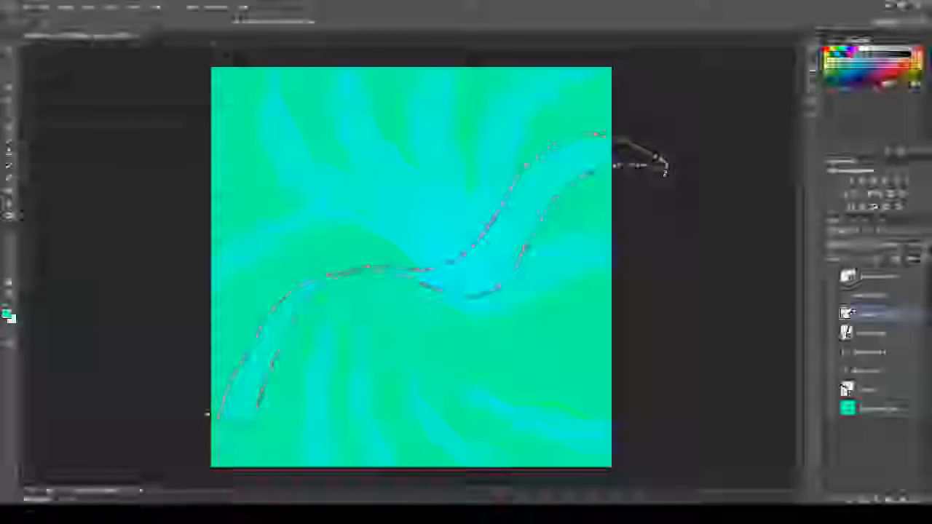
{"action": "left_click_drag", "start_coordinate": [206, 421], "coordinate": [197, 463]}
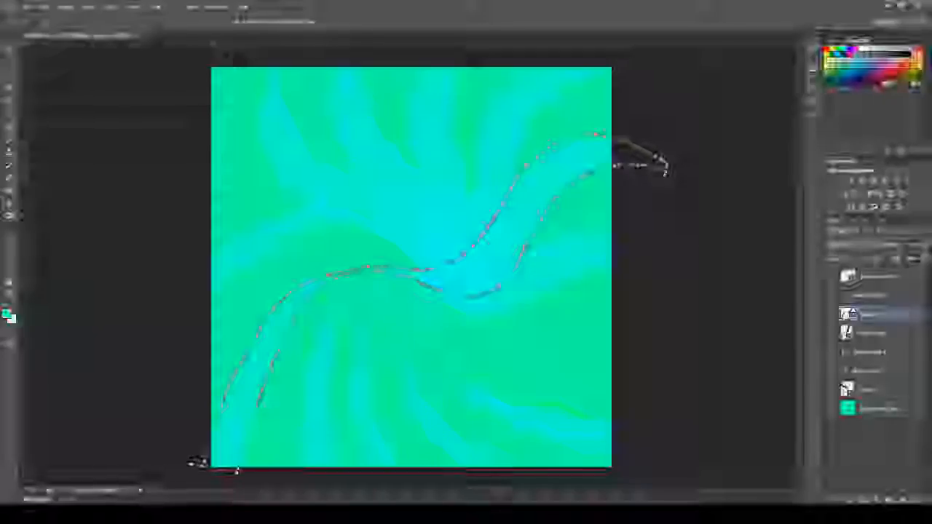
{"action": "left_click", "coordinate": [7, 53]}
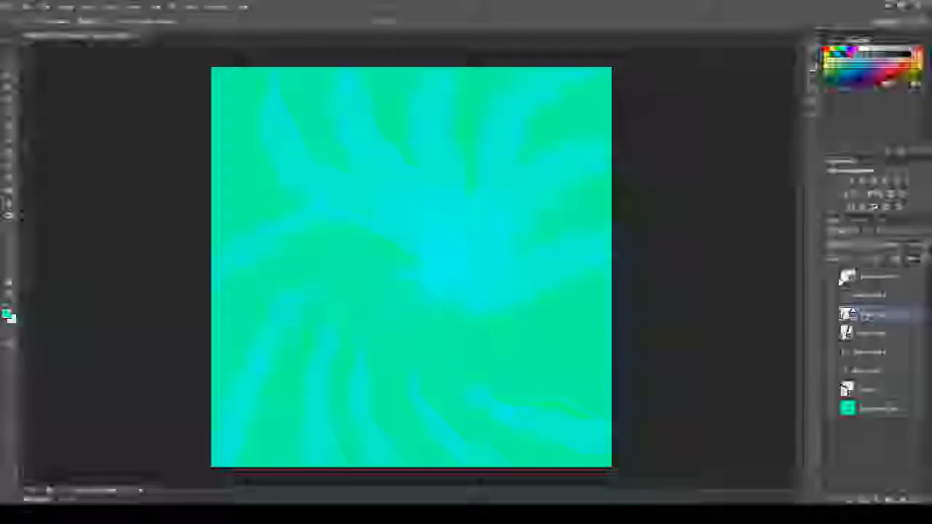
Step: Hide the nearly horizontal ribbon's layer and delete the two topmost ribbon layers
{"action": "left_click", "coordinate": [834, 298]}
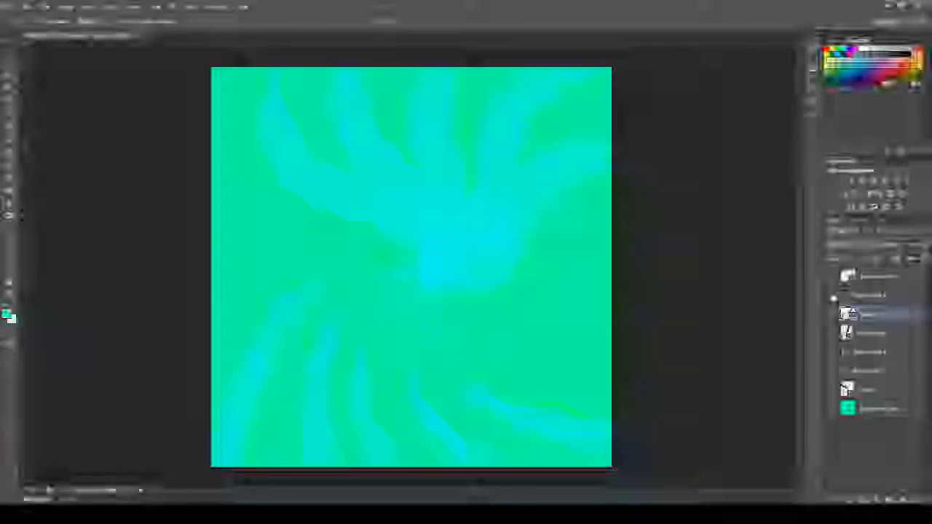
{"action": "left_click", "coordinate": [885, 280]}
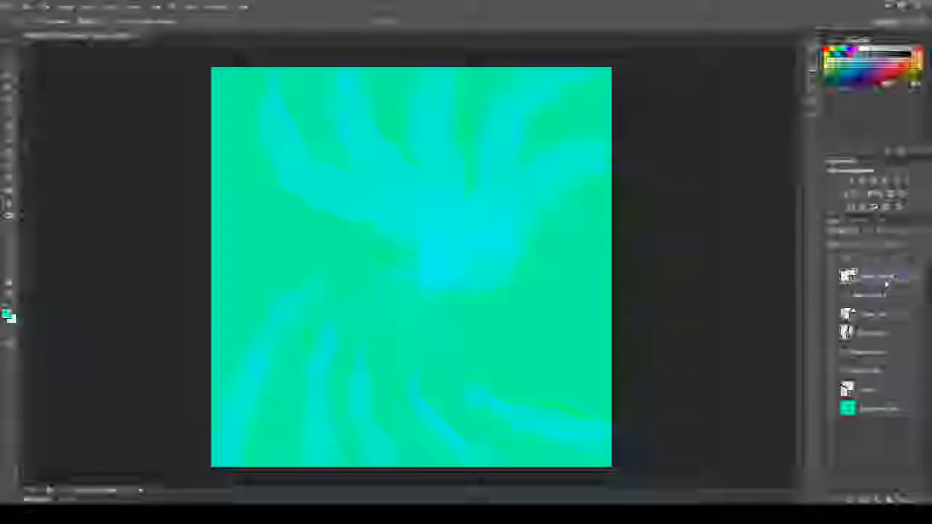
{"action": "left_click", "coordinate": [886, 306], "text": "shift"}
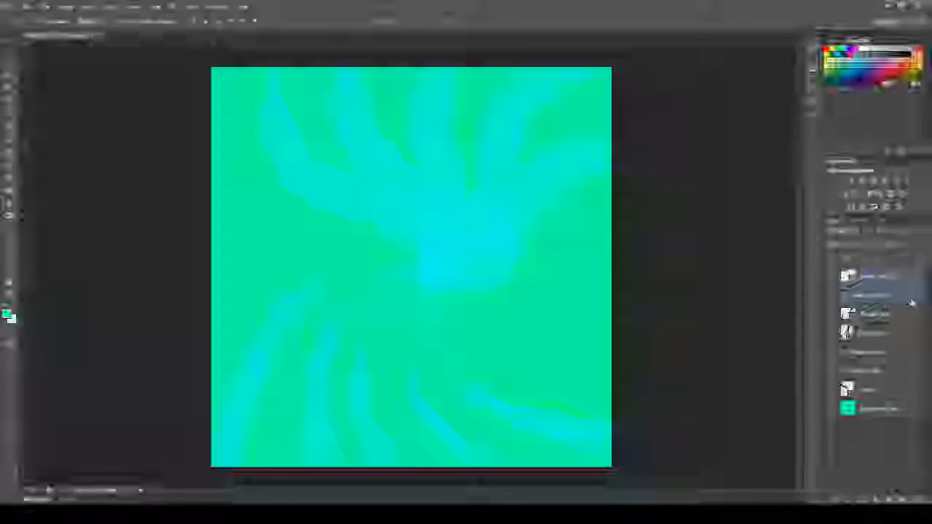
{"action": "key", "text": "ctrl+e"}
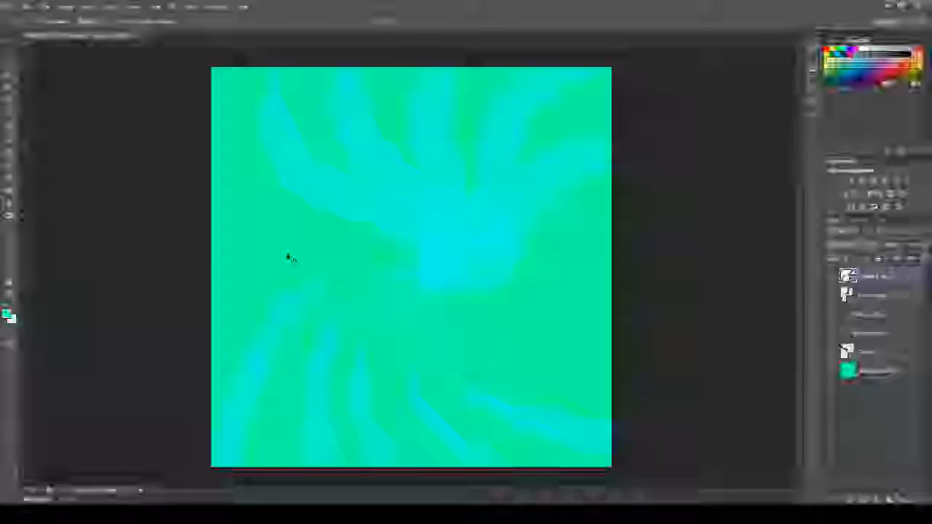
Step: Set the foreground colour to bright red and add a new empty layer above the ribbons
{"action": "left_click", "coordinate": [9, 151]}
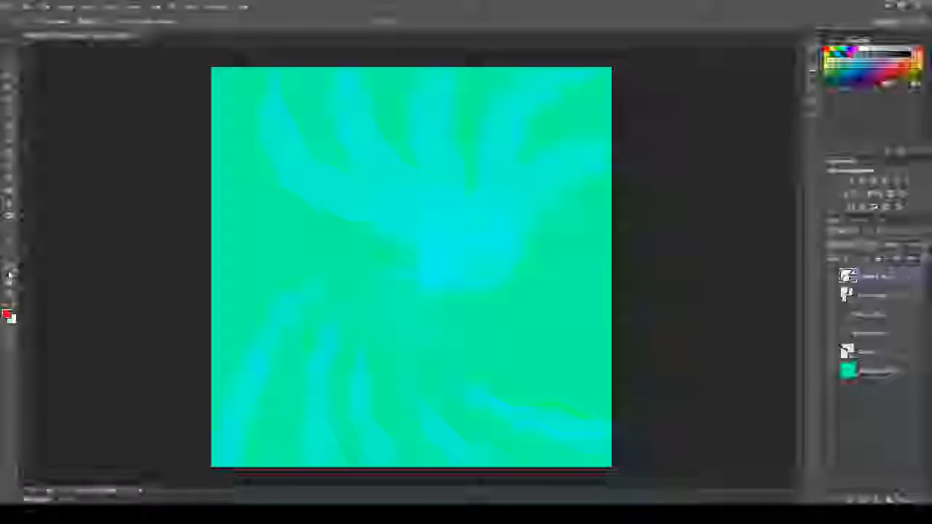
{"action": "left_click", "coordinate": [451, 199]}
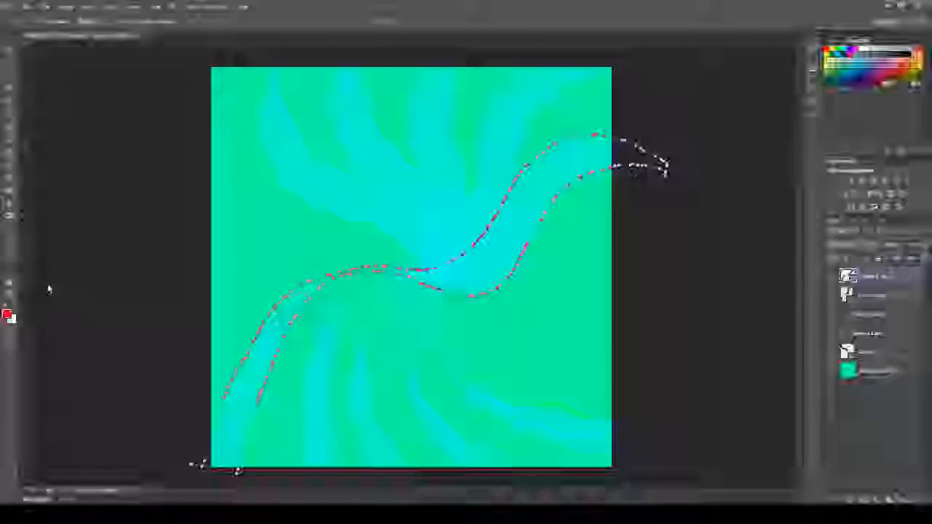
{"action": "left_click", "coordinate": [10, 50]}
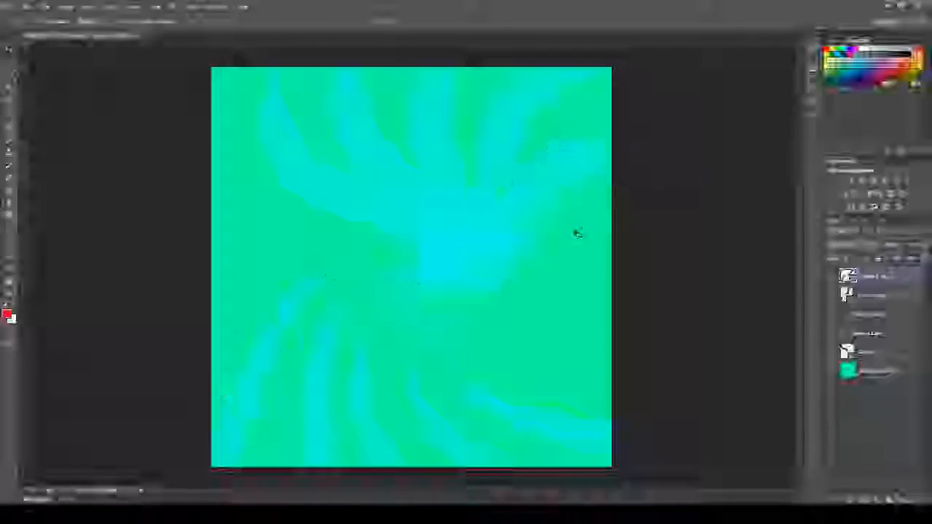
{"action": "left_click", "coordinate": [899, 499]}
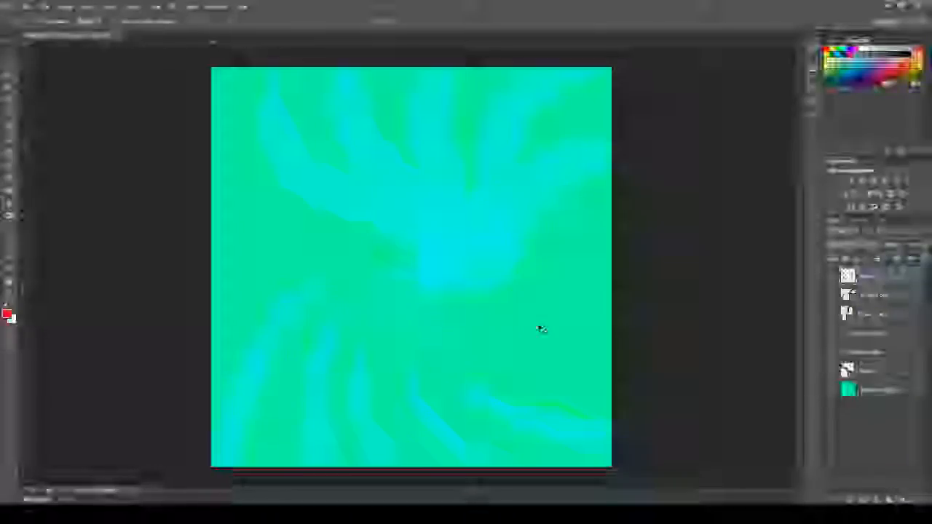
Step: Draw red-filled circles: a medium one near the right edge, tiny one upper left, large one overlapping the left edge, small one near the upper right corner
{"action": "left_click", "coordinate": [9, 260]}
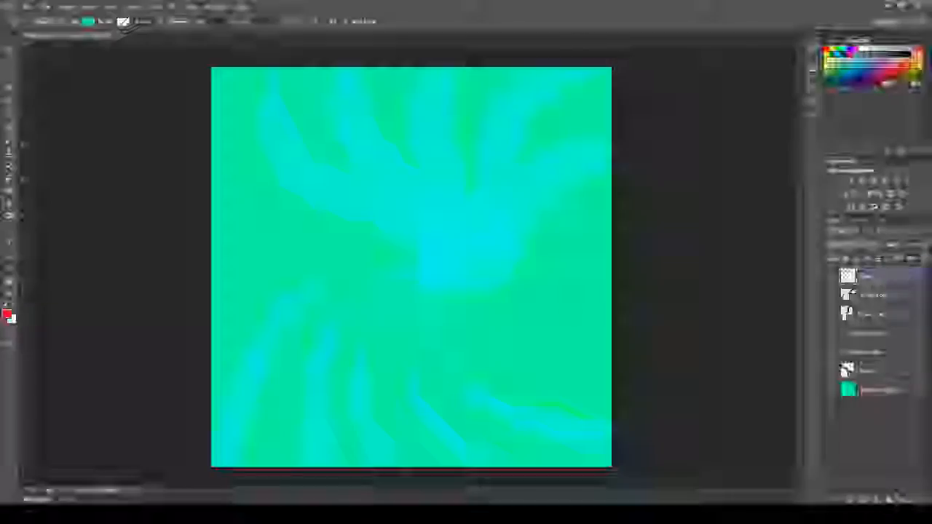
{"action": "key", "text": "ctrl+alt+shift+e"}
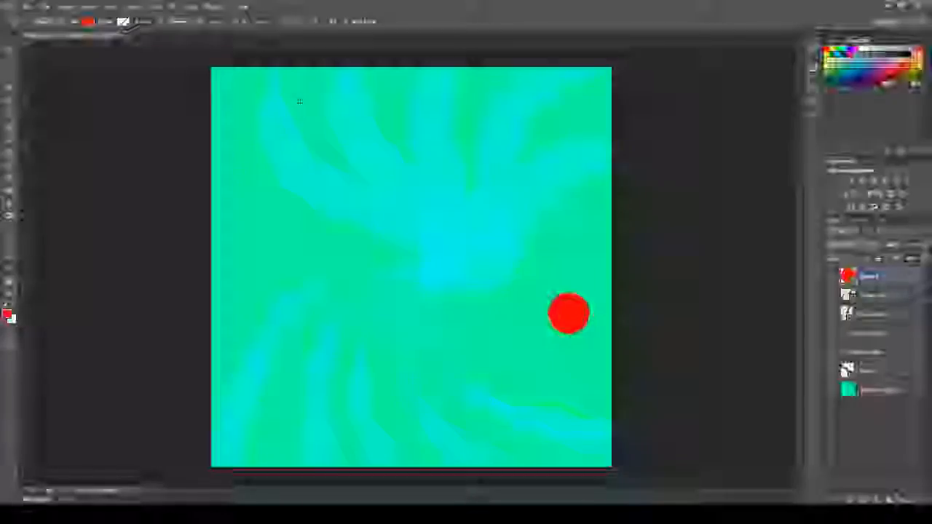
{"action": "left_click_drag", "start_coordinate": [300, 103], "coordinate": [310, 112]}
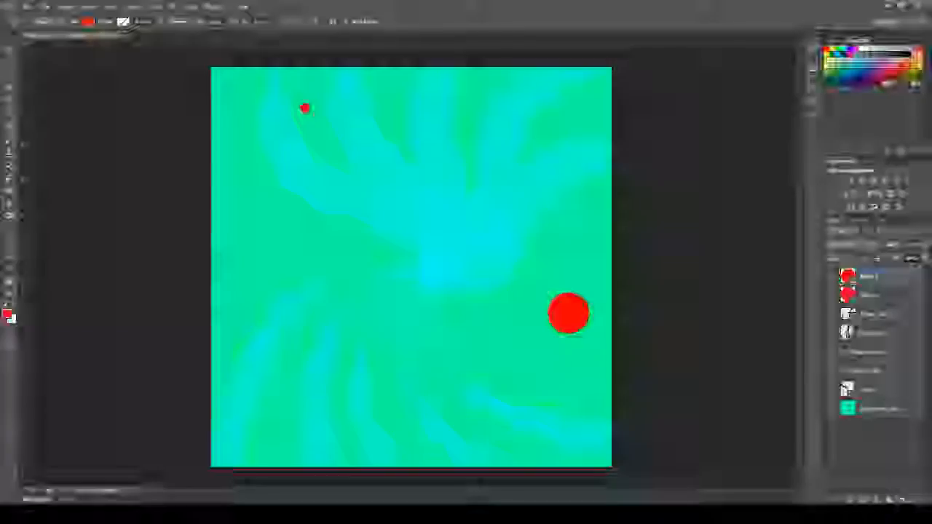
{"action": "left_click_drag", "start_coordinate": [188, 256], "coordinate": [246, 313]}
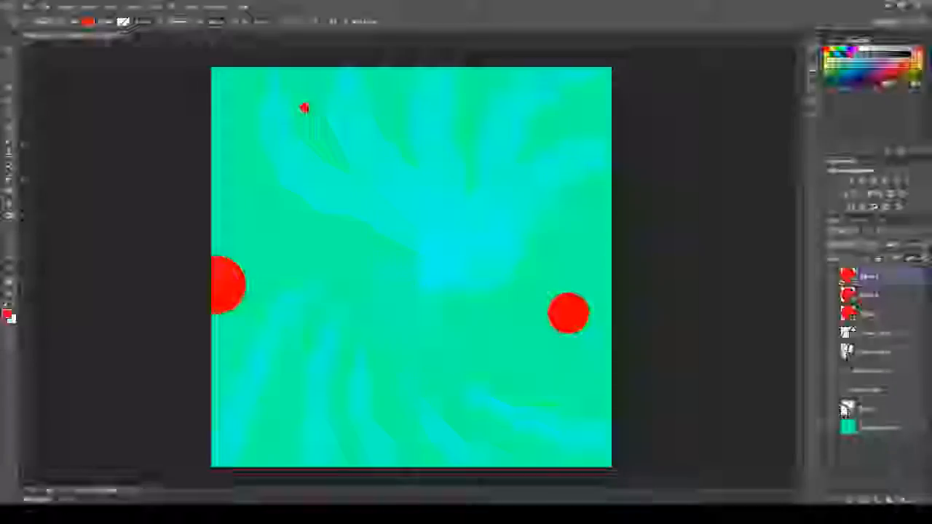
{"action": "left_click_drag", "start_coordinate": [536, 74], "coordinate": [556, 94]}
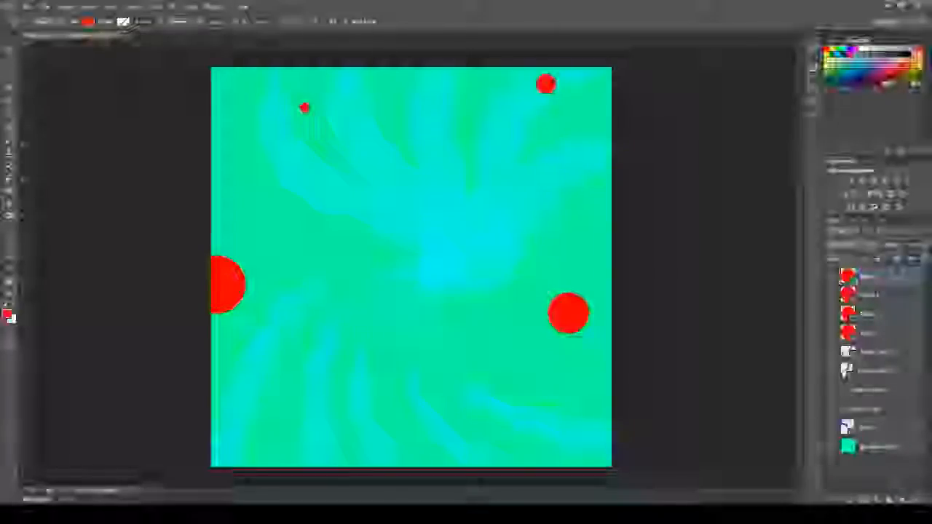
Step: Add more red circles of varied sizes below the centre, near the lower left corner, at the centre, on the right edge and upper left corner
{"action": "left_click_drag", "start_coordinate": [355, 343], "coordinate": [374, 362]}
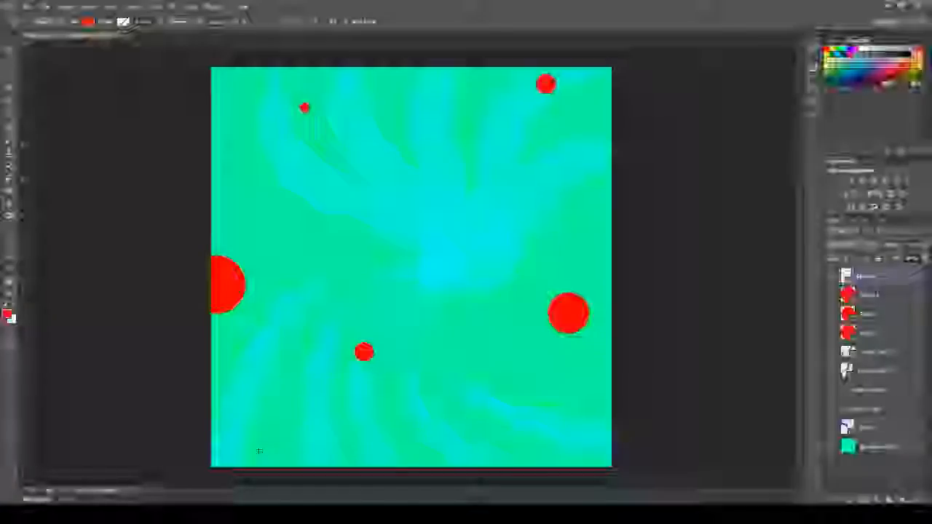
{"action": "left_click_drag", "start_coordinate": [258, 448], "coordinate": [267, 456]}
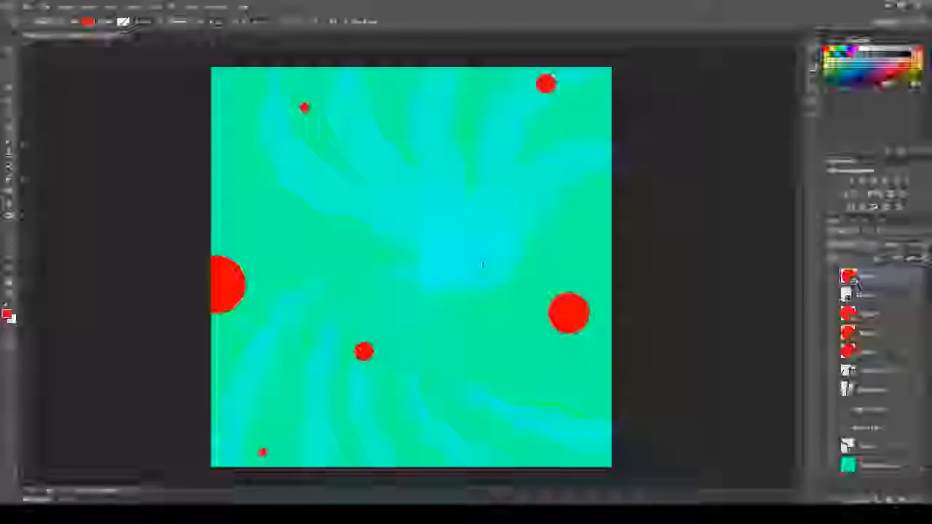
{"action": "left_click_drag", "start_coordinate": [456, 229], "coordinate": [486, 259]}
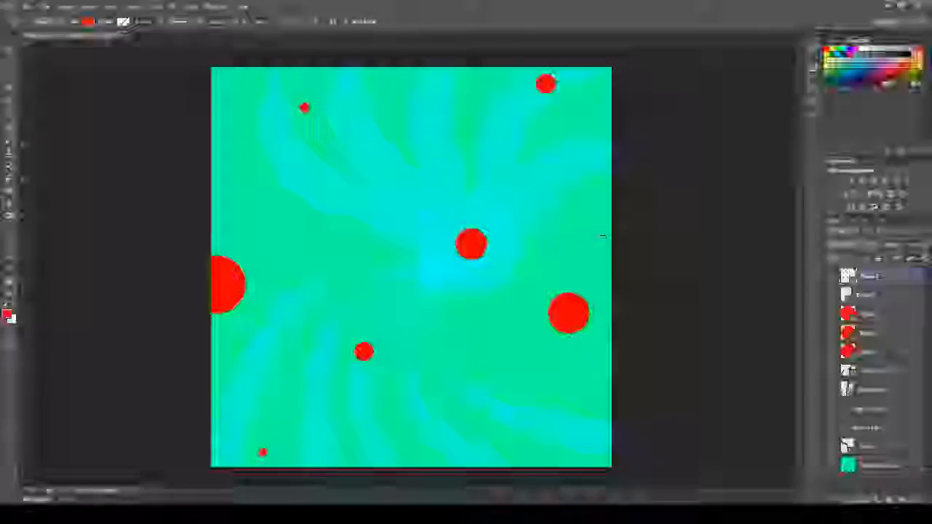
{"action": "left_click_drag", "start_coordinate": [607, 238], "coordinate": [615, 247]}
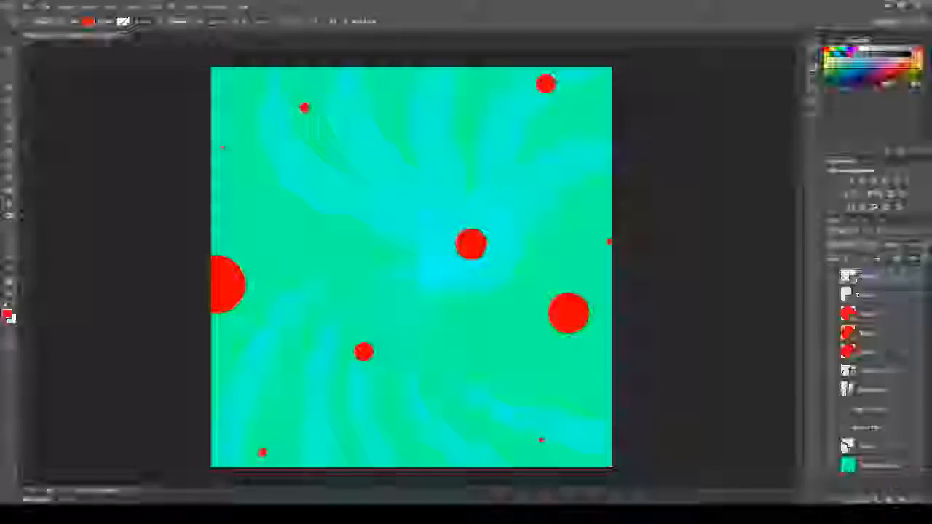
{"action": "left_click", "coordinate": [213, 72]}
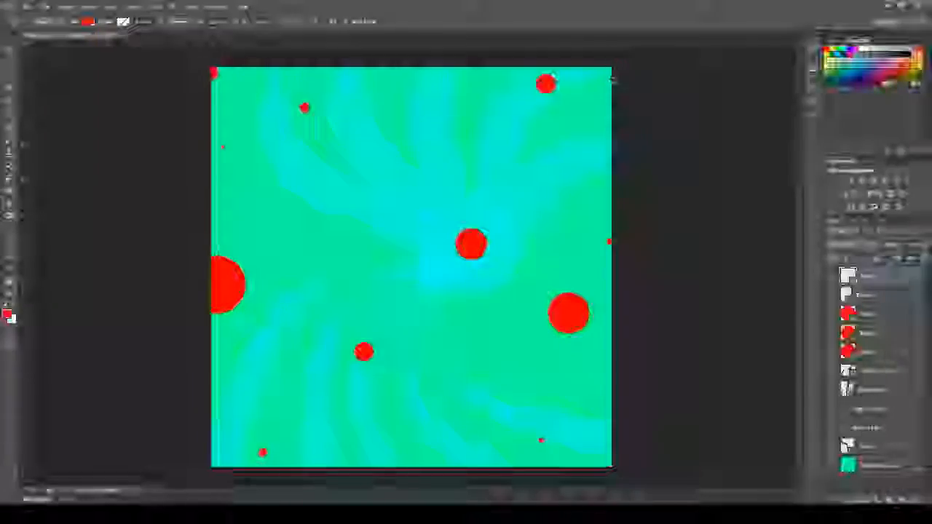
Step: Draw a tiny red circle in the canvas's upper right corner and merge all the circle layers into one
{"action": "left_click", "coordinate": [607, 75]}
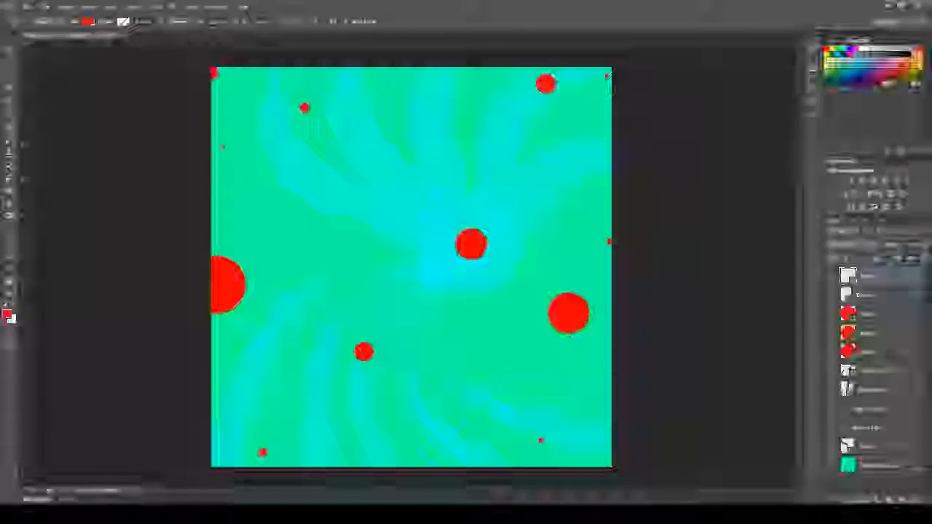
{"action": "left_click", "coordinate": [9, 53]}
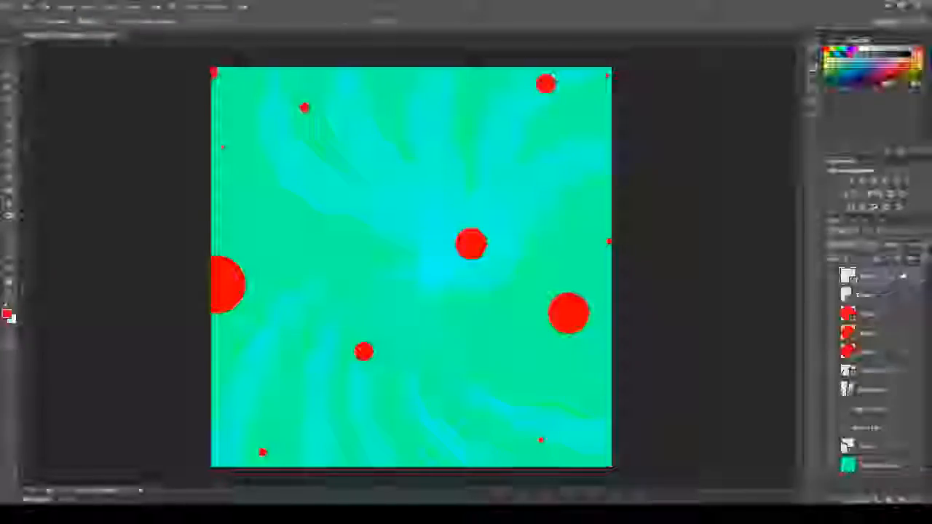
{"action": "left_click", "coordinate": [891, 351]}
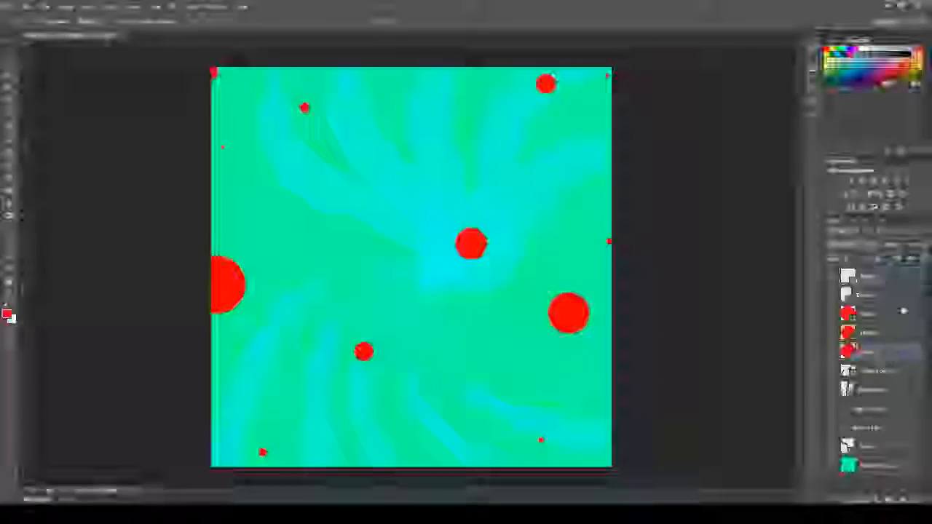
{"action": "left_click", "coordinate": [893, 277], "text": "shift"}
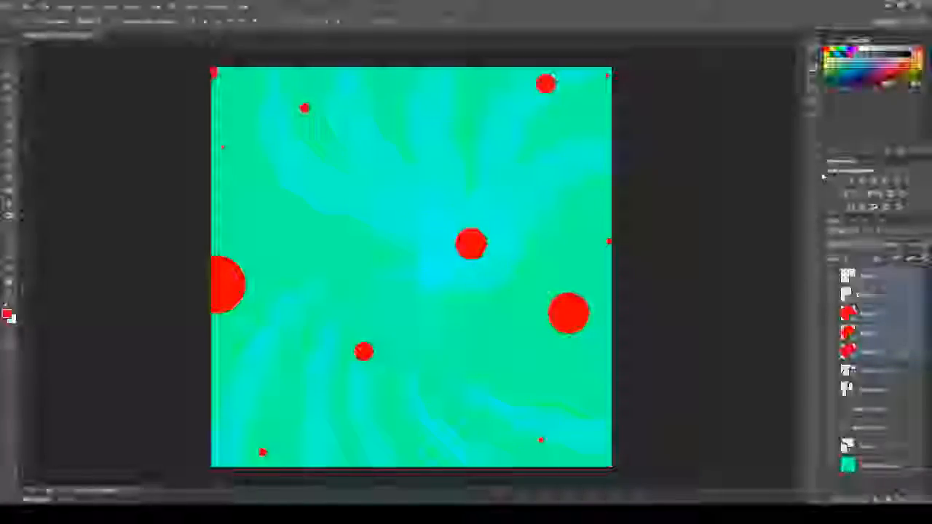
{"action": "key", "text": "ctrl+g"}
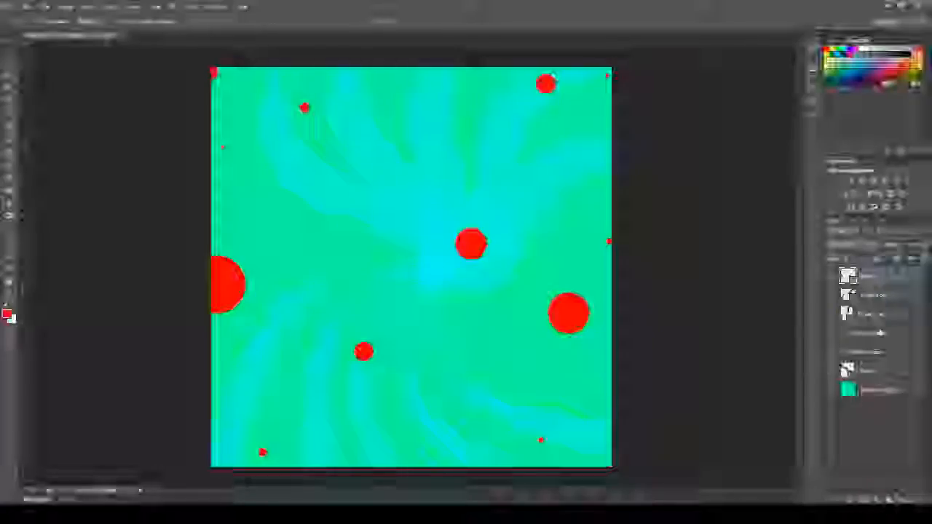
{"action": "left_click", "coordinate": [828, 278]}
{"action": "left_click", "coordinate": [827, 279]}
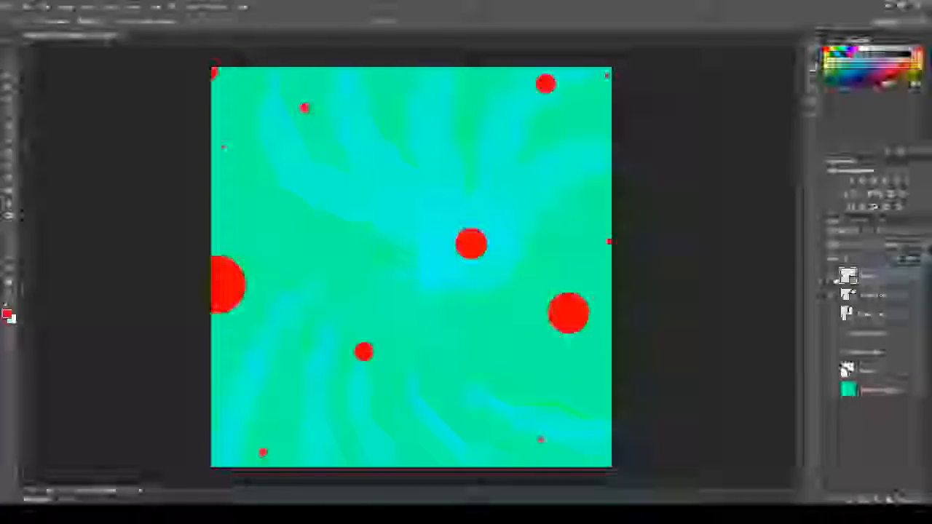
Step: Try out various blend modes on the merged circle layer, including Difference
{"action": "left_click", "coordinate": [830, 370]}
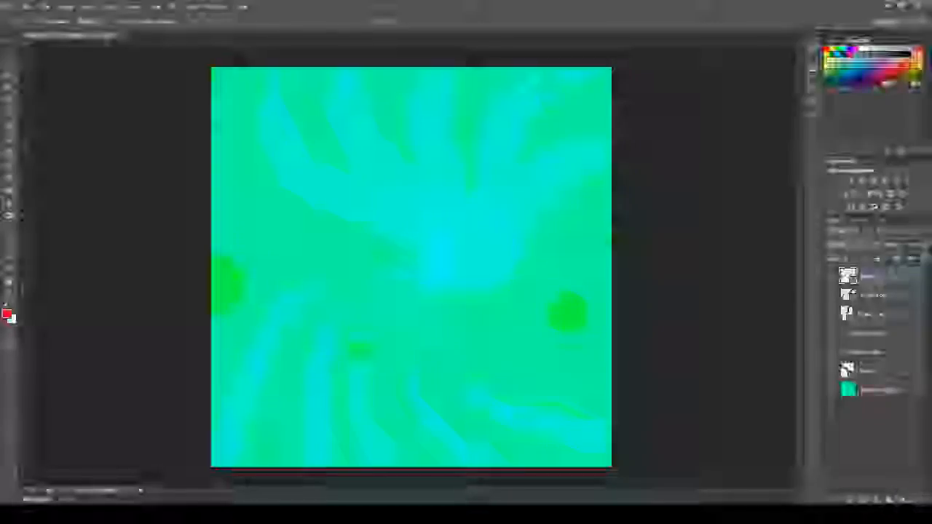
{"action": "left_click", "coordinate": [867, 248]}
{"action": "left_click", "coordinate": [854, 262]}
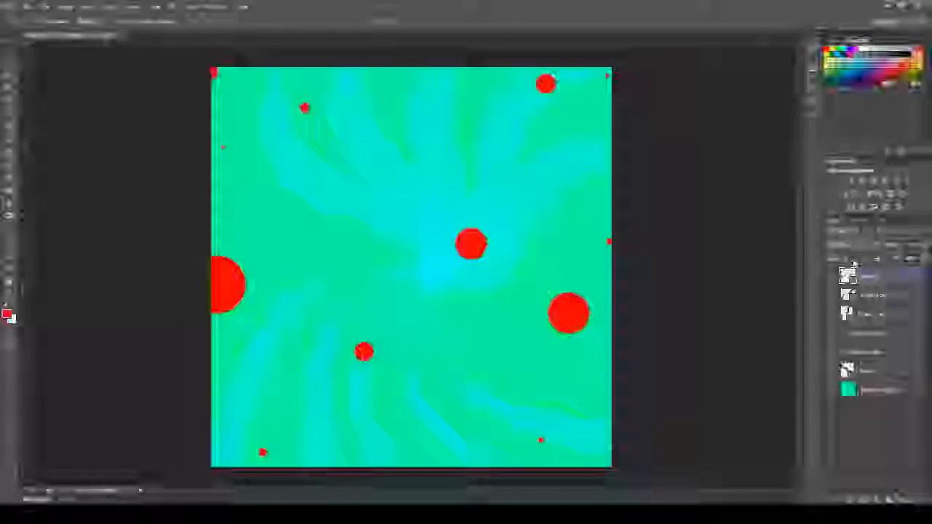
{"action": "scroll", "coordinate": [854, 252], "scroll_direction": "down", "scroll_amount": 2}
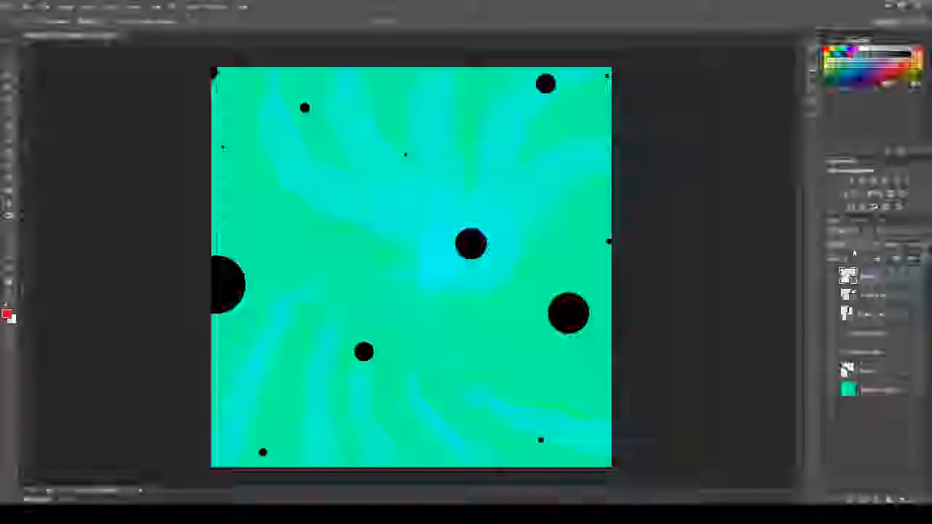
{"action": "scroll", "coordinate": [855, 252], "scroll_direction": "down", "scroll_amount": 3}
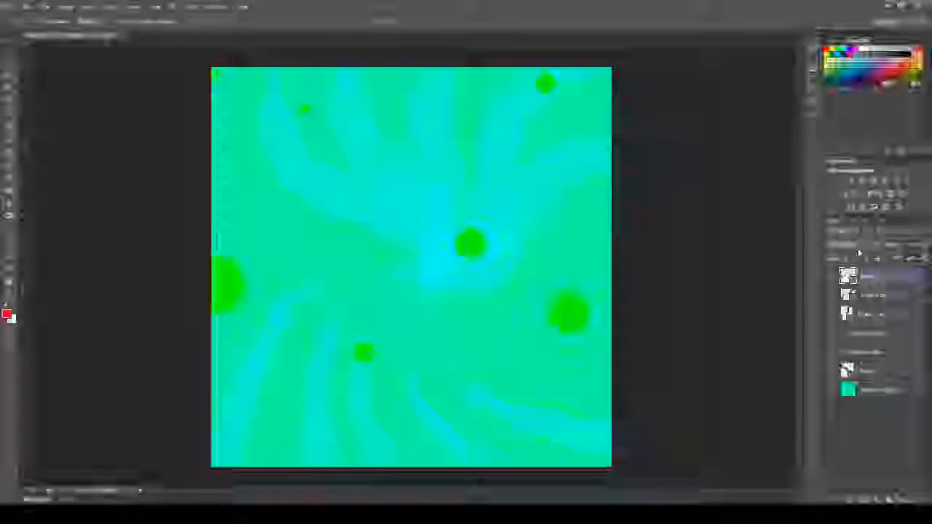
{"action": "scroll", "coordinate": [859, 252], "scroll_direction": "down", "scroll_amount": 3}
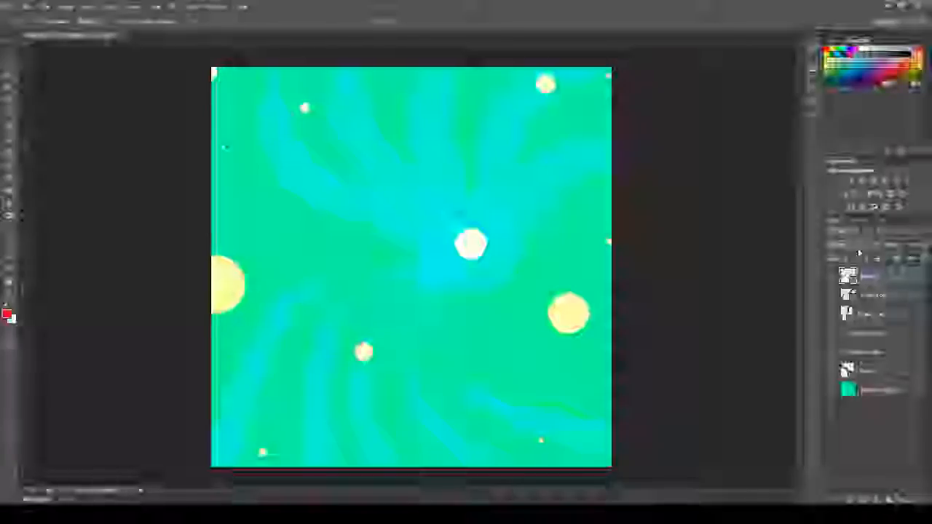
{"action": "scroll", "coordinate": [859, 252], "scroll_direction": "down", "scroll_amount": 1}
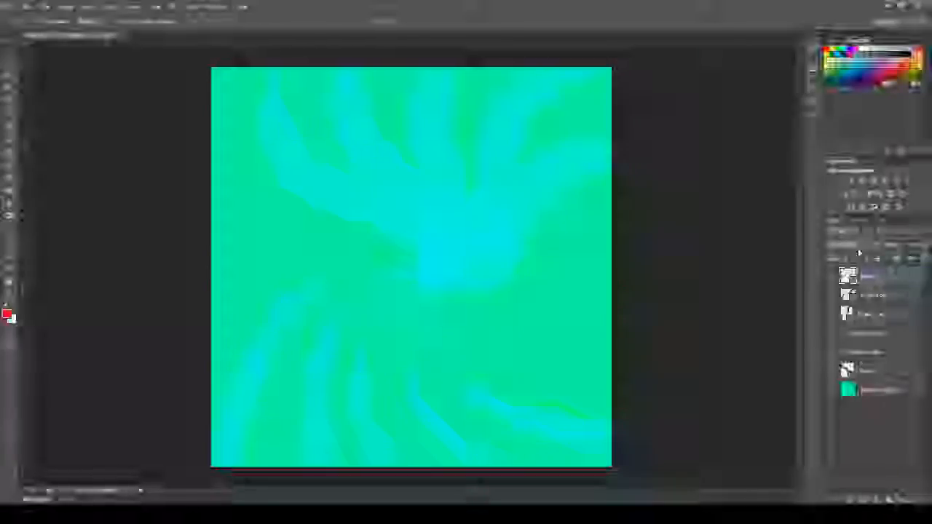
{"action": "scroll", "coordinate": [859, 252], "scroll_direction": "up", "scroll_amount": 1}
{"action": "scroll", "coordinate": [859, 252], "scroll_direction": "up", "scroll_amount": 7}
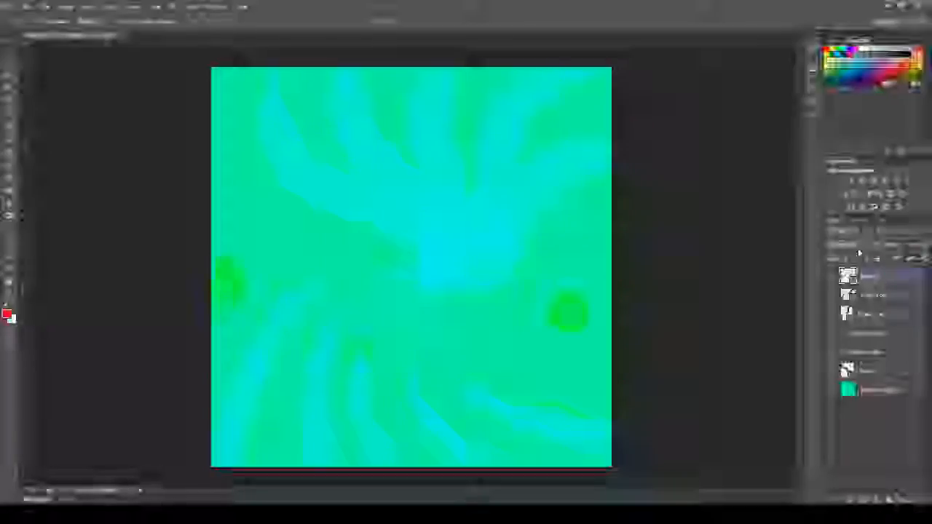
{"action": "scroll", "coordinate": [859, 252], "scroll_direction": "down", "scroll_amount": 6}
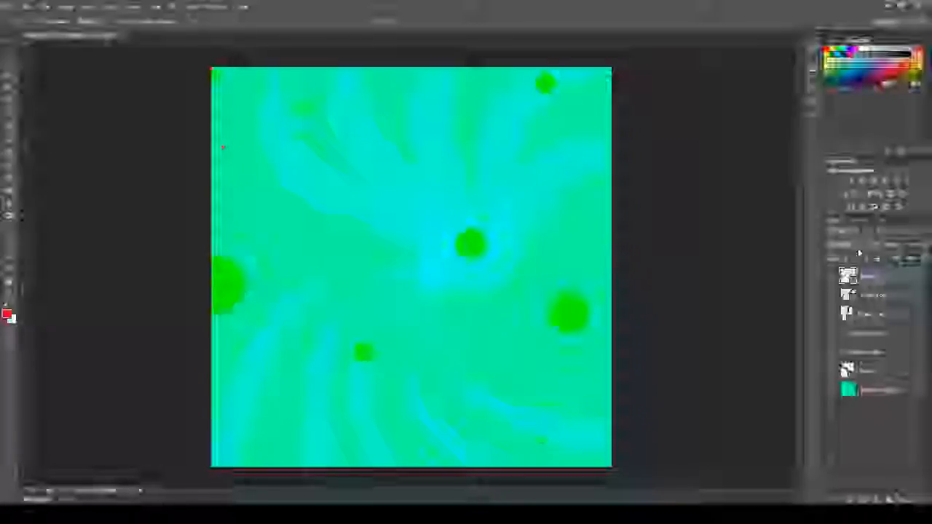
{"action": "scroll", "coordinate": [859, 253], "scroll_direction": "down", "scroll_amount": 1}
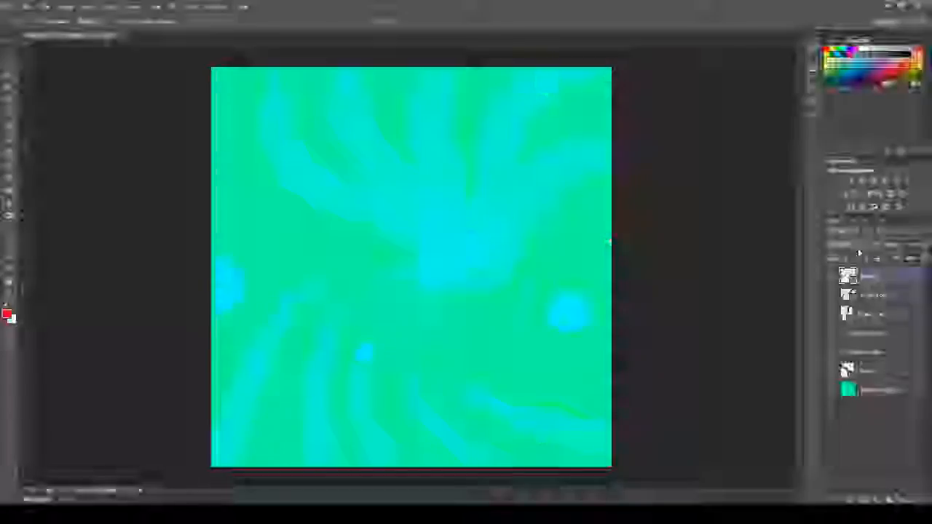
{"action": "scroll", "coordinate": [859, 252], "scroll_direction": "up", "scroll_amount": 1}
{"action": "scroll", "coordinate": [859, 252], "scroll_direction": "down", "scroll_amount": 2}
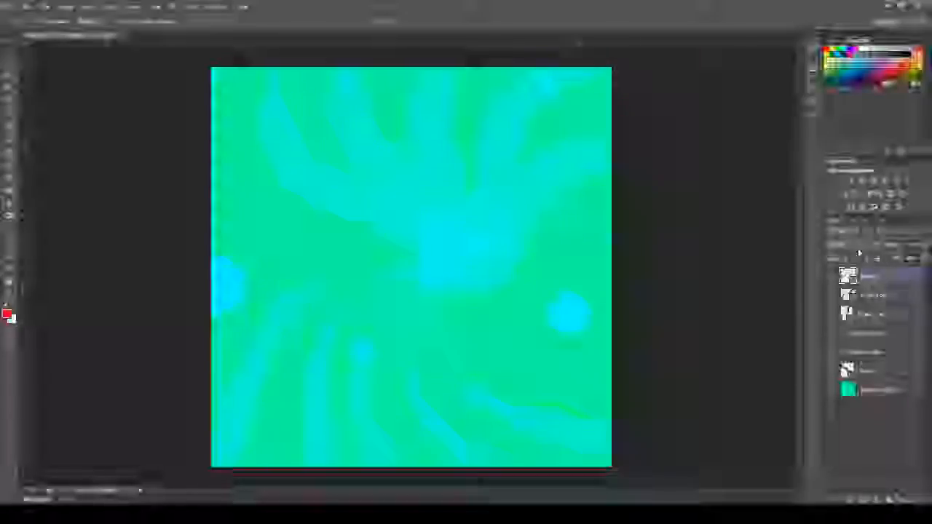
{"action": "scroll", "coordinate": [858, 252], "scroll_direction": "up", "scroll_amount": 2}
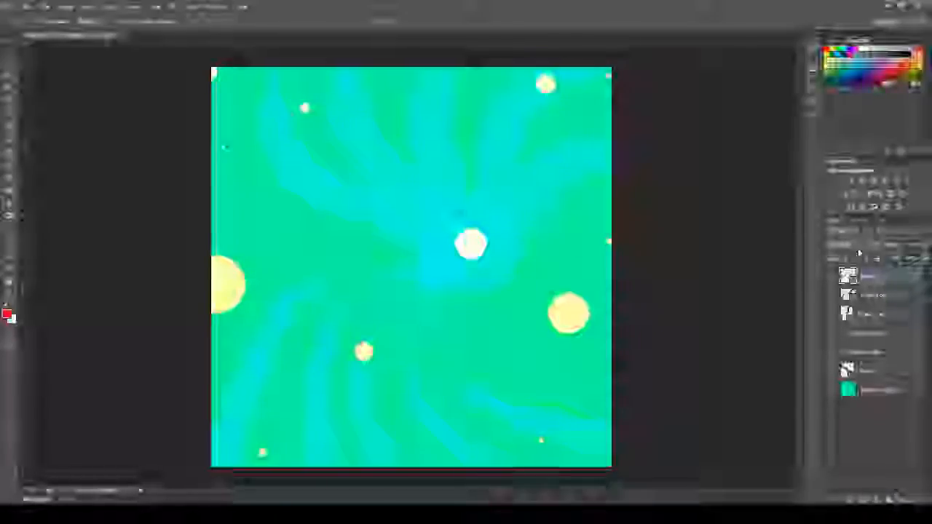
{"action": "scroll", "coordinate": [859, 253], "scroll_direction": "up", "scroll_amount": 4}
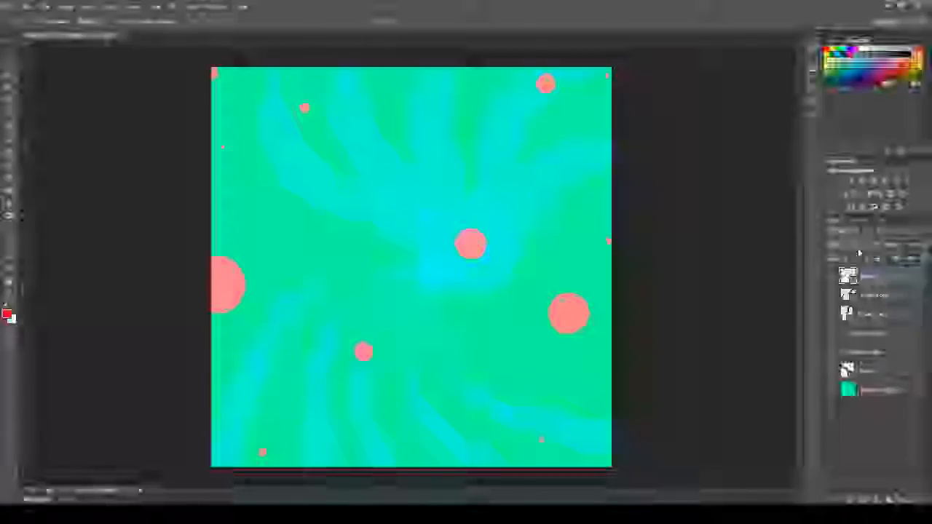
{"action": "scroll", "coordinate": [859, 253], "scroll_direction": "down", "scroll_amount": 2}
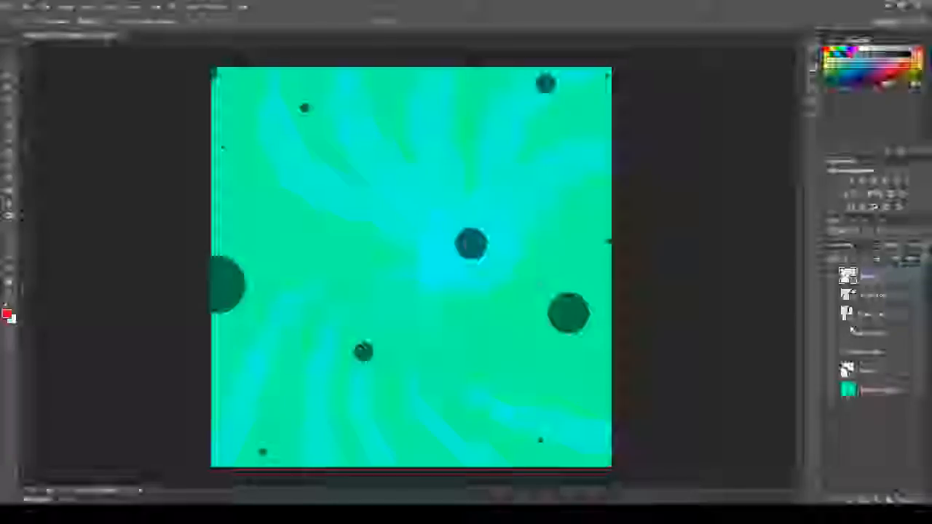
{"action": "left_click", "coordinate": [851, 329]}
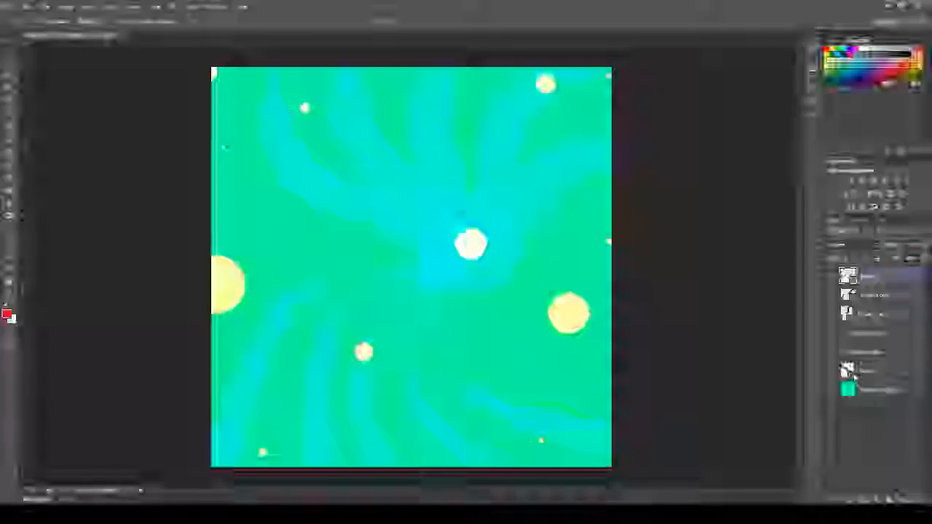
{"action": "left_click", "coordinate": [849, 462]}
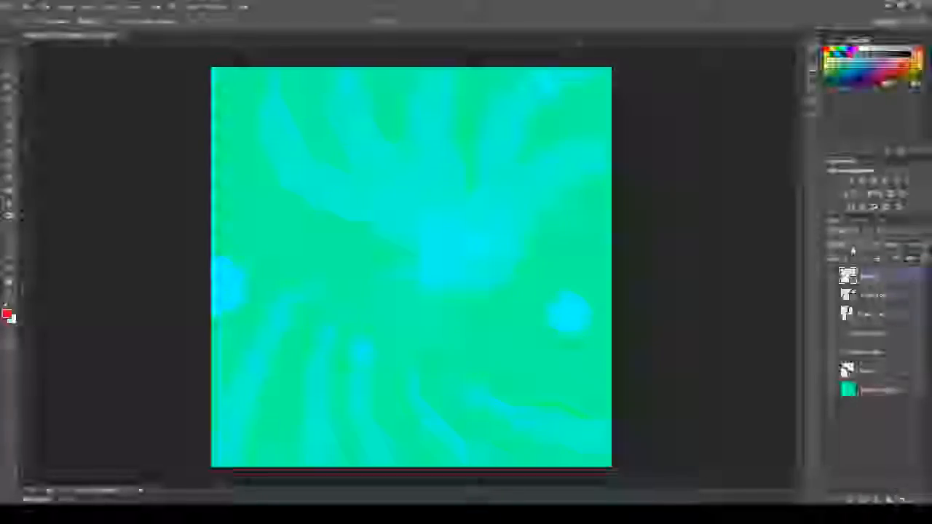
{"action": "left_click", "coordinate": [852, 249]}
{"action": "left_click", "coordinate": [849, 439]}
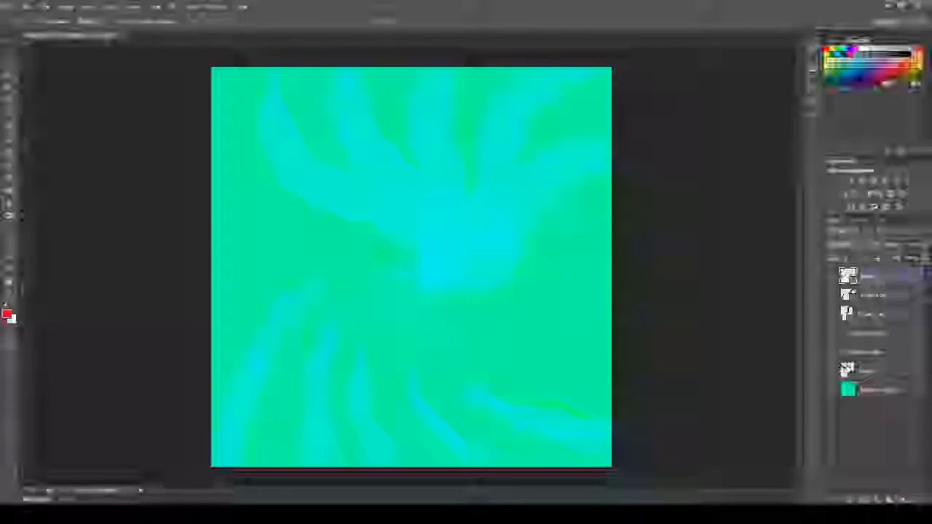
{"action": "scroll", "coordinate": [854, 248], "scroll_direction": "up", "scroll_amount": 2}
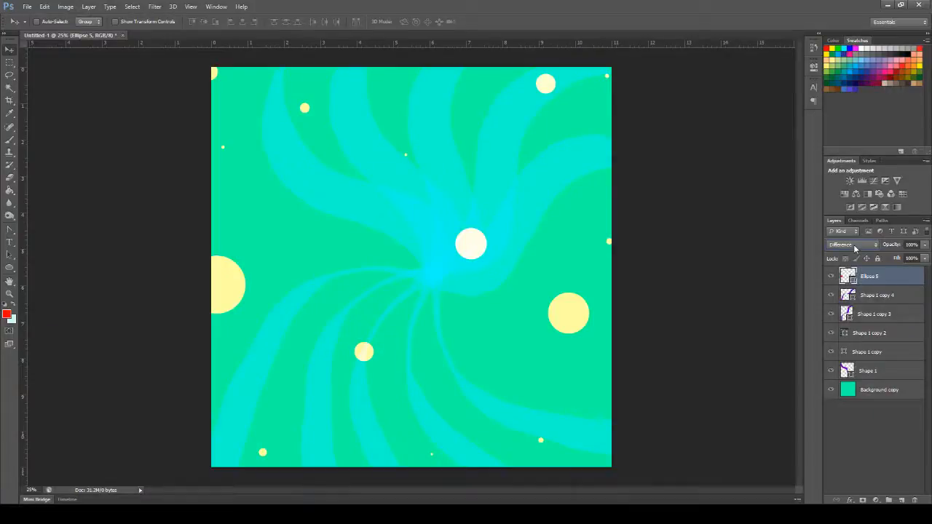
Step: Set the merged circle layer's blend mode to Lighten and lower its opacity to 67%
{"action": "left_click", "coordinate": [851, 327]}
{"action": "left_click", "coordinate": [856, 435]}
{"action": "left_click", "coordinate": [844, 332]}
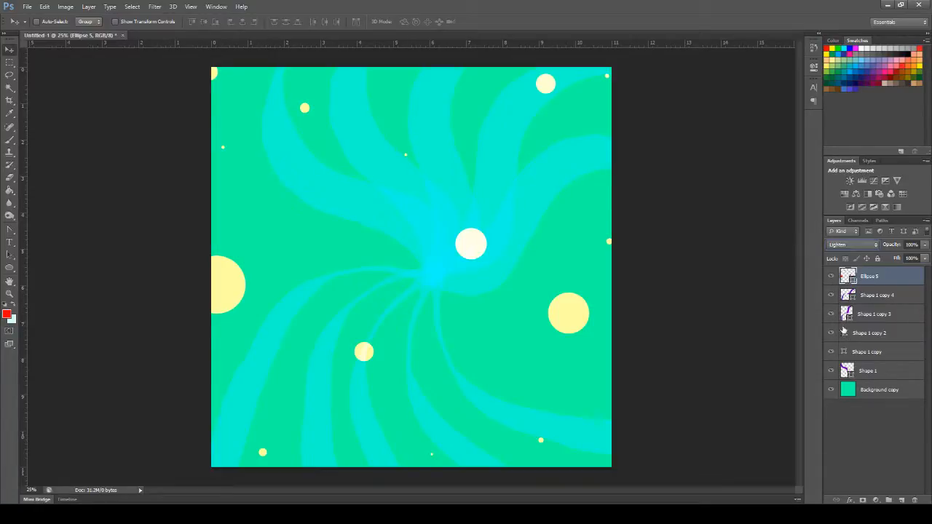
{"action": "left_click", "coordinate": [859, 430]}
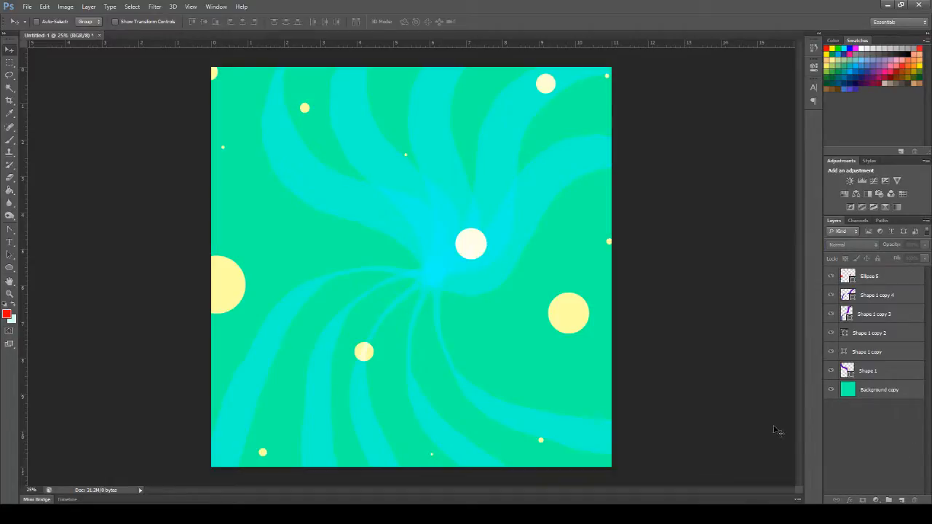
{"action": "left_click", "coordinate": [892, 282]}
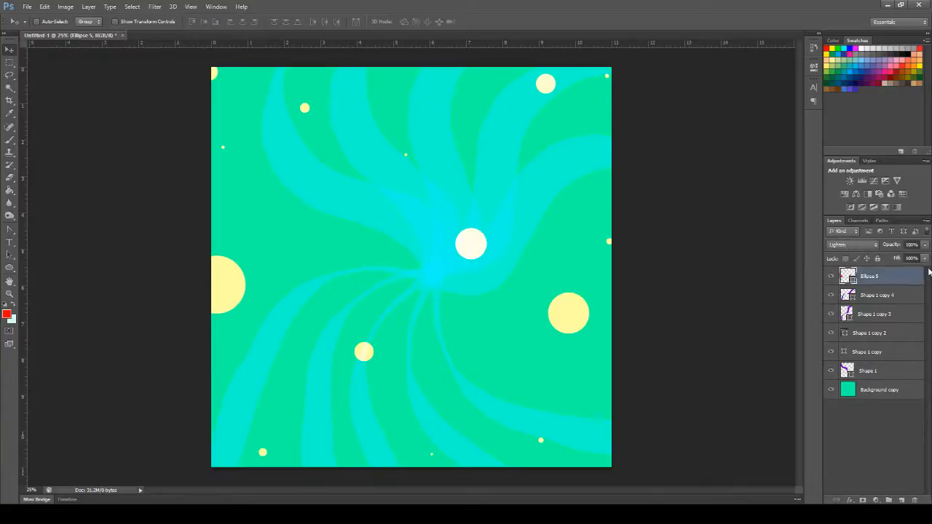
{"action": "left_click_drag", "start_coordinate": [917, 261], "coordinate": [910, 262]}
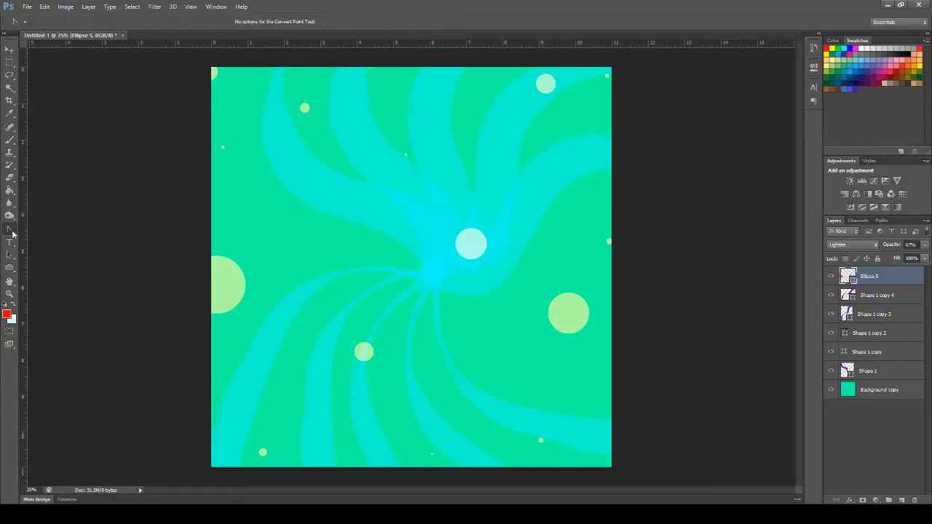
Step: Add a new layer and draw a tiny dark teal rectangle, about 84 by 20 px, beside the upper left ribbon
{"action": "left_click", "coordinate": [12, 267]}
{"action": "right_click", "coordinate": [13, 269]}
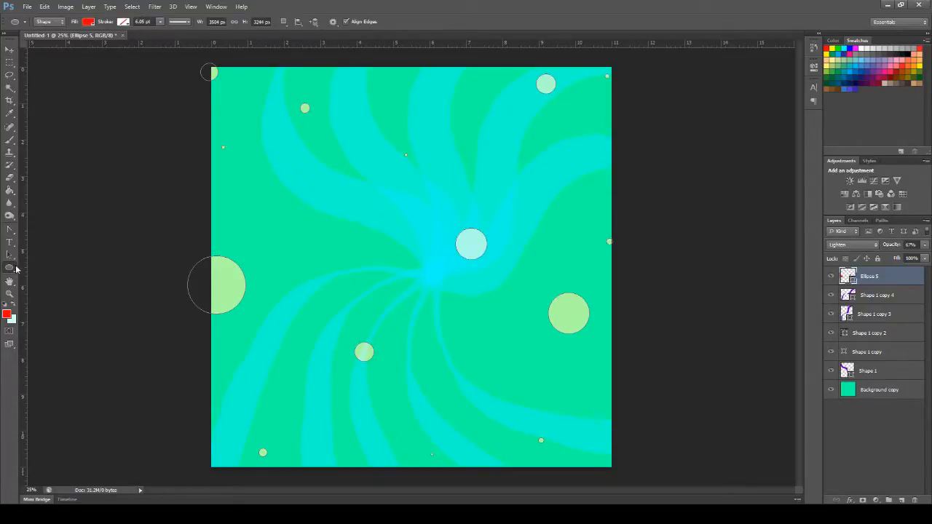
{"action": "left_click", "coordinate": [46, 265]}
{"action": "left_click", "coordinate": [902, 500]}
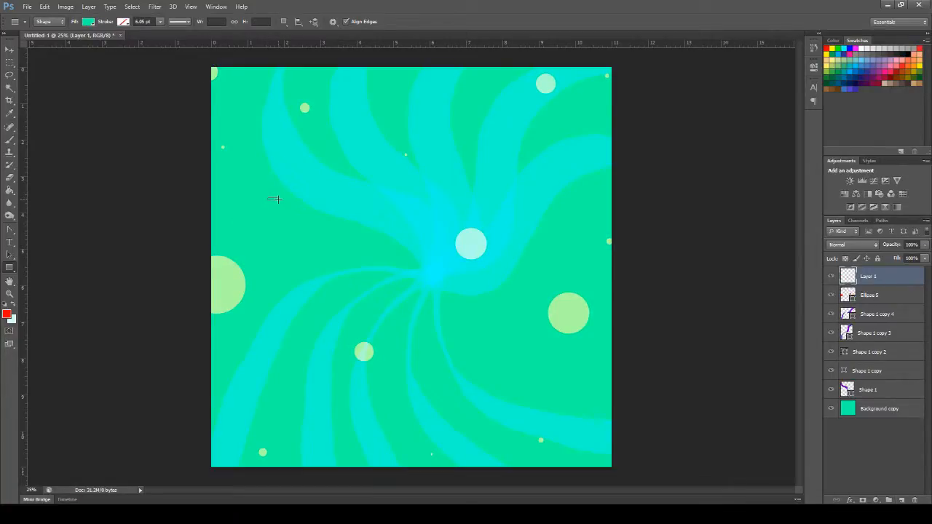
{"action": "left_click_drag", "start_coordinate": [268, 197], "coordinate": [278, 200]}
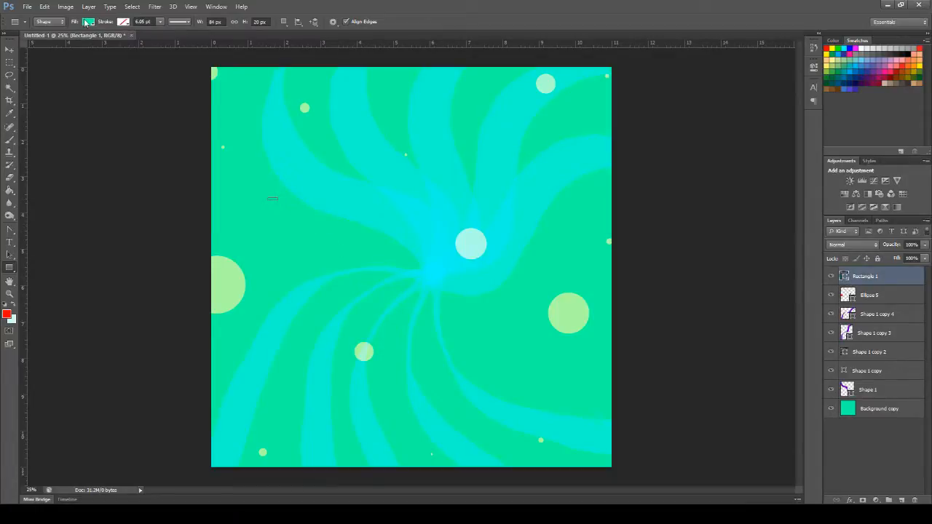
{"action": "left_click", "coordinate": [133, 86]}
{"action": "left_click", "coordinate": [81, 112]}
{"action": "left_click_drag", "start_coordinate": [472, 326], "coordinate": [479, 327]}
{"action": "left_click_drag", "start_coordinate": [478, 327], "coordinate": [482, 328]}
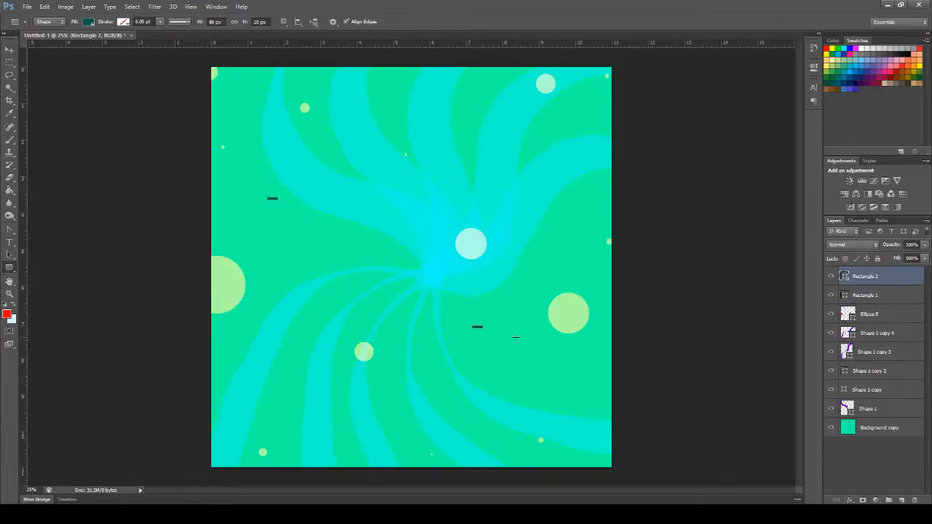
{"action": "key", "text": "ctrl+z"}
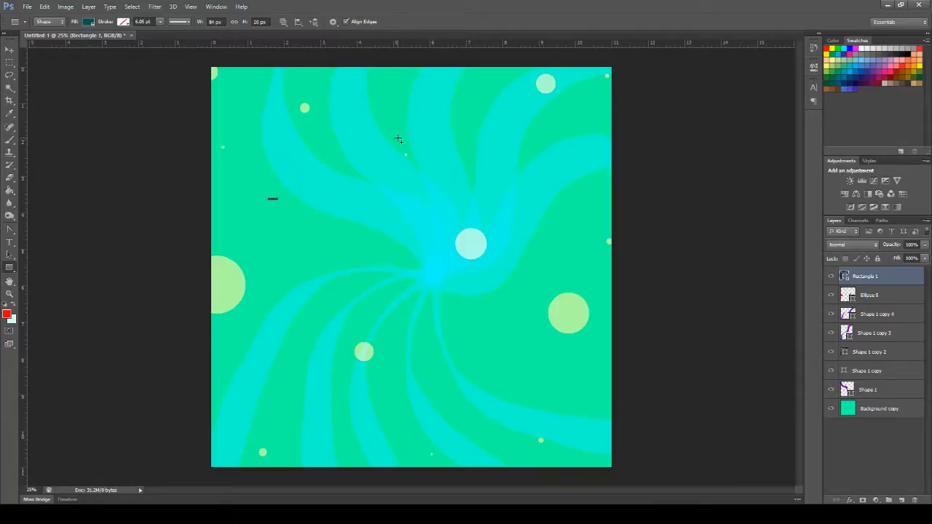
Step: Draw five more small dark teal horizontal dashes on the rectangle layer, scattered across the canvas
{"action": "left_click_drag", "start_coordinate": [481, 331], "coordinate": [492, 336]}
{"action": "left_click_drag", "start_coordinate": [467, 129], "coordinate": [468, 129]}
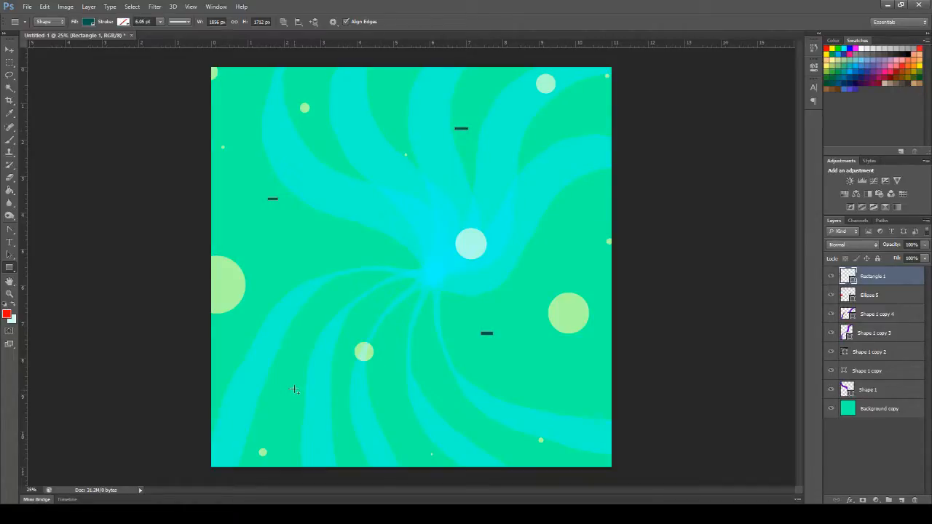
{"action": "left_click_drag", "start_coordinate": [294, 389], "coordinate": [289, 390]}
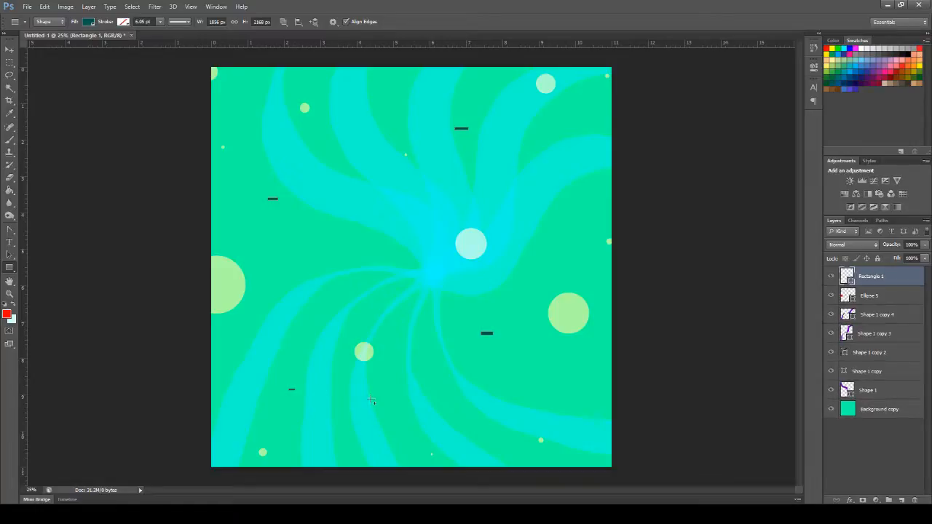
{"action": "left_click_drag", "start_coordinate": [494, 438], "coordinate": [501, 439]}
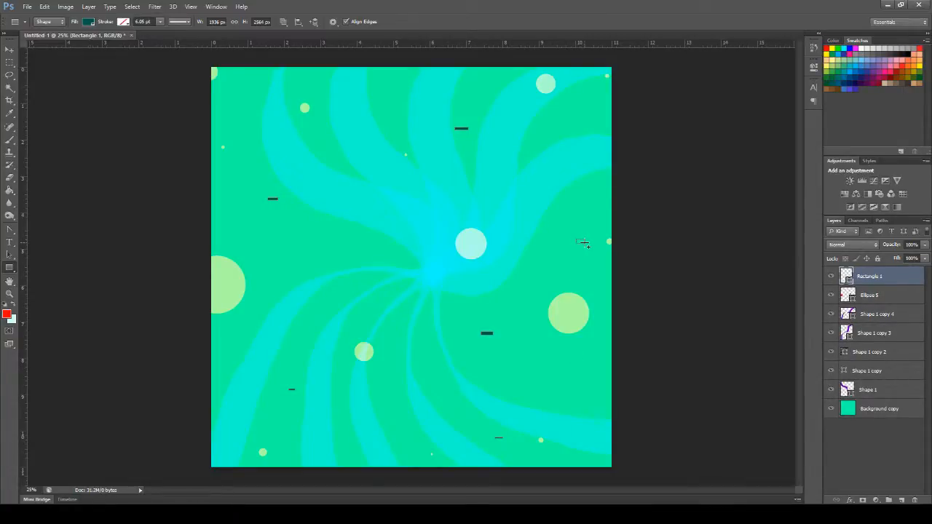
{"action": "left_click_drag", "start_coordinate": [577, 239], "coordinate": [584, 242]}
{"action": "key", "text": "ctrl+t"}
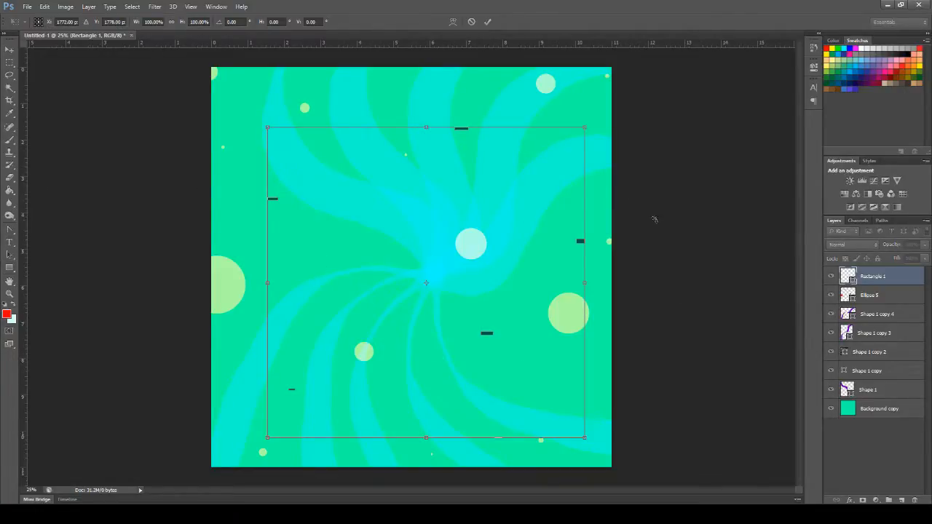
{"action": "key", "text": "Return"}
{"action": "left_click", "coordinate": [10, 63]}
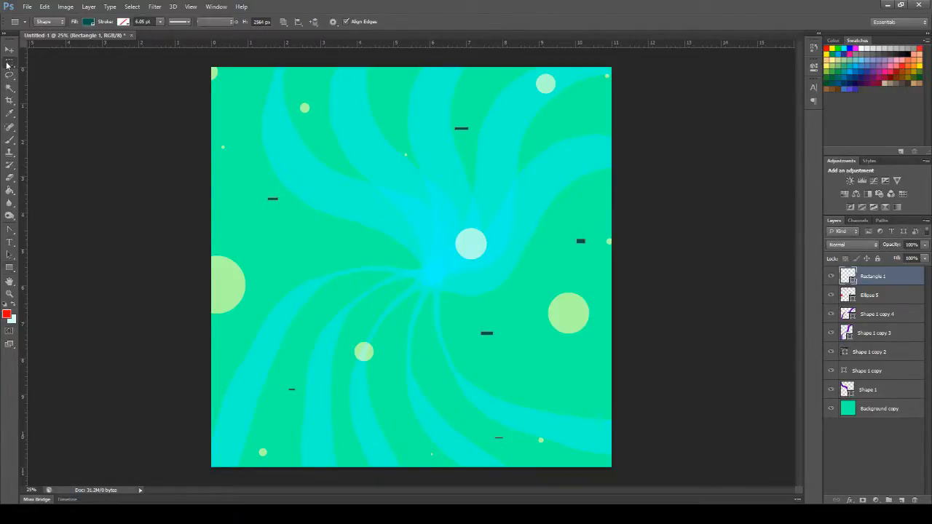
{"action": "left_click_drag", "start_coordinate": [255, 185], "coordinate": [299, 227]}
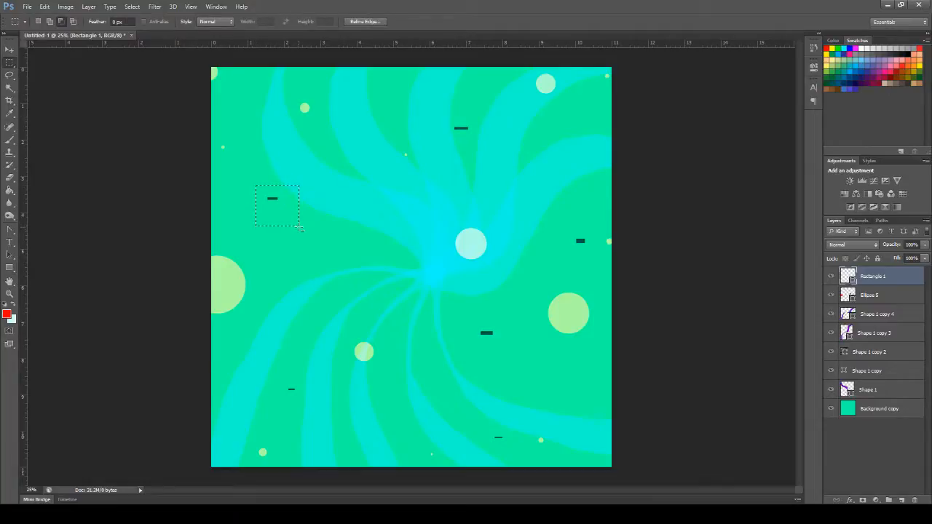
{"action": "key", "text": "ctrl+t"}
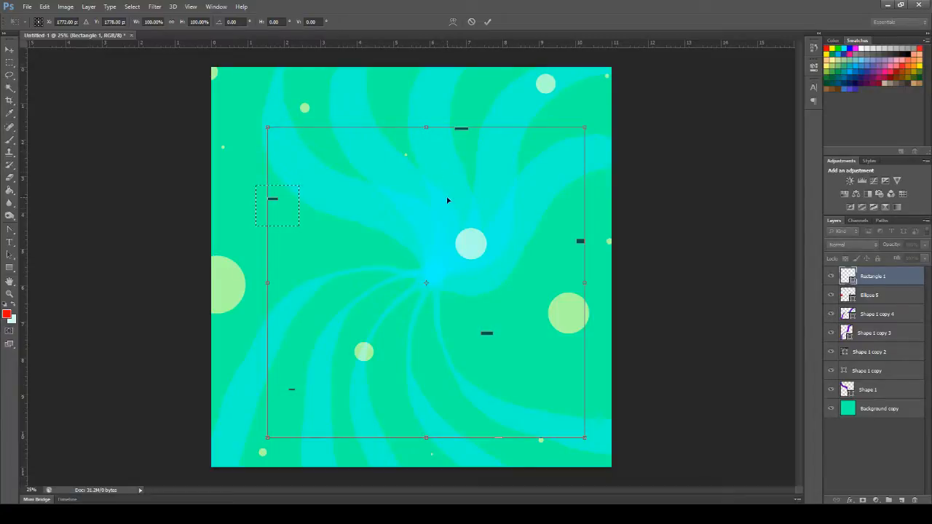
{"action": "left_click_drag", "start_coordinate": [566, 118], "coordinate": [591, 177]}
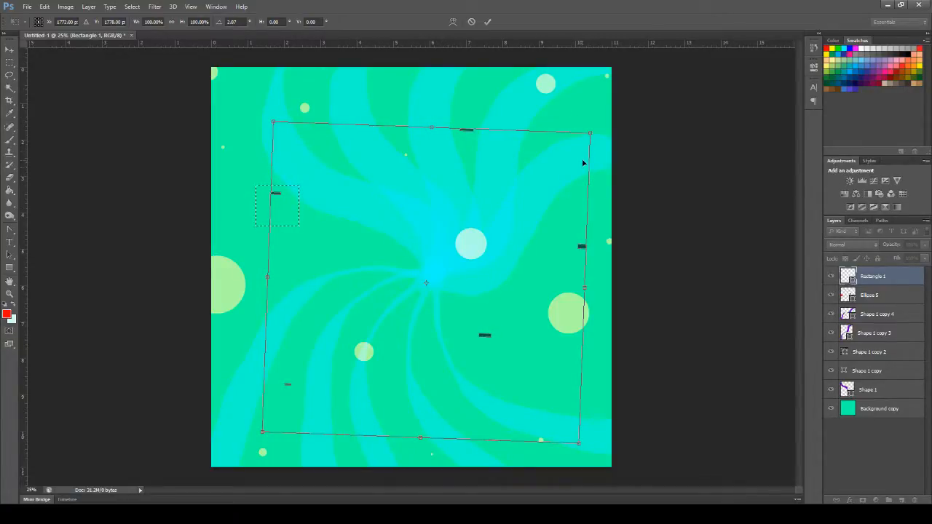
{"action": "left_click", "coordinate": [471, 21]}
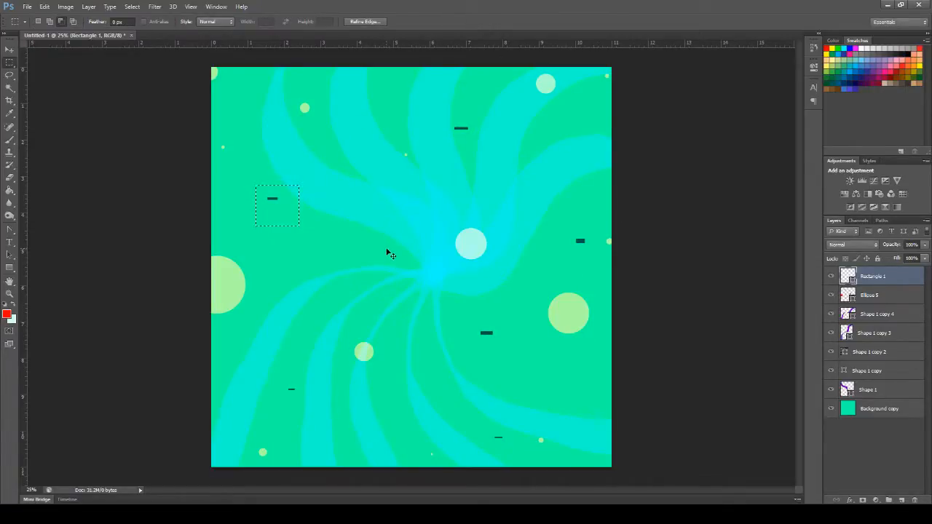
{"action": "key", "text": "ctrl+d"}
{"action": "left_click_drag", "start_coordinate": [271, 247], "coordinate": [282, 256]}
{"action": "key", "text": "ctrl+d"}
{"action": "left_click", "coordinate": [9, 268]}
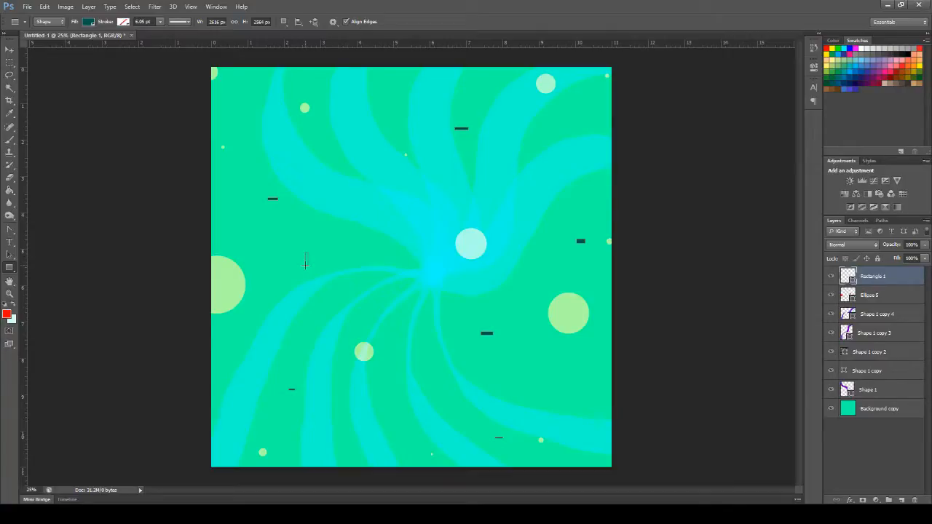
{"action": "left_click_drag", "start_coordinate": [305, 264], "coordinate": [307, 268]}
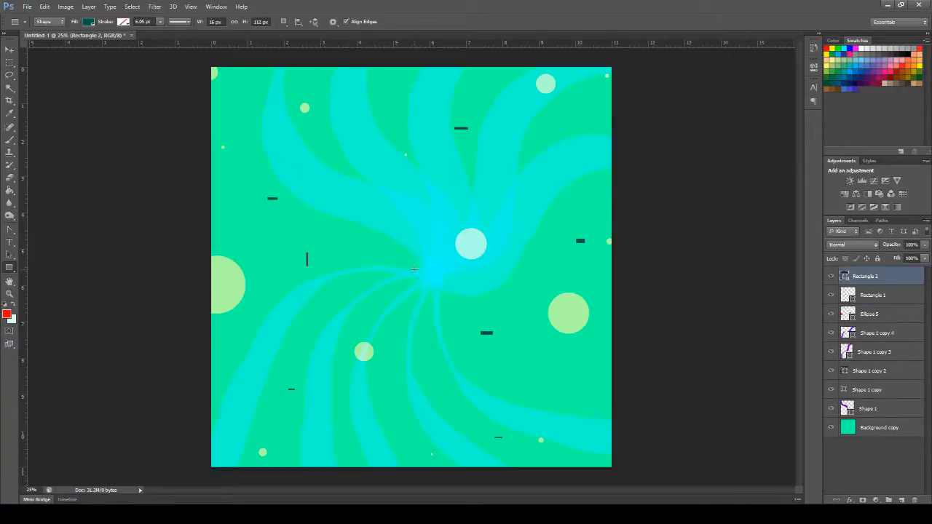
{"action": "key", "text": "ctrl+z"}
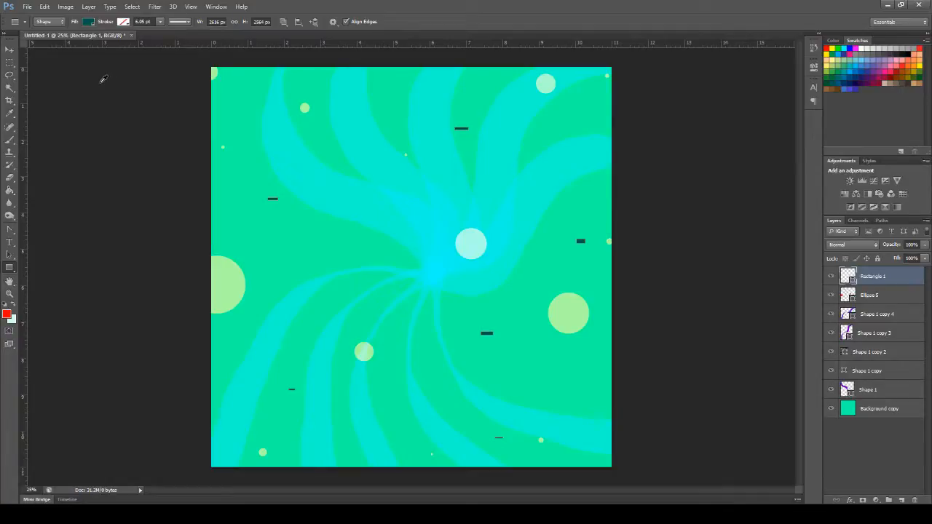
Step: Pick a different fill colour for the dashes and draw six small vertical dashes scattered around the canvas
{"action": "left_click", "coordinate": [102, 78]}
{"action": "left_click_drag", "start_coordinate": [337, 85], "coordinate": [341, 97]}
{"action": "left_click_drag", "start_coordinate": [434, 404], "coordinate": [434, 404]}
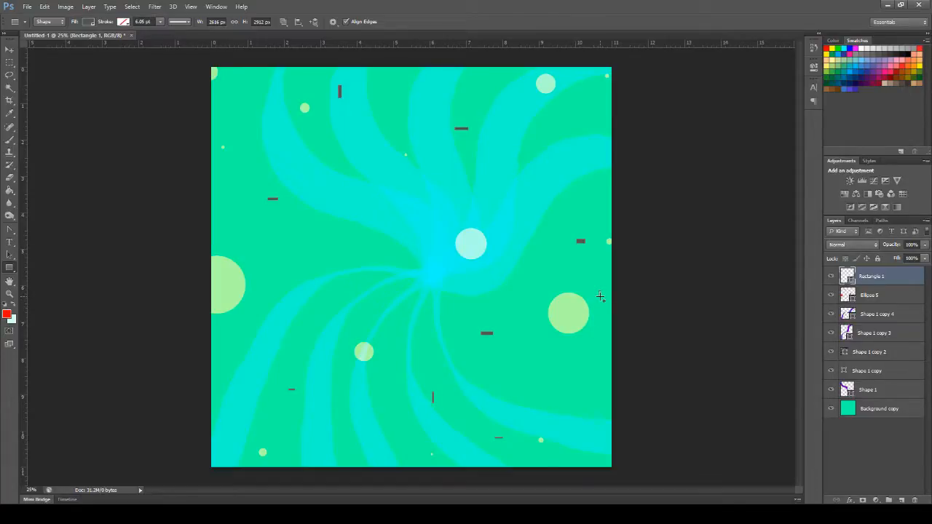
{"action": "left_click_drag", "start_coordinate": [600, 296], "coordinate": [599, 289]}
{"action": "left_click_drag", "start_coordinate": [579, 97], "coordinate": [580, 110]}
{"action": "left_click_drag", "start_coordinate": [219, 185], "coordinate": [219, 186]}
{"action": "left_click_drag", "start_coordinate": [240, 433], "coordinate": [243, 441]}
Step: Recolour the dash layer with a rainbow gradient fill
{"action": "left_click", "coordinate": [65, 80]}
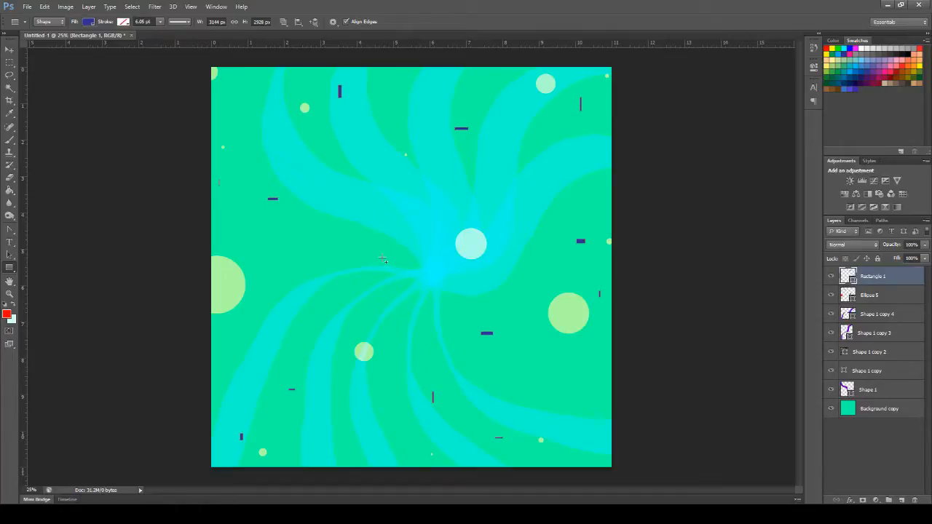
{"action": "left_click", "coordinate": [55, 67]}
{"action": "left_click", "coordinate": [86, 41]}
{"action": "left_click", "coordinate": [126, 78]}
{"action": "left_click", "coordinate": [95, 92]}
{"action": "left_click", "coordinate": [43, 89]}
Step: Scatter about 17 more small horizontal and vertical dashes over the ribbons, circles and gaps across the canvas
{"action": "left_click_drag", "start_coordinate": [339, 264], "coordinate": [359, 266]}
{"action": "left_click_drag", "start_coordinate": [517, 294], "coordinate": [518, 294]}
{"action": "left_click_drag", "start_coordinate": [597, 443], "coordinate": [598, 456]}
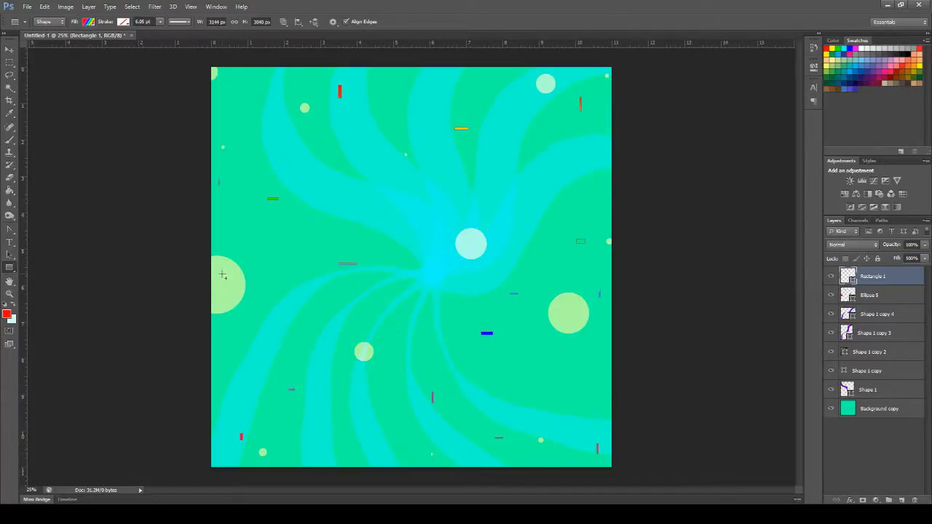
{"action": "left_click_drag", "start_coordinate": [226, 251], "coordinate": [227, 263]}
{"action": "left_click_drag", "start_coordinate": [237, 83], "coordinate": [240, 95]}
{"action": "left_click_drag", "start_coordinate": [394, 232], "coordinate": [395, 226]}
{"action": "left_click_drag", "start_coordinate": [412, 175], "coordinate": [412, 180]}
{"action": "left_click_drag", "start_coordinate": [499, 76], "coordinate": [510, 78]}
{"action": "left_click_drag", "start_coordinate": [570, 174], "coordinate": [580, 176]}
{"action": "left_click_drag", "start_coordinate": [501, 166], "coordinate": [511, 171]}
{"action": "left_click_drag", "start_coordinate": [404, 333], "coordinate": [410, 336]}
{"action": "key", "text": "ctrl+z"}
{"action": "left_click_drag", "start_coordinate": [327, 116], "coordinate": [335, 119]}
{"action": "left_click_drag", "start_coordinate": [382, 451], "coordinate": [378, 447]}
{"action": "left_click_drag", "start_coordinate": [406, 336], "coordinate": [410, 339]}
{"action": "left_click_drag", "start_coordinate": [264, 295], "coordinate": [267, 303]}
{"action": "left_click_drag", "start_coordinate": [550, 359], "coordinate": [551, 367]}
{"action": "left_click_drag", "start_coordinate": [526, 229], "coordinate": [529, 219]}
{"action": "left_click_drag", "start_coordinate": [246, 137], "coordinate": [249, 145]}
Step: Duplicate the rainbow dash layer, hide the original and rasterize the copy
{"action": "left_click", "coordinate": [5, 51]}
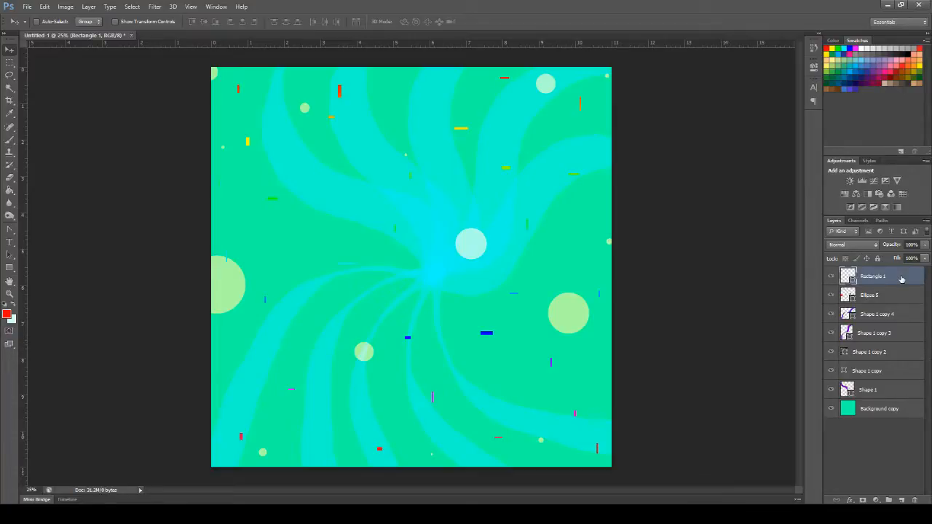
{"action": "left_click_drag", "start_coordinate": [901, 278], "coordinate": [908, 482]}
{"action": "left_click_drag", "start_coordinate": [902, 497], "coordinate": [903, 497]}
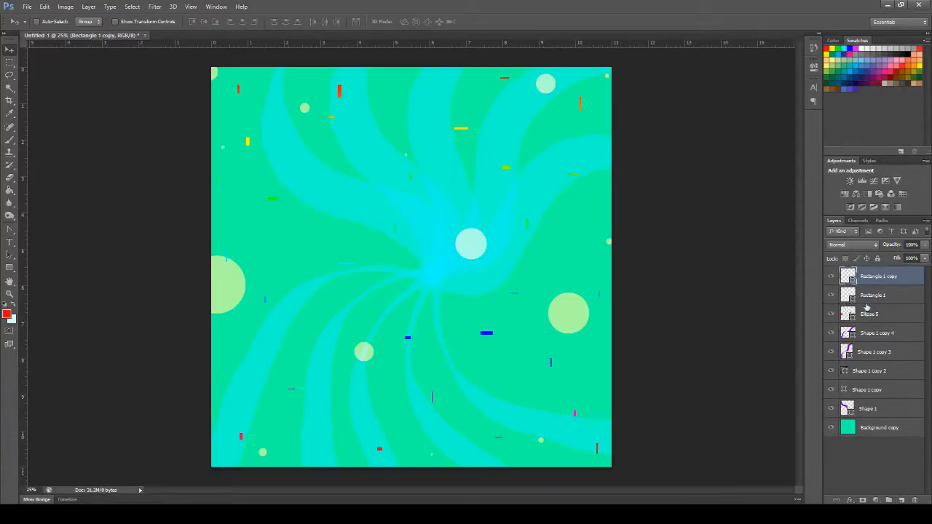
{"action": "left_click", "coordinate": [830, 295]}
Step: Select the red dash near the canvas's upper left corner and rotate it about 24°
{"action": "left_click", "coordinate": [8, 64]}
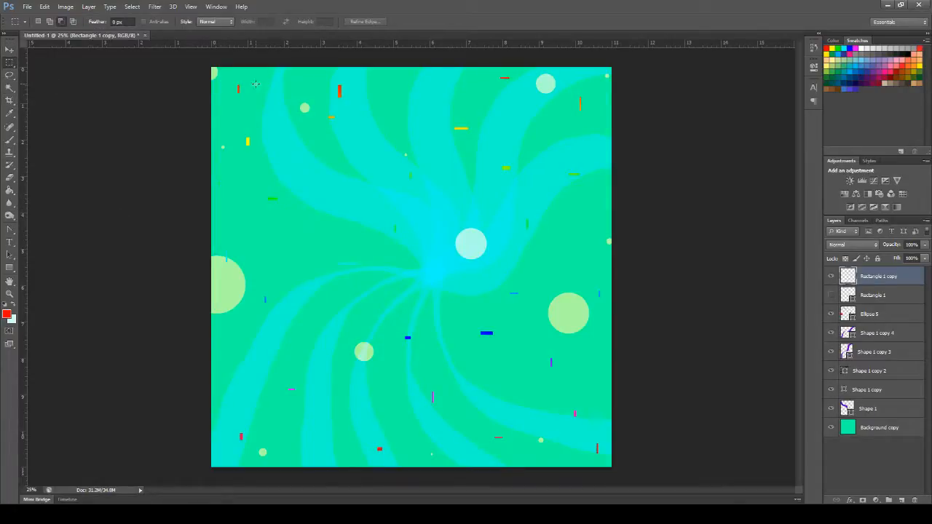
{"action": "left_click_drag", "start_coordinate": [230, 78], "coordinate": [255, 108]}
{"action": "key", "text": "ctrl+t"}
{"action": "left_click_drag", "start_coordinate": [274, 78], "coordinate": [281, 89]}
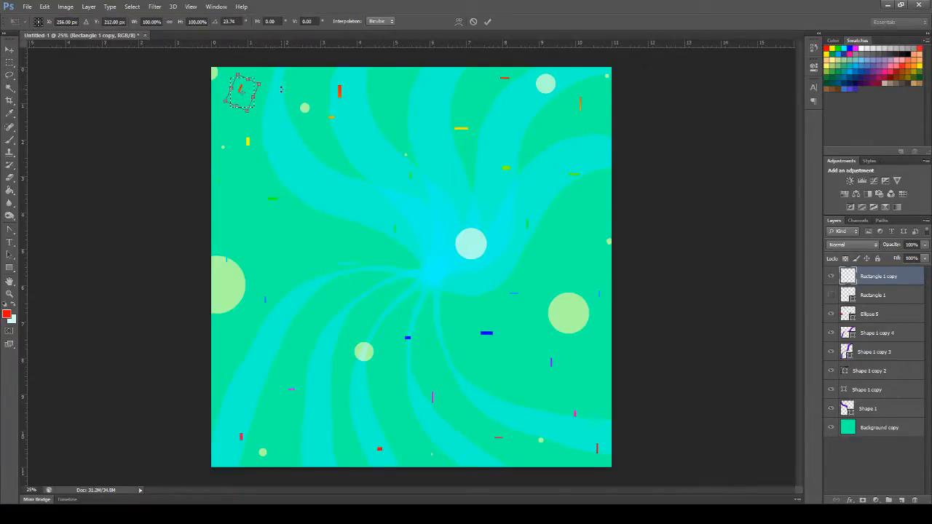
{"action": "left_click", "coordinate": [487, 22]}
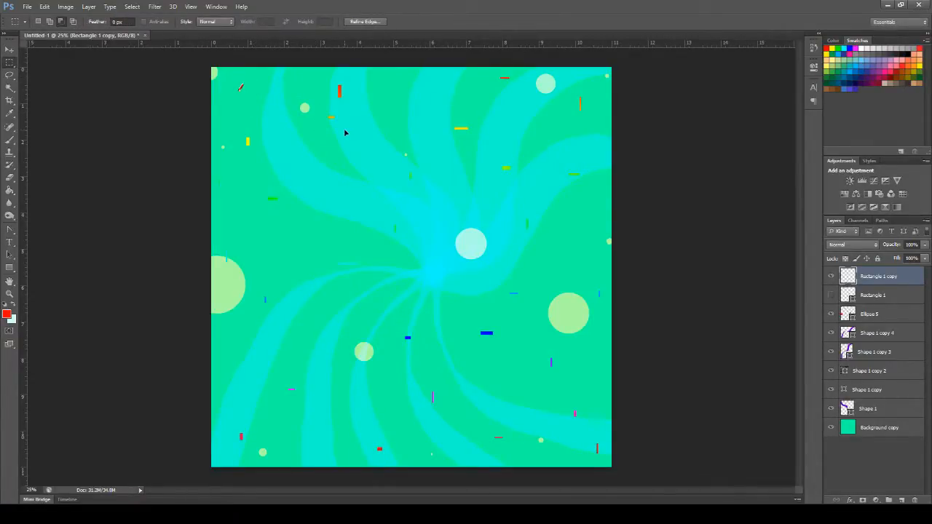
Step: Select the small orange dash below the thick red-orange one and rotate it about 20°
{"action": "key", "text": "ctrl+t"}
{"action": "key", "text": "Return"}
{"action": "key", "text": "ctrl+d"}
{"action": "key", "text": "ctrl+t"}
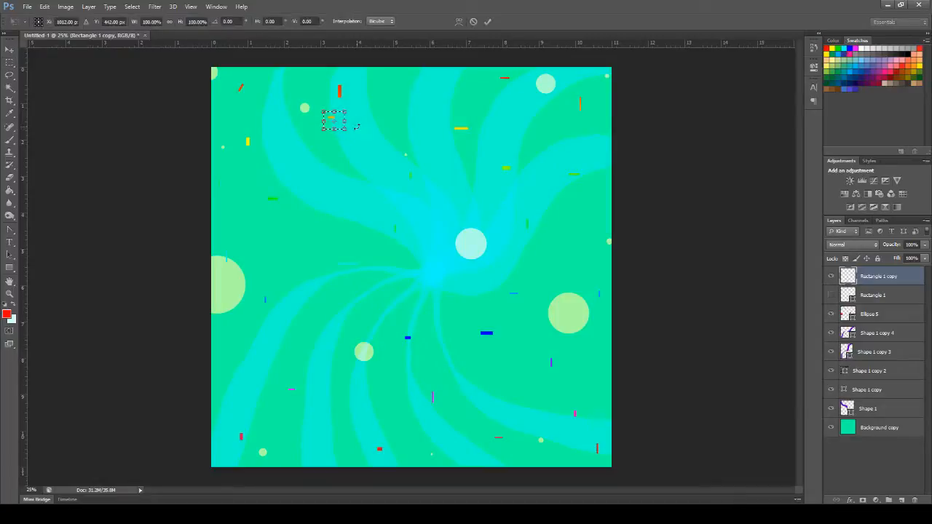
{"action": "mouse_move", "coordinate": [356, 128]}
{"action": "left_mouse_down"}
{"action": "mouse_move", "coordinate": [357, 140]}
{"action": "mouse_move", "coordinate": [341, 145]}
{"action": "mouse_move", "coordinate": [354, 139]}
{"action": "left_mouse_up"}
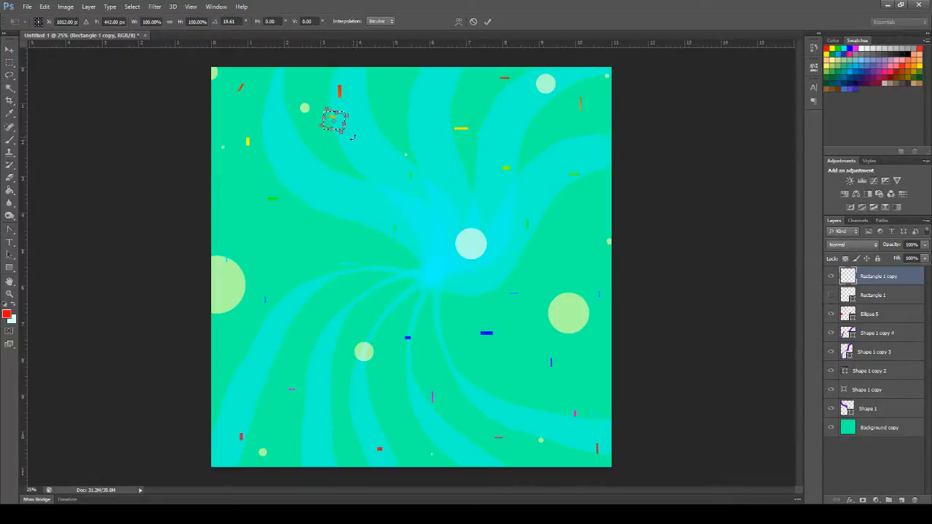
{"action": "left_click", "coordinate": [487, 21]}
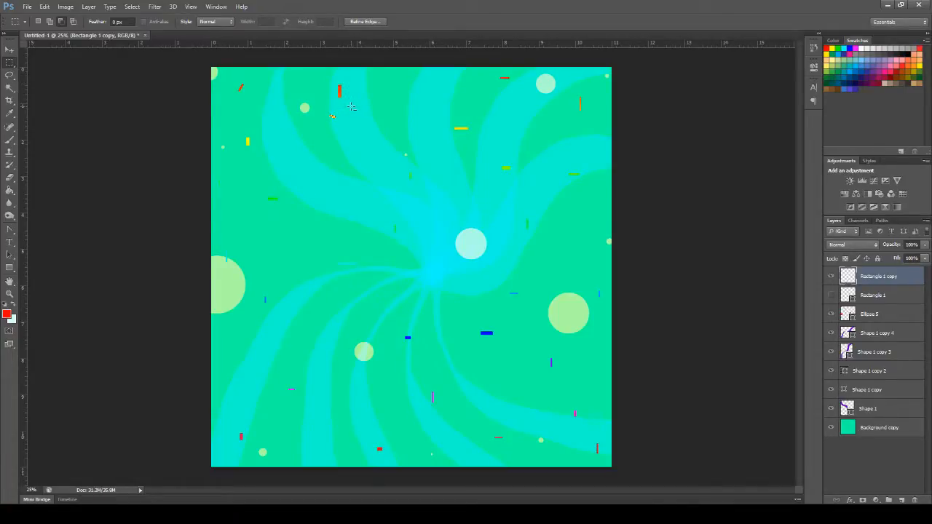
Step: Select the thick red-orange vertical dash on the second upper ribbon and rotate it about -10°
{"action": "key", "text": "ctrl+d"}
{"action": "key", "text": "ctrl+t"}
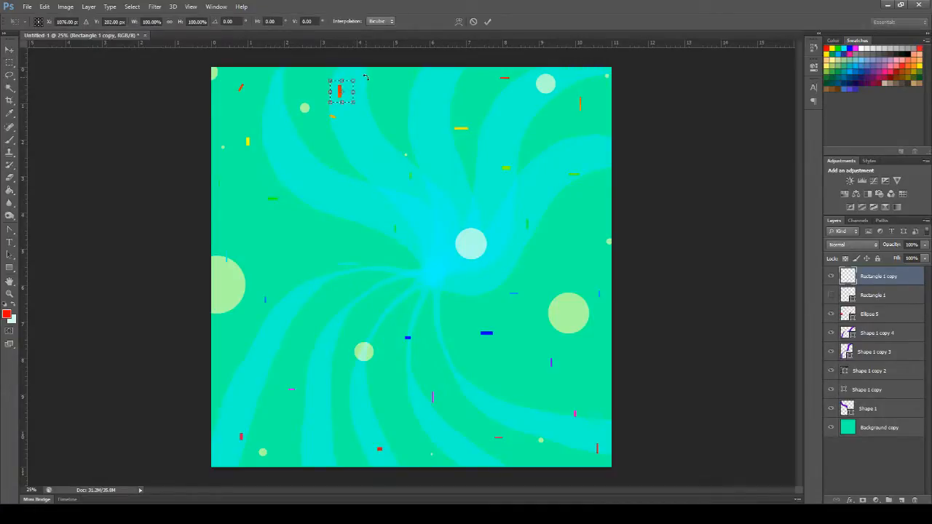
{"action": "left_click_drag", "start_coordinate": [365, 76], "coordinate": [362, 72]}
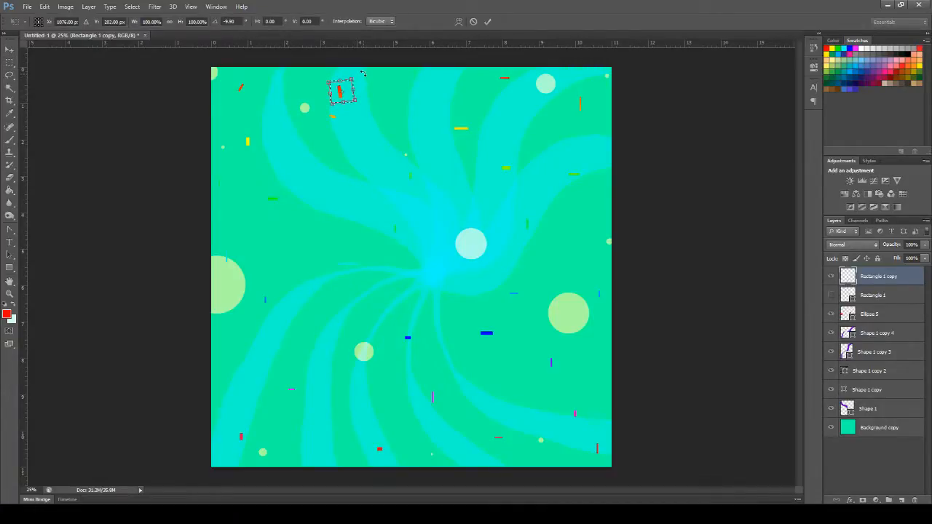
{"action": "left_click", "coordinate": [490, 23]}
Step: Select the yellow dash at the upper centre as a new selection and rotate it about -26°
{"action": "left_click_drag", "start_coordinate": [436, 112], "coordinate": [479, 147]}
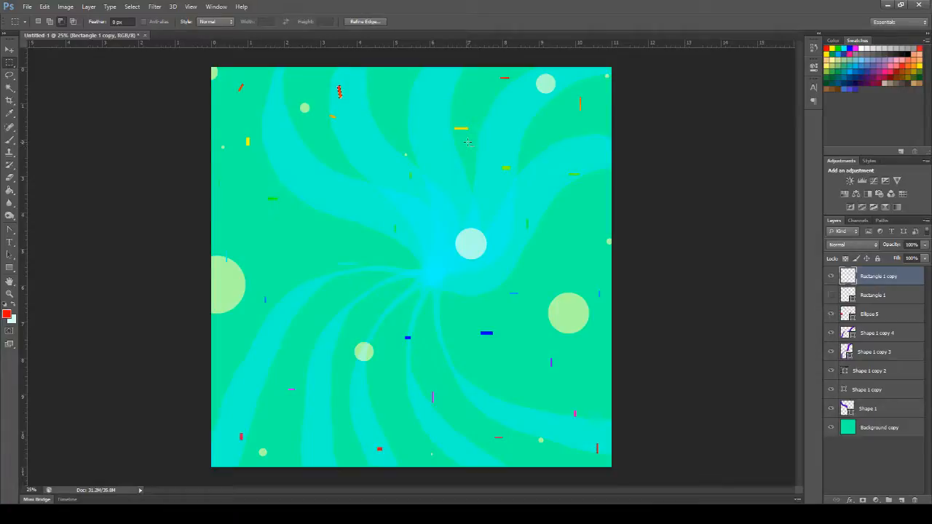
{"action": "key", "text": "ctrl+d"}
{"action": "left_click_drag", "start_coordinate": [490, 161], "coordinate": [476, 139]}
{"action": "left_click", "coordinate": [40, 23]}
{"action": "left_click_drag", "start_coordinate": [440, 110], "coordinate": [503, 109]}
{"action": "key", "text": "ctrl+t"}
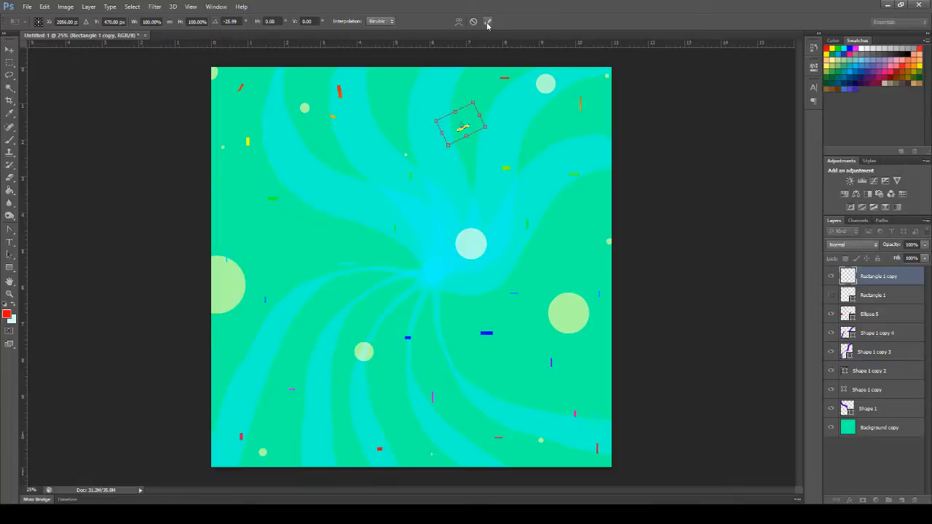
{"action": "left_click", "coordinate": [487, 22]}
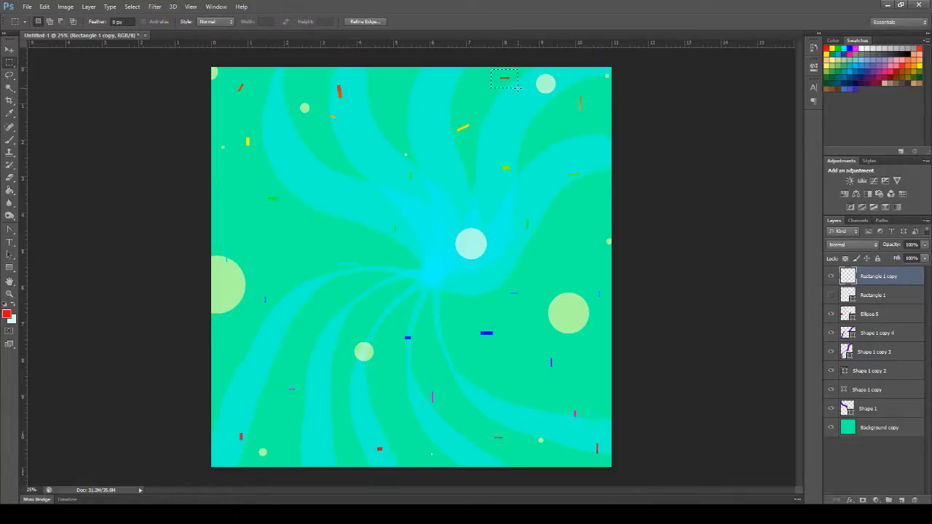
Step: Tilt the thin red dash near the canvas's top edge, and rotate the thin orange vertical dash at the upper right about -9°
{"action": "key", "text": "ctrl+t"}
{"action": "left_click_drag", "start_coordinate": [530, 99], "coordinate": [610, 117]}
{"action": "left_click", "coordinate": [487, 22]}
{"action": "key", "text": "ctrl+t"}
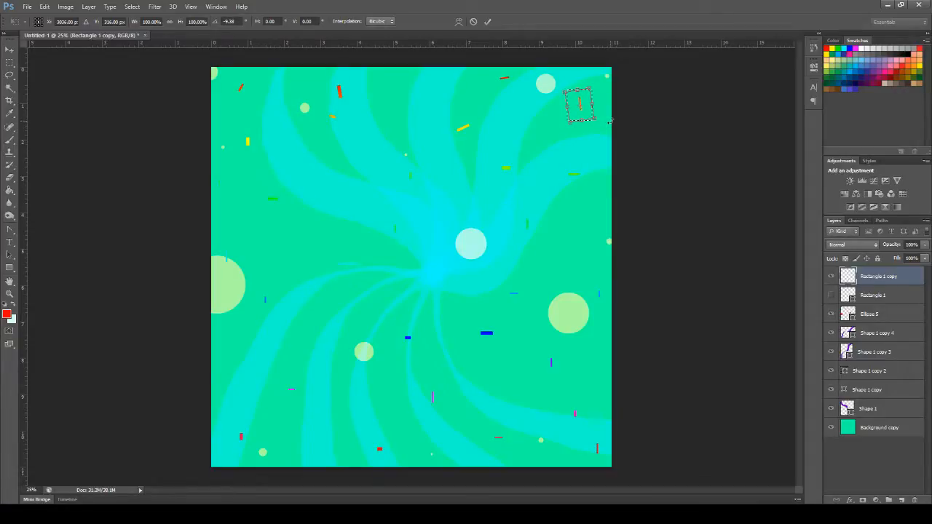
{"action": "left_click", "coordinate": [488, 21]}
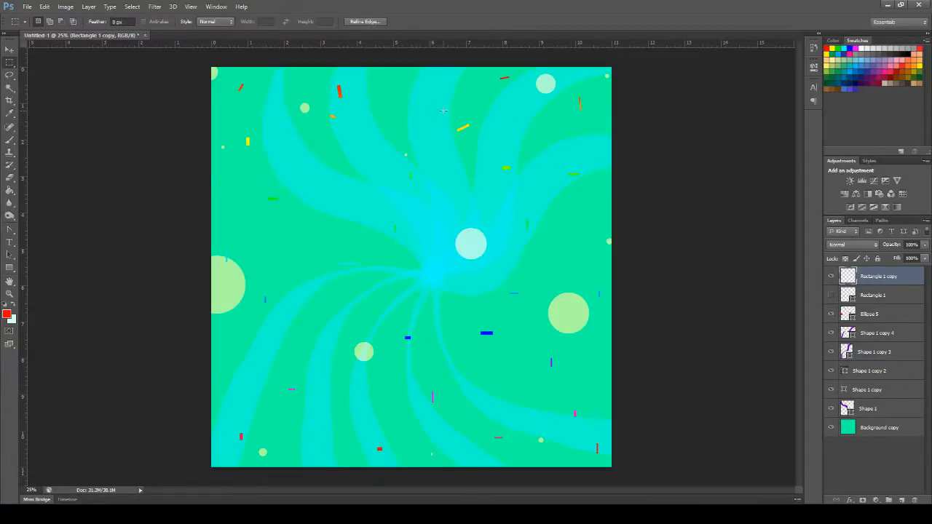
Step: Reselect the tilted yellow dash at the upper centre and rotate it back by about 11°
{"action": "mouse_move", "coordinate": [443, 111]}
{"action": "left_mouse_down"}
{"action": "mouse_move", "coordinate": [480, 137]}
{"action": "mouse_move", "coordinate": [500, 118]}
{"action": "left_mouse_up"}
{"action": "key", "text": "ctrl+t"}
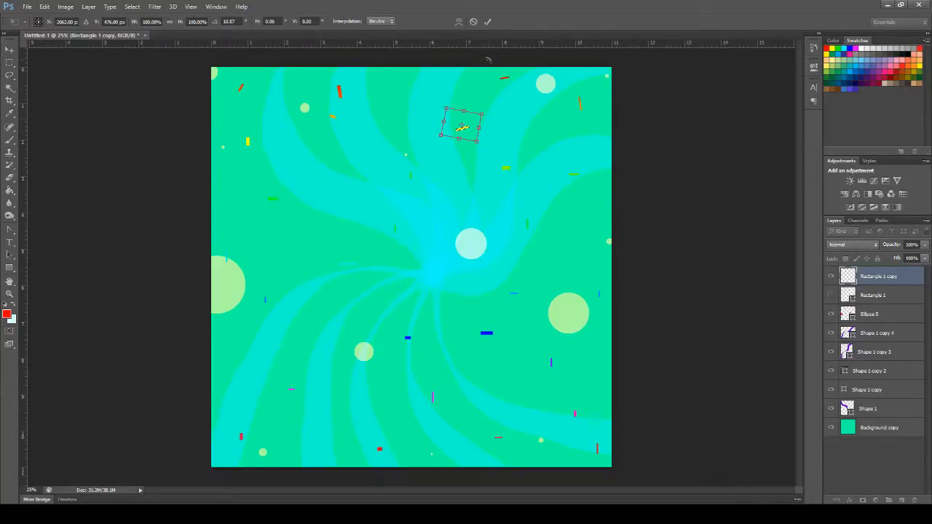
{"action": "left_click", "coordinate": [487, 21]}
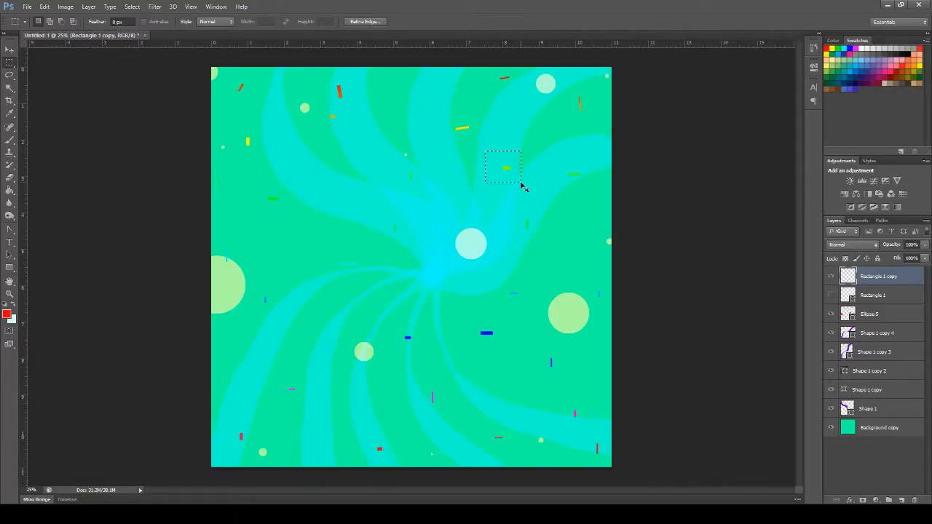
Step: Rotate the olive green dash on the upper right ribbon, and rotate the thin green dash to its right about -33°
{"action": "key", "text": "ctrl+t"}
{"action": "mouse_move", "coordinate": [524, 188]}
{"action": "left_mouse_down"}
{"action": "mouse_move", "coordinate": [536, 185]}
{"action": "mouse_move", "coordinate": [535, 201]}
{"action": "mouse_move", "coordinate": [502, 202]}
{"action": "left_mouse_up"}
{"action": "left_click", "coordinate": [488, 22]}
{"action": "mouse_move", "coordinate": [555, 153]}
{"action": "left_mouse_down"}
{"action": "mouse_move", "coordinate": [588, 189]}
{"action": "mouse_move", "coordinate": [608, 180]}
{"action": "mouse_move", "coordinate": [602, 159]}
{"action": "mouse_move", "coordinate": [597, 166]}
{"action": "left_mouse_up"}
{"action": "key", "text": "ctrl+t"}
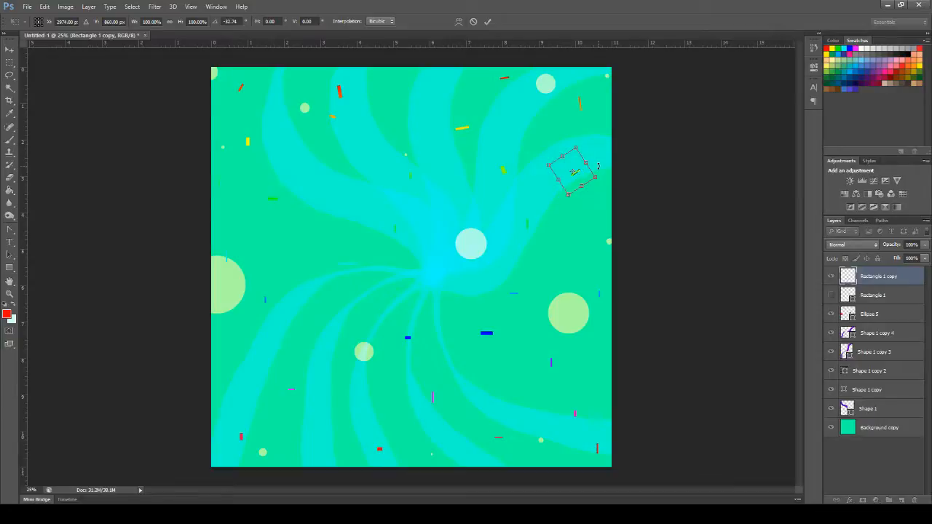
{"action": "left_click", "coordinate": [488, 21]}
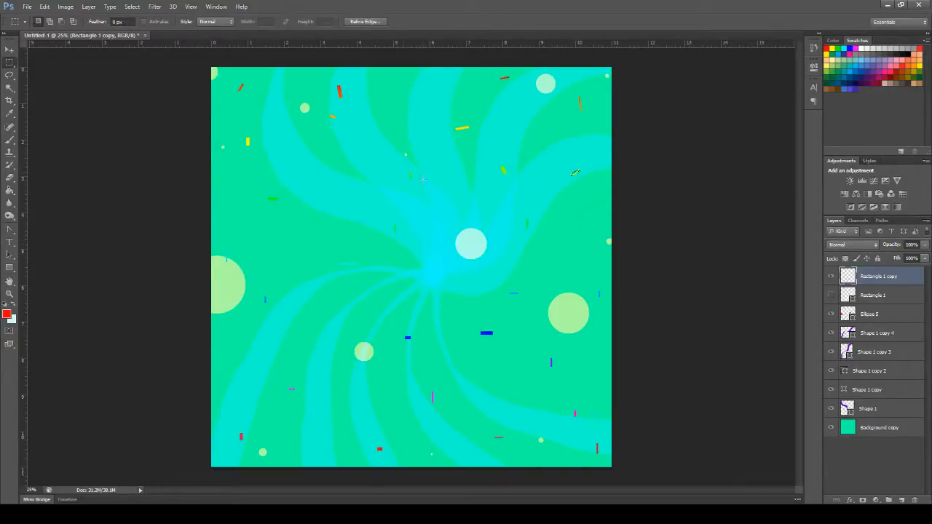
Step: Rotate the small green dash at the upper centre about -12°, and the thin green dash below it about 7°
{"action": "key", "text": "ctrl+t"}
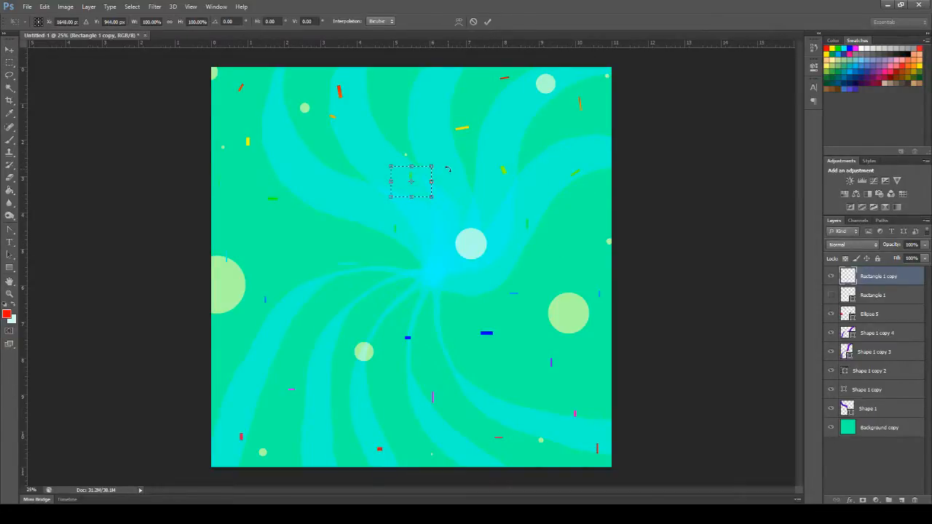
{"action": "left_click_drag", "start_coordinate": [454, 160], "coordinate": [462, 145]}
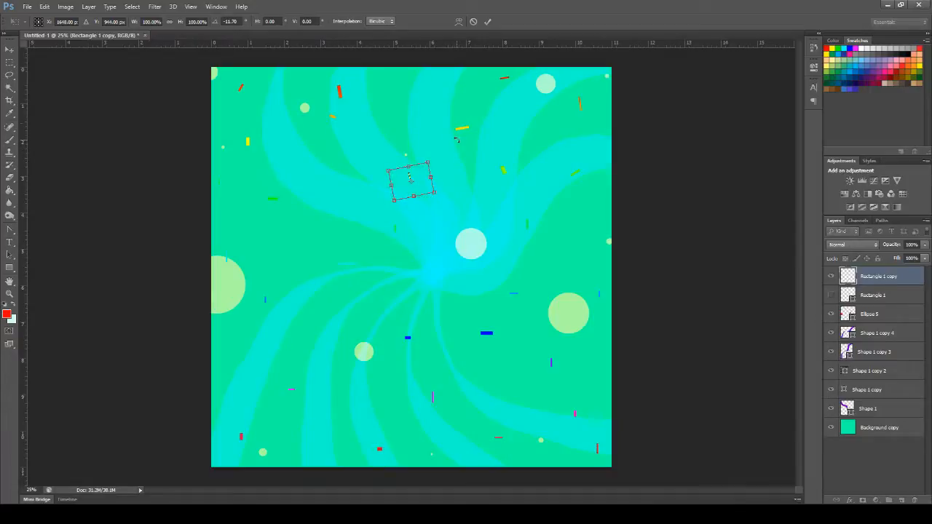
{"action": "left_click", "coordinate": [487, 21]}
{"action": "left_click_drag", "start_coordinate": [367, 209], "coordinate": [460, 291]}
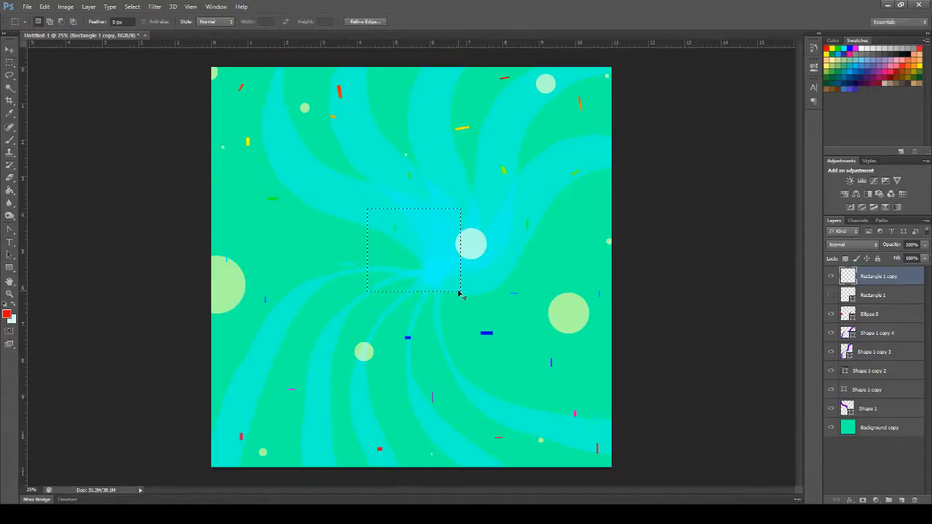
{"action": "key", "text": "ctrl+t"}
{"action": "left_click_drag", "start_coordinate": [552, 220], "coordinate": [555, 237]}
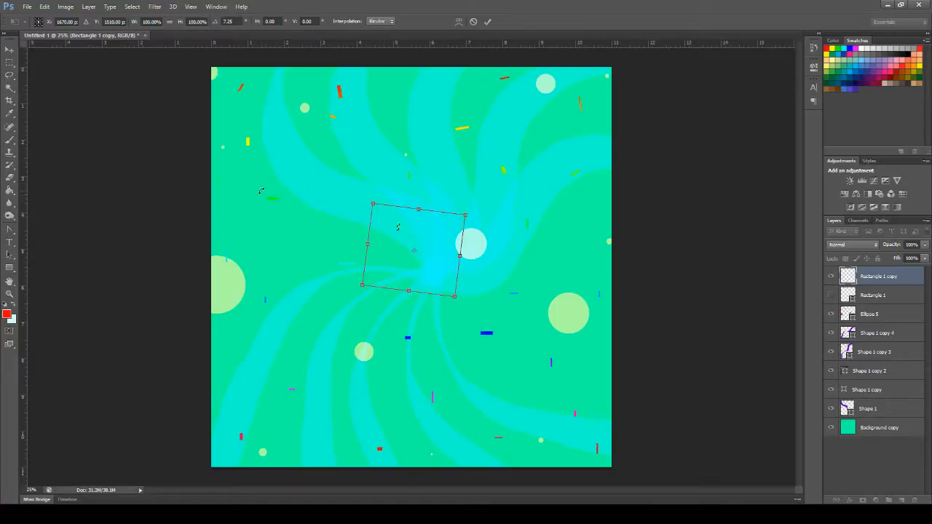
{"action": "left_click", "coordinate": [487, 21]}
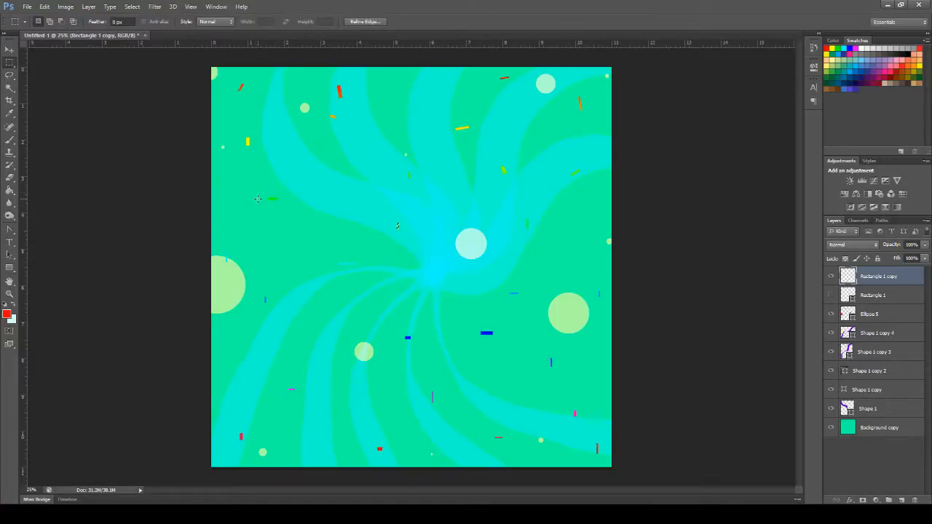
Step: Rotate the bright green horizontal dash at the upper left about 7°, and tilt the tiny dash near the canvas's left edge
{"action": "left_click_drag", "start_coordinate": [254, 187], "coordinate": [306, 222]}
{"action": "key", "text": "ctrl+t"}
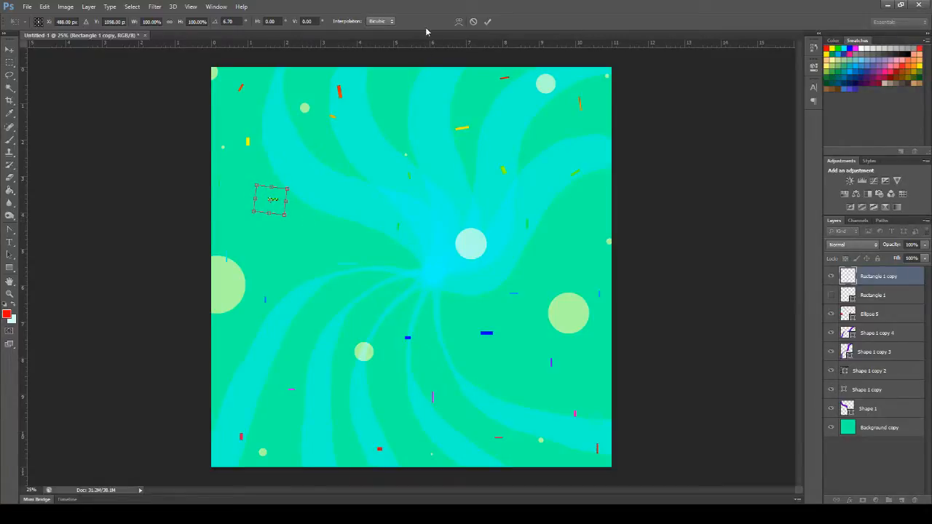
{"action": "left_click", "coordinate": [488, 22]}
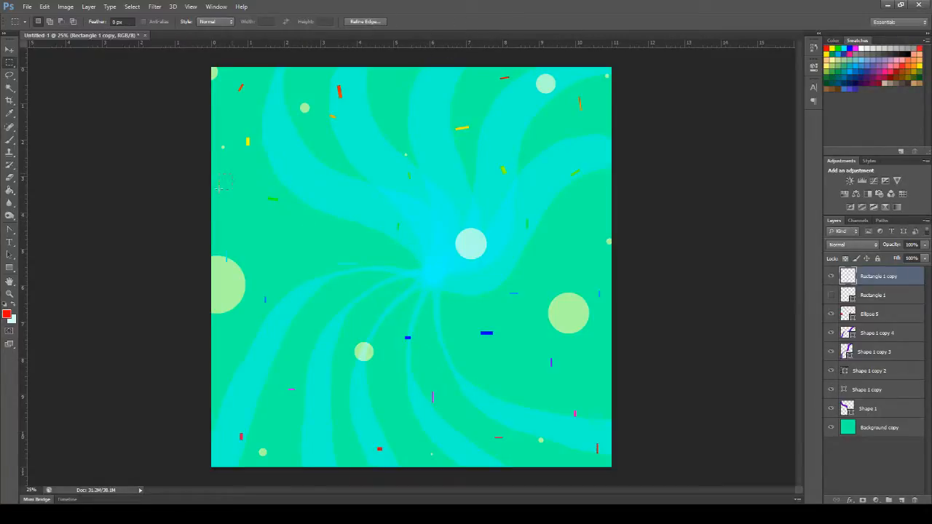
{"action": "key", "text": "ctrl+t"}
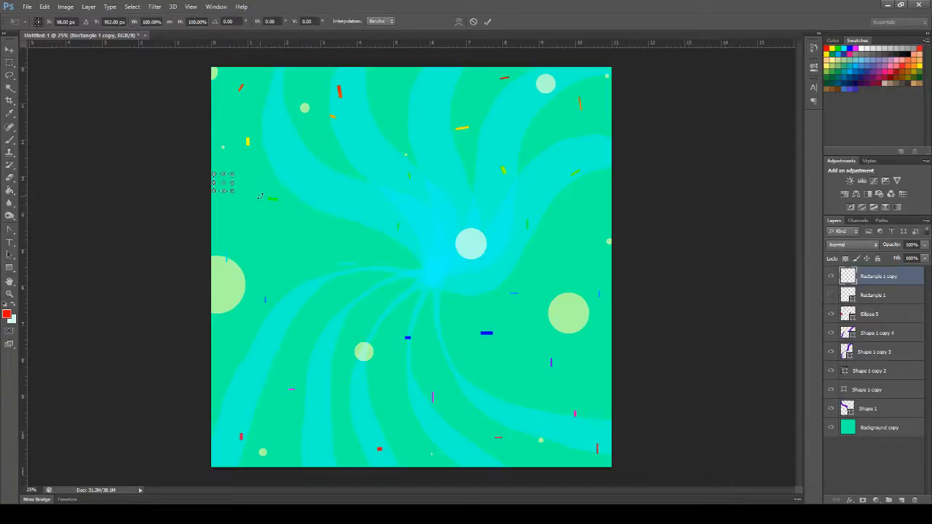
{"action": "left_click", "coordinate": [486, 22]}
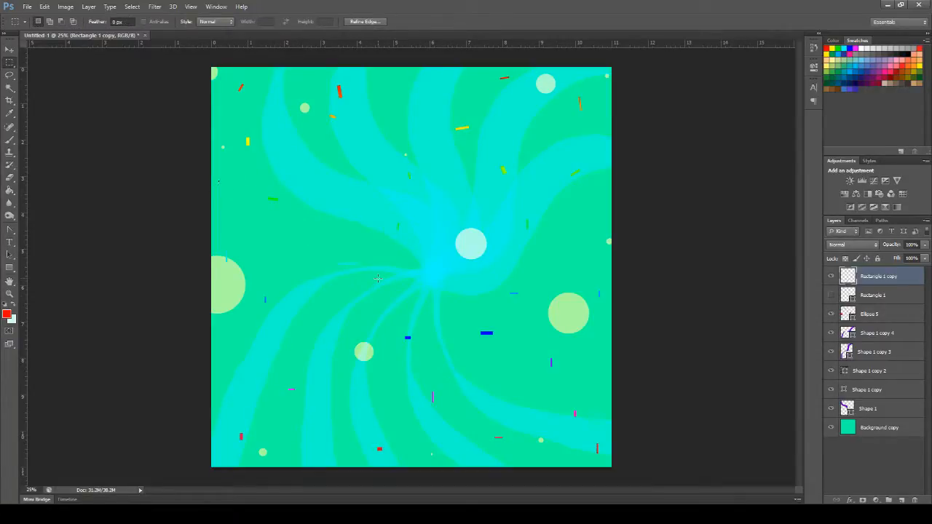
{"action": "key", "text": "ctrl+d"}
Step: Move the small dark blue dash up and left, rotating it about -13°, and rotate the blue dash beside the large left circle about 14°
{"action": "left_click_drag", "start_coordinate": [395, 319], "coordinate": [414, 264]}
{"action": "key", "text": "ctrl+t"}
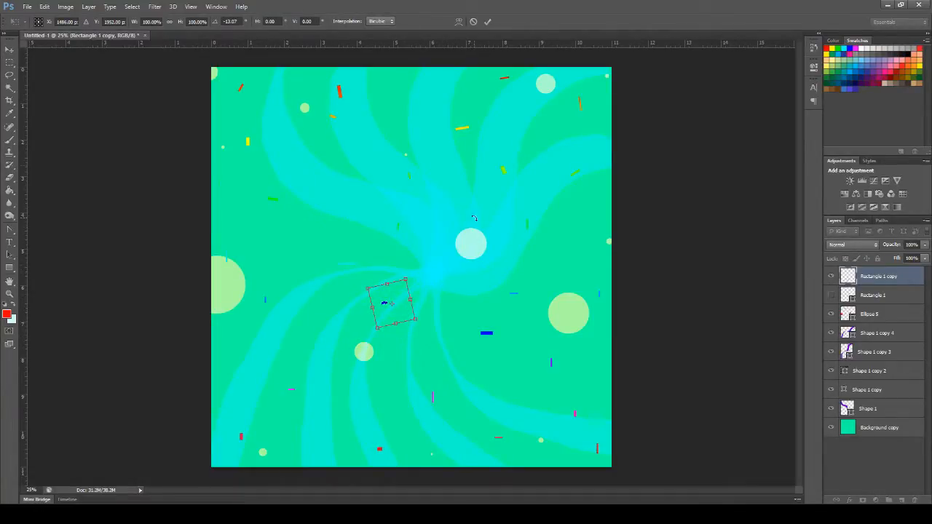
{"action": "left_click", "coordinate": [487, 21]}
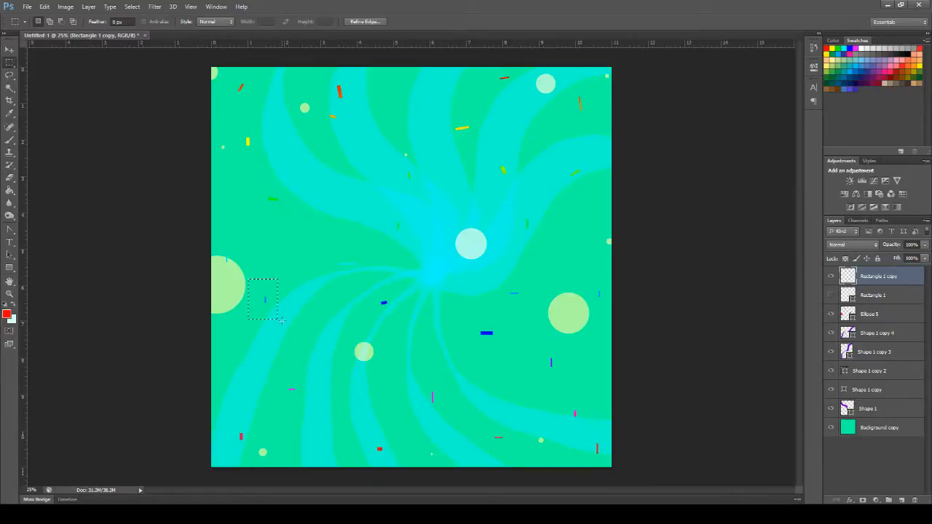
{"action": "key", "text": "ctrl+t"}
{"action": "left_click_drag", "start_coordinate": [304, 316], "coordinate": [298, 327]}
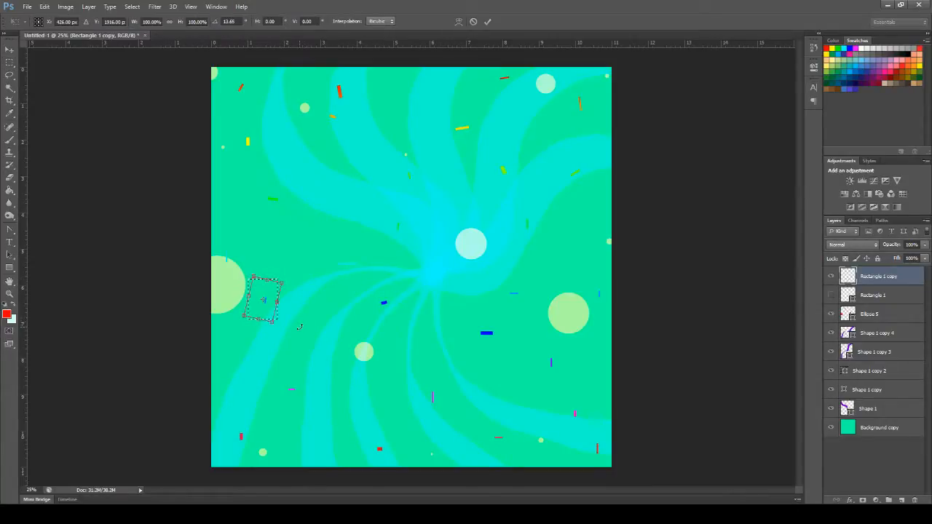
{"action": "left_click", "coordinate": [487, 21]}
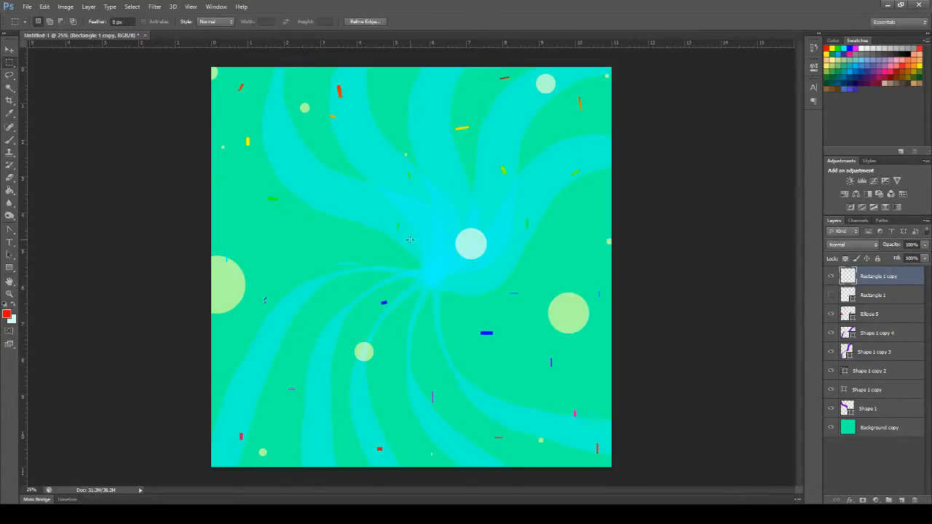
{"action": "key", "text": "ctrl+d"}
Step: Rotate the light blue dash atop the large left circle about -15°, and the one on the ribbon left of centre about -43°
{"action": "key", "text": "ctrl+shift+d"}
{"action": "key", "text": "ctrl+t"}
{"action": "left_click_drag", "start_coordinate": [250, 282], "coordinate": [281, 259]}
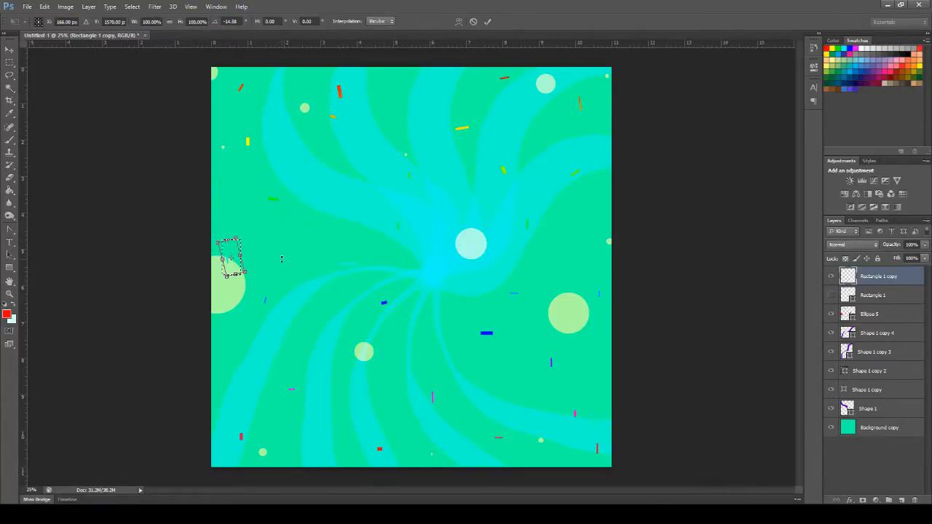
{"action": "left_click", "coordinate": [487, 21]}
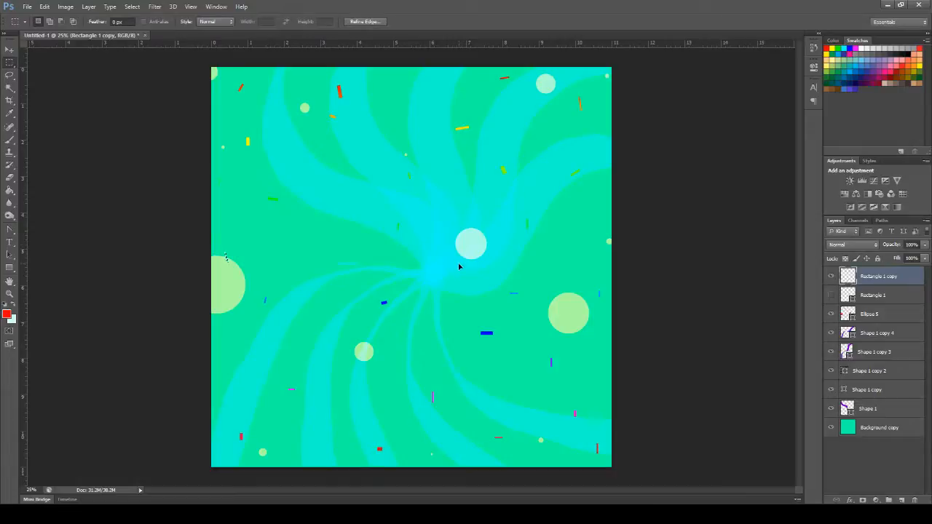
{"action": "key", "text": "ctrl+d"}
{"action": "key", "text": "ctrl+t"}
{"action": "left_click_drag", "start_coordinate": [395, 246], "coordinate": [364, 196]}
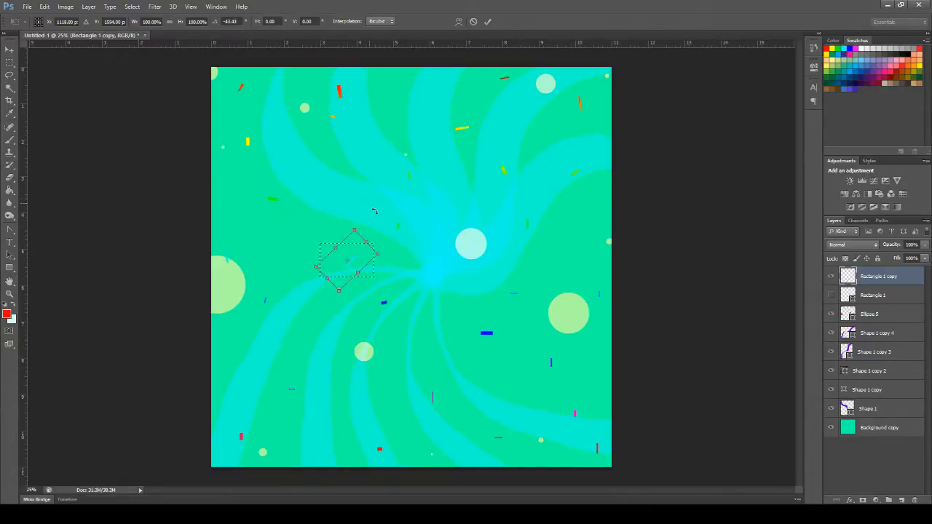
{"action": "left_click", "coordinate": [487, 21]}
{"action": "key", "text": "ctrl+d"}
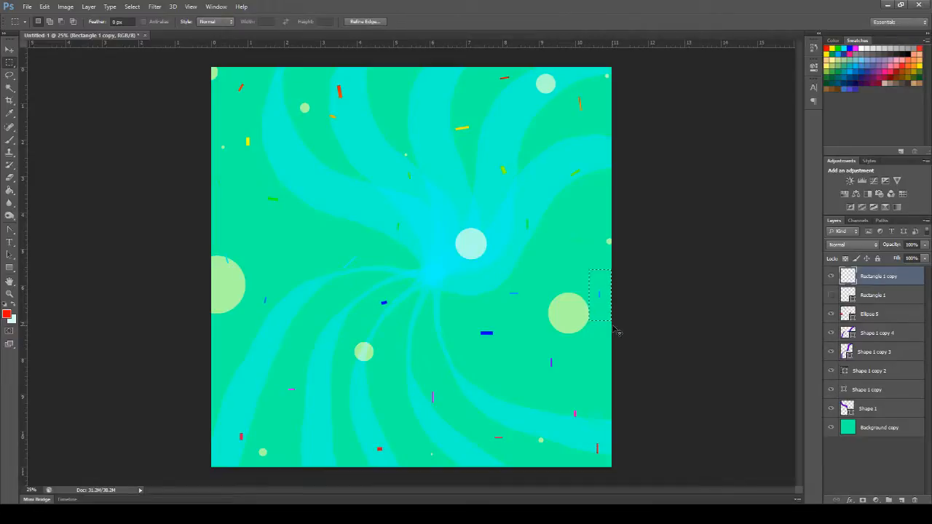
Step: Rotate the thin blue dash at the canvas's right edge about -22°
{"action": "key", "text": "ctrl+t"}
{"action": "left_click_drag", "start_coordinate": [573, 268], "coordinate": [567, 278]}
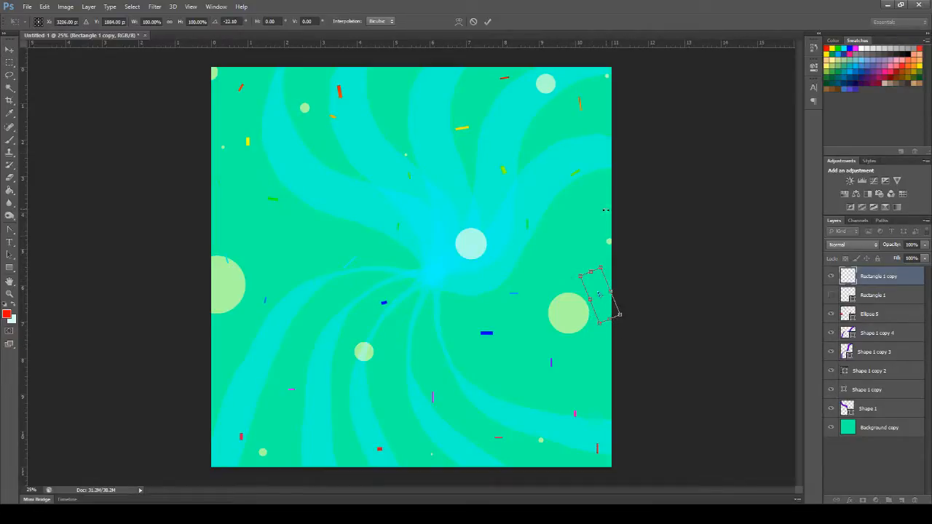
{"action": "left_click", "coordinate": [487, 21]}
Step: Select the faint dash above the large right circle and rotate it to a diagonal angle
{"action": "left_click_drag", "start_coordinate": [555, 211], "coordinate": [596, 265]}
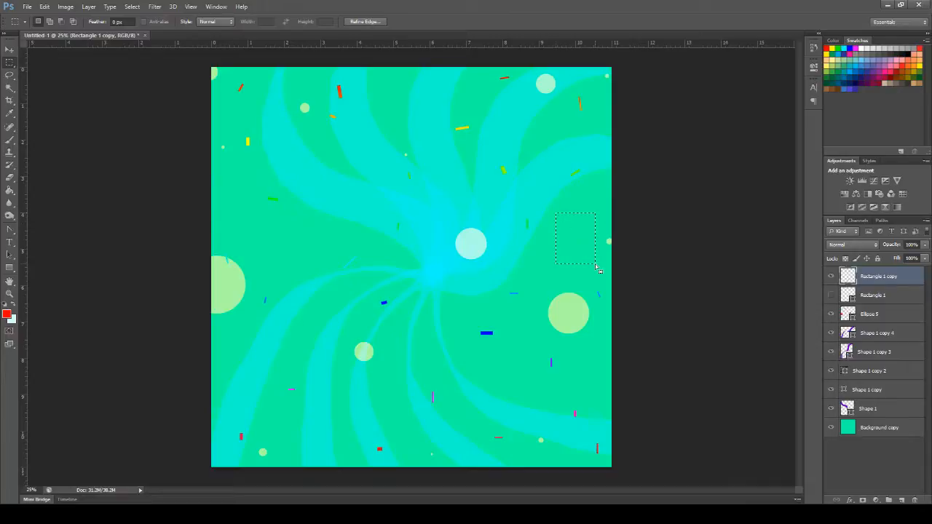
{"action": "key", "text": "ctrl+t"}
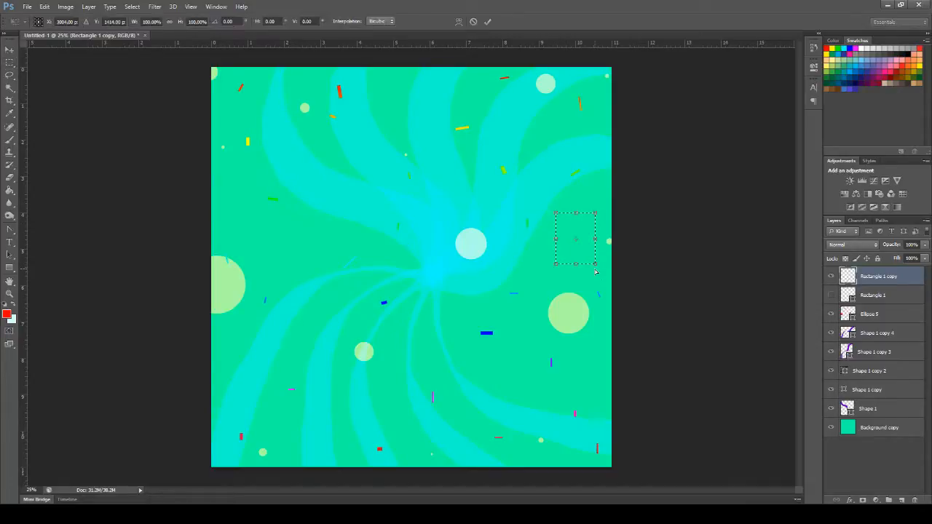
{"action": "left_click_drag", "start_coordinate": [604, 212], "coordinate": [599, 204]}
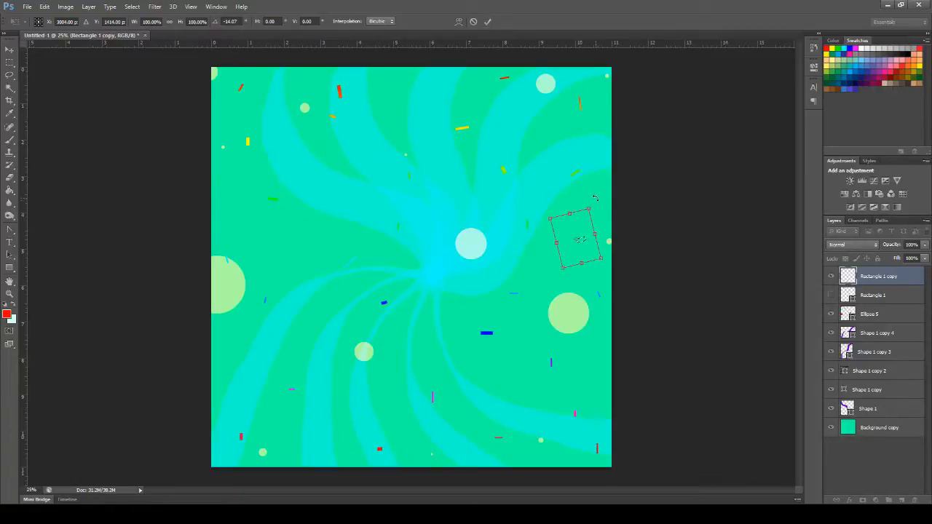
{"action": "left_click_drag", "start_coordinate": [596, 202], "coordinate": [619, 238]}
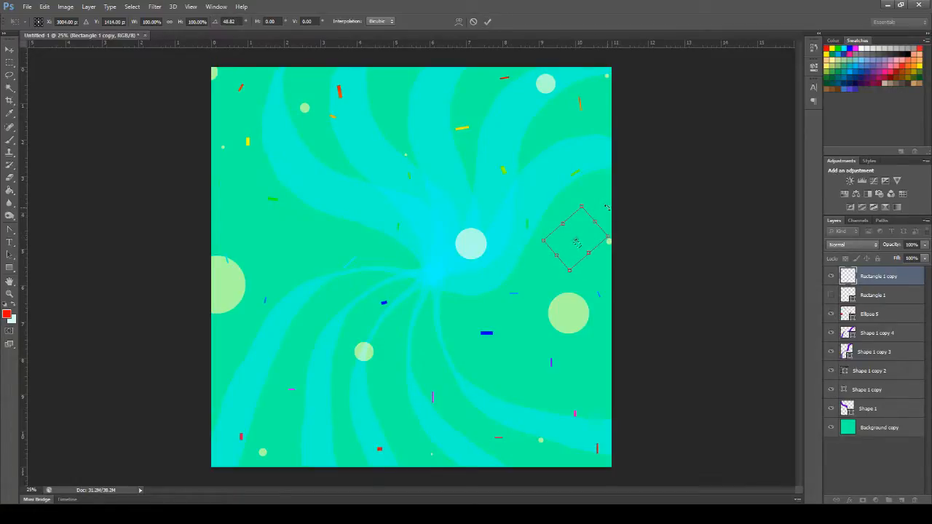
{"action": "left_click_drag", "start_coordinate": [606, 207], "coordinate": [594, 191]}
{"action": "left_click", "coordinate": [487, 21]}
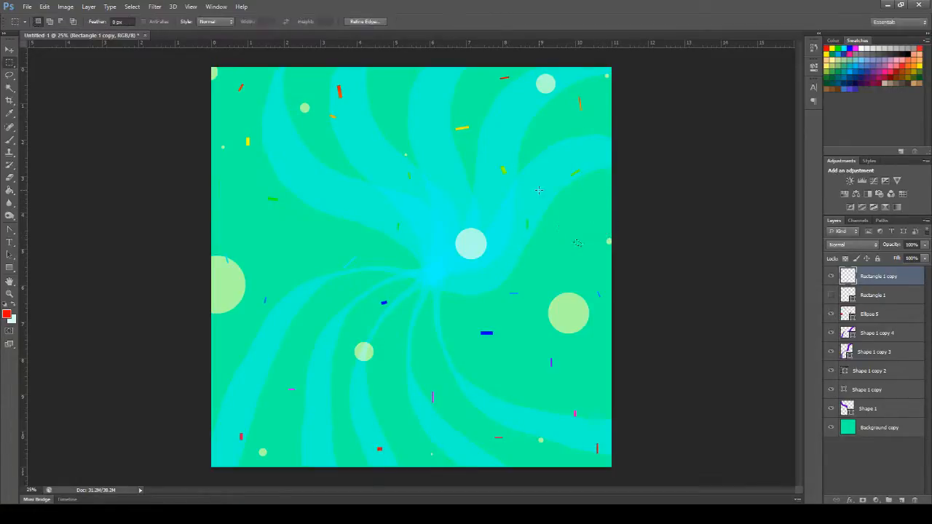
Step: Select the green vertical dash to the right of the central pale circle and rotate it about 13°
{"action": "left_click_drag", "start_coordinate": [519, 209], "coordinate": [539, 245]}
{"action": "key", "text": "ctrl+t"}
{"action": "left_click_drag", "start_coordinate": [551, 199], "coordinate": [551, 206]}
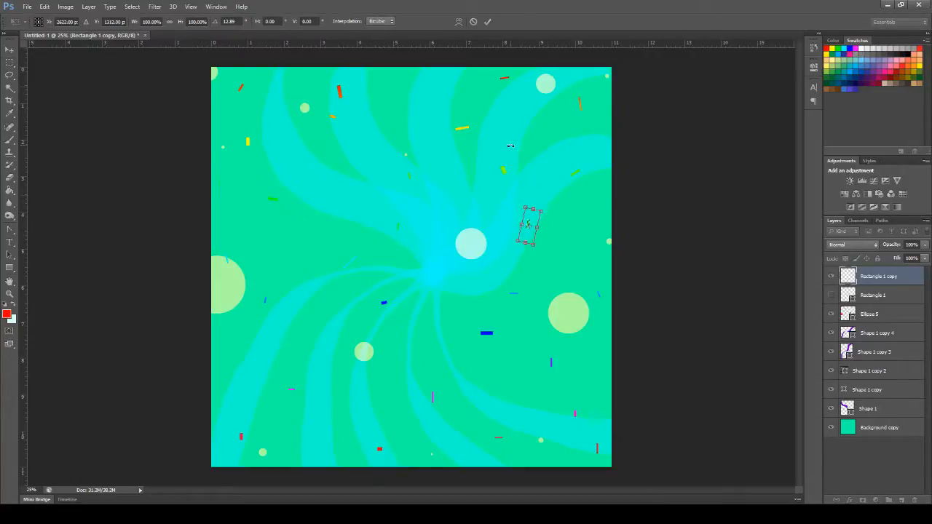
{"action": "left_click", "coordinate": [487, 22]}
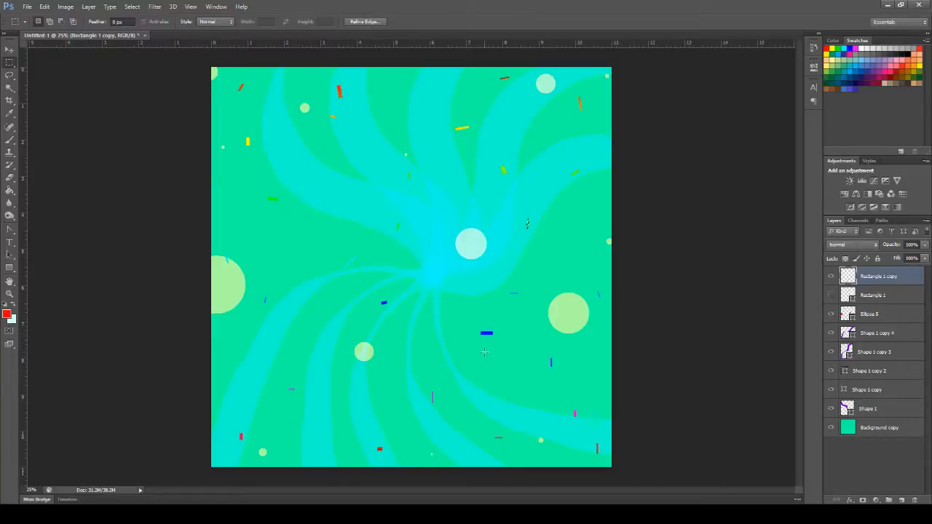
Step: Rotate the light blue horizontal dash right of centre and the thick dark blue dash below it so both slope upward to the right
{"action": "mouse_move", "coordinate": [457, 310]}
{"action": "left_mouse_down"}
{"action": "mouse_move", "coordinate": [506, 358]}
{"action": "mouse_move", "coordinate": [539, 341]}
{"action": "mouse_move", "coordinate": [544, 329]}
{"action": "mouse_move", "coordinate": [502, 280]}
{"action": "mouse_move", "coordinate": [538, 257]}
{"action": "mouse_move", "coordinate": [510, 249]}
{"action": "left_mouse_up"}
{"action": "key", "text": "ctrl+t"}
{"action": "left_click", "coordinate": [487, 21]}
{"action": "key", "text": "ctrl+t"}
{"action": "left_click", "coordinate": [487, 21]}
{"action": "key", "text": "ctrl+d"}
Step: Rotate the thin magenta dash at the lower left about 21°, and the red dash near the lower-left corner about -30°
{"action": "key", "text": "ctrl+t"}
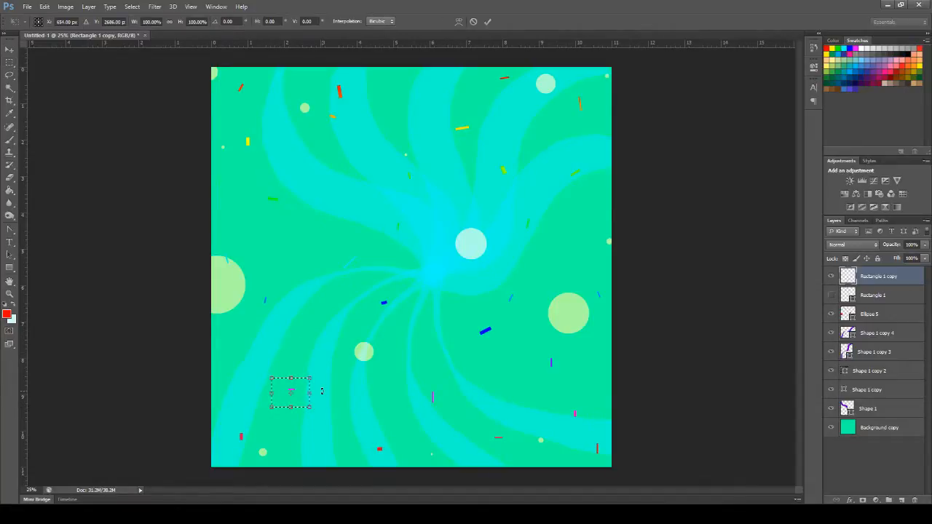
{"action": "left_click_drag", "start_coordinate": [321, 393], "coordinate": [322, 406]}
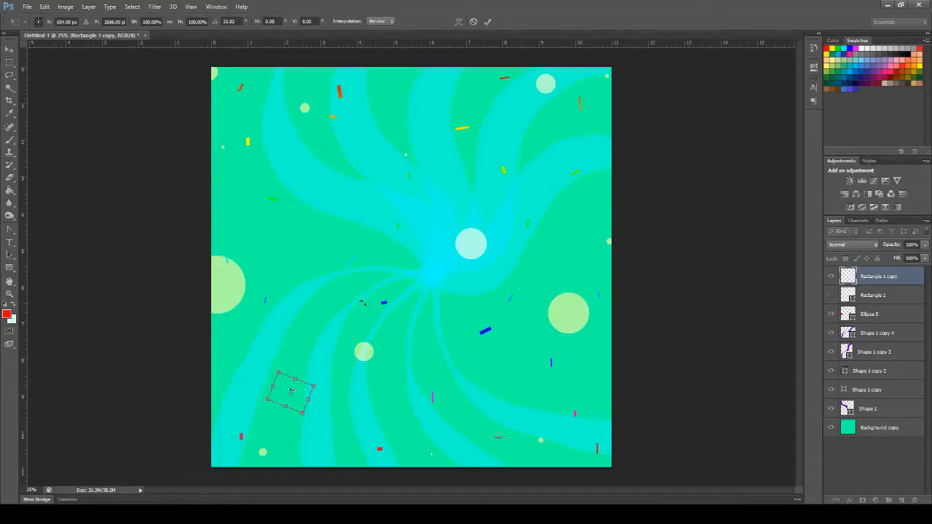
{"action": "left_click", "coordinate": [487, 21]}
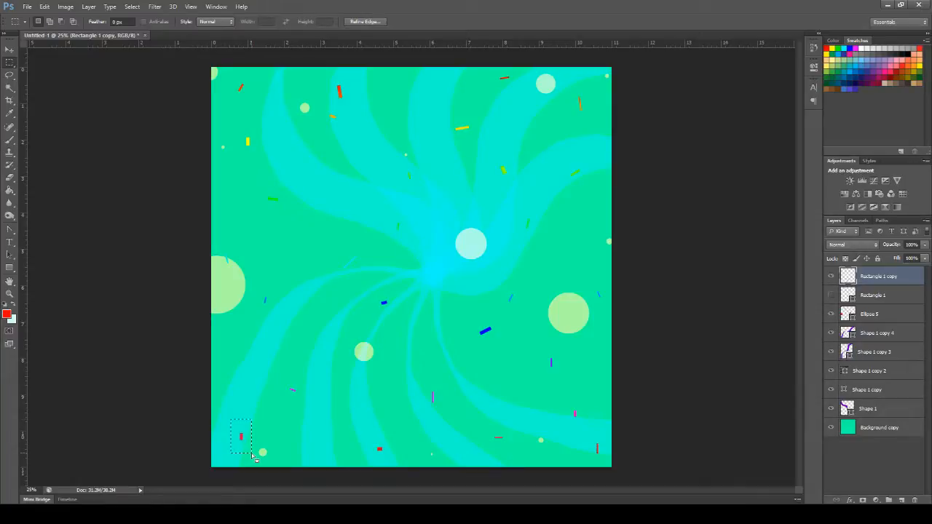
{"action": "key", "text": "ctrl+t"}
{"action": "left_click_drag", "start_coordinate": [276, 425], "coordinate": [345, 354]}
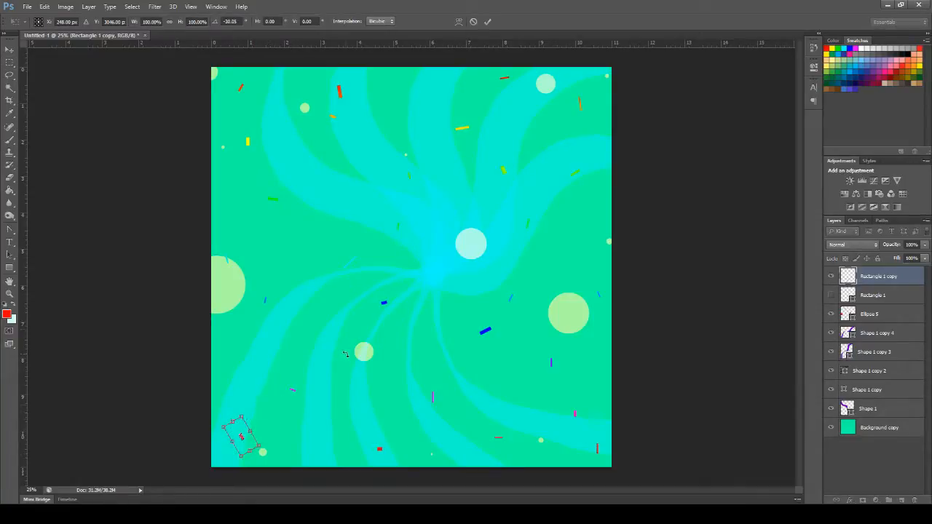
{"action": "left_click", "coordinate": [488, 21]}
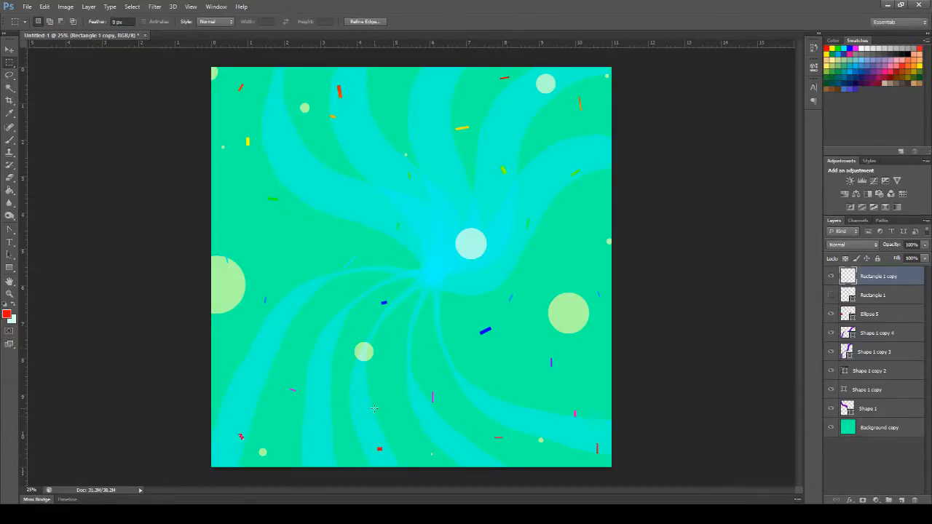
Step: Tilt the short red dash at the bottom centre counterclockwise, and rotate the thin red horizontal dash to its right about 29°
{"action": "left_click_drag", "start_coordinate": [365, 432], "coordinate": [400, 467]}
{"action": "key", "text": "ctrl+t"}
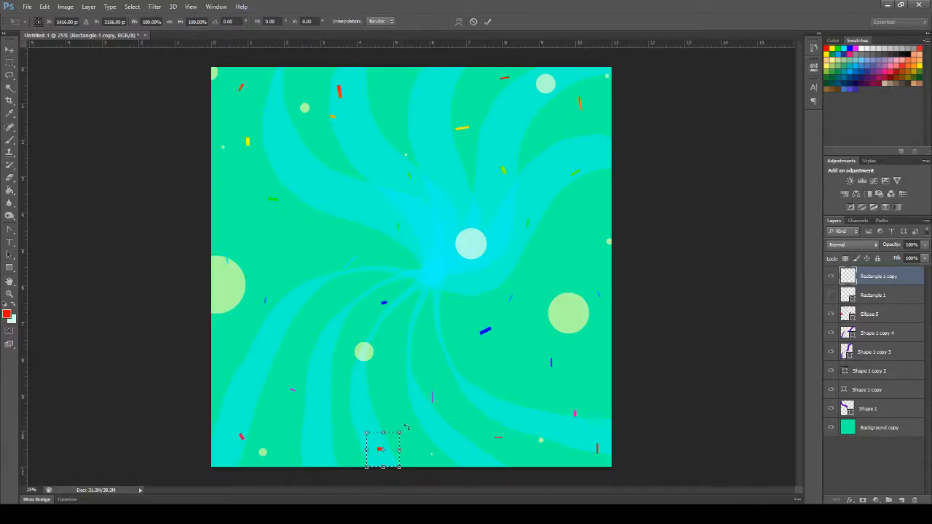
{"action": "left_click_drag", "start_coordinate": [406, 427], "coordinate": [394, 419]}
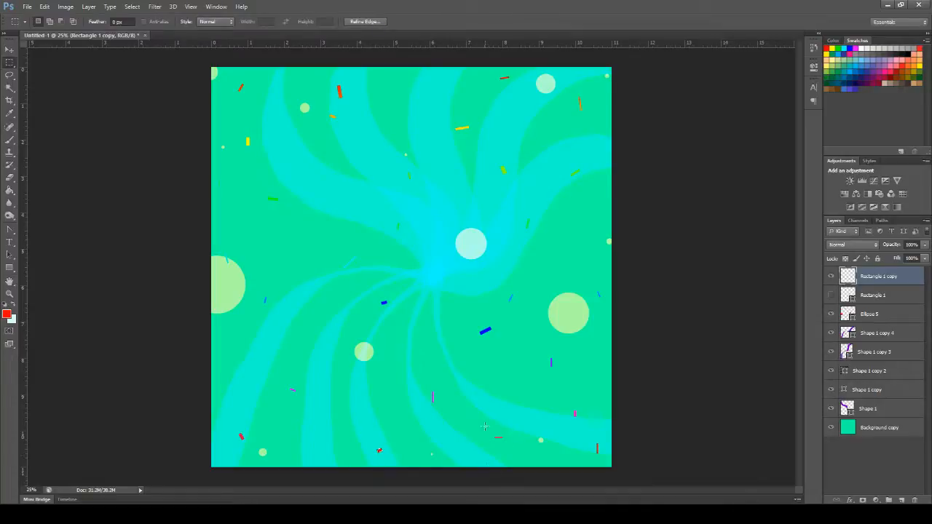
{"action": "key", "text": "ctrl+t"}
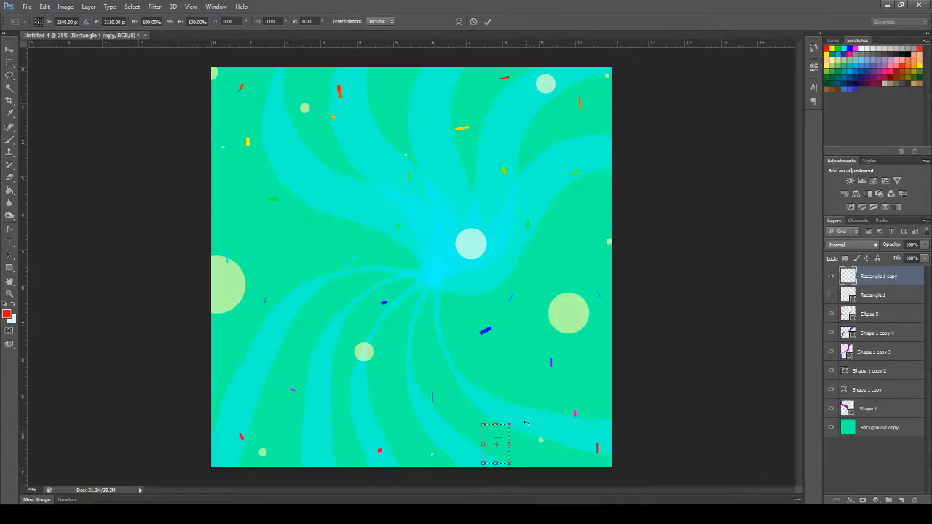
{"action": "left_click_drag", "start_coordinate": [524, 421], "coordinate": [530, 432]}
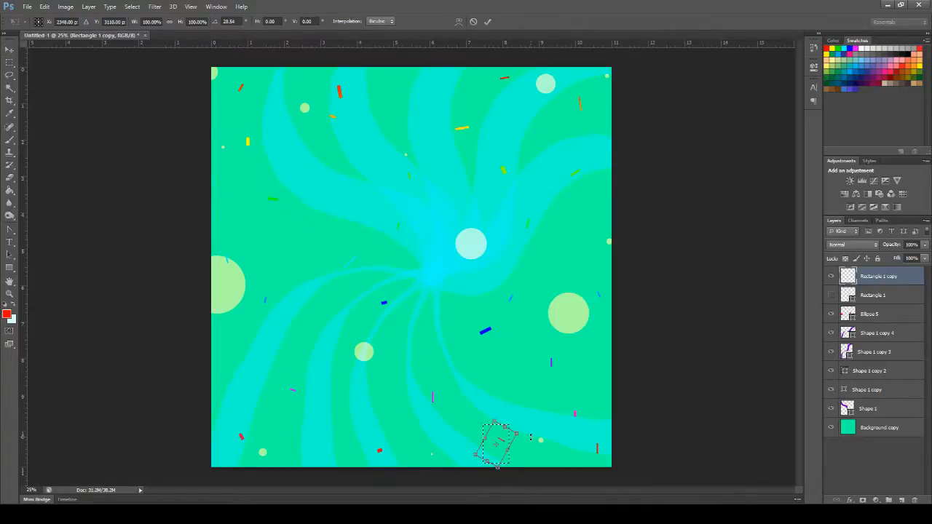
{"action": "left_click", "coordinate": [487, 21]}
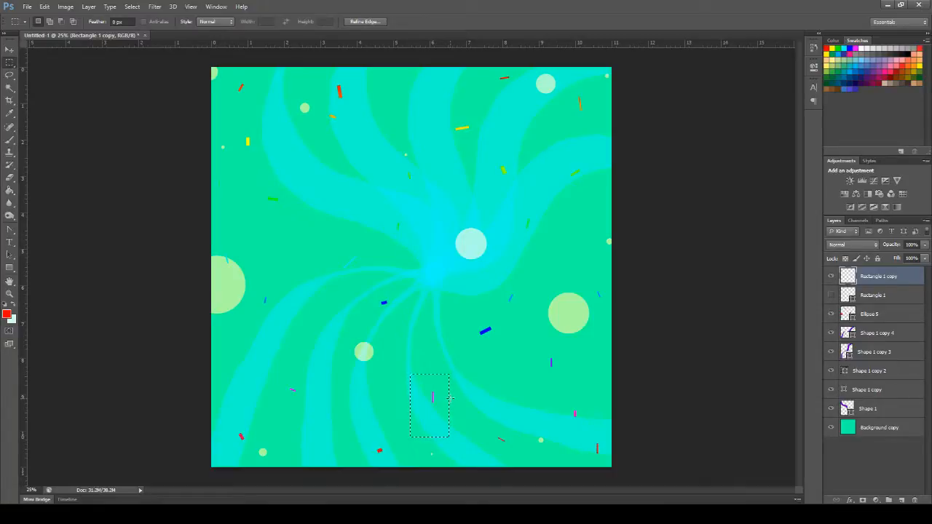
Step: Tilt the vertical magenta dash at the bottom centre clockwise, and rotate the red dash in the lower-right corner about -15°
{"action": "key", "text": "ctrl+t"}
{"action": "left_click_drag", "start_coordinate": [469, 369], "coordinate": [486, 391]}
{"action": "left_click", "coordinate": [488, 21]}
{"action": "key", "text": "ctrl+t"}
{"action": "left_click_drag", "start_coordinate": [611, 469], "coordinate": [615, 460]}
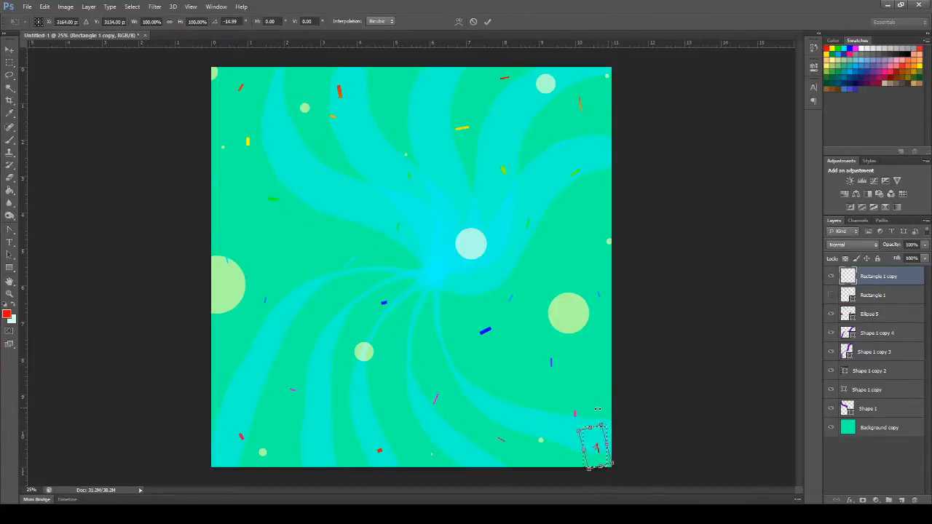
{"action": "left_click", "coordinate": [488, 22]}
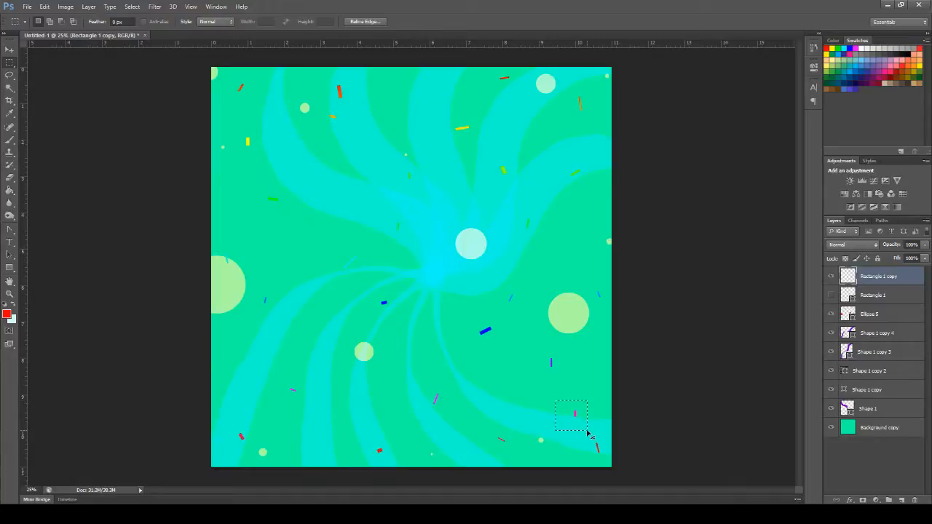
Step: Rotate the small pink dash near the lower-right corner about -23°, and tilt the violet vertical dash above it clockwise
{"action": "key", "text": "ctrl+t"}
{"action": "left_click_drag", "start_coordinate": [605, 388], "coordinate": [593, 383]}
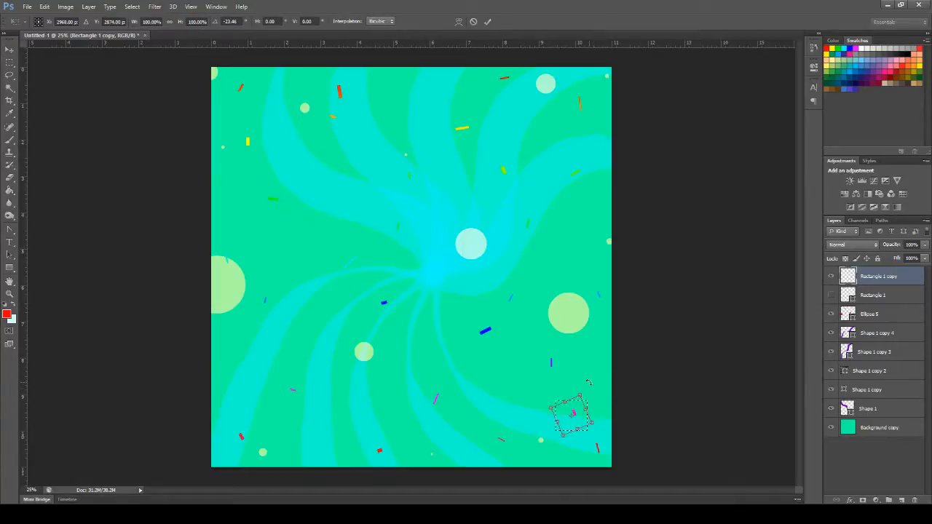
{"action": "left_click", "coordinate": [488, 21]}
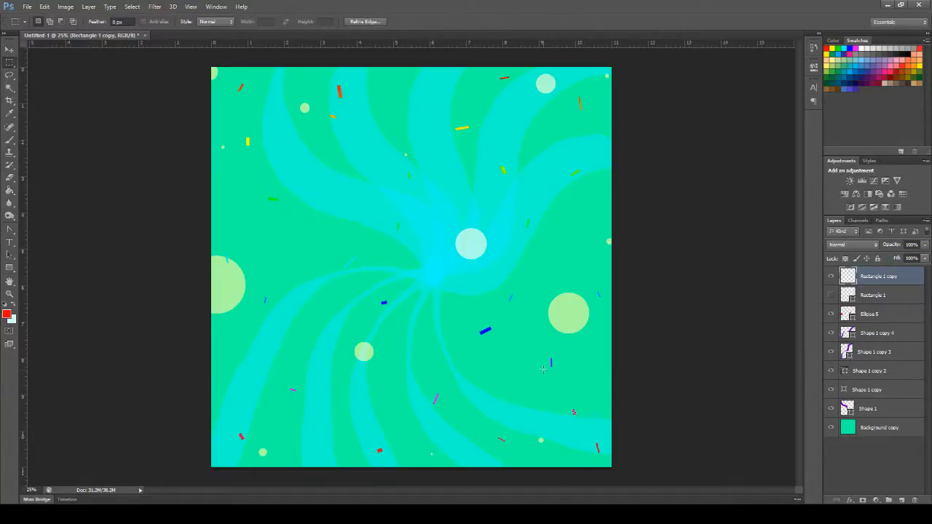
{"action": "key", "text": "ctrl+t"}
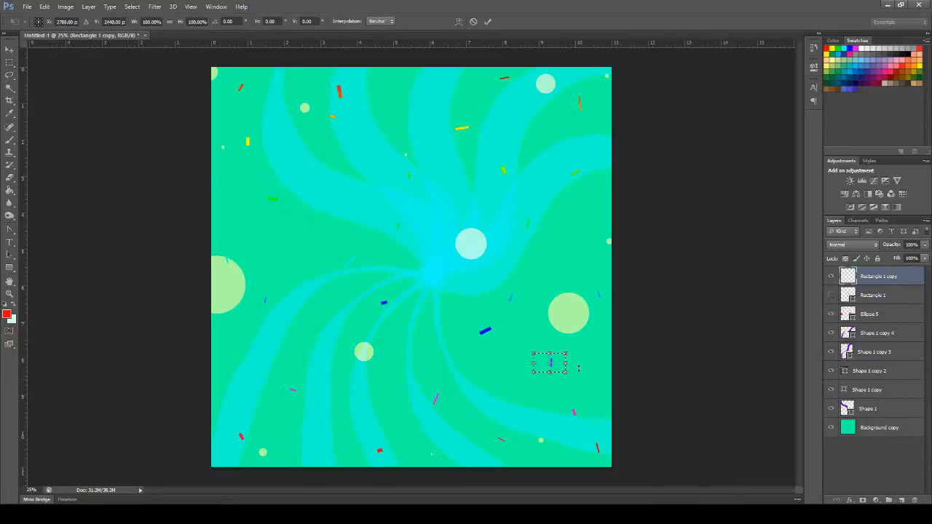
{"action": "left_click_drag", "start_coordinate": [583, 351], "coordinate": [597, 371]}
{"action": "left_click", "coordinate": [488, 21]}
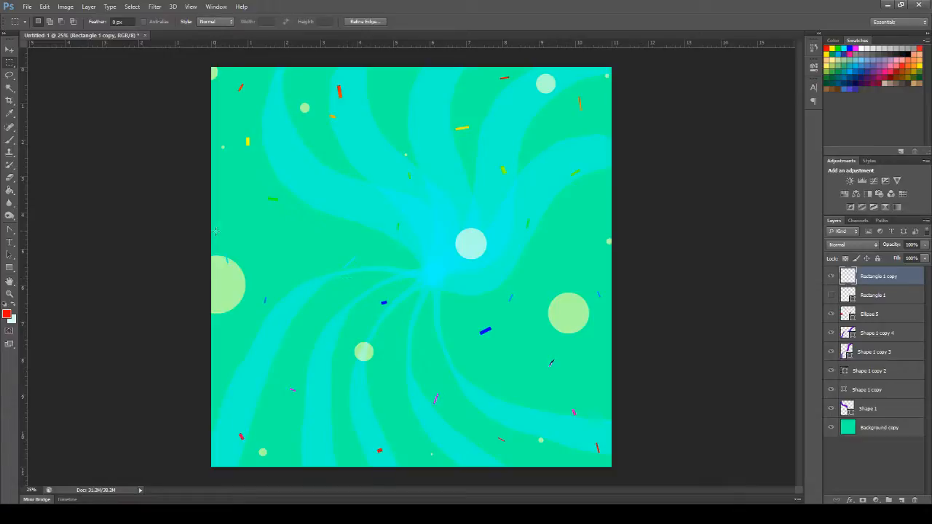
Step: Restrict the Magic Wand to contiguous areas for selecting the cyan dash on the large circle at the canvas's left edge
{"action": "left_click_drag", "start_coordinate": [256, 284], "coordinate": [253, 281]}
{"action": "left_click", "coordinate": [265, 282]}
{"action": "left_click", "coordinate": [10, 294]}
{"action": "left_click", "coordinate": [231, 258]}
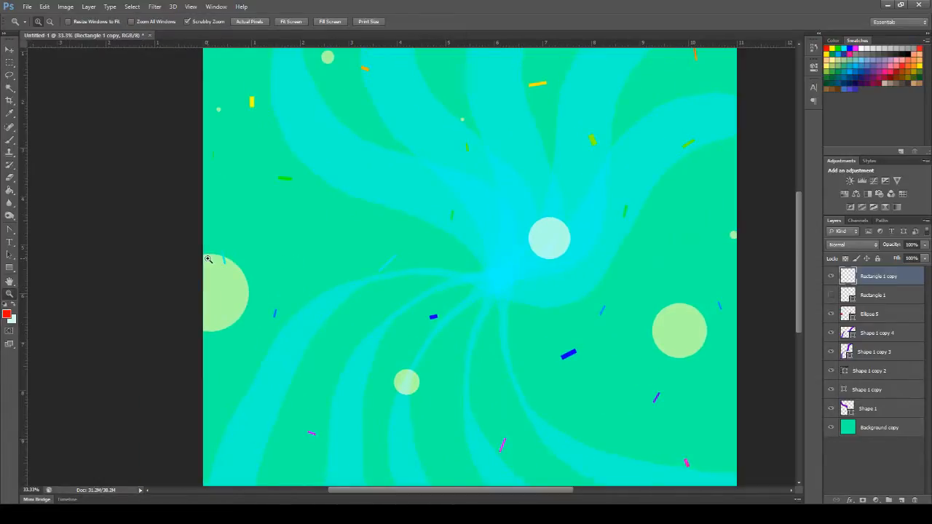
{"action": "left_click", "coordinate": [228, 259]}
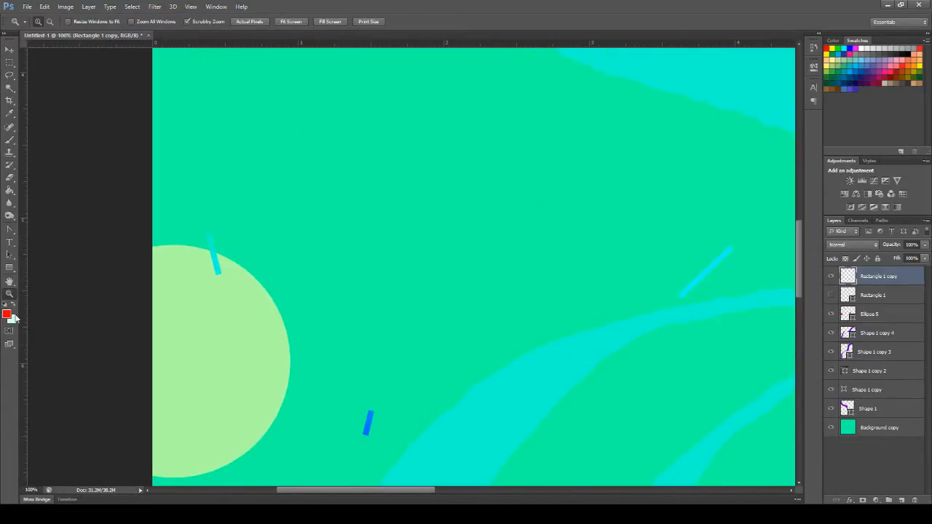
{"action": "left_click", "coordinate": [10, 88]}
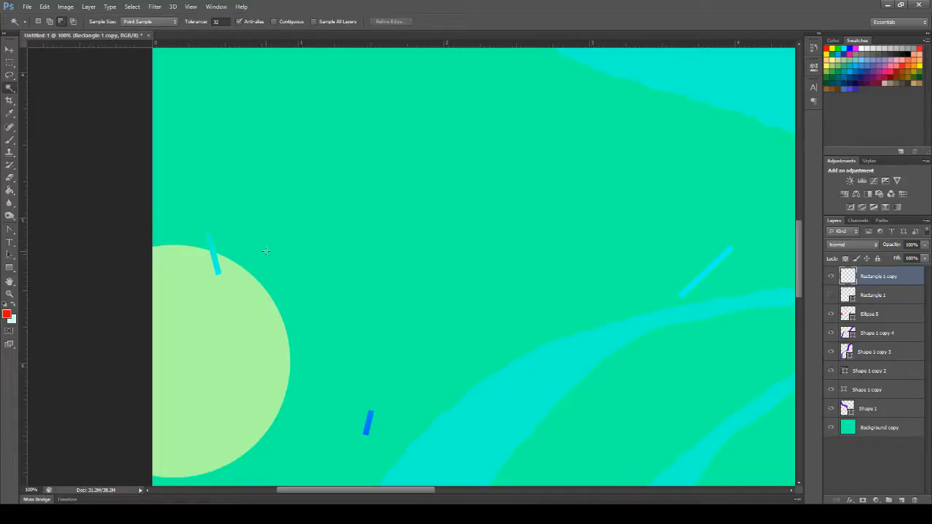
{"action": "left_click", "coordinate": [213, 249]}
{"action": "left_click", "coordinate": [275, 22]}
{"action": "key", "text": "ctrl+d"}
Step: Select the cyan dash overlapping the large circle at the canvas's left edge and fill it with purple
{"action": "left_click", "coordinate": [212, 243]}
{"action": "key", "text": "i"}
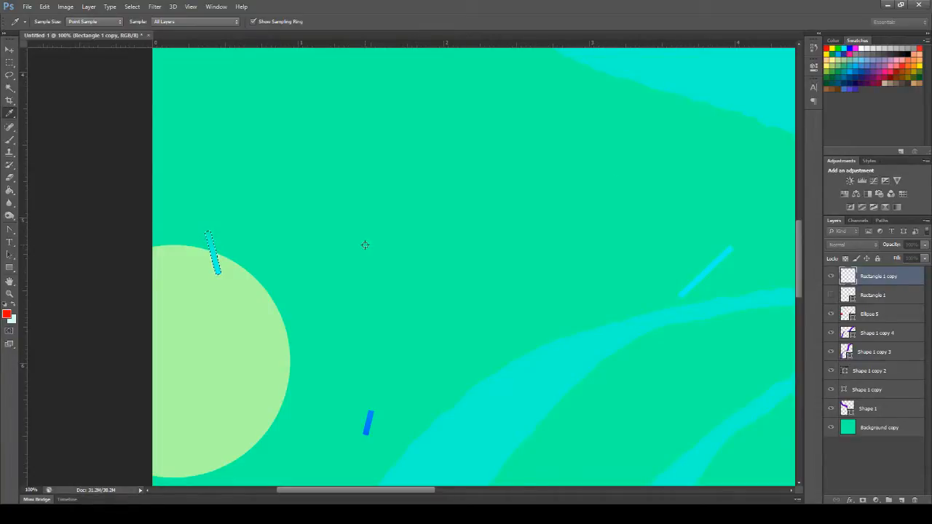
{"action": "left_click", "coordinate": [775, 111]}
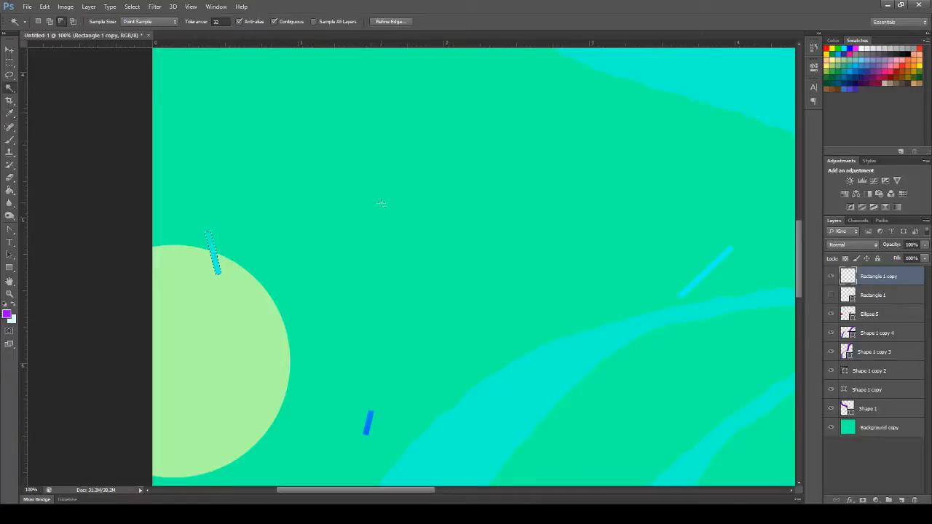
{"action": "left_click", "coordinate": [9, 190]}
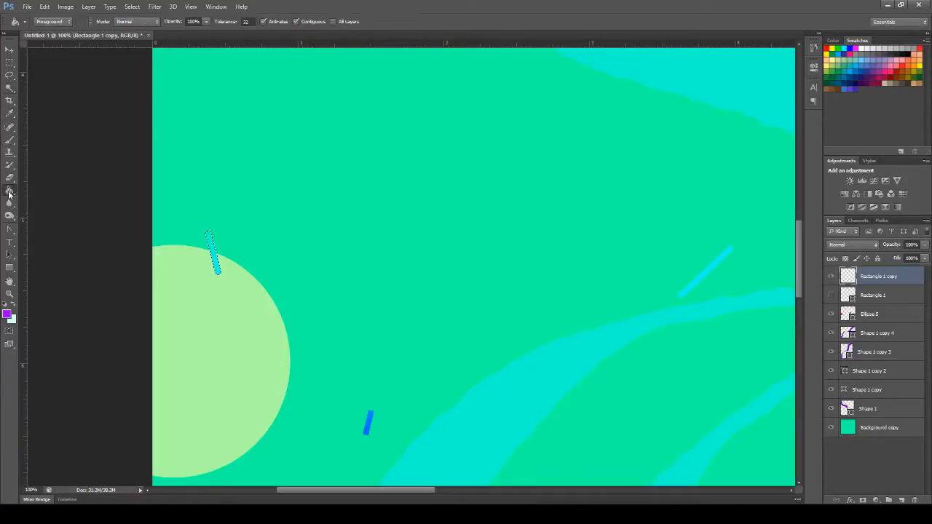
{"action": "left_click", "coordinate": [212, 253]}
Step: Select the light blue diagonal dash left of the ribbons' centre, fill it with magenta, and deselect it
{"action": "left_click_drag", "start_coordinate": [394, 490], "coordinate": [453, 494]}
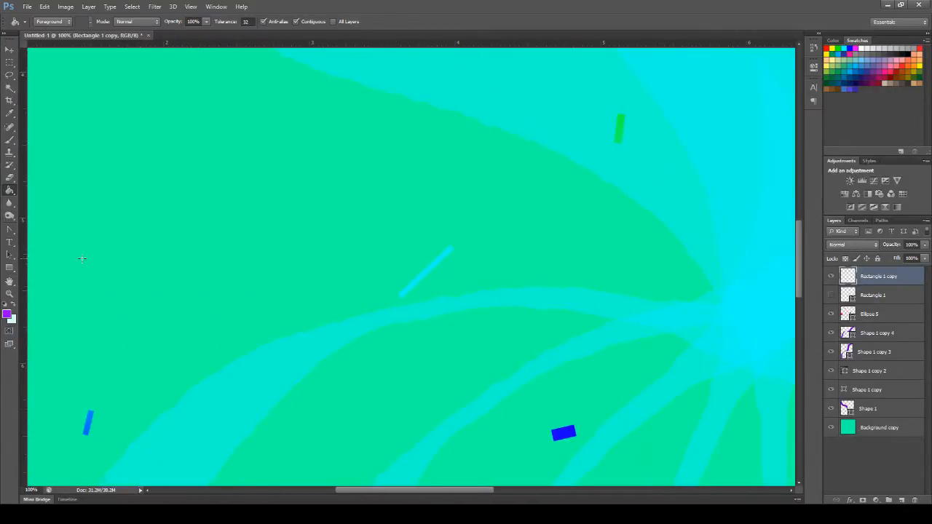
{"action": "left_click", "coordinate": [9, 88]}
{"action": "left_click", "coordinate": [427, 268]}
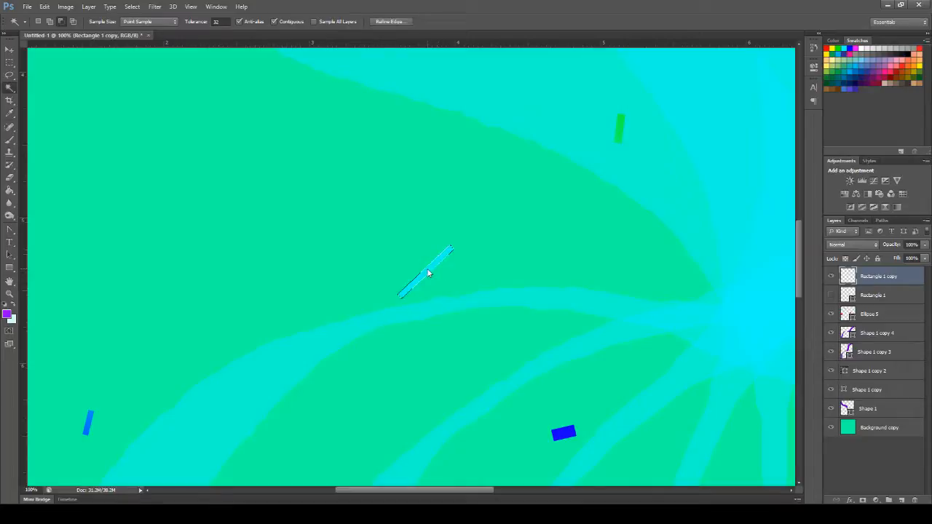
{"action": "key", "text": "i"}
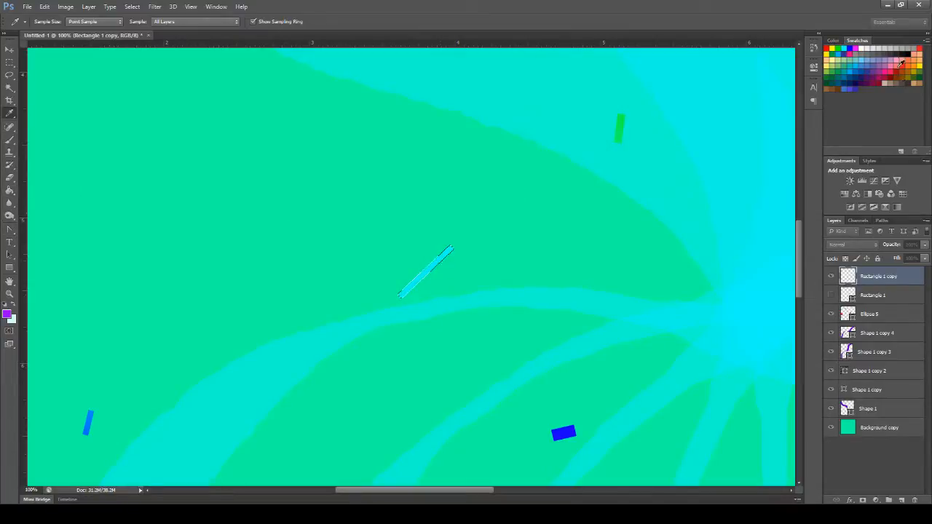
{"action": "key", "text": "w"}
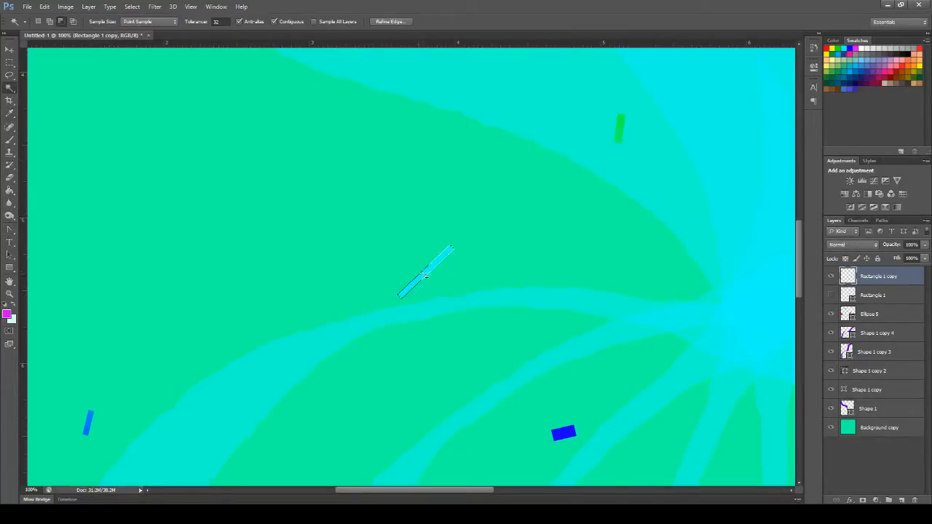
{"action": "left_click", "coordinate": [10, 190]}
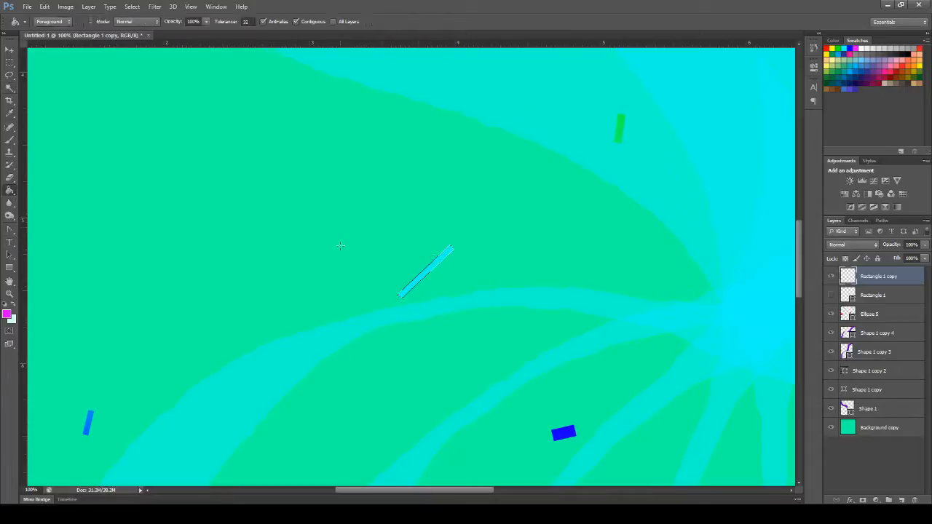
{"action": "left_click", "coordinate": [429, 271]}
{"action": "key", "text": "ctrl+d"}
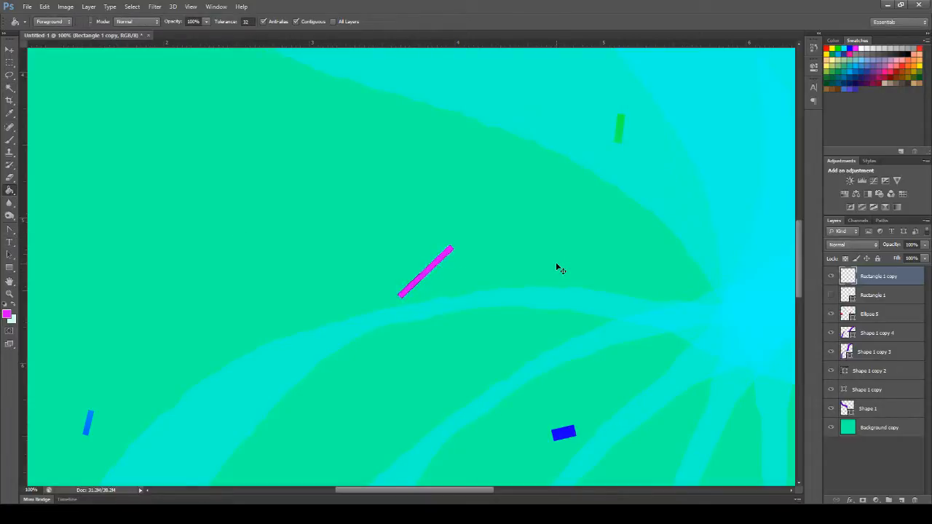
Step: Select the faint green dash near the canvas's right edge, above the large circle, and fill it with yellow
{"action": "left_click", "coordinate": [10, 294]}
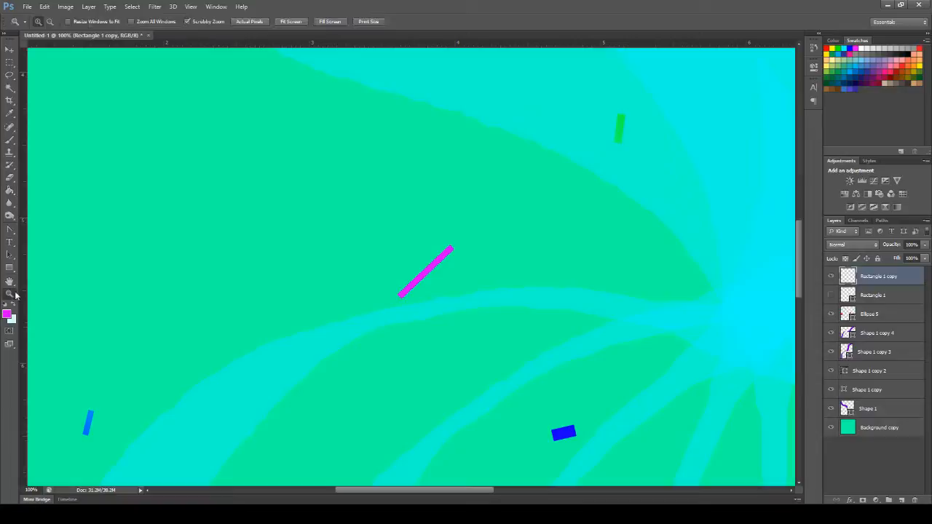
{"action": "left_click", "coordinate": [49, 22]}
{"action": "left_click", "coordinate": [439, 357]}
{"action": "left_click", "coordinate": [442, 358]}
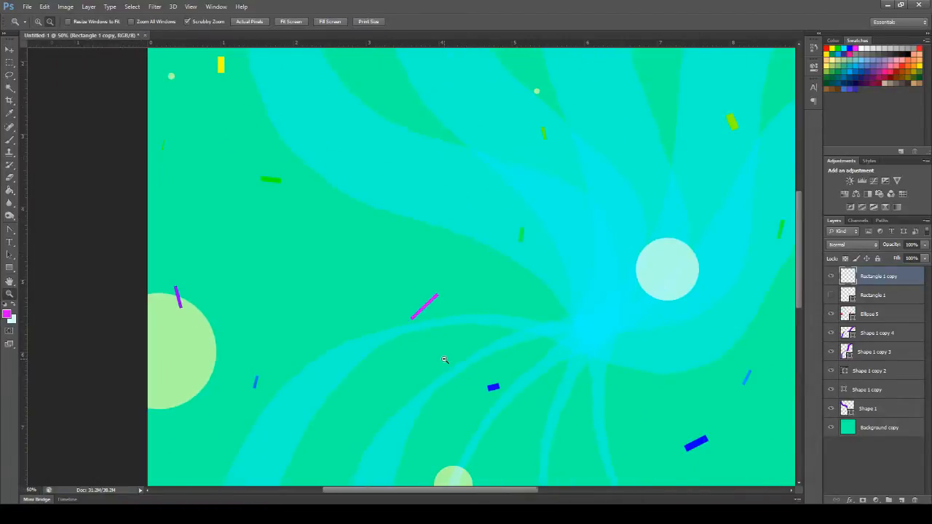
{"action": "left_click", "coordinate": [444, 359]}
{"action": "left_click", "coordinate": [444, 359]}
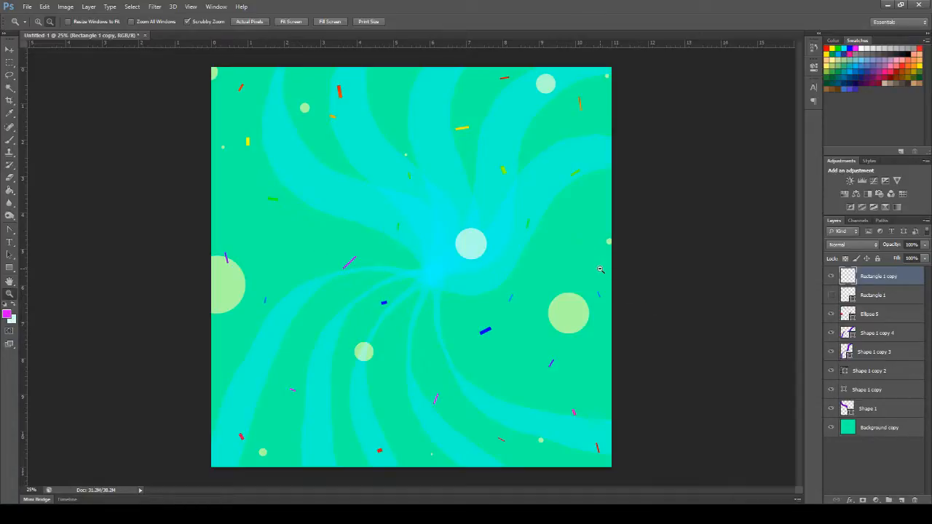
{"action": "left_click", "coordinate": [600, 269], "text": "alt"}
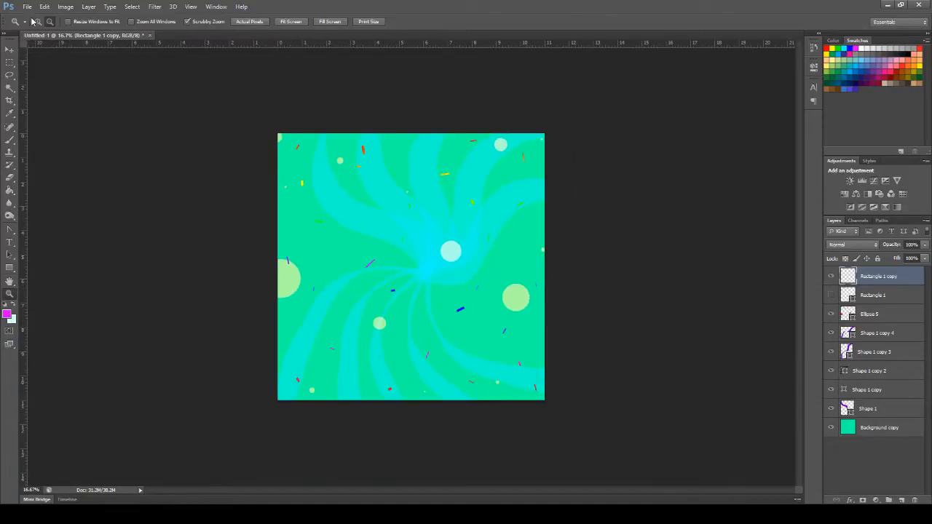
{"action": "left_click_drag", "start_coordinate": [504, 260], "coordinate": [588, 270]}
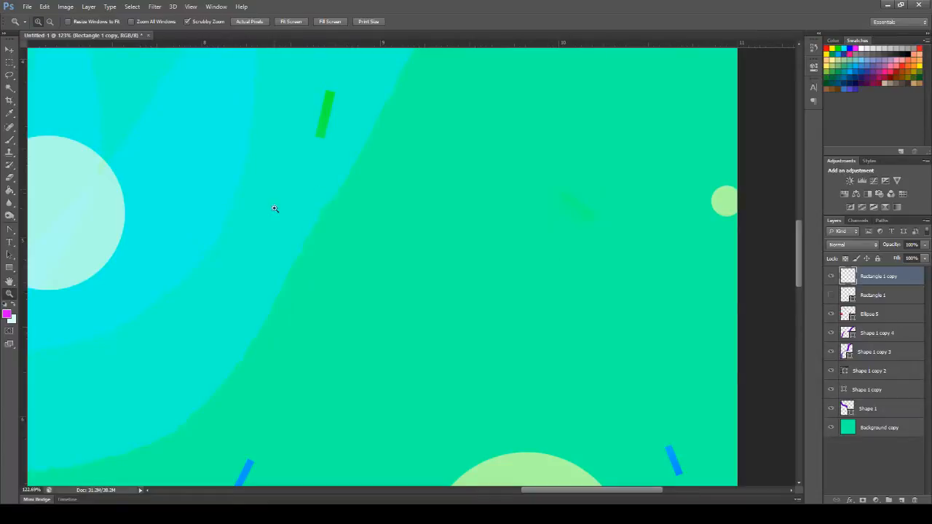
{"action": "left_click", "coordinate": [7, 87]}
{"action": "left_click", "coordinate": [575, 211]}
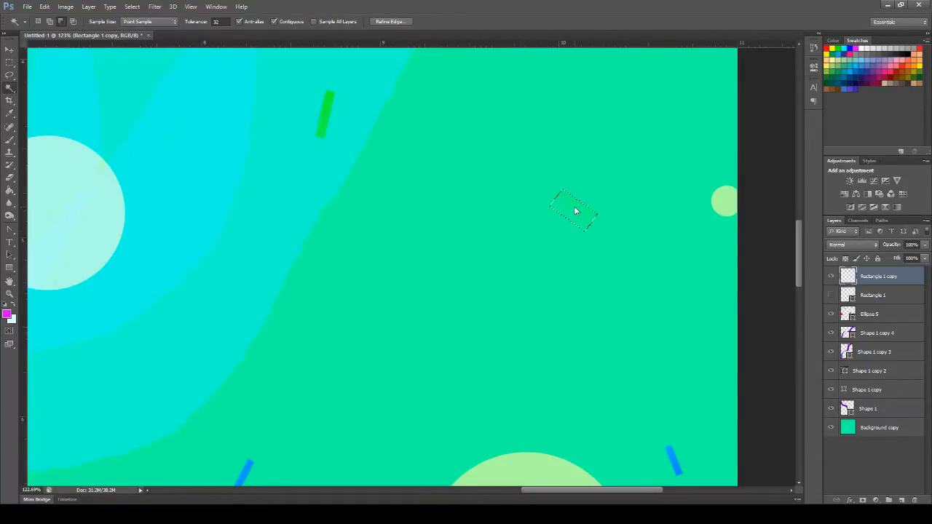
{"action": "key", "text": "i"}
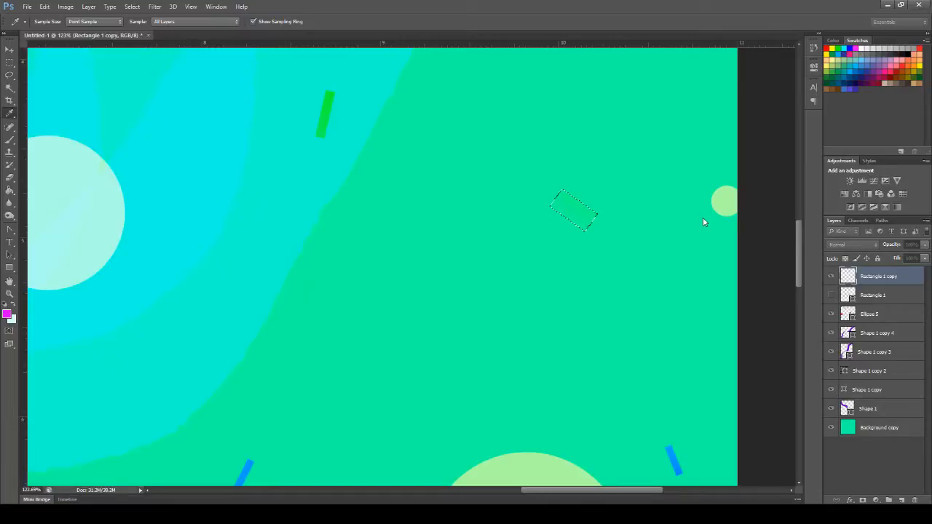
{"action": "left_click", "coordinate": [769, 112]}
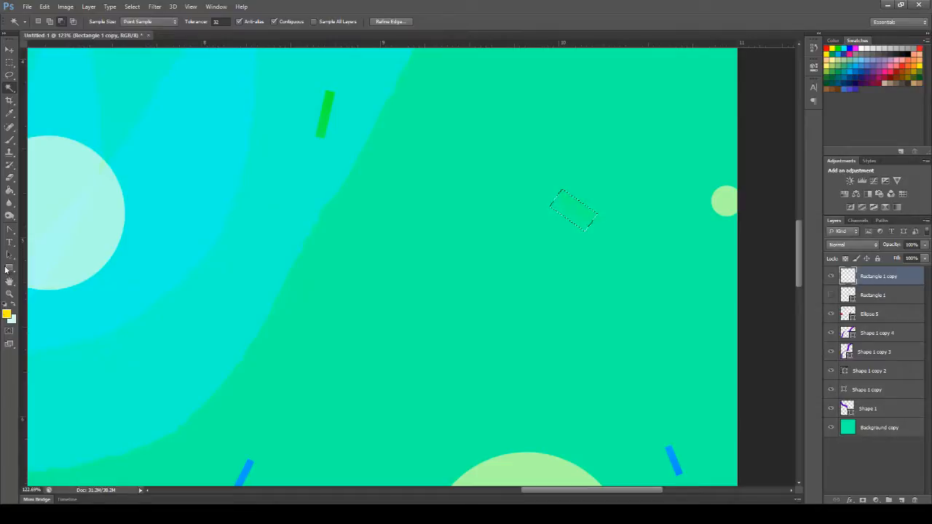
{"action": "left_click", "coordinate": [10, 190]}
{"action": "left_click", "coordinate": [573, 214]}
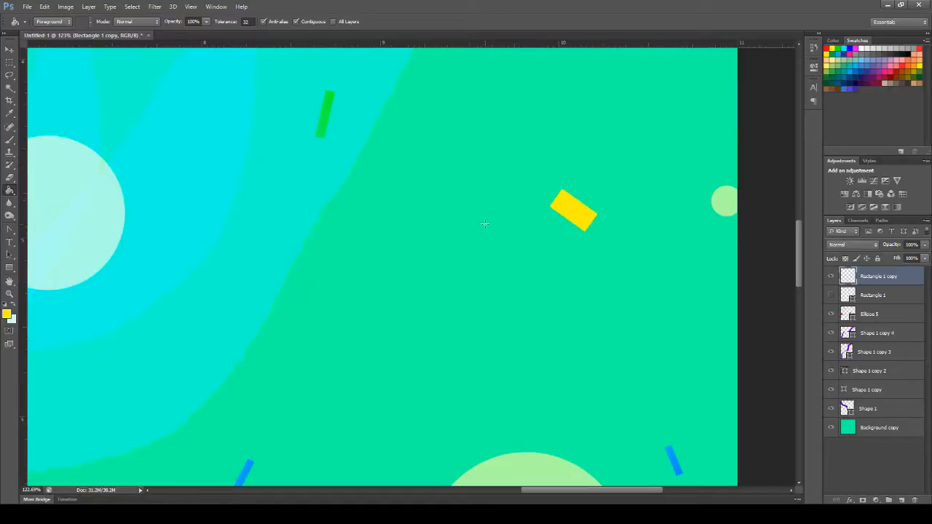
Step: Select the short green dash on the cyan ribbon left of the central pale circle and fill it with orange
{"action": "left_click_drag", "start_coordinate": [555, 486], "coordinate": [424, 483]}
{"action": "scroll", "coordinate": [423, 341], "scroll_direction": "up", "scroll_amount": 5}
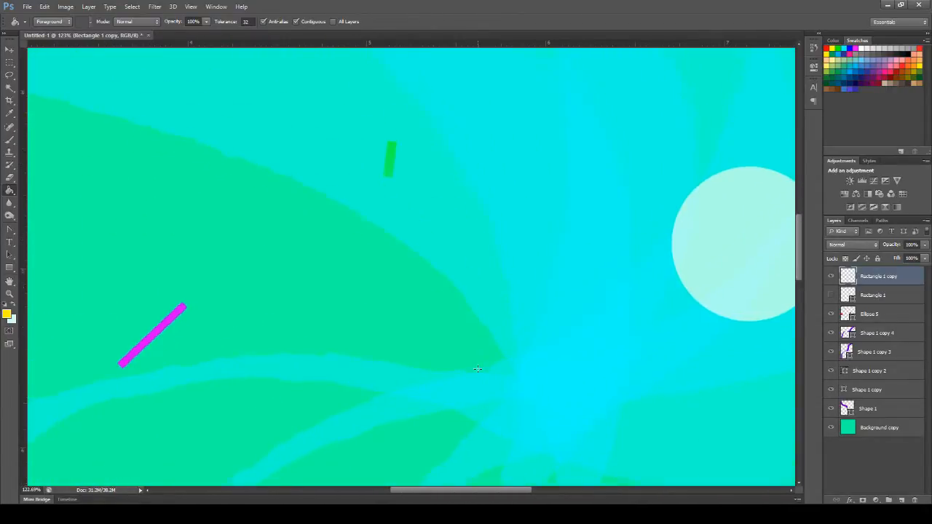
{"action": "left_click", "coordinate": [11, 87]}
{"action": "left_click", "coordinate": [394, 248]}
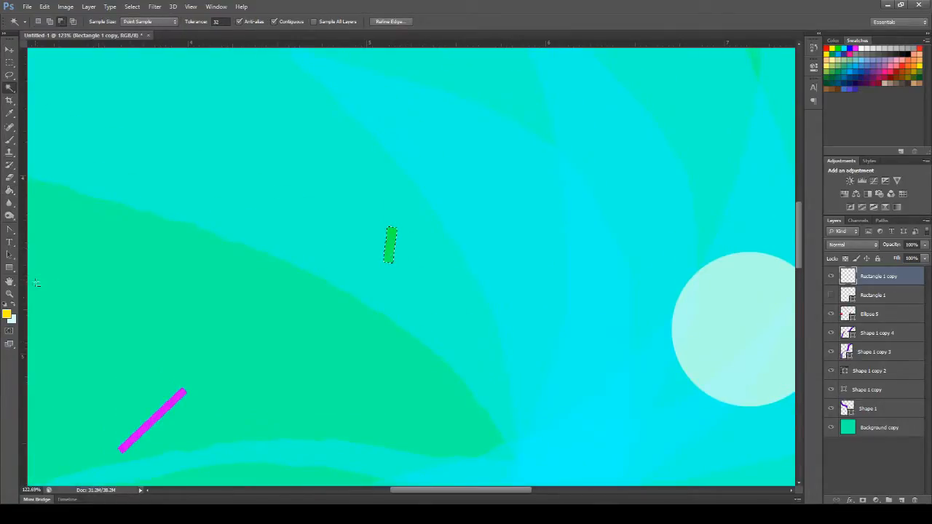
{"action": "key", "text": "i"}
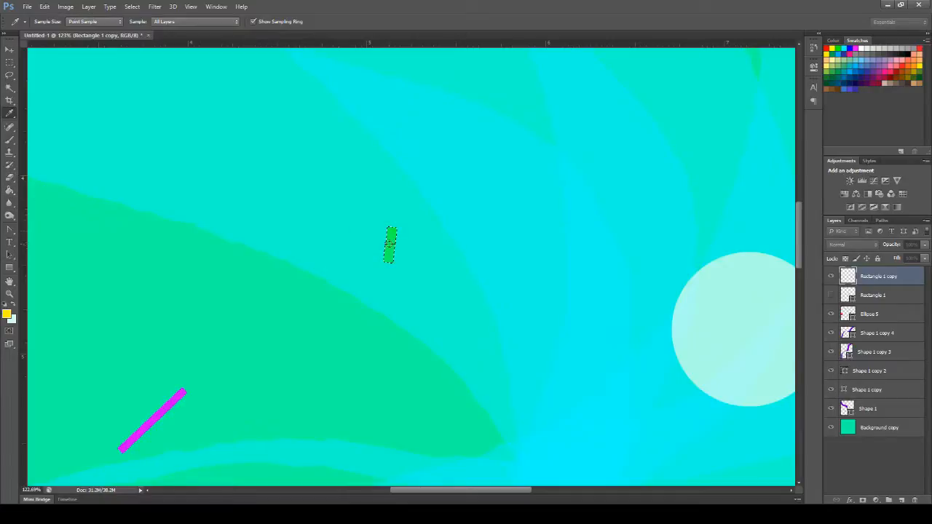
{"action": "key", "text": "w"}
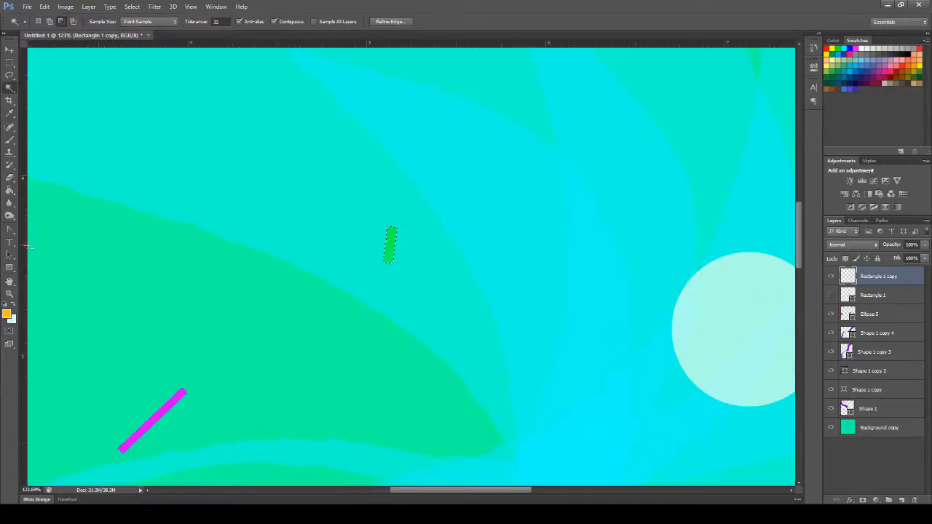
{"action": "left_click", "coordinate": [9, 190]}
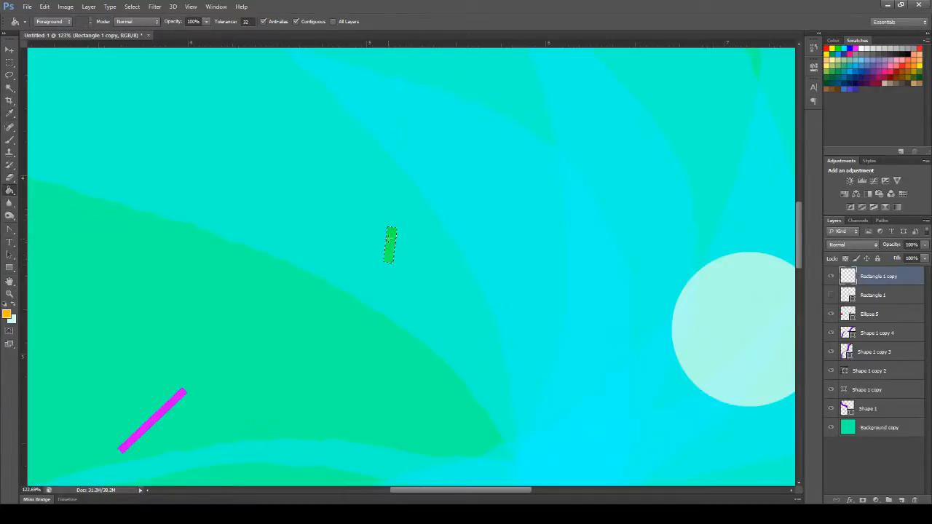
{"action": "left_click", "coordinate": [390, 240]}
Step: Select the thin green dash near the canvas's left edge, left of the thicker green dash, and fill it with light grey
{"action": "left_click", "coordinate": [9, 294]}
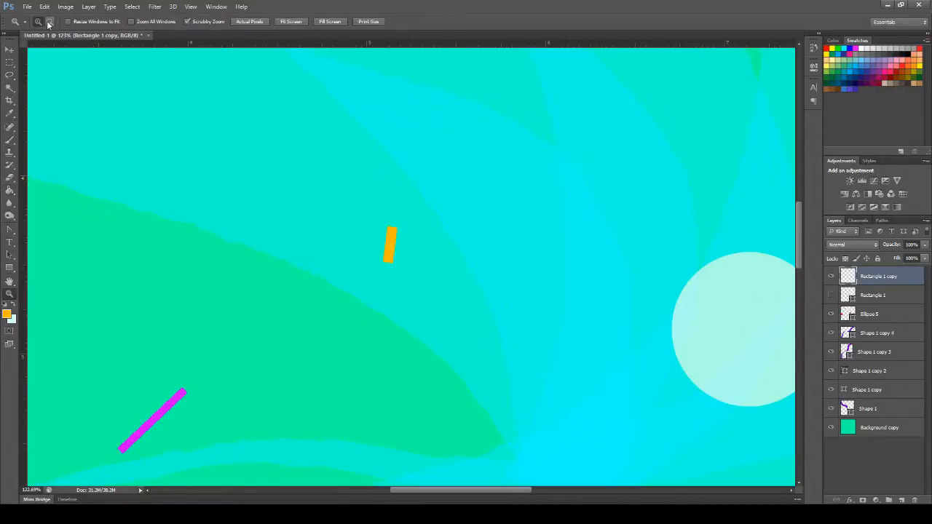
{"action": "left_click", "coordinate": [50, 21]}
{"action": "left_click", "coordinate": [437, 224]}
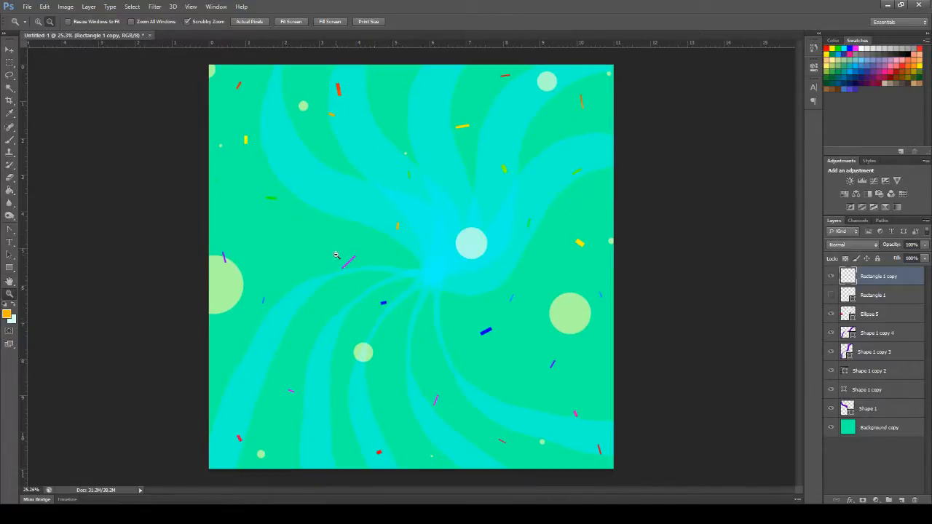
{"action": "left_click_drag", "start_coordinate": [216, 188], "coordinate": [288, 206]}
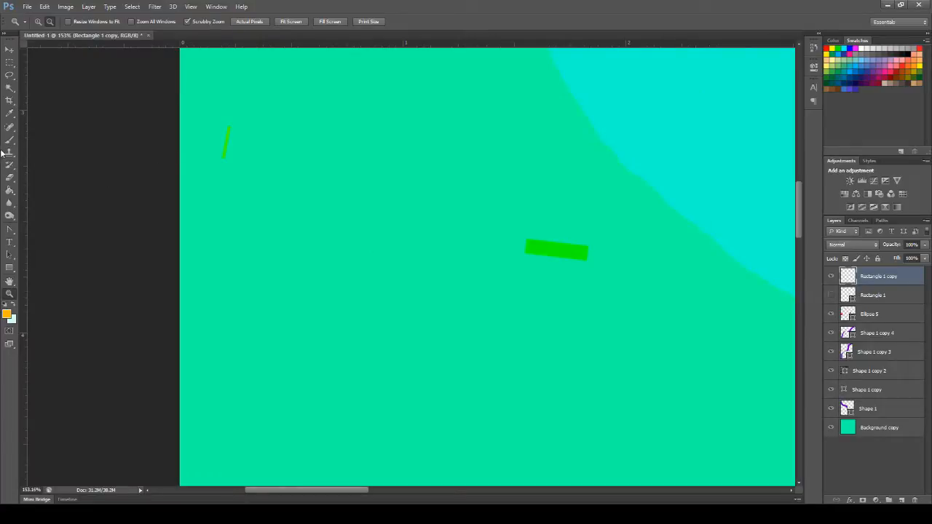
{"action": "left_click", "coordinate": [10, 91]}
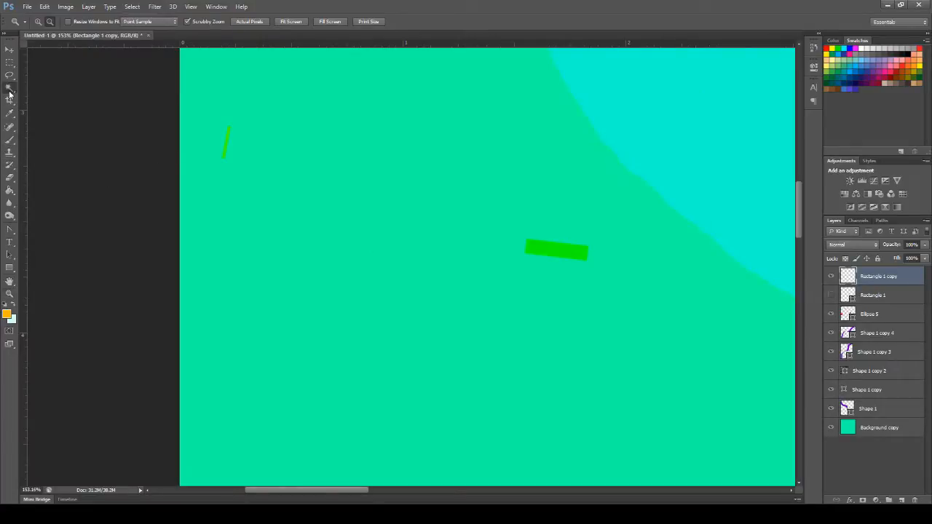
{"action": "left_click", "coordinate": [226, 144]}
{"action": "key", "text": "i"}
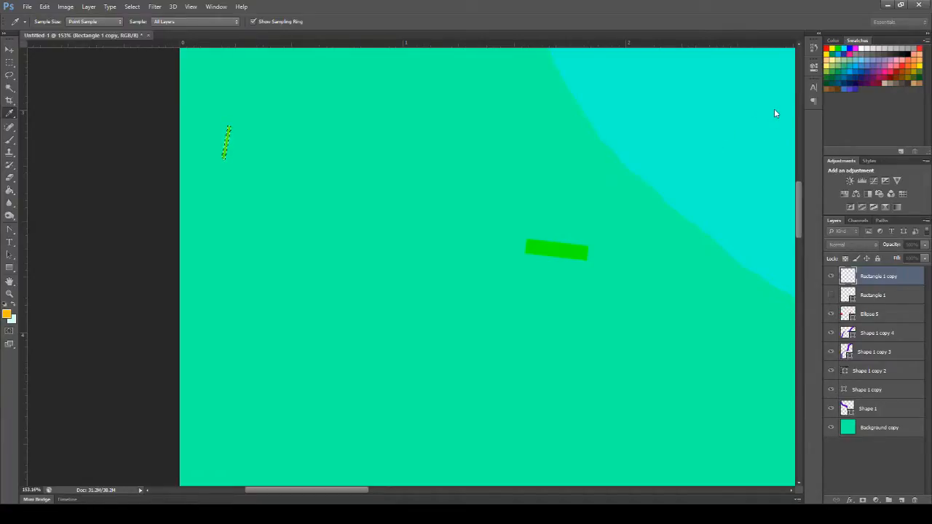
{"action": "key", "text": "w"}
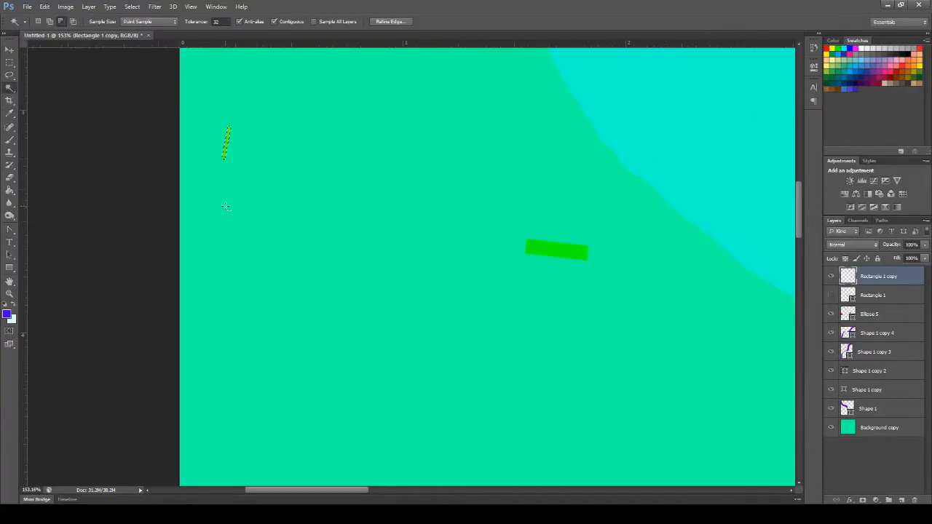
{"action": "key", "text": "i"}
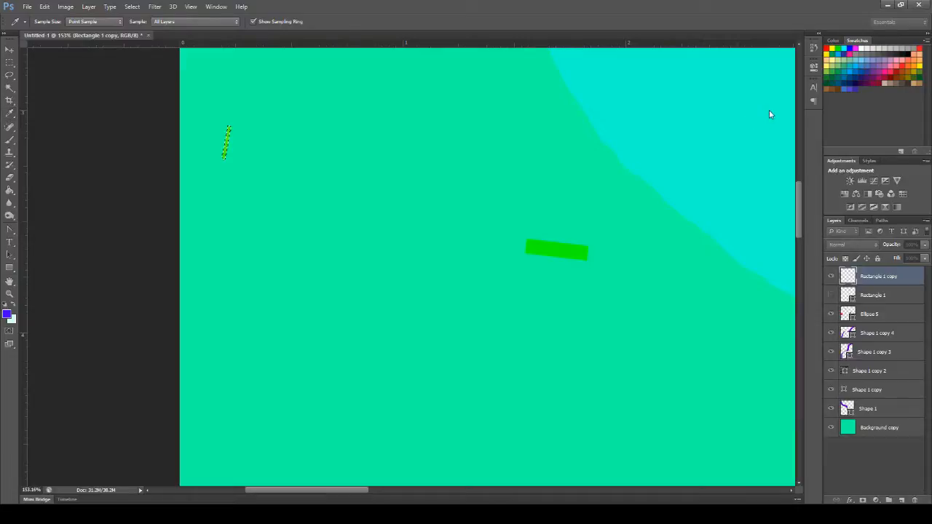
{"action": "key", "text": "w"}
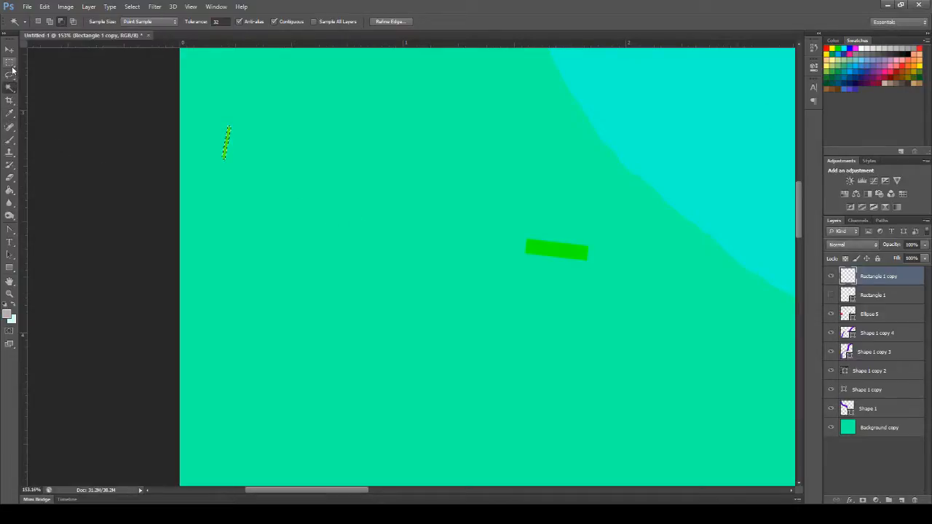
{"action": "left_click", "coordinate": [9, 191]}
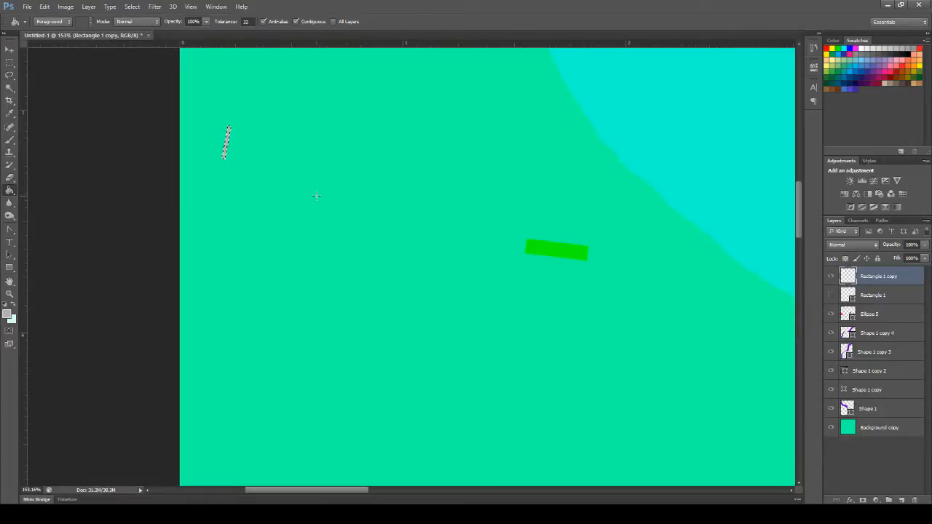
Step: Select the short blue dash above the pale circle left of the ribbons' lower strands, fill it with light grey, and deselect it
{"action": "left_click", "coordinate": [9, 294]}
{"action": "left_click_drag", "start_coordinate": [622, 243], "coordinate": [535, 243]}
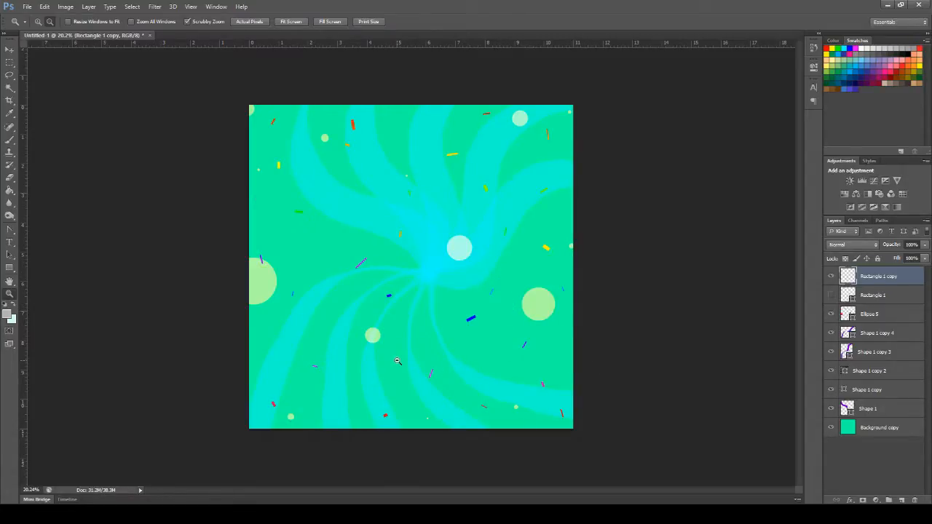
{"action": "left_click_drag", "start_coordinate": [414, 359], "coordinate": [454, 364]}
{"action": "mouse_move", "coordinate": [352, 236]}
{"action": "left_mouse_down"}
{"action": "mouse_move", "coordinate": [380, 246]}
{"action": "mouse_move", "coordinate": [364, 246]}
{"action": "left_mouse_up"}
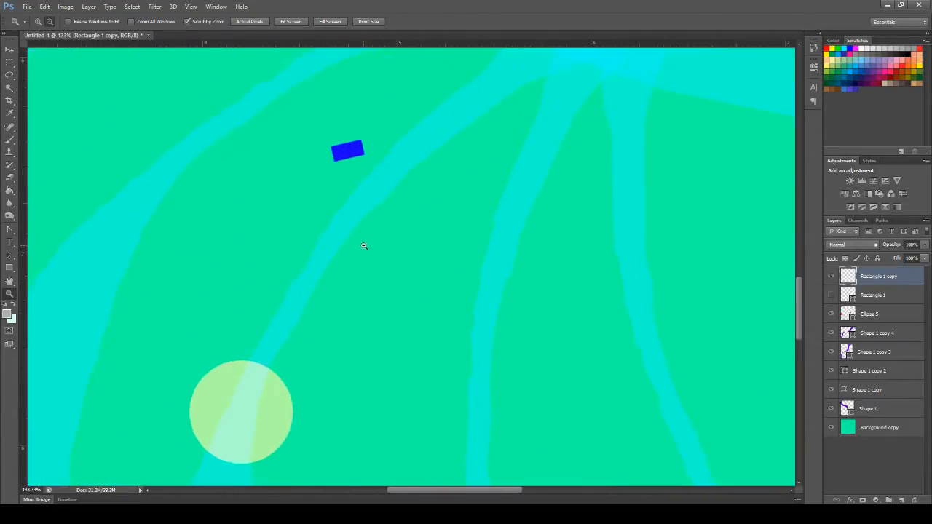
{"action": "left_click", "coordinate": [10, 88]}
{"action": "left_click", "coordinate": [343, 152]}
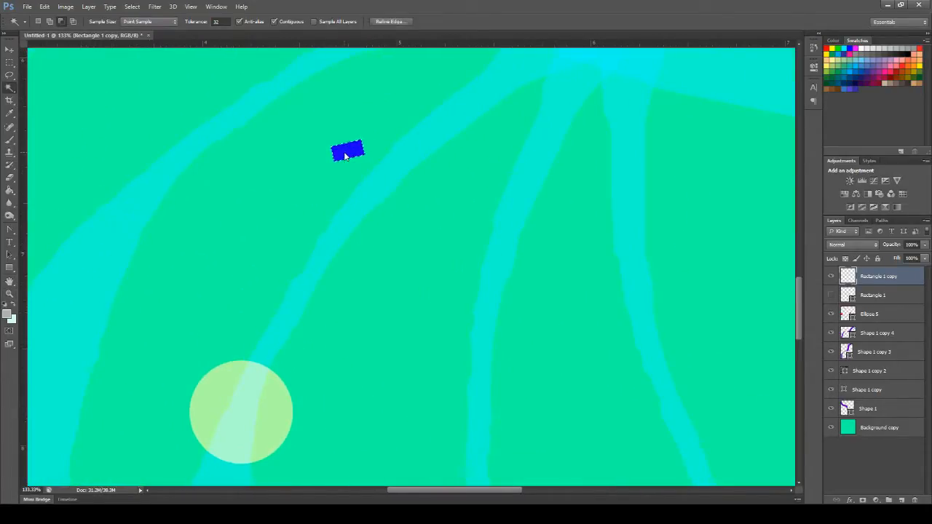
{"action": "left_click", "coordinate": [10, 190]}
{"action": "left_click", "coordinate": [348, 150]}
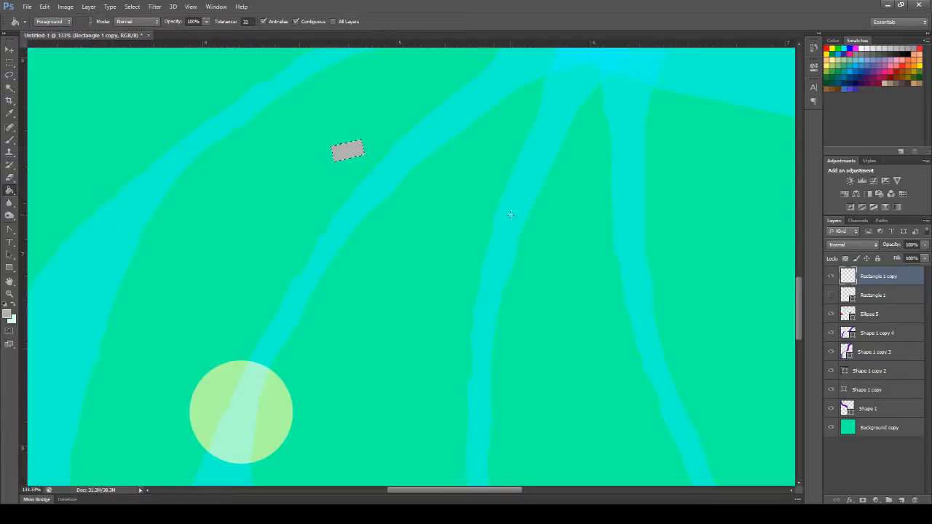
{"action": "key", "text": "ctrl+d"}
Step: Select the short red dash on the cyan ribbon at the canvas's lower edge and fill it with magenta
{"action": "left_click", "coordinate": [10, 293]}
{"action": "left_click_drag", "start_coordinate": [341, 249], "coordinate": [299, 251]}
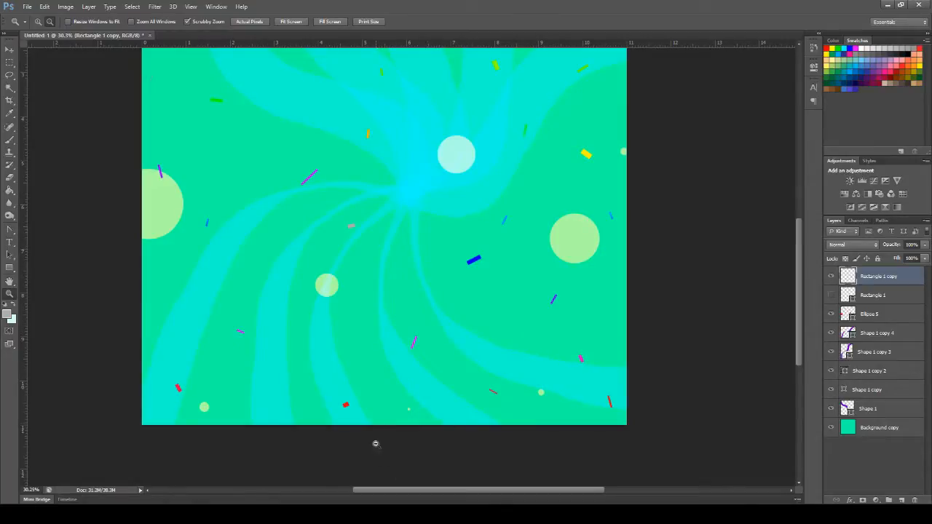
{"action": "left_click_drag", "start_coordinate": [370, 422], "coordinate": [233, 384]}
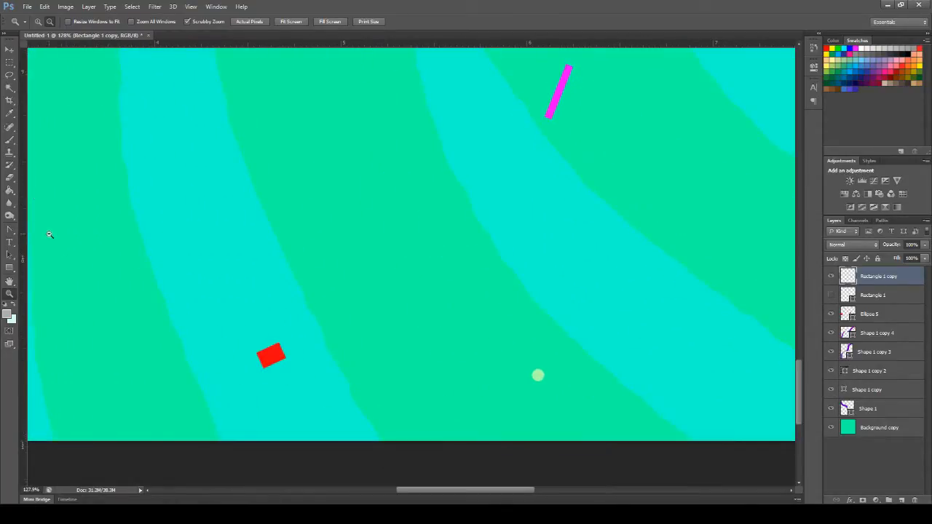
{"action": "left_click", "coordinate": [10, 89]}
{"action": "left_click", "coordinate": [276, 356]}
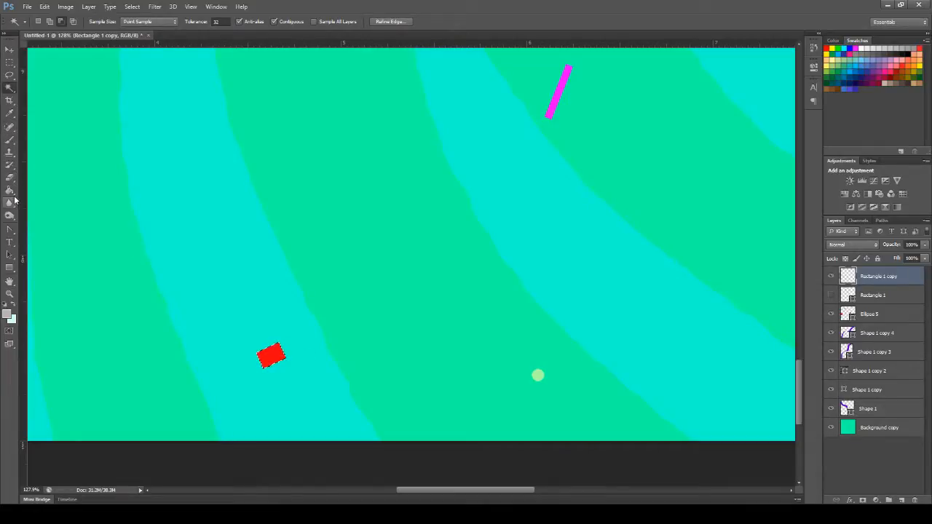
{"action": "key", "text": "i"}
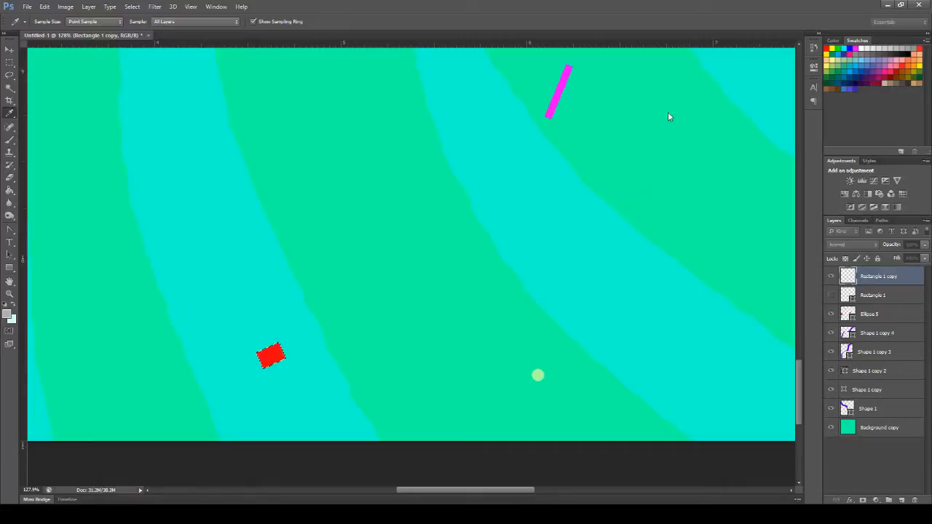
{"action": "key", "text": "w"}
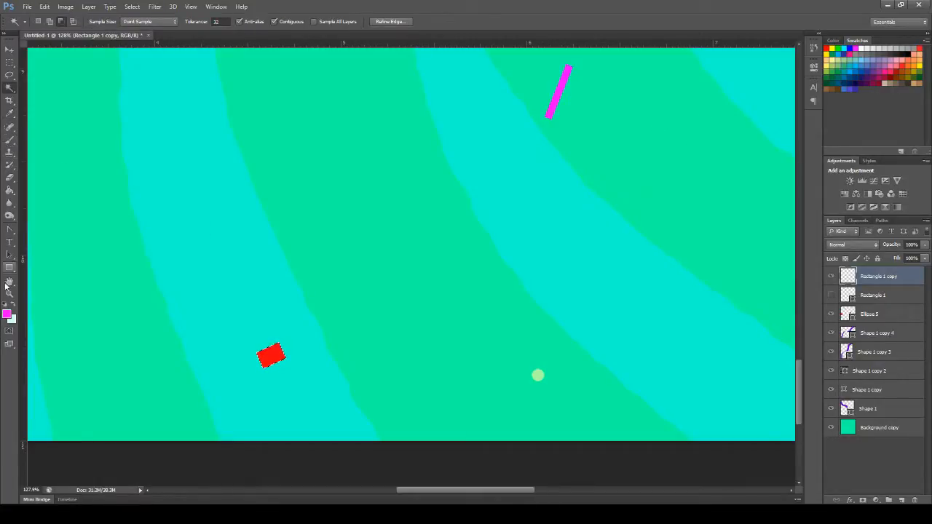
{"action": "left_click", "coordinate": [9, 191]}
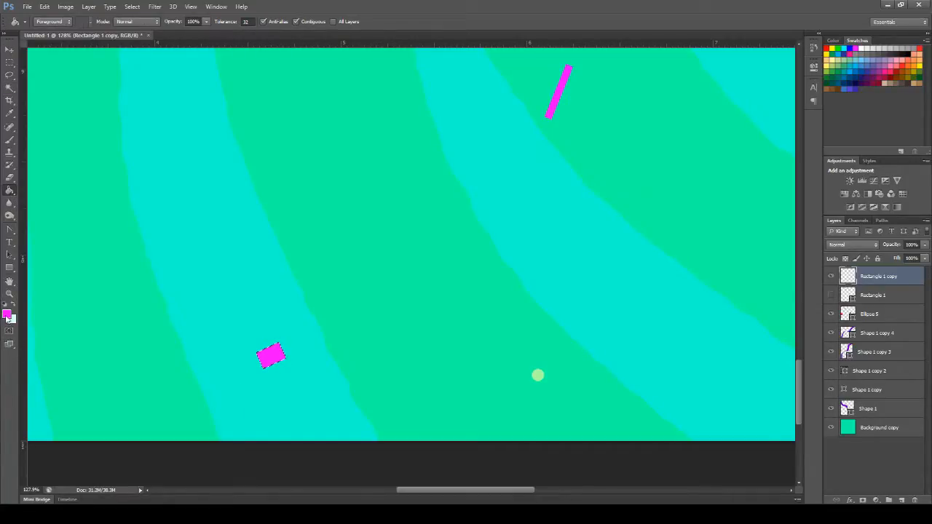
Step: Refill the selected dash at the canvas's lower edge with off-white and deselect it
{"action": "key", "text": "i"}
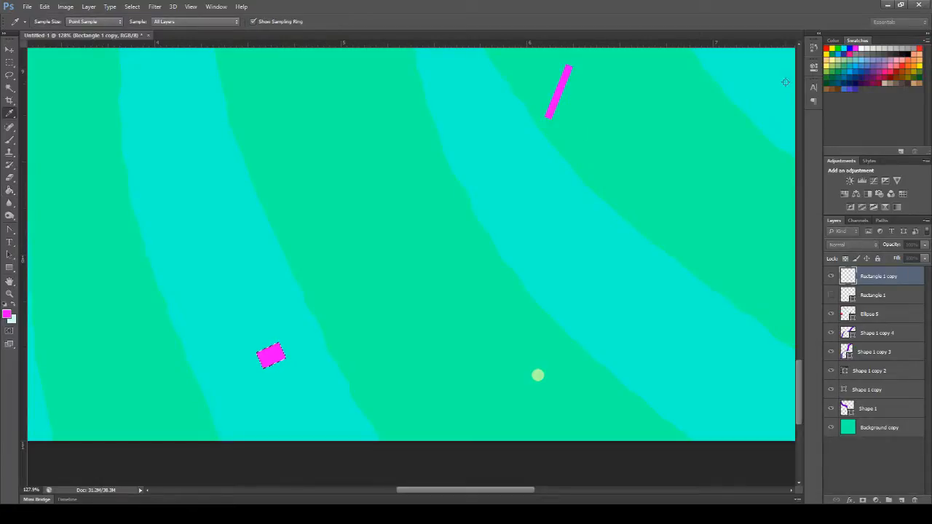
{"action": "key", "text": "g"}
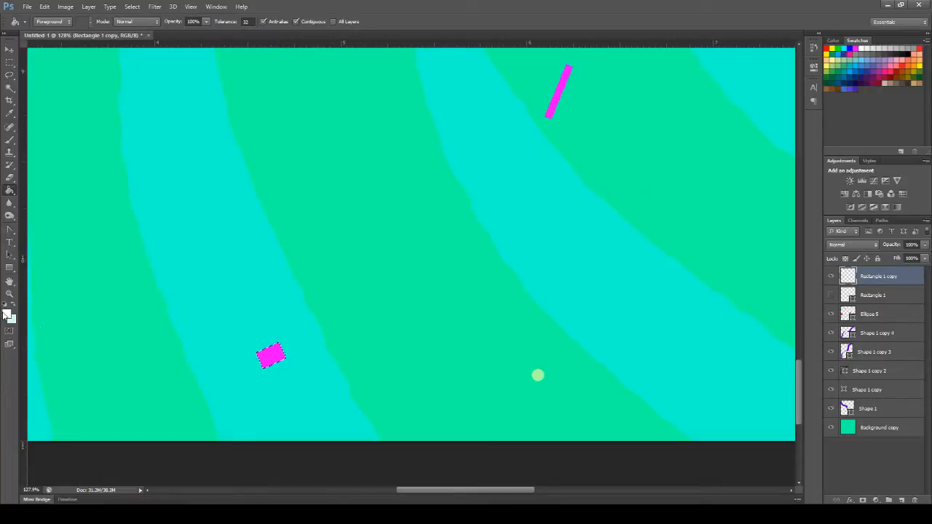
{"action": "key", "text": "i"}
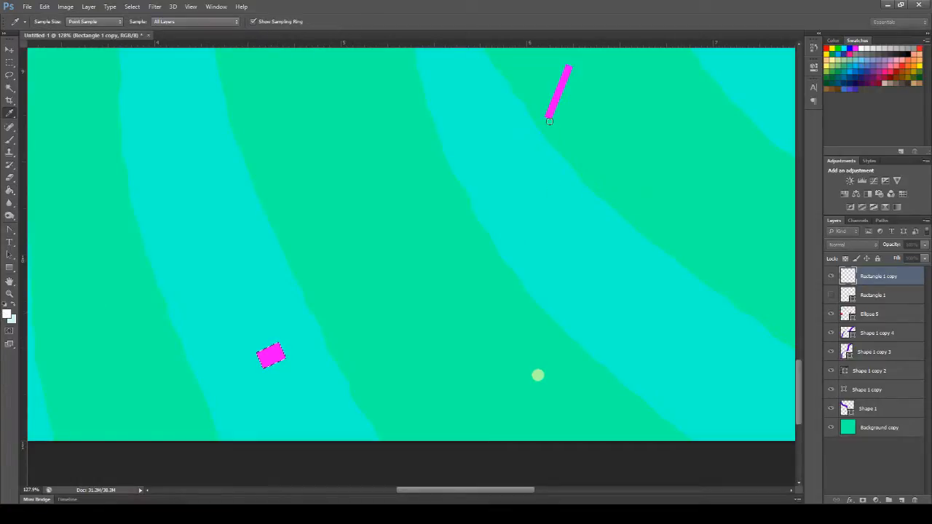
{"action": "key", "text": "g"}
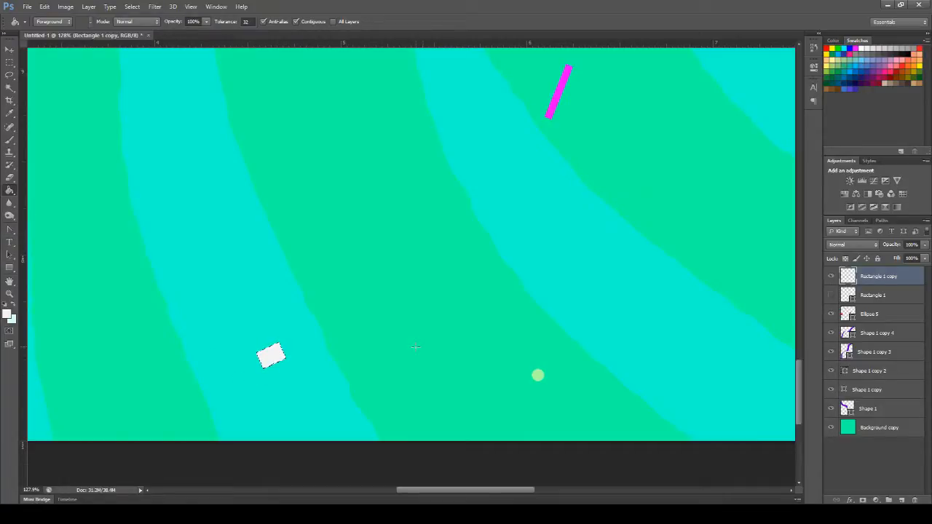
{"action": "key", "text": "ctrl+d"}
Step: Select the thick lime-green dash on the ribbon above the central pale circle, fill it with off-white, and deselect it
{"action": "left_click", "coordinate": [9, 294]}
{"action": "left_click_drag", "start_coordinate": [459, 179], "coordinate": [409, 191]}
{"action": "scroll", "coordinate": [523, 319], "scroll_direction": "up", "scroll_amount": 1}
{"action": "scroll", "coordinate": [539, 330], "scroll_direction": "up", "scroll_amount": 9}
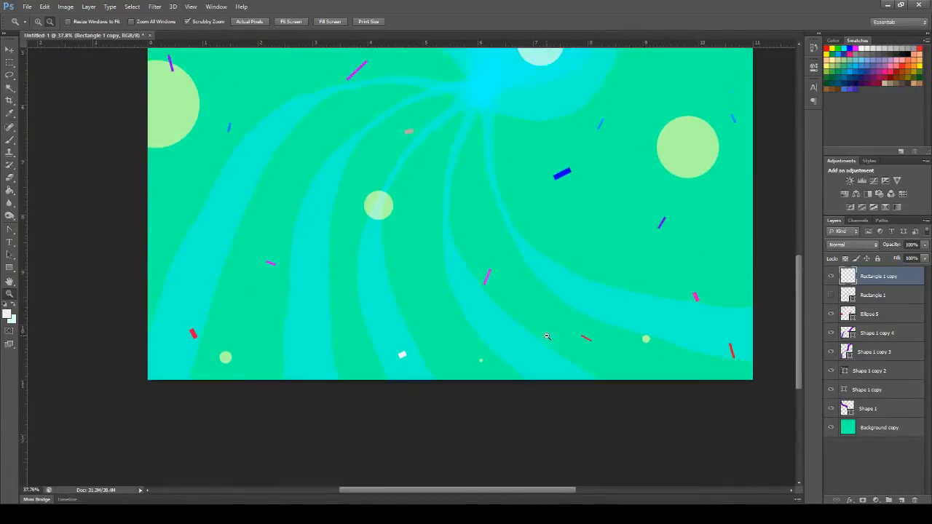
{"action": "left_click_drag", "start_coordinate": [521, 246], "coordinate": [493, 247]}
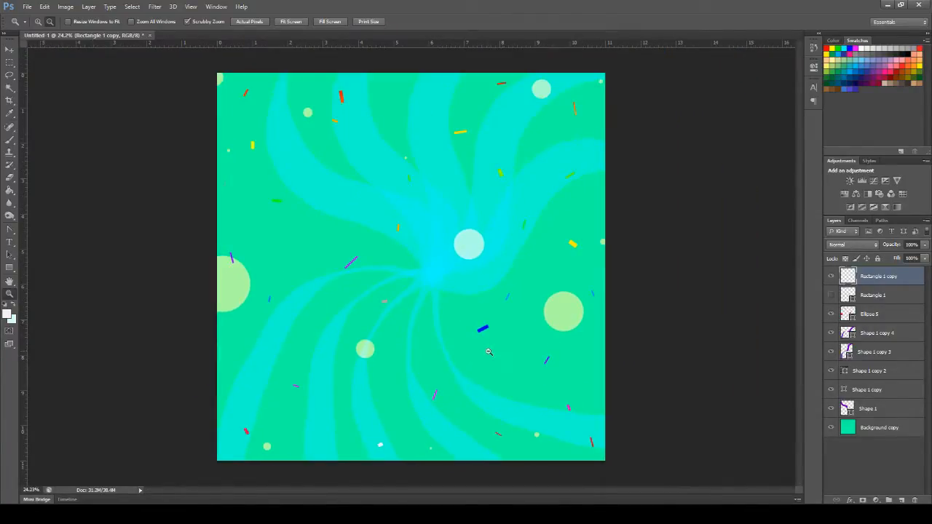
{"action": "left_click_drag", "start_coordinate": [480, 184], "coordinate": [520, 194]}
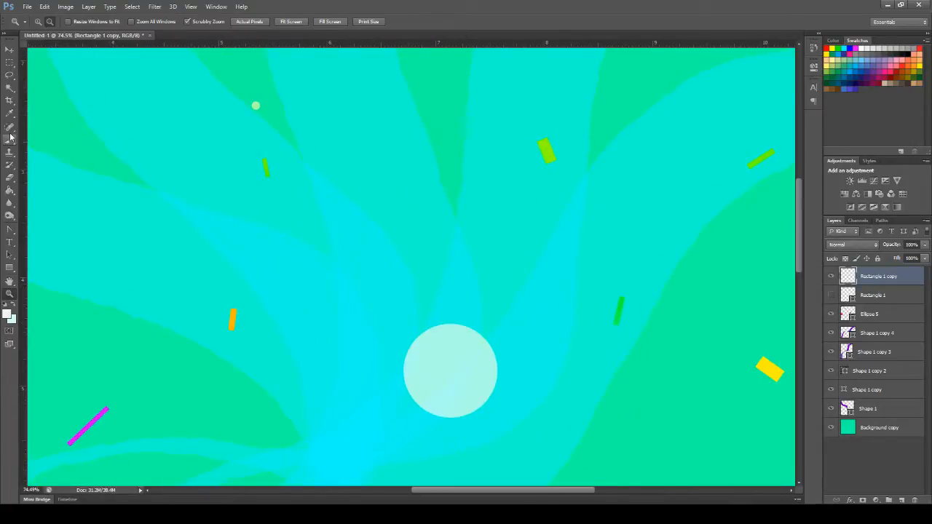
{"action": "left_click", "coordinate": [9, 91]}
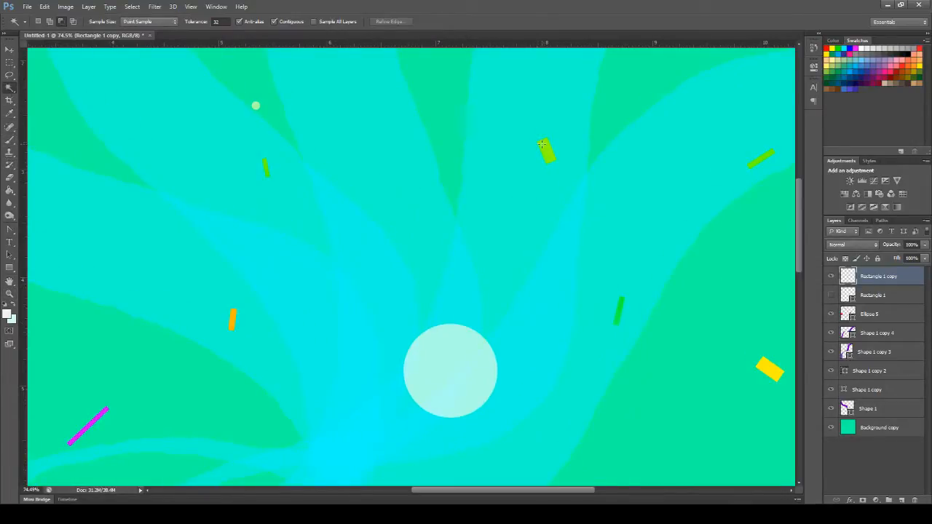
{"action": "left_click", "coordinate": [542, 144]}
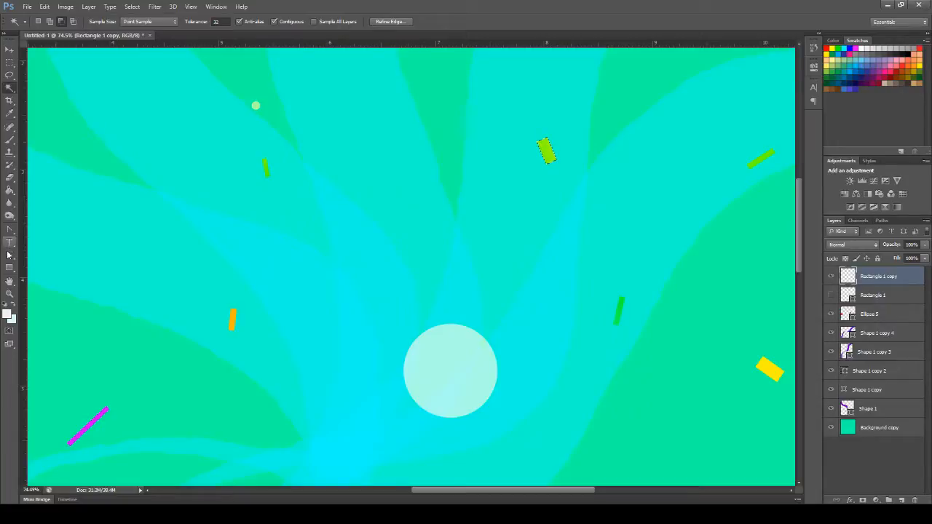
{"action": "left_click", "coordinate": [9, 190]}
{"action": "left_click", "coordinate": [546, 151]}
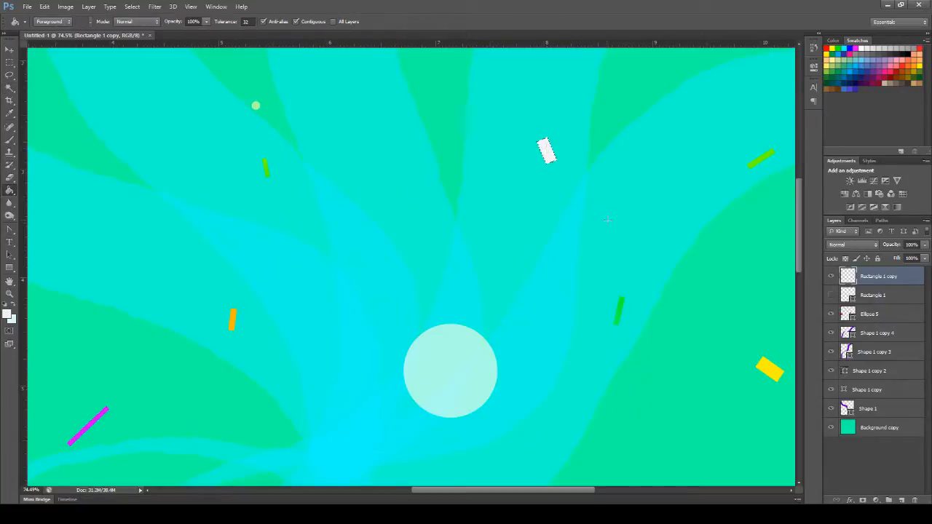
{"action": "key", "text": "ctrl+d"}
Step: Select the small red dash near the canvas's upper-left corner, fill it with near-black, and deselect it
{"action": "key", "text": "i"}
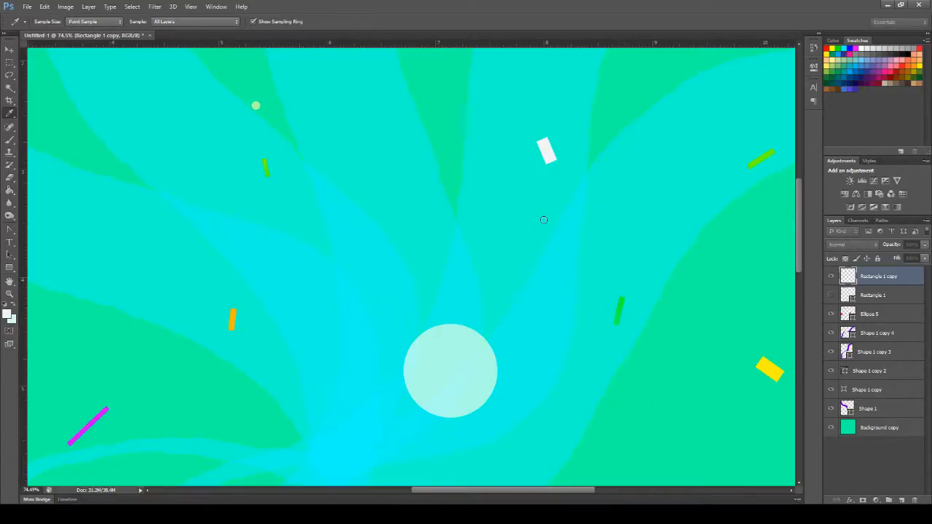
{"action": "key", "text": "g"}
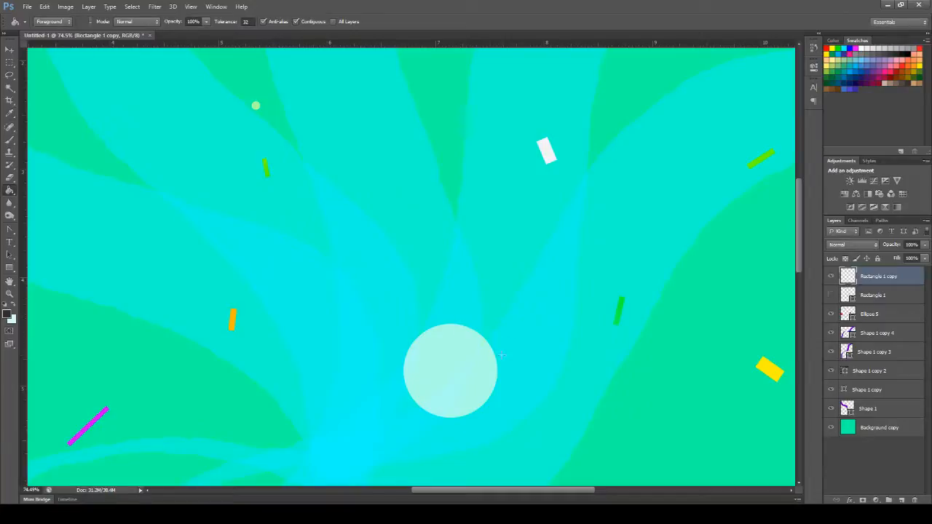
{"action": "left_click_drag", "start_coordinate": [514, 489], "coordinate": [541, 489]}
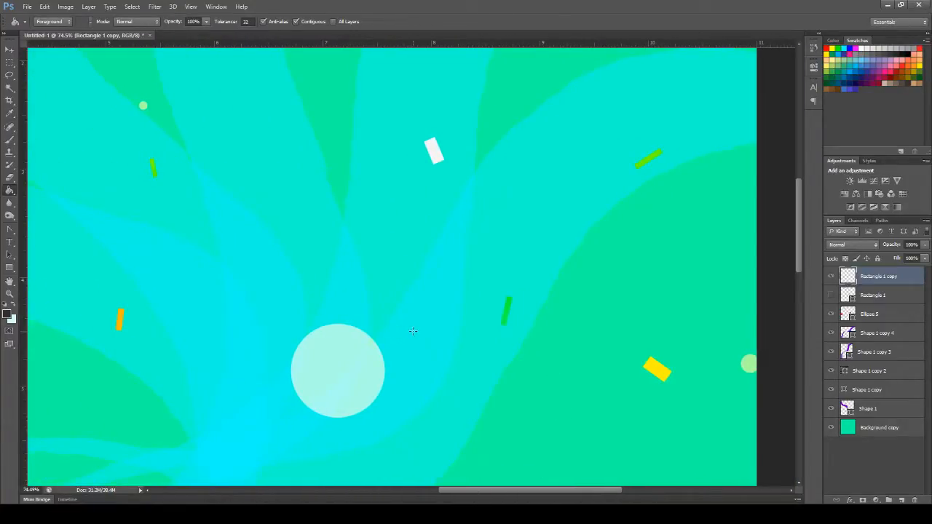
{"action": "left_click_drag", "start_coordinate": [461, 492], "coordinate": [400, 491]}
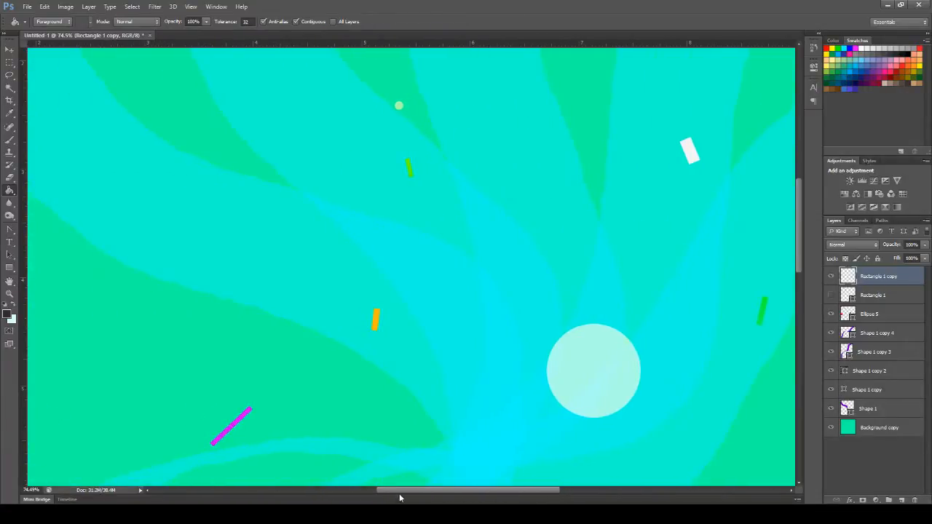
{"action": "scroll", "coordinate": [391, 405], "scroll_direction": "up", "scroll_amount": 4}
{"action": "scroll", "coordinate": [390, 406], "scroll_direction": "up", "scroll_amount": 5}
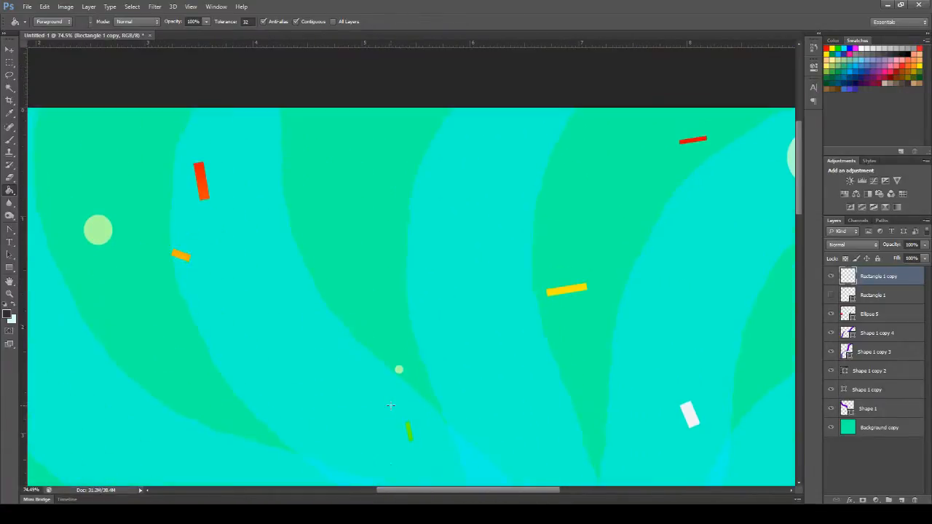
{"action": "left_click_drag", "start_coordinate": [474, 490], "coordinate": [384, 490]}
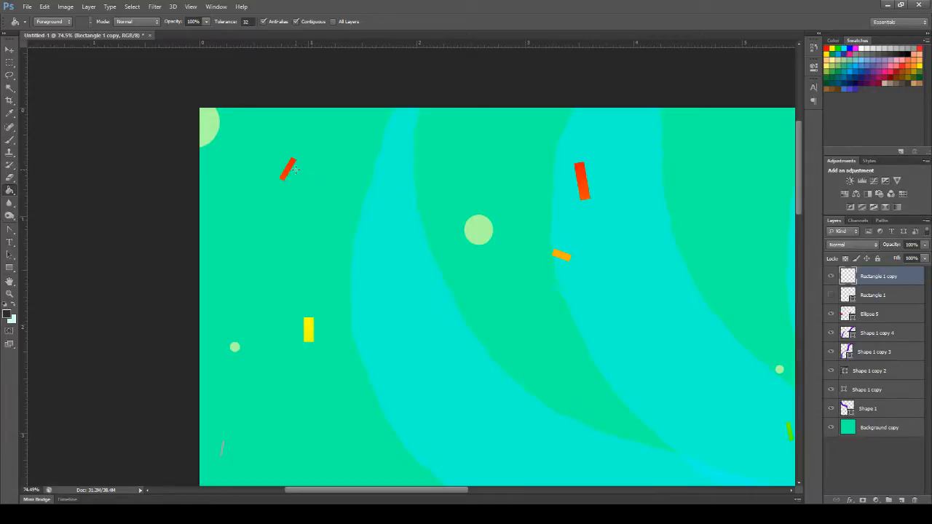
{"action": "left_click", "coordinate": [10, 87]}
{"action": "left_click", "coordinate": [287, 169]}
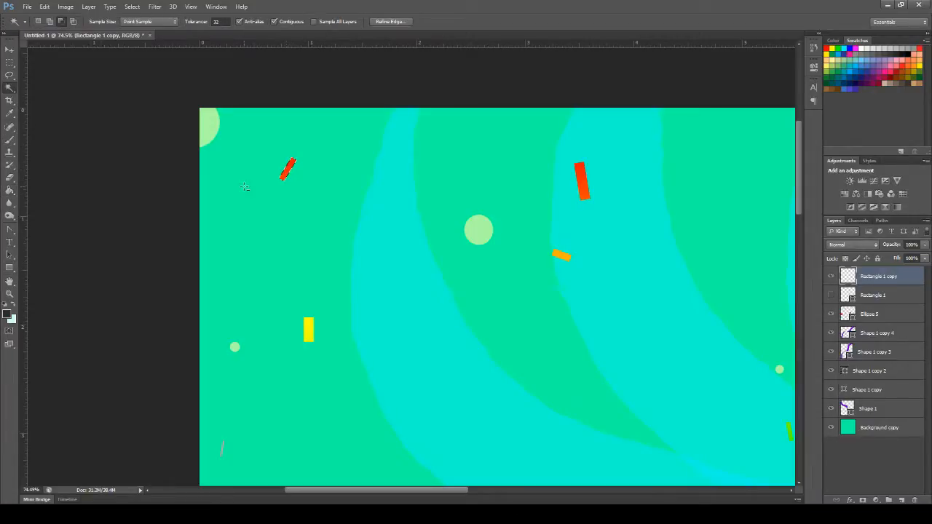
{"action": "left_click", "coordinate": [9, 190]}
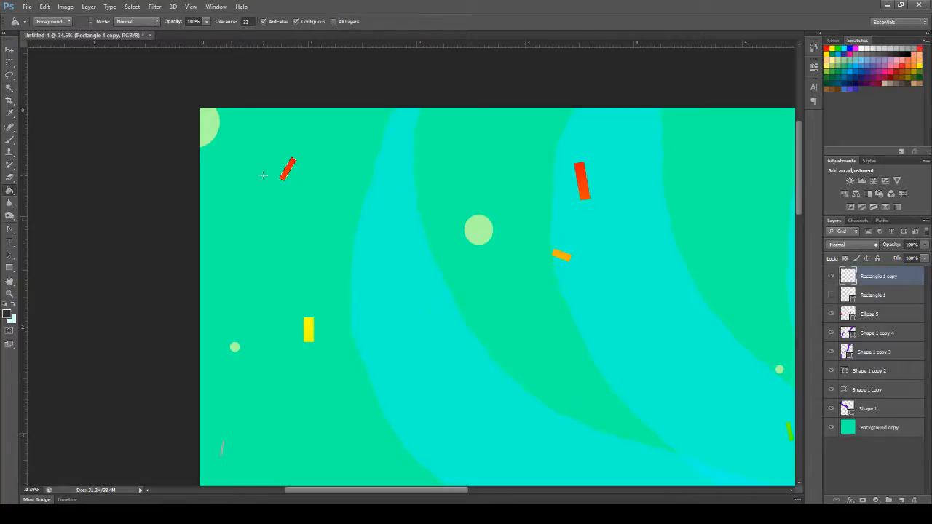
{"action": "left_click", "coordinate": [290, 169]}
{"action": "key", "text": "ctrl+d"}
Step: Select the short magenta dash between the two lower-left ribbons and fill it with near-black
{"action": "scroll", "coordinate": [537, 337], "scroll_direction": "down", "scroll_amount": 3}
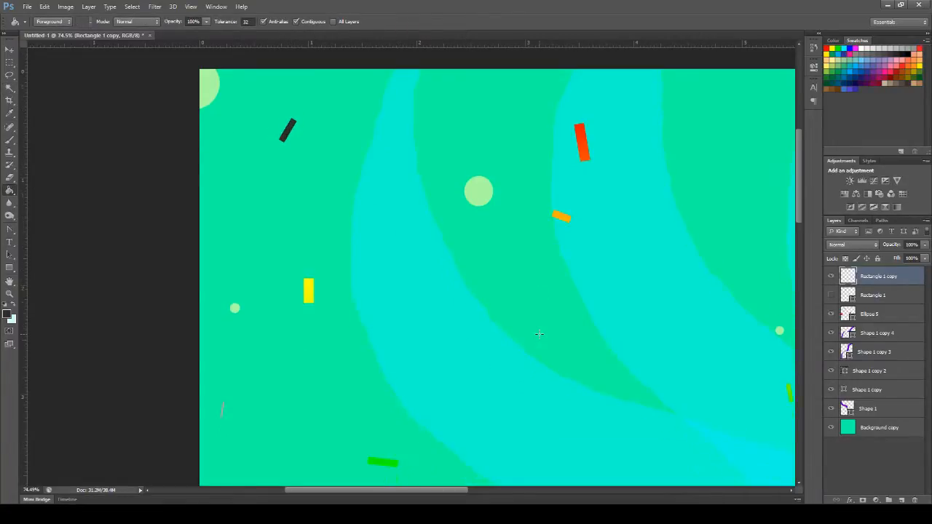
{"action": "scroll", "coordinate": [539, 332], "scroll_direction": "down", "scroll_amount": 12}
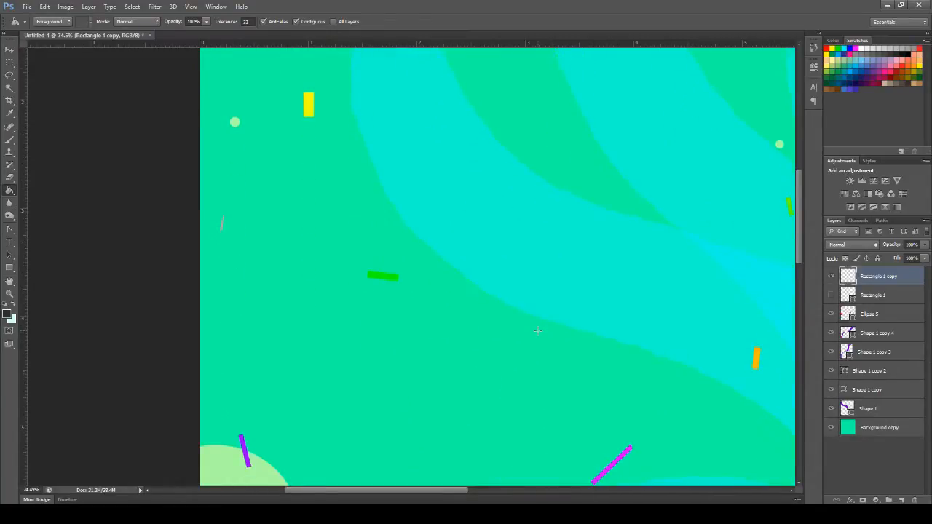
{"action": "scroll", "coordinate": [538, 330], "scroll_direction": "down", "scroll_amount": 11}
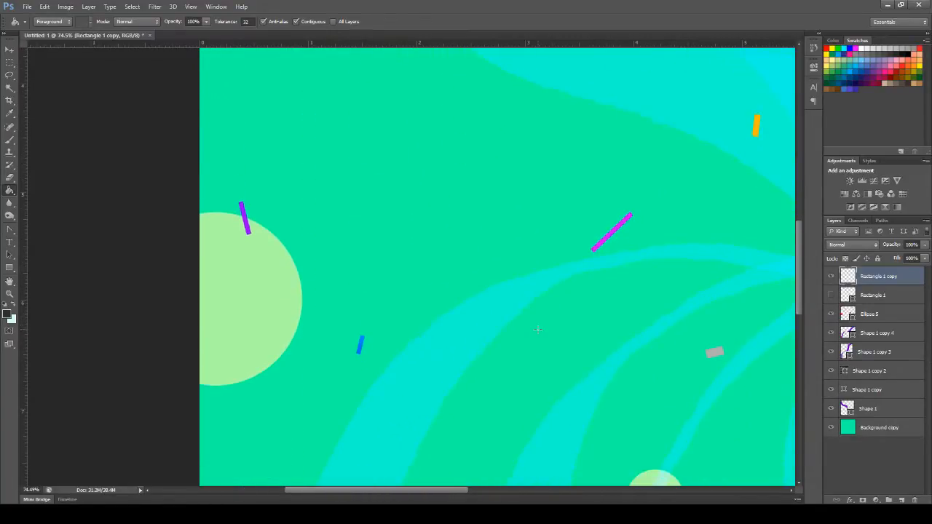
{"action": "scroll", "coordinate": [471, 307], "scroll_direction": "down", "scroll_amount": 10}
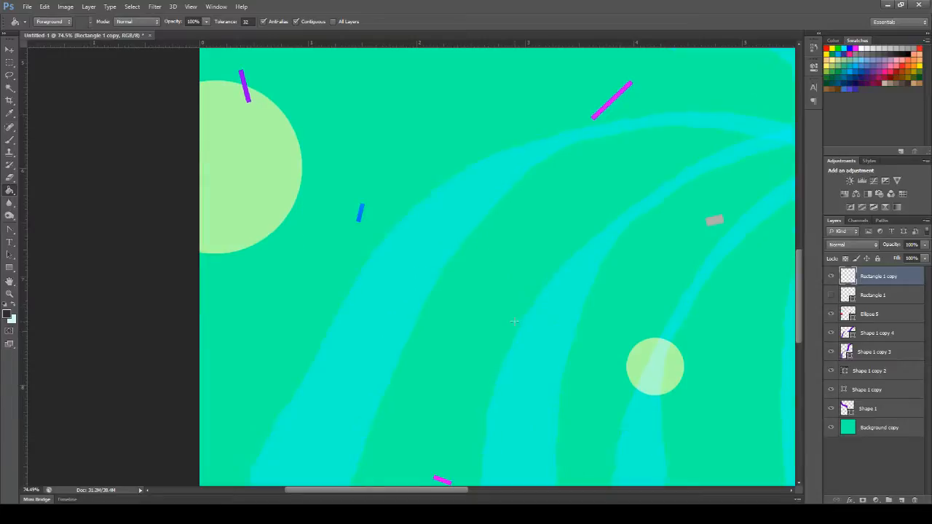
{"action": "scroll", "coordinate": [515, 320], "scroll_direction": "up", "scroll_amount": 6}
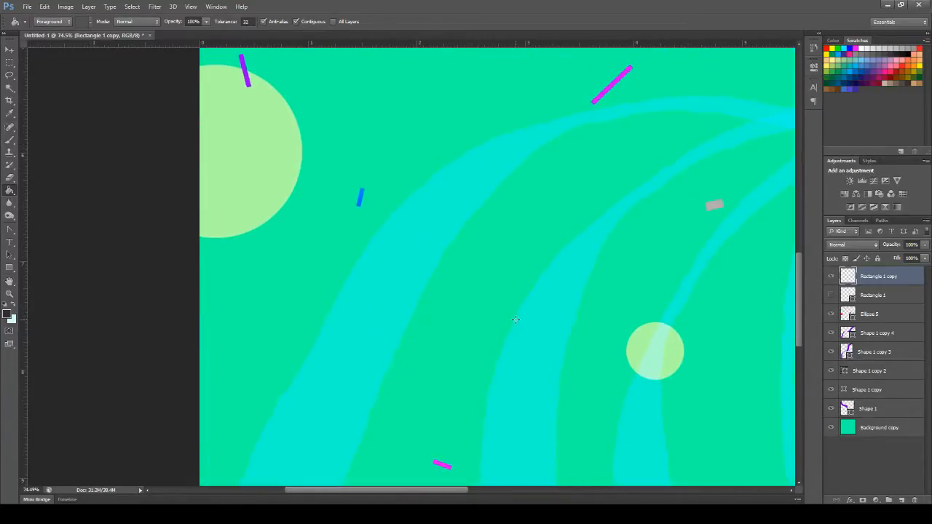
{"action": "scroll", "coordinate": [515, 319], "scroll_direction": "down", "scroll_amount": 10}
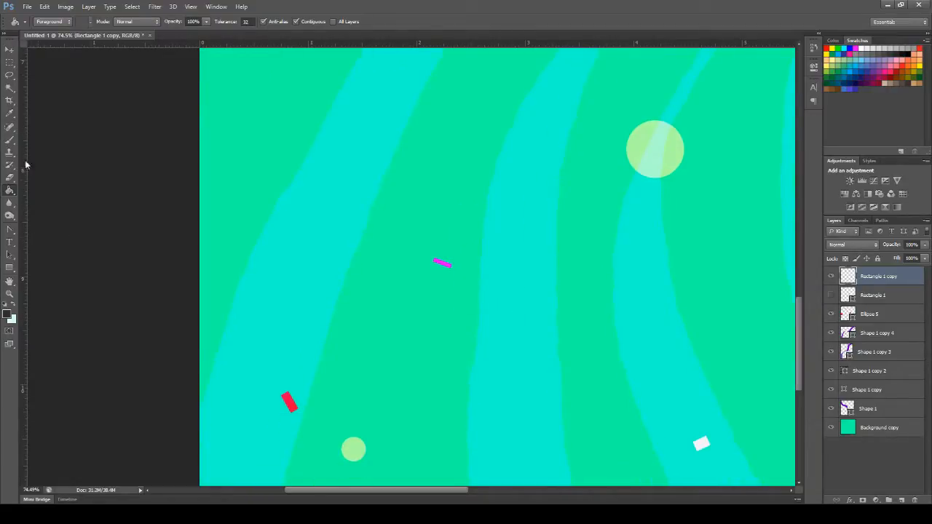
{"action": "left_click", "coordinate": [10, 88]}
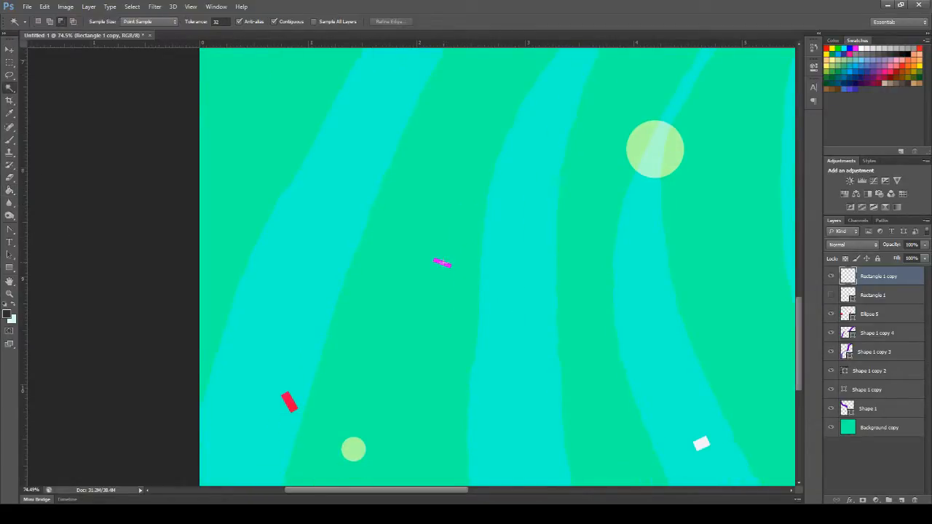
{"action": "left_click", "coordinate": [10, 191]}
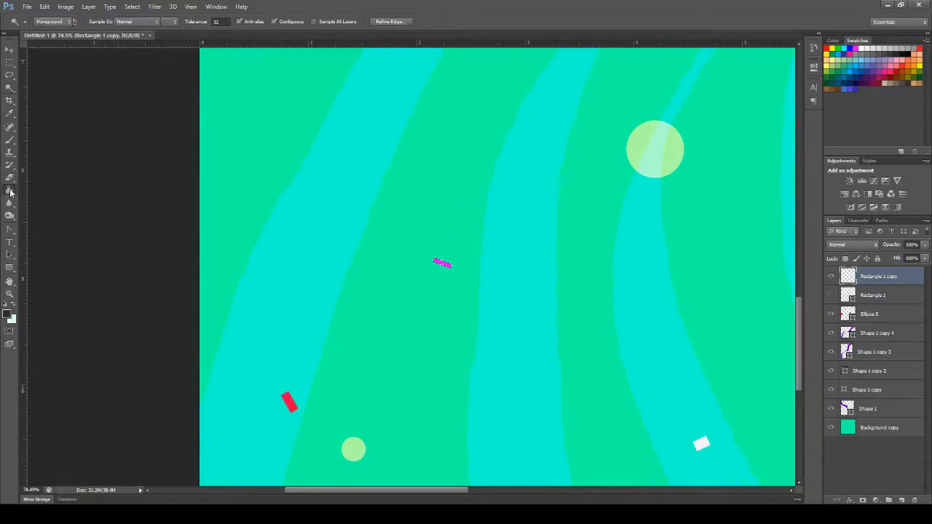
{"action": "left_click", "coordinate": [442, 263]}
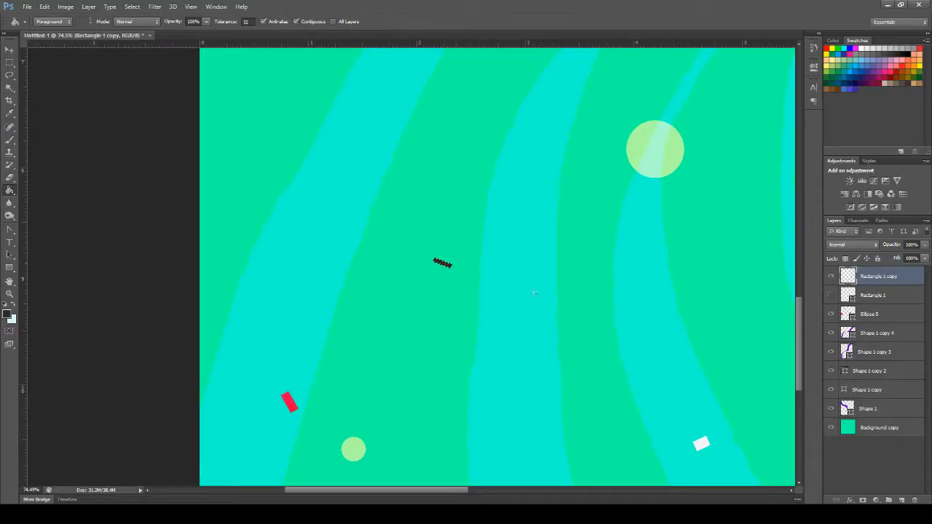
Step: Deselect, select the thick pink dash on the upper edge of the lower-right ribbon, fill it with medium grey, and deselect it
{"action": "scroll", "coordinate": [487, 430], "scroll_direction": "down", "scroll_amount": 3}
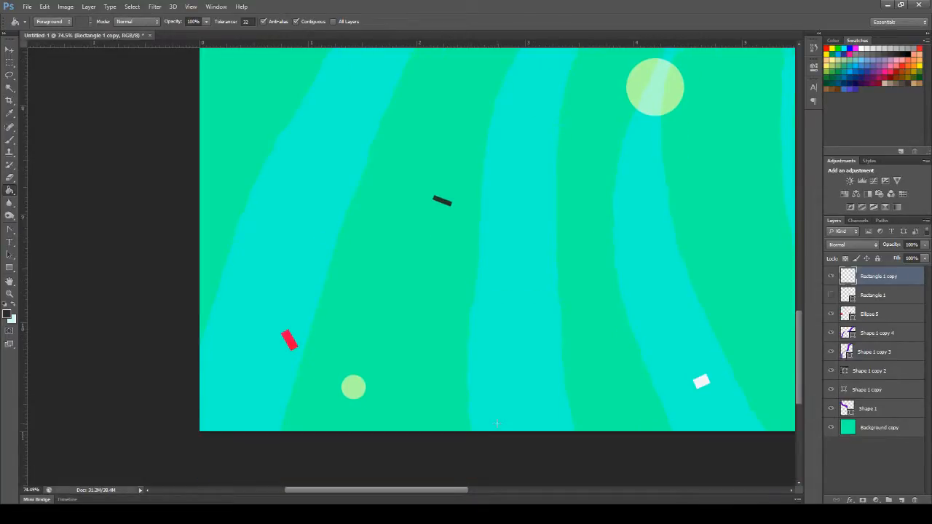
{"action": "left_click_drag", "start_coordinate": [437, 492], "coordinate": [586, 480]}
{"action": "scroll", "coordinate": [587, 476], "scroll_direction": "up", "scroll_amount": 5}
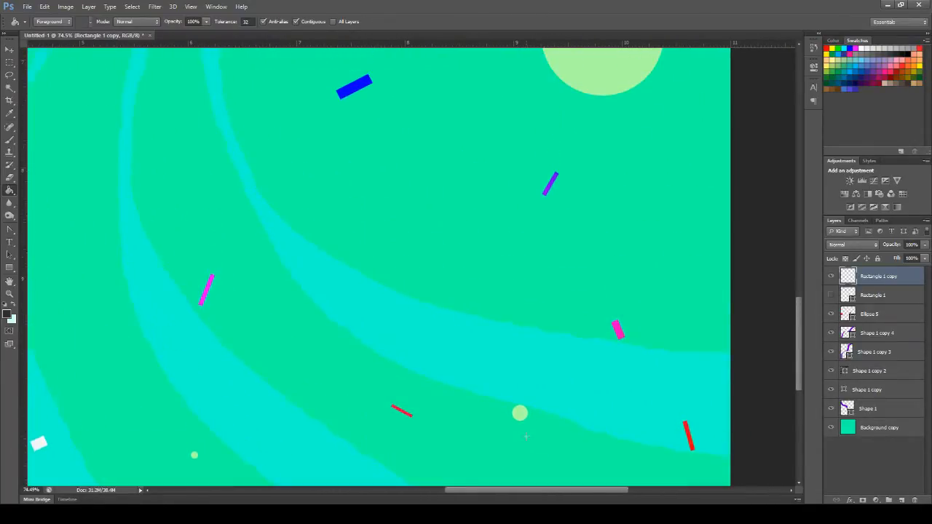
{"action": "scroll", "coordinate": [485, 421], "scroll_direction": "down", "scroll_amount": 2}
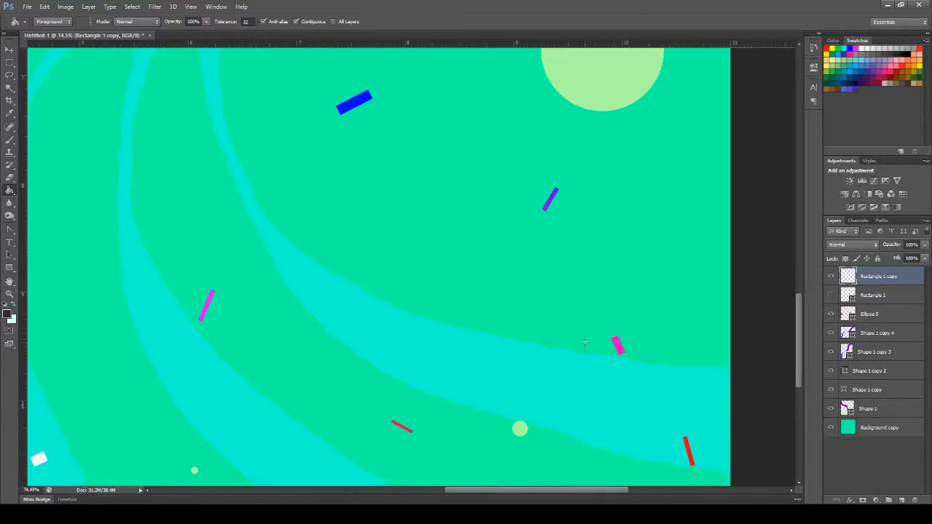
{"action": "left_click", "coordinate": [8, 91]}
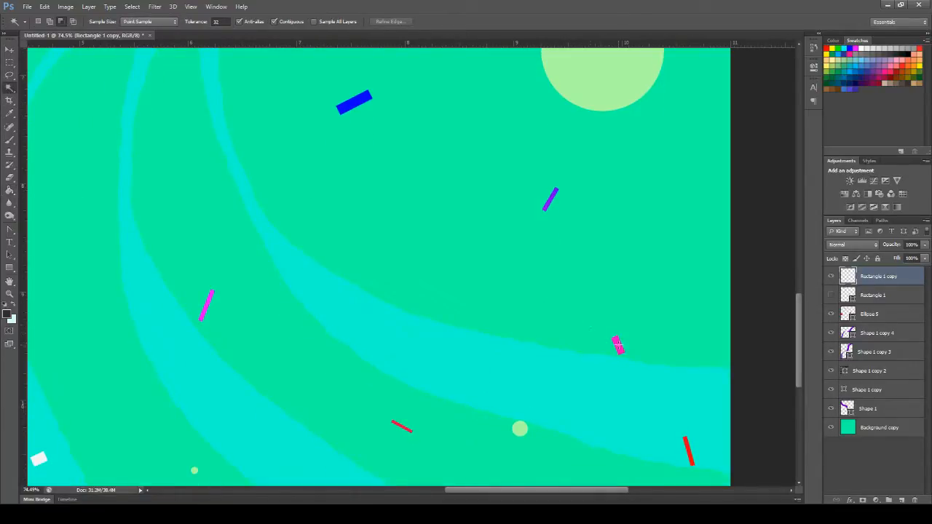
{"action": "left_click", "coordinate": [618, 345]}
{"action": "left_click", "coordinate": [7, 314]}
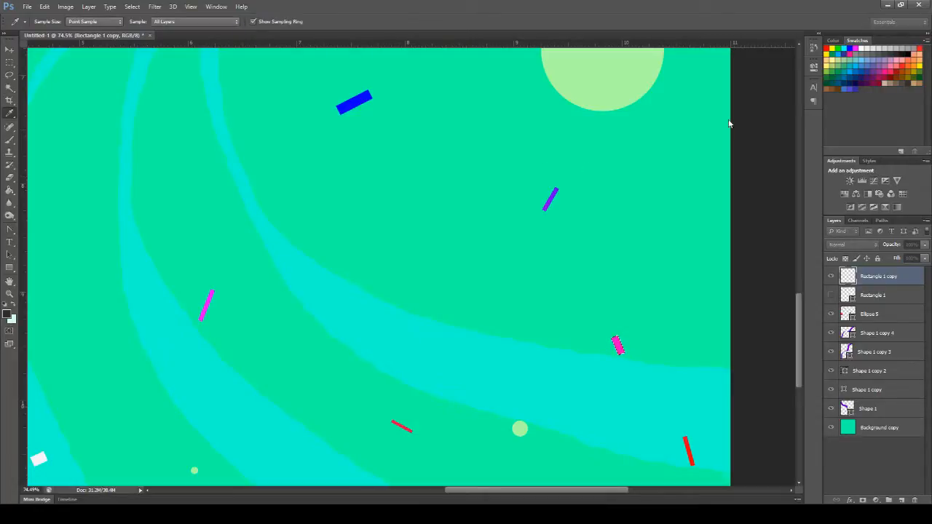
{"action": "left_click", "coordinate": [768, 109]}
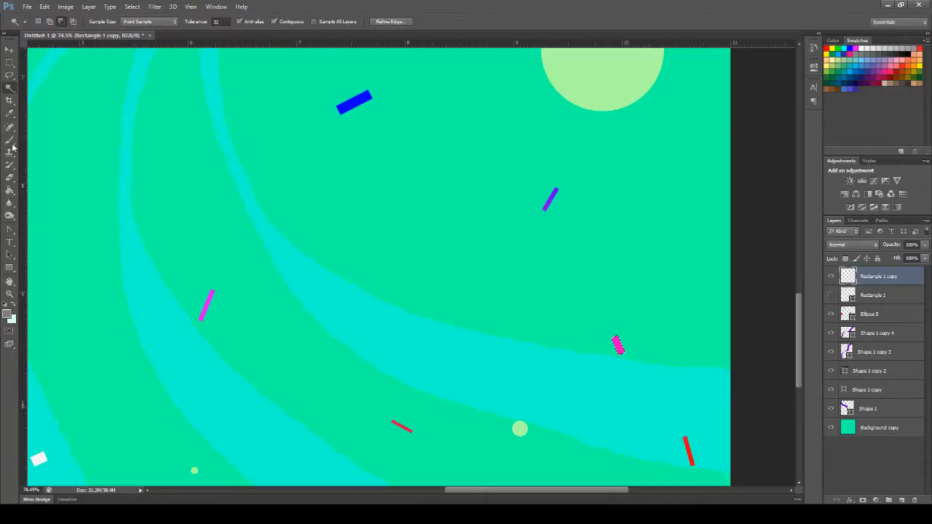
{"action": "left_click", "coordinate": [8, 190]}
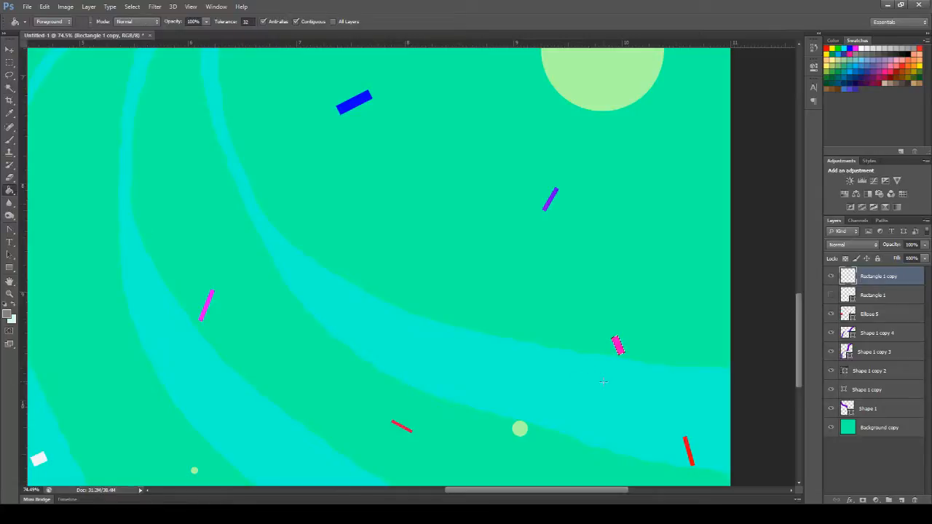
{"action": "left_click", "coordinate": [619, 347]}
{"action": "key", "text": "ctrl+d"}
Step: Select the blue dash between the large pale circle and the canvas's right edge, fill it with off-white, and deselect it
{"action": "left_click", "coordinate": [9, 294]}
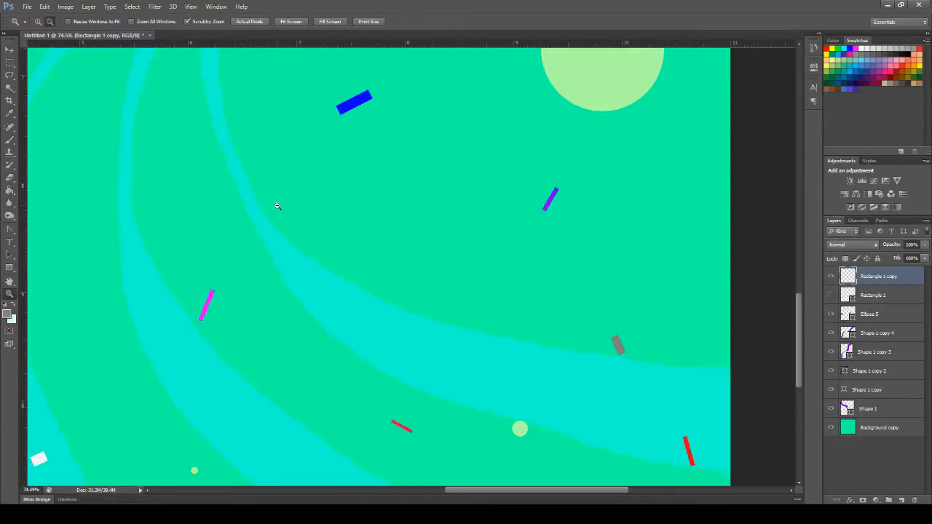
{"action": "left_click_drag", "start_coordinate": [278, 206], "coordinate": [277, 206]}
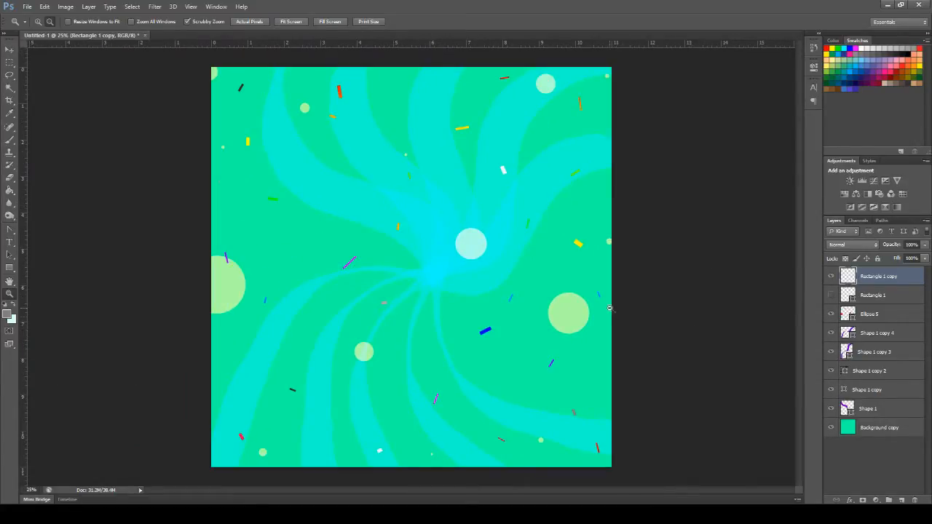
{"action": "left_click_drag", "start_coordinate": [608, 305], "coordinate": [677, 316]}
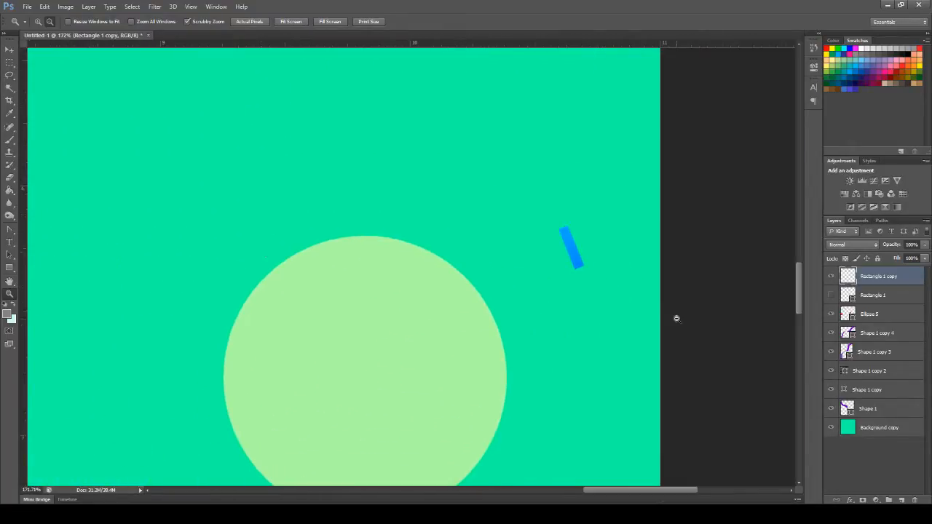
{"action": "left_click", "coordinate": [9, 88]}
{"action": "left_click", "coordinate": [575, 258]}
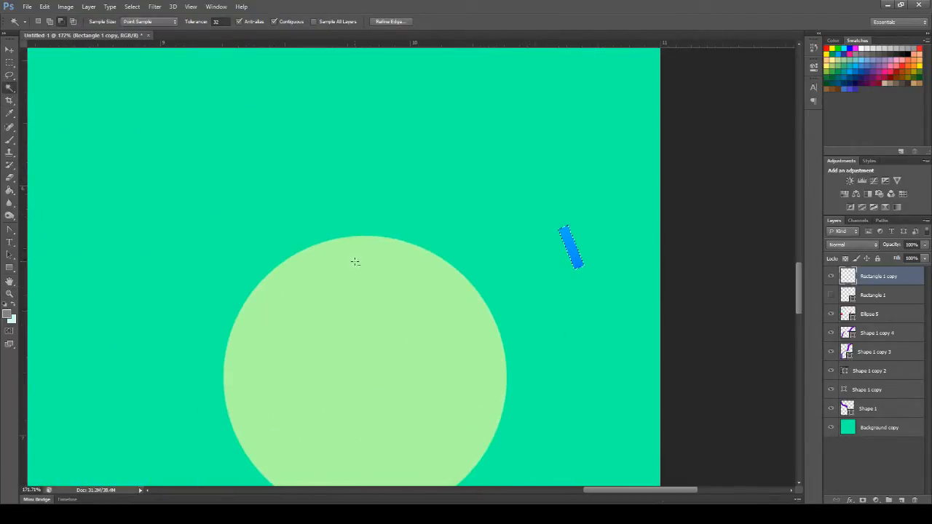
{"action": "key", "text": "i"}
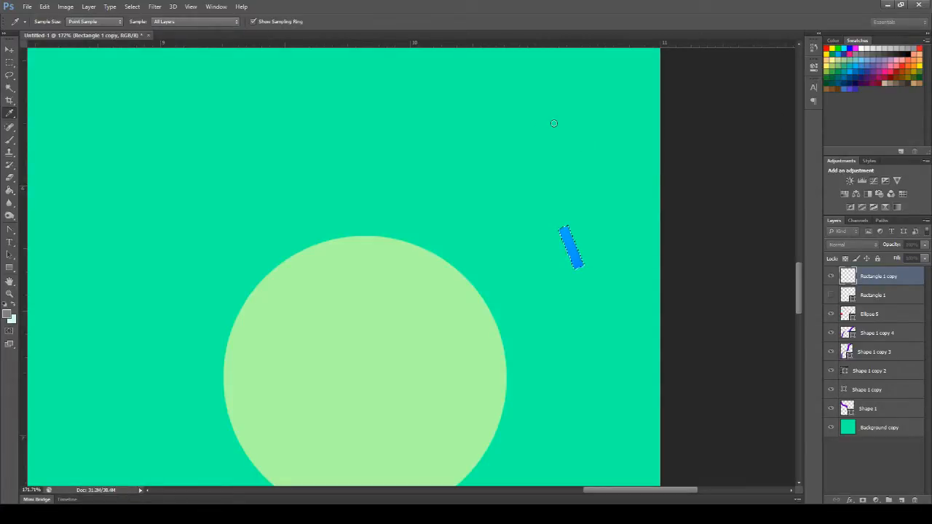
{"action": "key", "text": "w"}
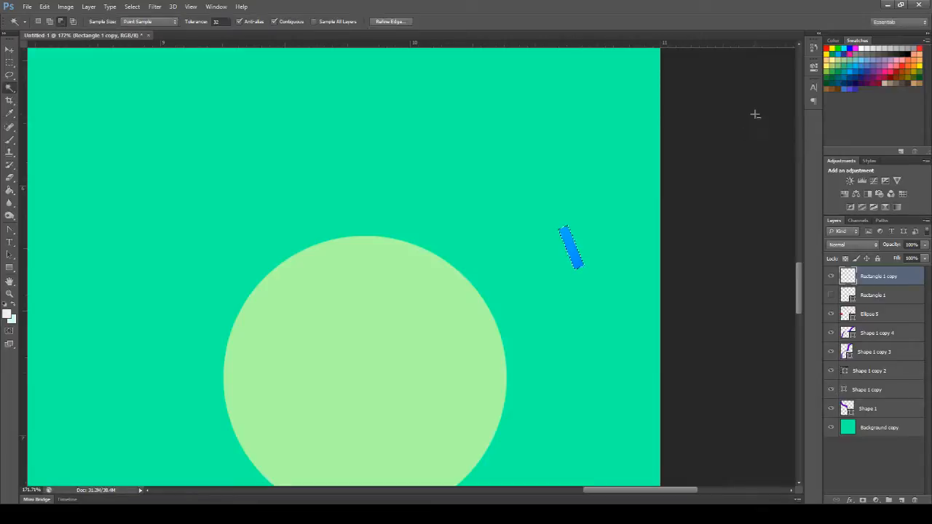
{"action": "left_click", "coordinate": [10, 190]}
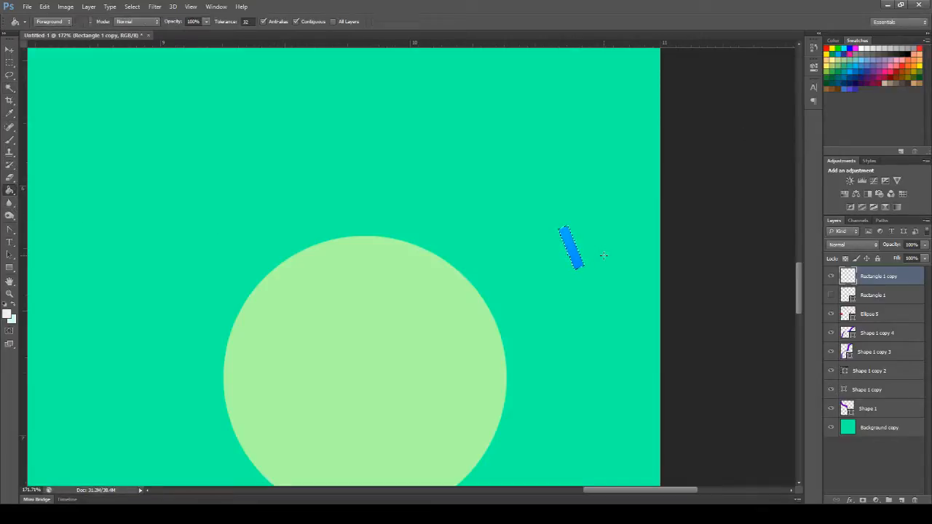
{"action": "left_click", "coordinate": [575, 261]}
{"action": "key", "text": "ctrl+d"}
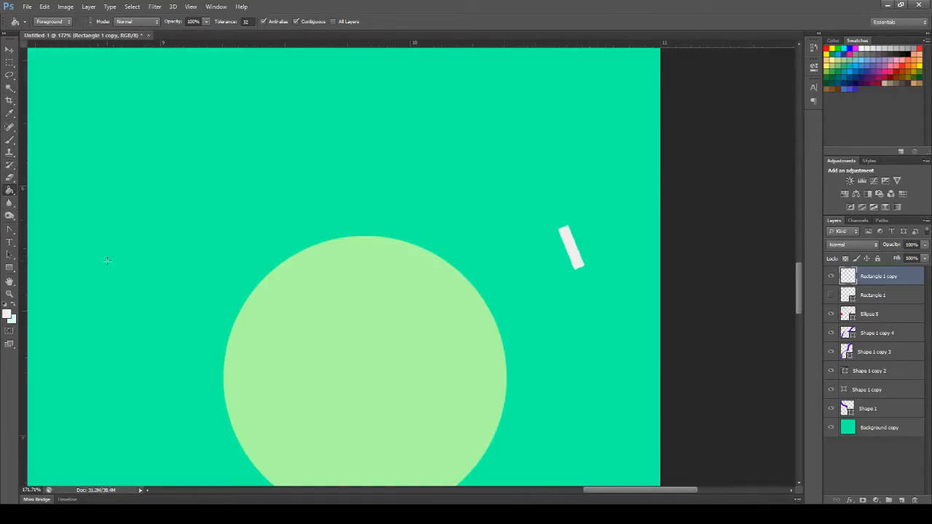
Step: Lower the opacity of the confetti dashes' layer, Rectangle 1 copy, to 85%
{"action": "left_click", "coordinate": [8, 295]}
{"action": "left_click_drag", "start_coordinate": [391, 210], "coordinate": [325, 222]}
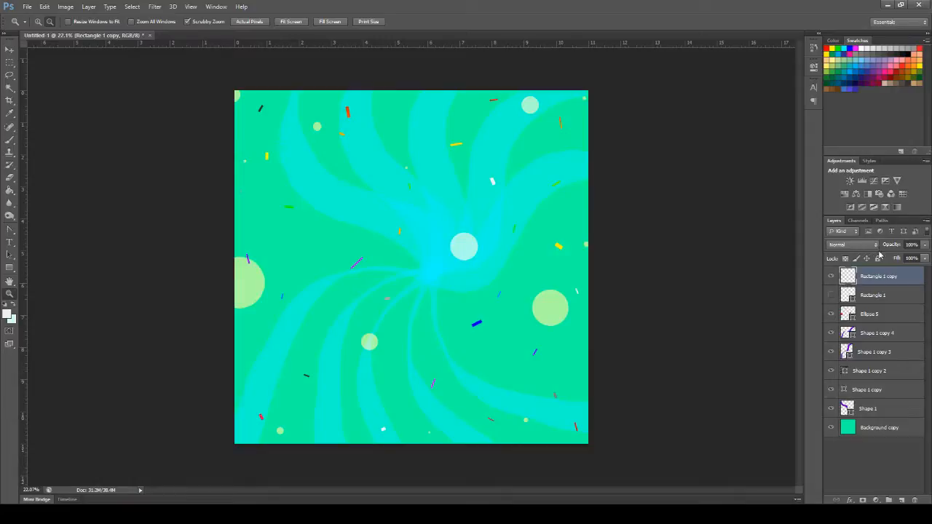
{"action": "mouse_move", "coordinate": [924, 246]}
{"action": "left_mouse_down"}
{"action": "mouse_move", "coordinate": [923, 256]}
{"action": "mouse_move", "coordinate": [900, 259]}
{"action": "mouse_move", "coordinate": [918, 262]}
{"action": "left_mouse_up"}
{"action": "left_click_drag", "start_coordinate": [917, 262], "coordinate": [918, 262]}
{"action": "key", "text": "0"}
{"action": "key", "text": "ctrl+z"}
Step: Rename the Ellipse 5 layer as Bubbles
{"action": "double_click", "coordinate": [871, 314]}
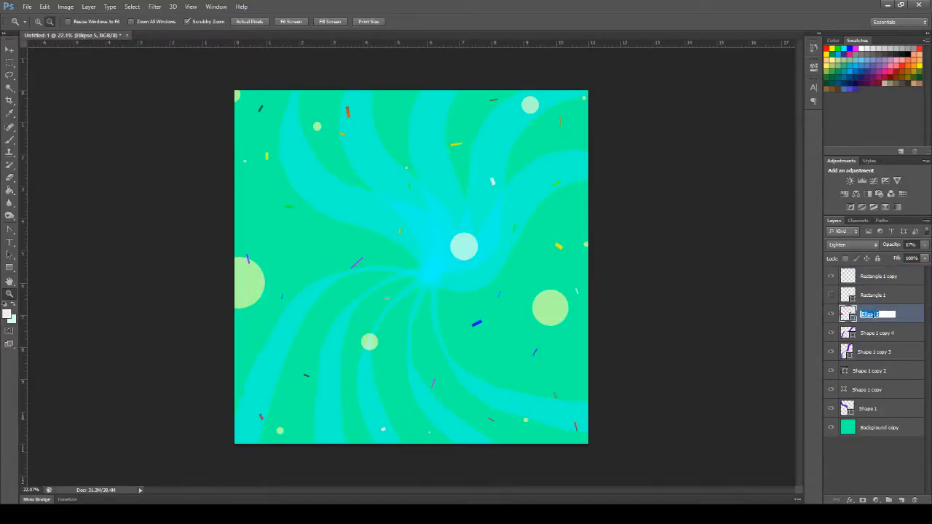
{"action": "type", "text": "bubbl"}
{"action": "key", "text": "BackSpace"}
{"action": "key", "text": "BackSpace"}
{"action": "key", "text": "BackSpace"}
{"action": "key", "text": "BackSpace"}
{"action": "type", "text": "Bubbles"}
{"action": "key", "text": "Return"}
Step: Rename the Rectangle 1 copy layer as Confetti
{"action": "double_click", "coordinate": [872, 277]}
{"action": "type", "text": "Confett"}
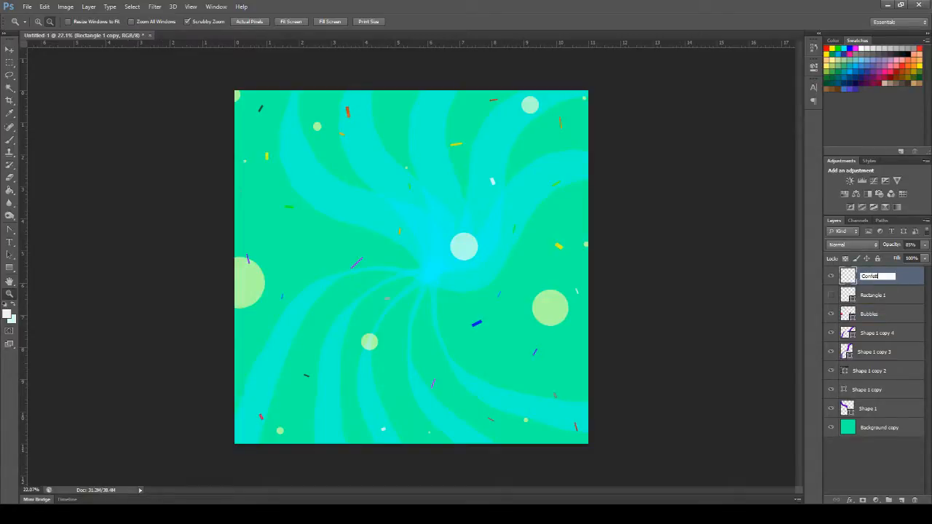
{"action": "type", "text": "i"}
{"action": "key", "text": "Return"}
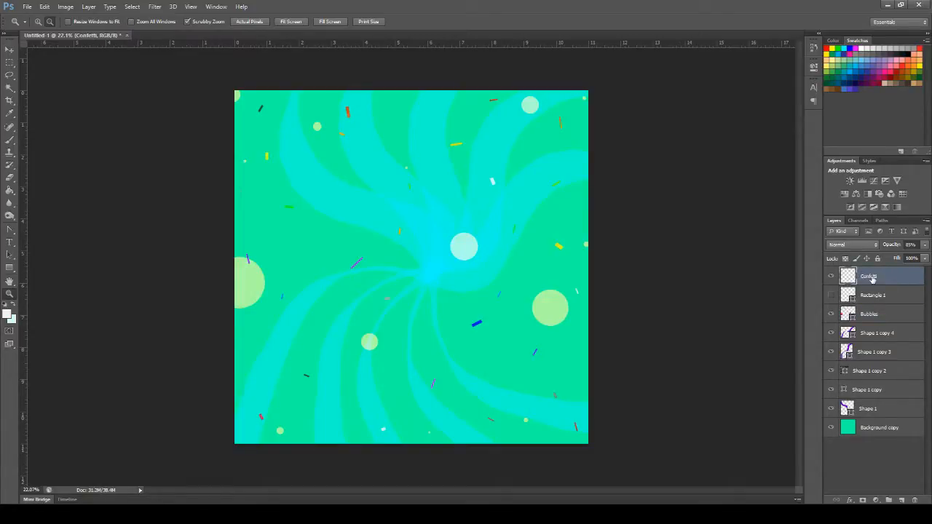
Step: Rename the Shape 1 copy 4 layer as Ribbon4
{"action": "left_click", "coordinate": [901, 339]}
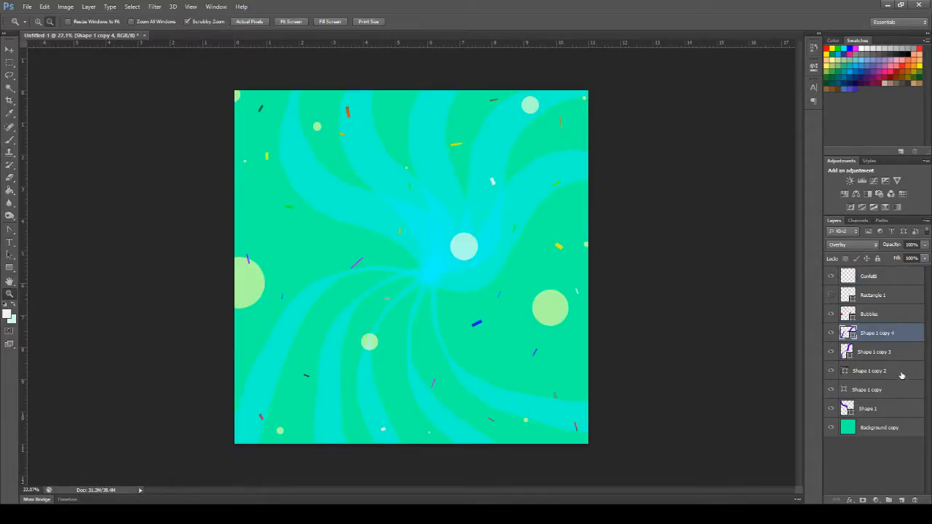
{"action": "left_click", "coordinate": [899, 410], "text": "shift"}
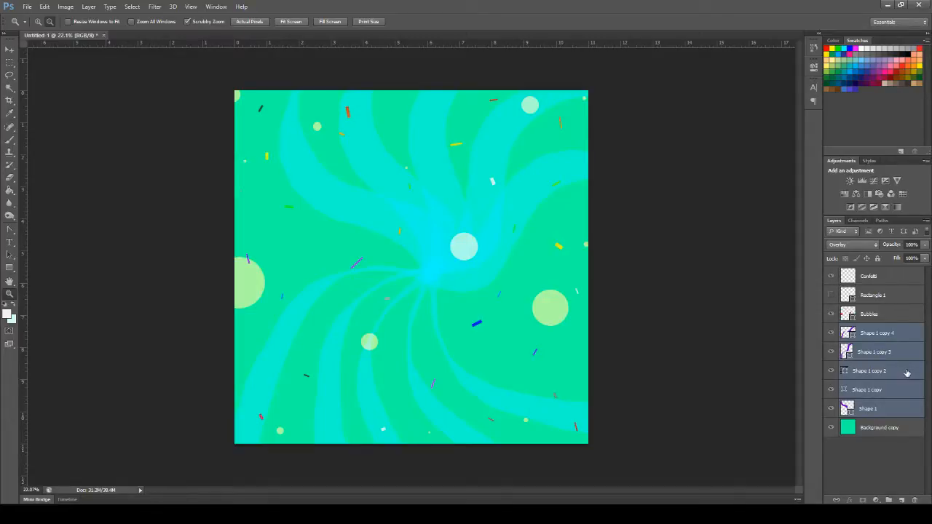
{"action": "left_click", "coordinate": [883, 334]}
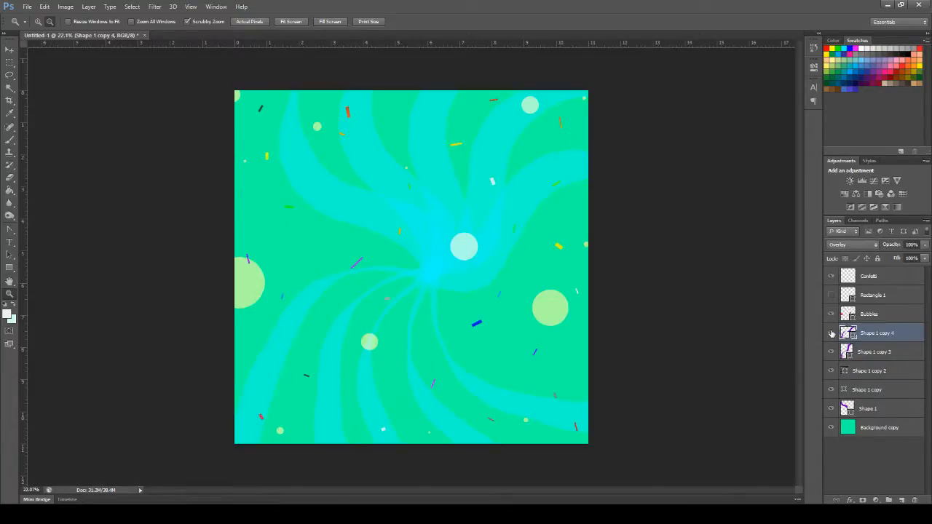
{"action": "double_click", "coordinate": [873, 333]}
{"action": "type", "text": "Ribbon4"}
{"action": "key", "text": "Return"}
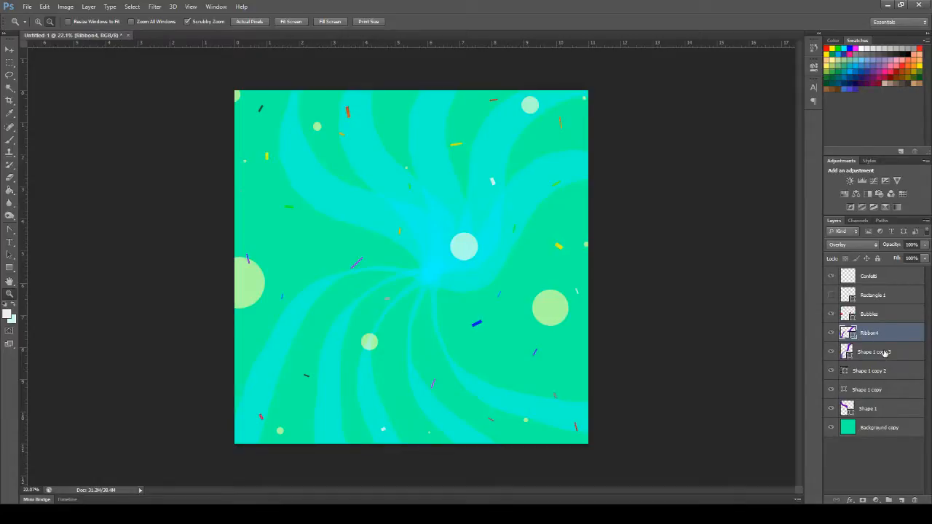
Step: Rename the Shape 1 copy 3 layer as Ribbon3
{"action": "double_click", "coordinate": [882, 351]}
{"action": "type", "text": "Ribbon"}
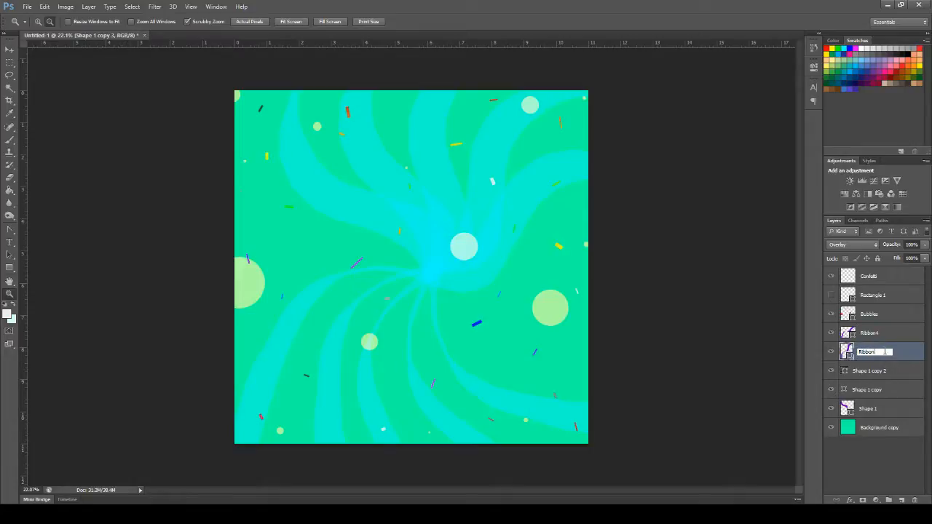
{"action": "type", "text": "3"}
{"action": "key", "text": "Return"}
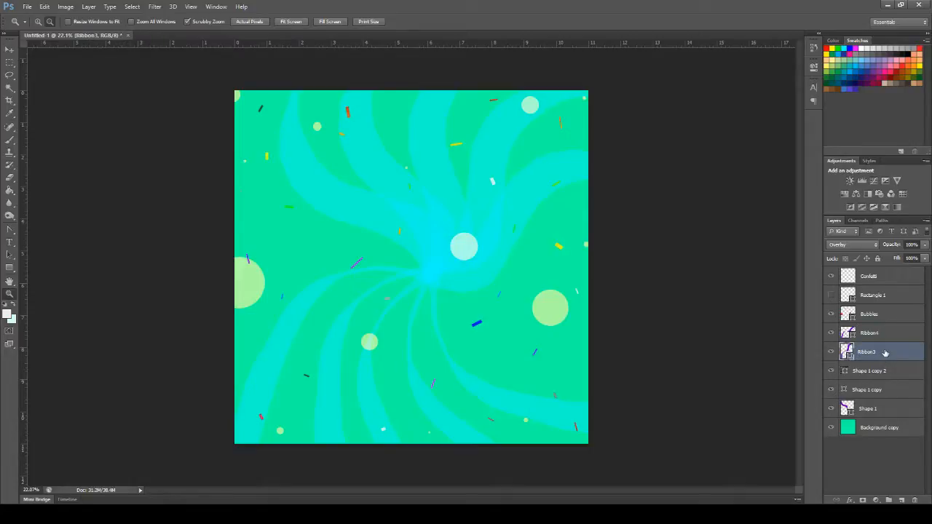
Step: Rename the Shape 1 copy 2 layer as Ribbon2 and the Shape 1 copy layer as Ribbon1
{"action": "double_click", "coordinate": [875, 371]}
{"action": "type", "text": "Ribbon2"}
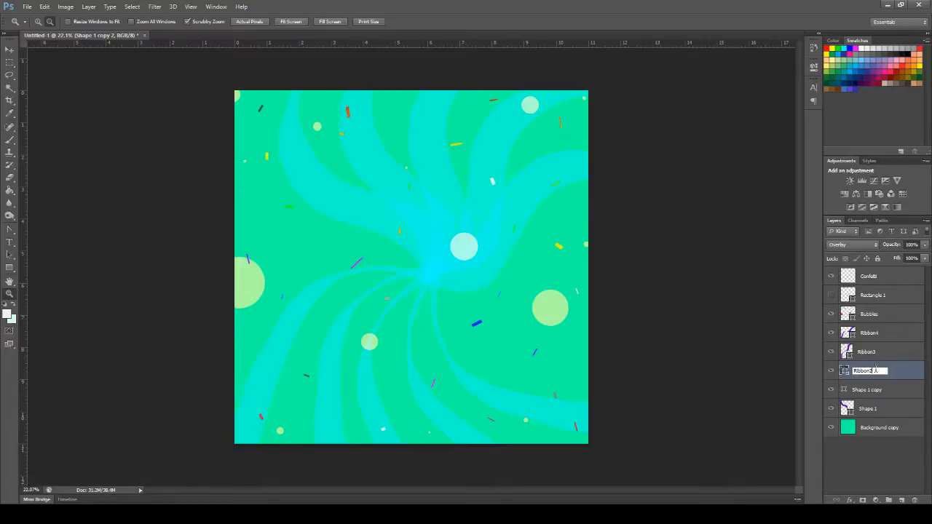
{"action": "key", "text": "Return"}
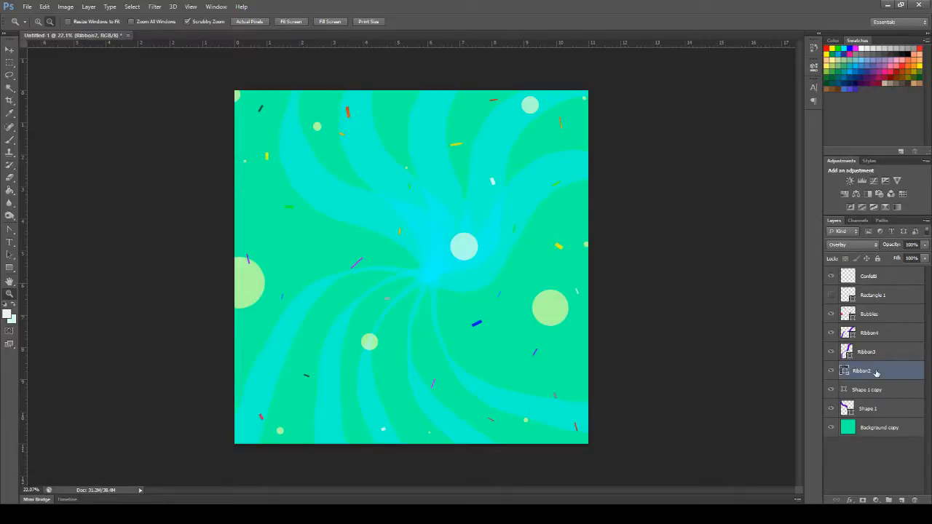
{"action": "double_click", "coordinate": [872, 389]}
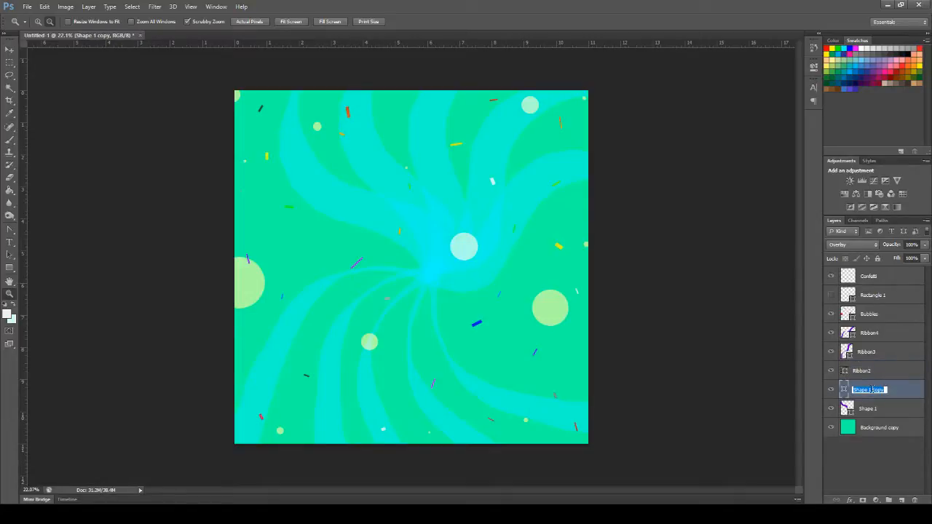
{"action": "type", "text": "Ribbon1"}
{"action": "key", "text": "Return"}
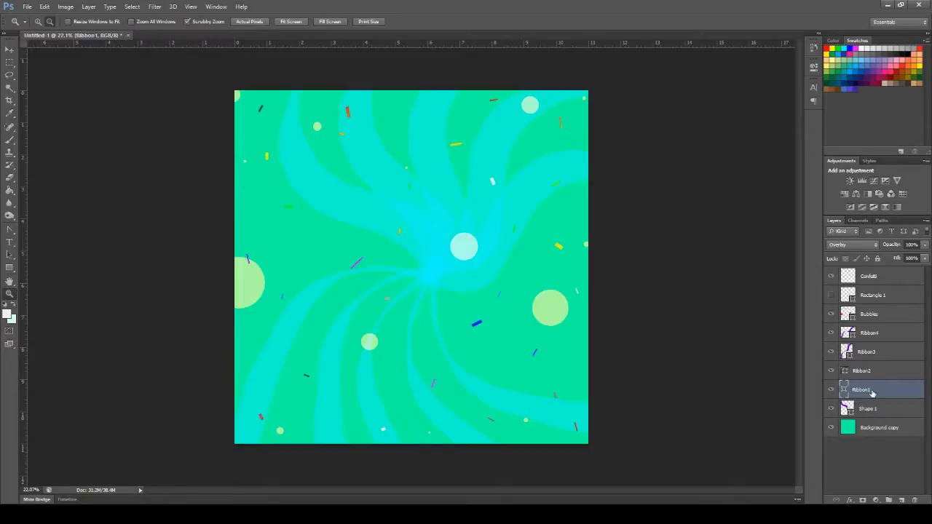
Step: Change the number in the Ribbon4 layer's name so that it reads Ribbon5
{"action": "left_click", "coordinate": [831, 408]}
{"action": "double_click", "coordinate": [877, 334]}
{"action": "left_click", "coordinate": [877, 334]}
{"action": "key", "text": "BackSpace"}
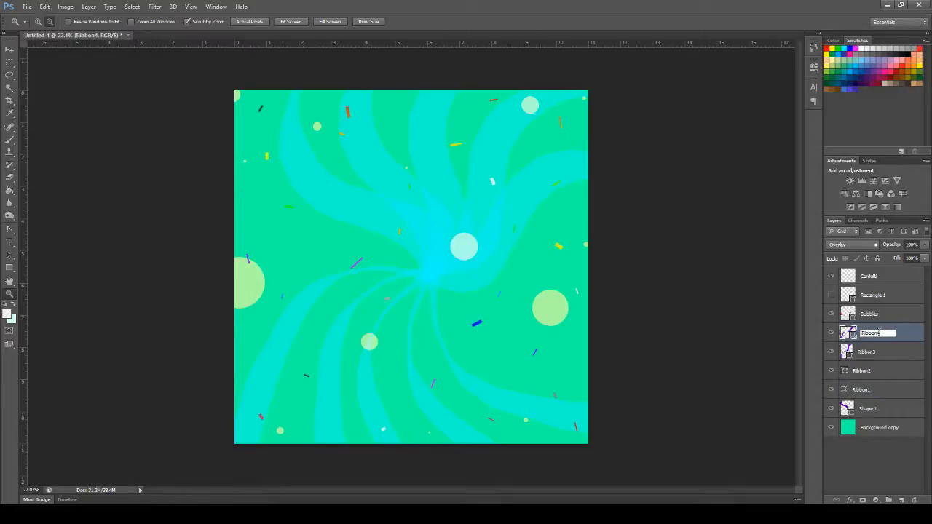
{"action": "type", "text": "5"}
{"action": "key", "text": "Return"}
Step: Change the number in the Ribbon3 layer's name so that it reads Ribbon4
{"action": "double_click", "coordinate": [872, 352]}
{"action": "left_click", "coordinate": [873, 351]}
{"action": "key", "text": "BackSpace"}
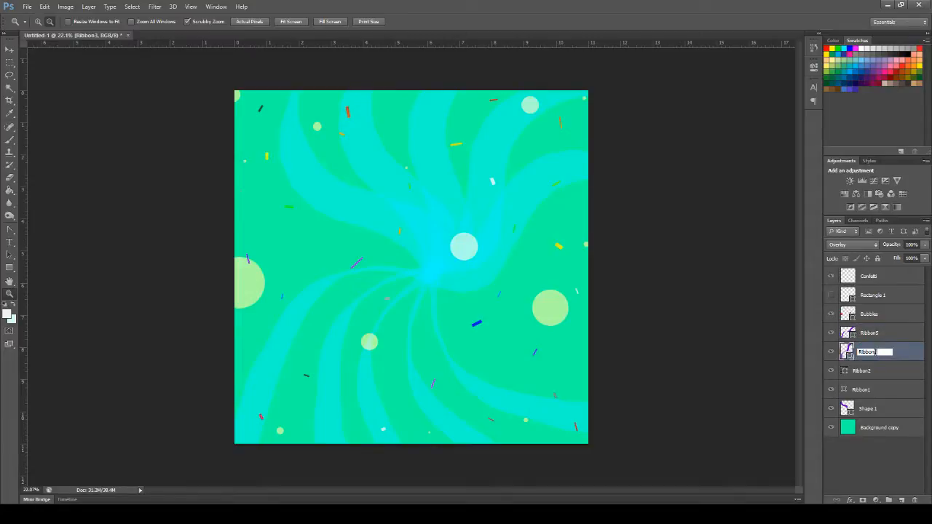
{"action": "type", "text": "4"}
{"action": "key", "text": "Return"}
Step: Change the number in the Ribbon2 layer's name so that it reads Ribbon3
{"action": "double_click", "coordinate": [870, 372]}
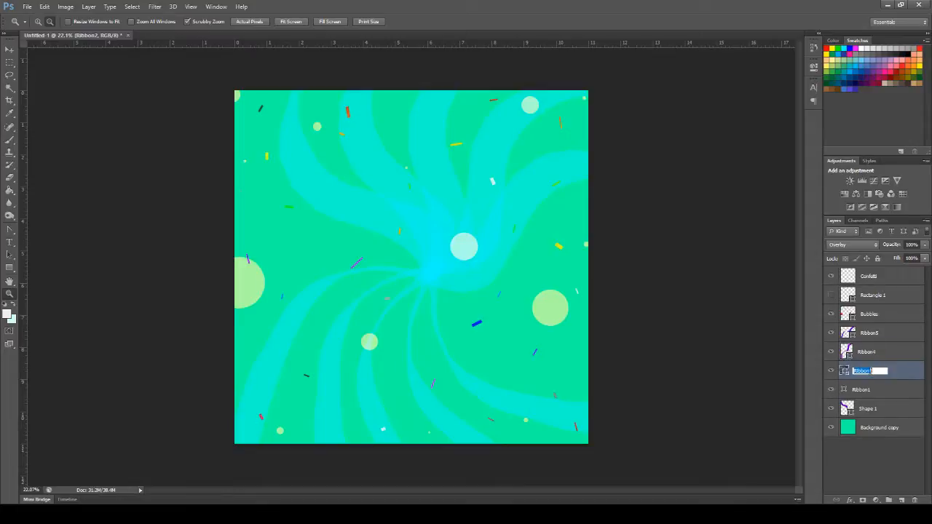
{"action": "left_click", "coordinate": [870, 371]}
{"action": "key", "text": "BackSpace"}
{"action": "type", "text": "3"}
{"action": "key", "text": "Return"}
Step: Change the number in the Ribbon1 layer's name so that it reads Ribbon2
{"action": "double_click", "coordinate": [866, 389]}
{"action": "left_click", "coordinate": [872, 389]}
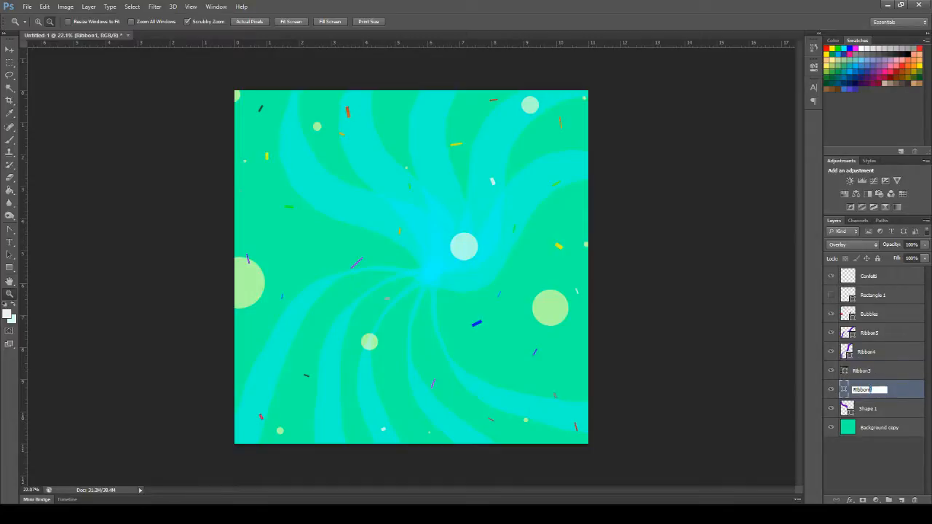
{"action": "key", "text": "BackSpace"}
{"action": "type", "text": "2"}
{"action": "key", "text": "Return"}
Step: Rename the Shape 1 layer as Ribbon1
{"action": "double_click", "coordinate": [871, 410]}
{"action": "type", "text": "Ribbon1"}
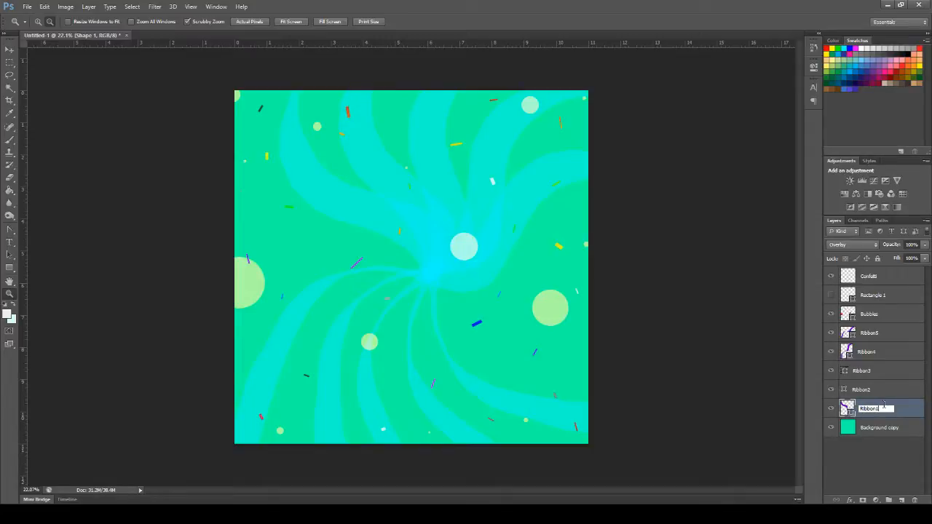
{"action": "key", "text": "Return"}
Step: Go through the ribbon layers and hide and show Ribbon2 to identify which ribbon it holds
{"action": "left_click", "coordinate": [886, 372]}
{"action": "left_click", "coordinate": [883, 391]}
{"action": "left_click", "coordinate": [882, 375]}
{"action": "left_click", "coordinate": [884, 387]}
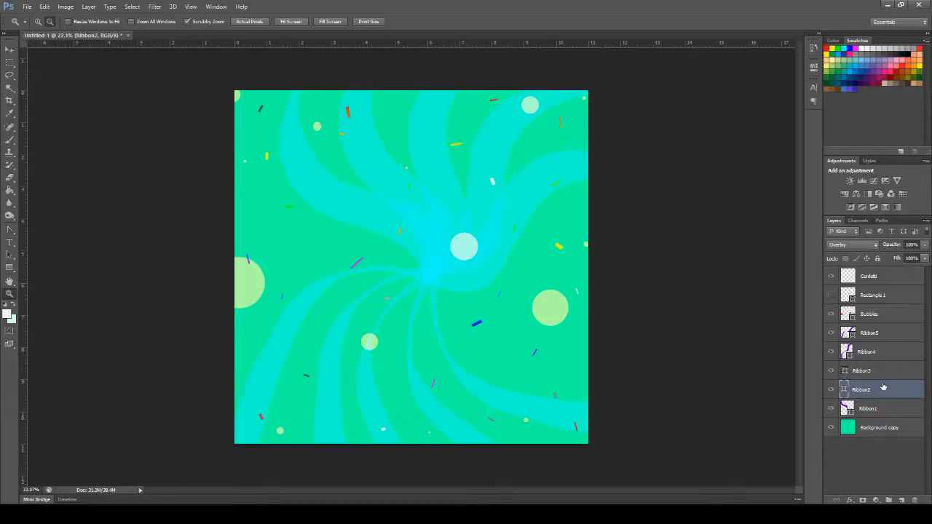
{"action": "left_click", "coordinate": [901, 351]}
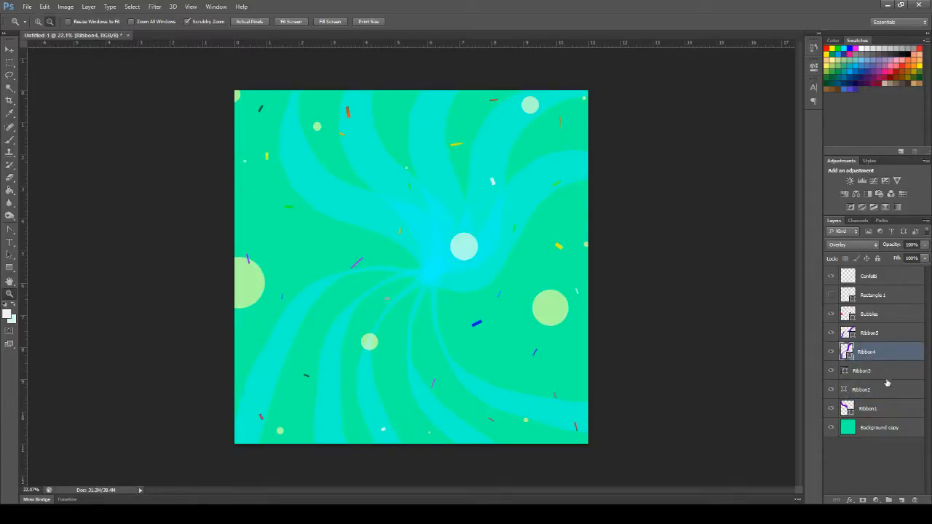
{"action": "left_click", "coordinate": [886, 393]}
{"action": "left_click", "coordinate": [830, 390]}
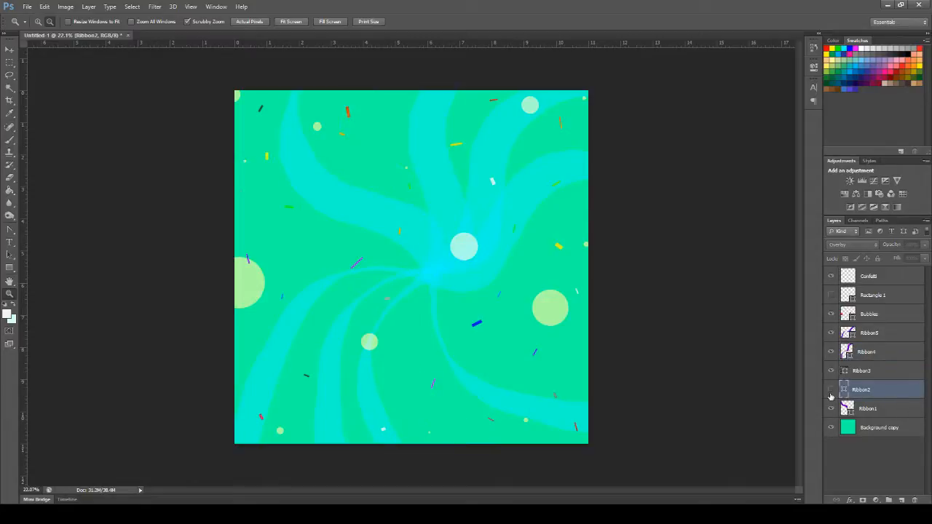
{"action": "left_click", "coordinate": [831, 390]}
{"action": "left_click", "coordinate": [831, 390]}
{"action": "left_click", "coordinate": [830, 390]}
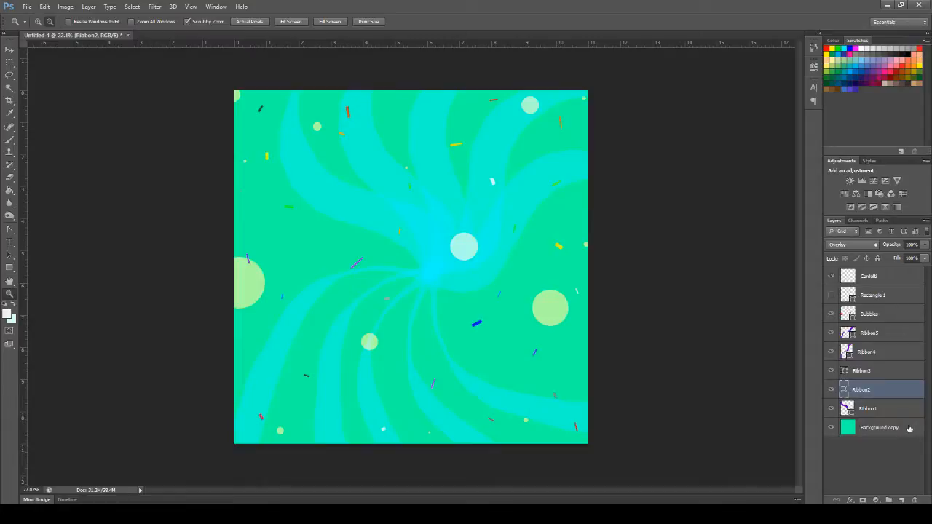
Step: Rename the Background copy layer as Background and deselect all layers
{"action": "double_click", "coordinate": [879, 428]}
{"action": "type", "text": "Ba"}
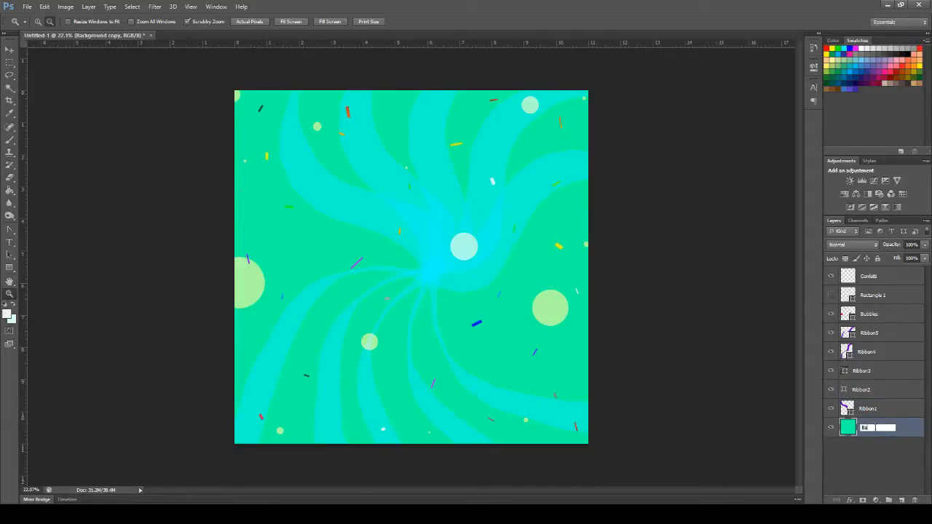
{"action": "type", "text": "ckground"}
{"action": "key", "text": "Return"}
{"action": "left_click", "coordinate": [893, 445]}
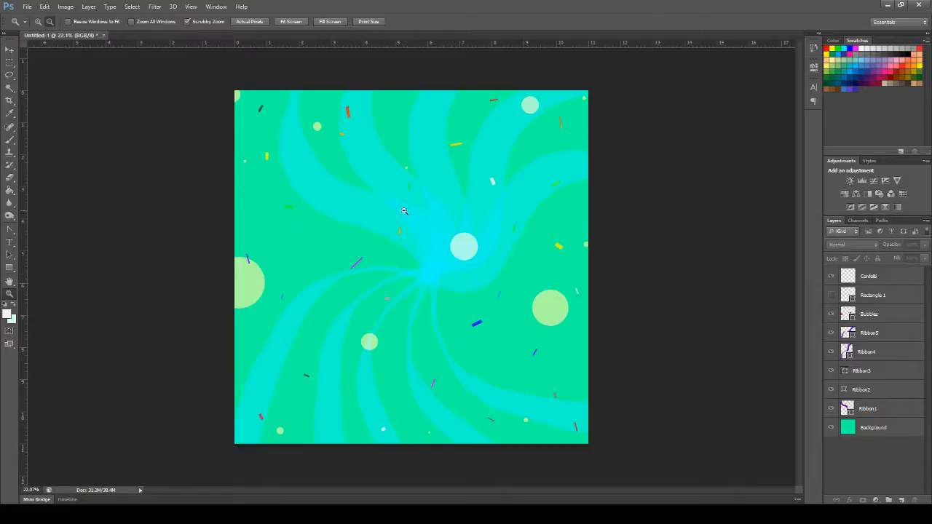
{"action": "left_click", "coordinate": [424, 289]}
{"action": "left_click", "coordinate": [423, 289]}
{"action": "left_click", "coordinate": [424, 290]}
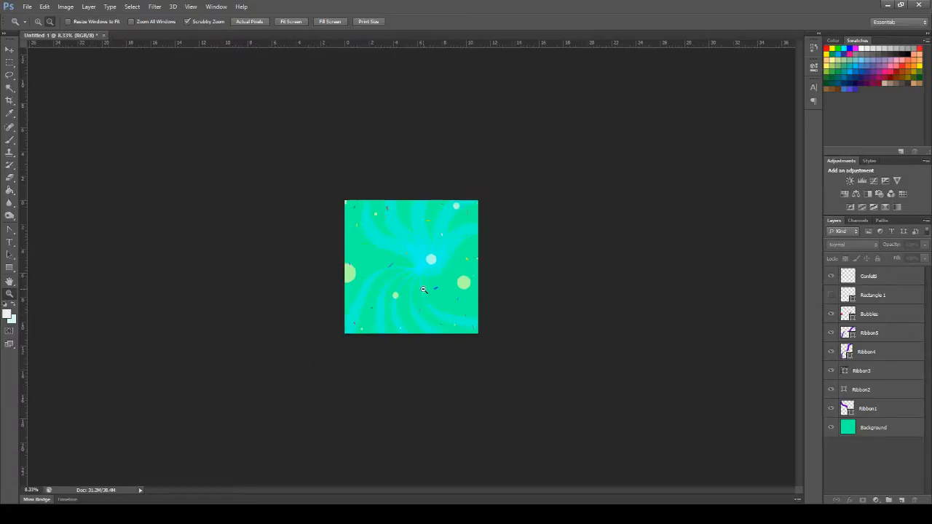
{"action": "left_click", "coordinate": [424, 290]}
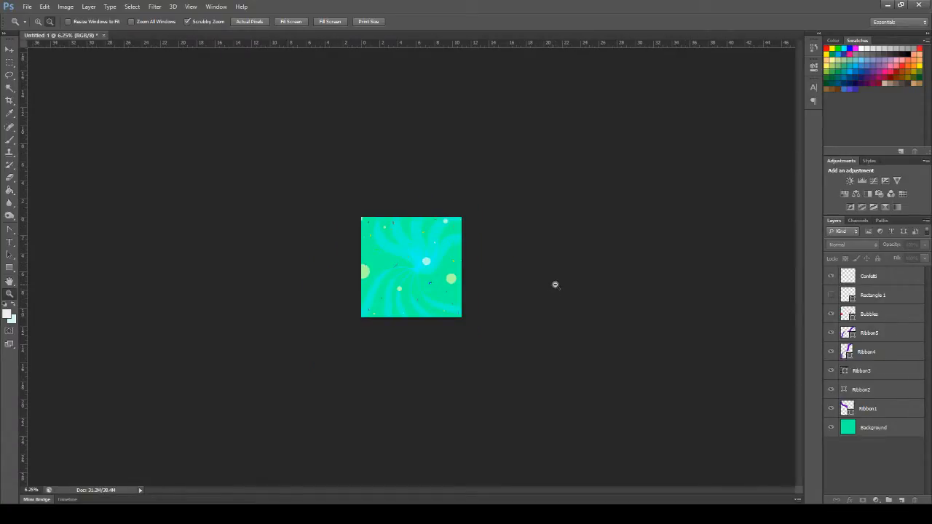
{"action": "left_click", "coordinate": [38, 22]}
{"action": "left_click_drag", "start_coordinate": [426, 256], "coordinate": [423, 256]}
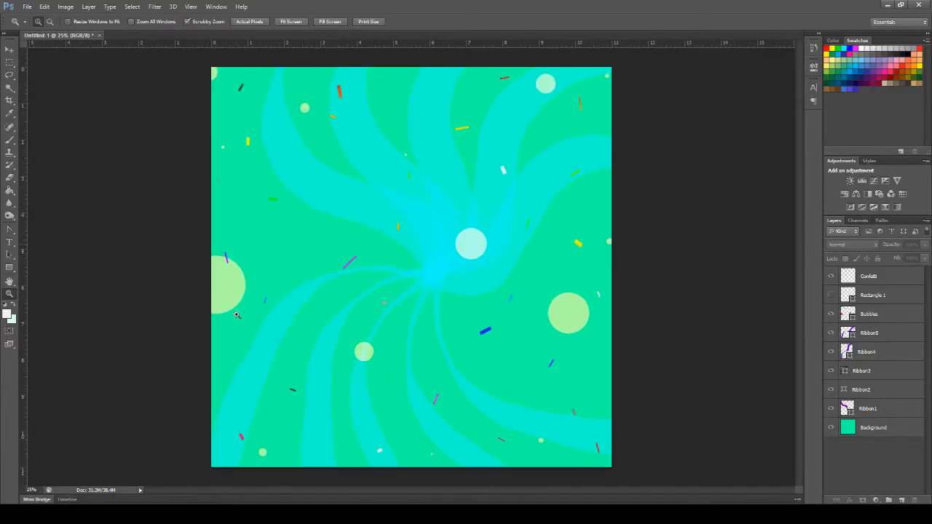
Step: Set the foreground colour to light pink and ready the Brush tool with a size of 95
{"action": "key", "text": "i"}
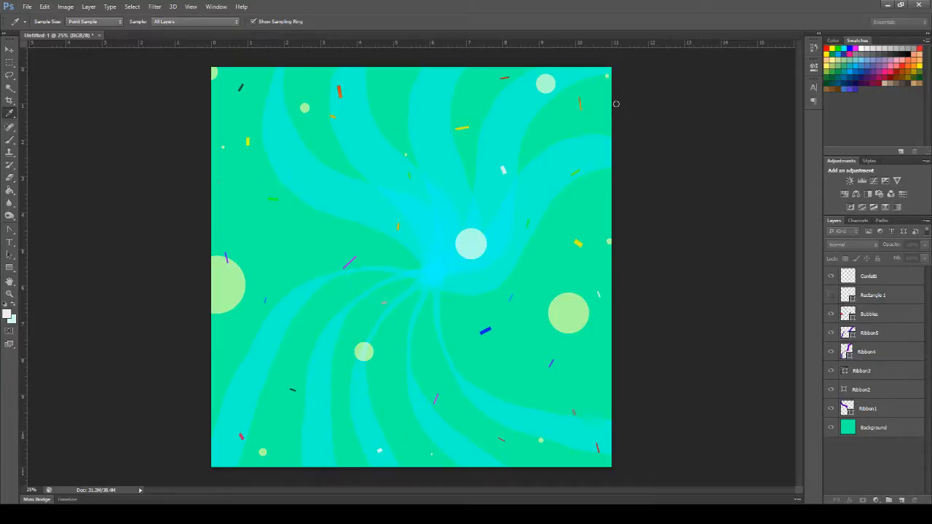
{"action": "key", "text": "z"}
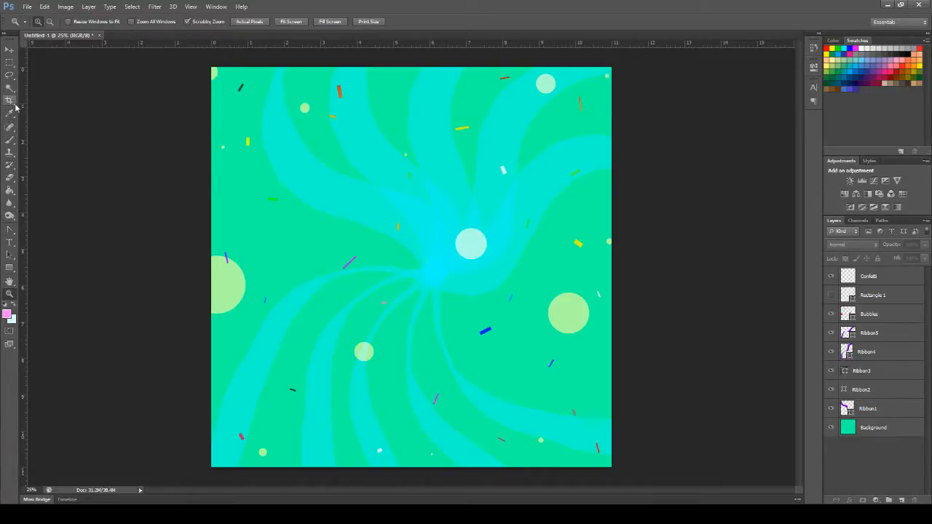
{"action": "left_click", "coordinate": [10, 139]}
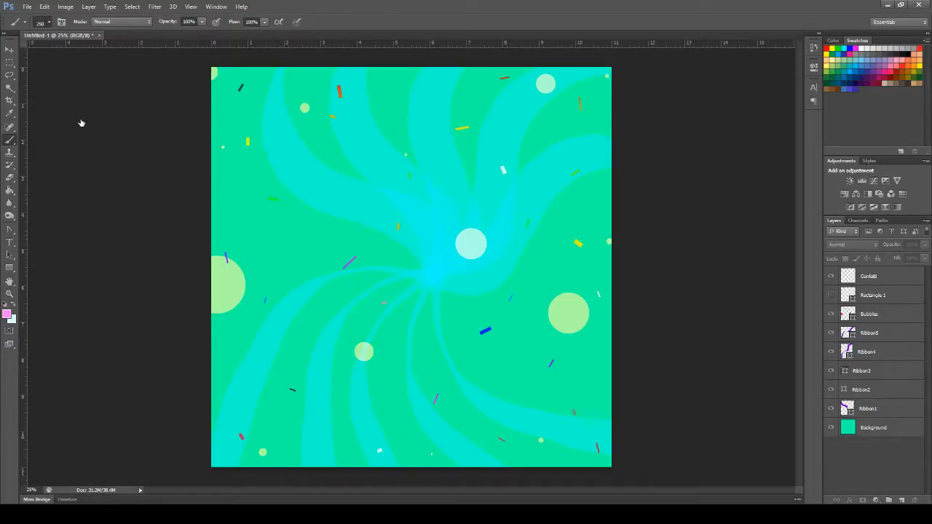
{"action": "left_click", "coordinate": [41, 132]}
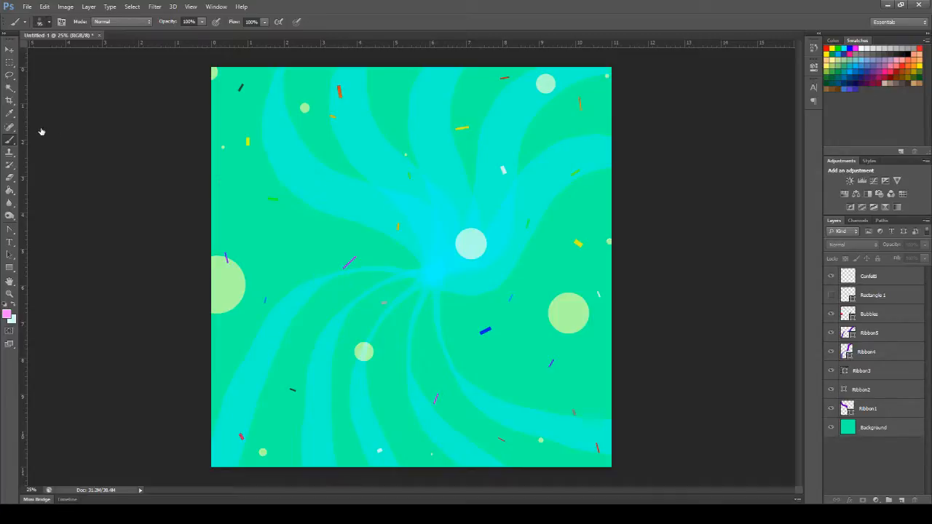
Step: Add a new empty layer directly above the Confetti layer
{"action": "left_click", "coordinate": [890, 279]}
{"action": "left_click", "coordinate": [901, 500]}
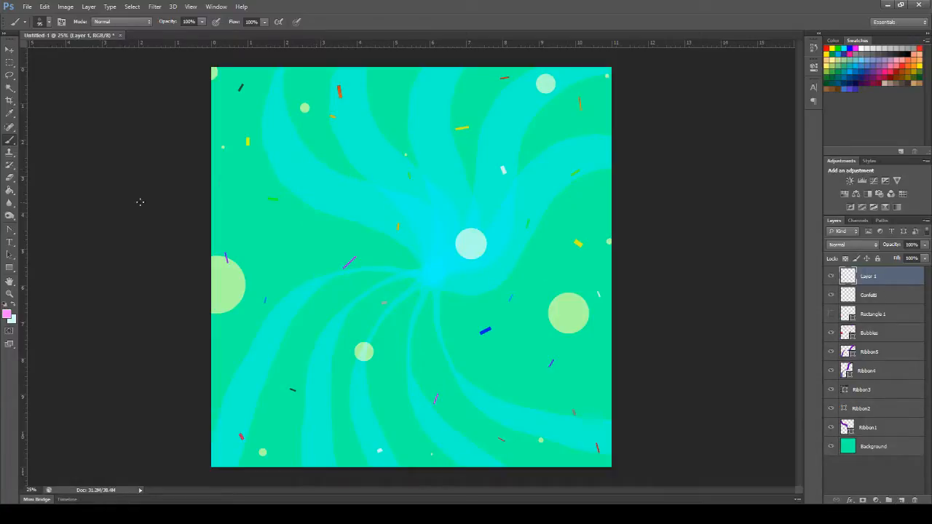
Step: Try scattering translucent pink brush shapes across Layer 1 at brush size 250, undoing each stroke
{"action": "key", "text": "bracketright"}
{"action": "key", "text": "bracketright"}
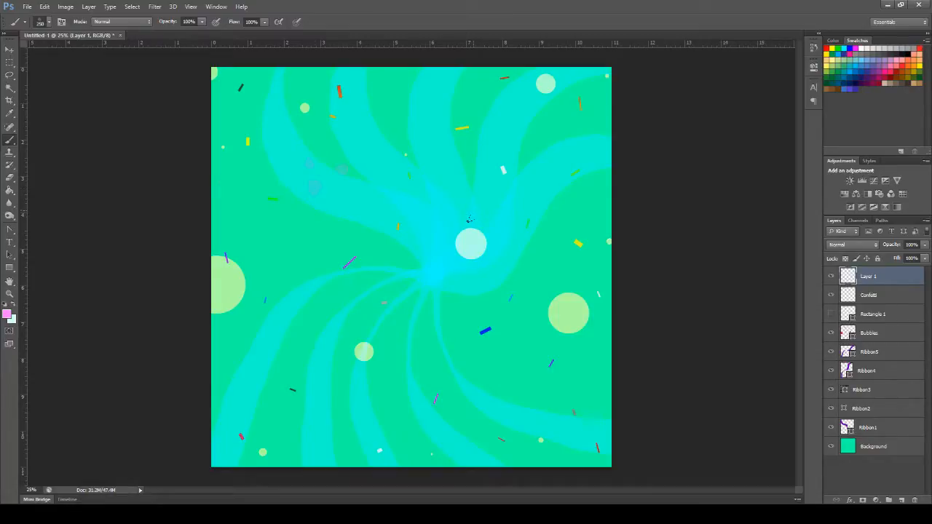
{"action": "key", "text": "ctrl+z"}
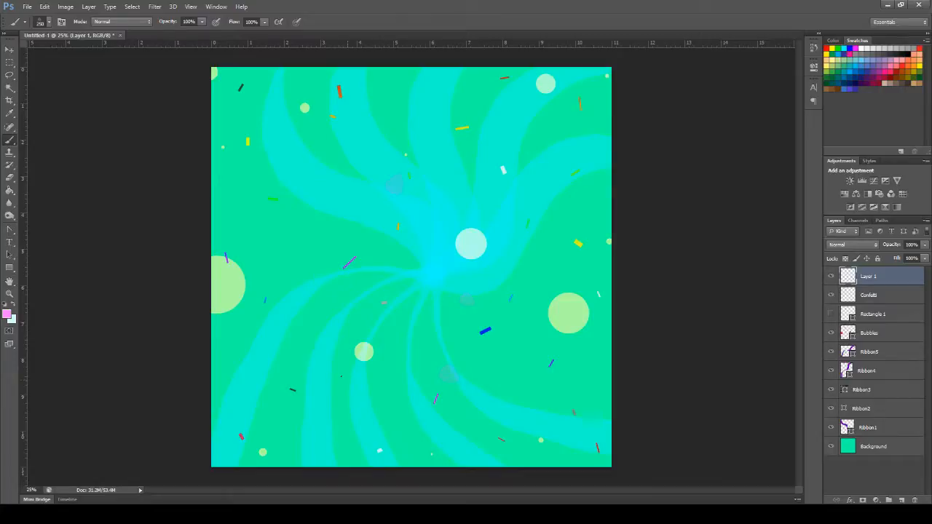
{"action": "key", "text": "ctrl+z"}
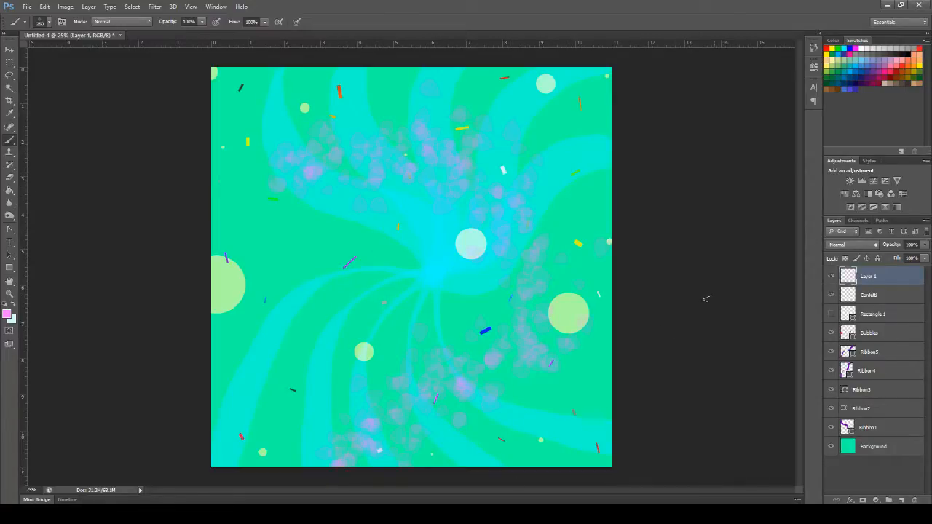
{"action": "key", "text": "ctrl+z"}
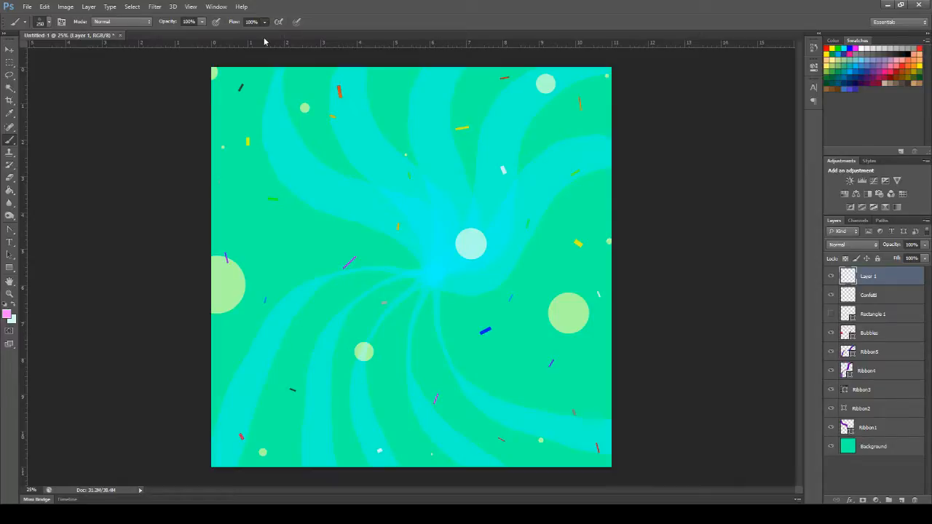
Step: Try a stroke with the brush flow at 50%, undo it and restore the flow to 100%
{"action": "key", "text": "shift+5"}
{"action": "key", "text": "shift+3"}
{"action": "key", "text": "shift+5"}
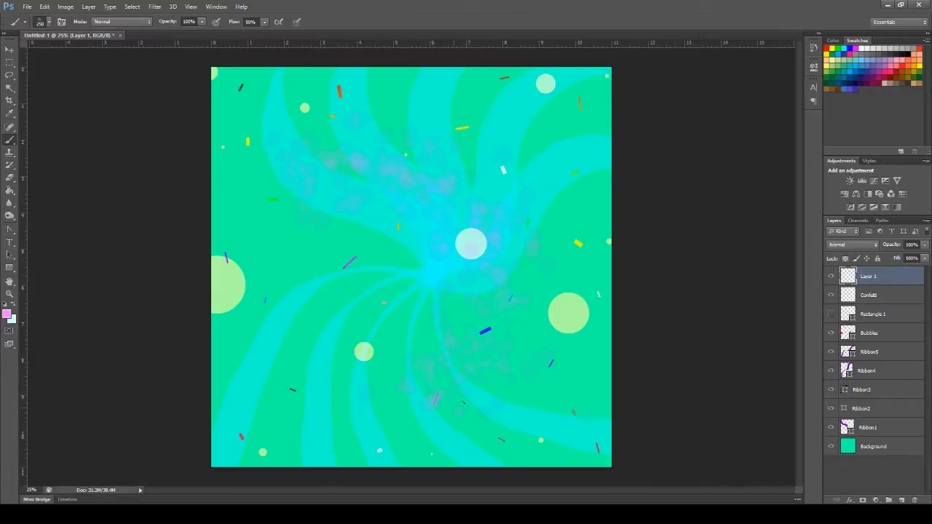
{"action": "key", "text": "ctrl+z"}
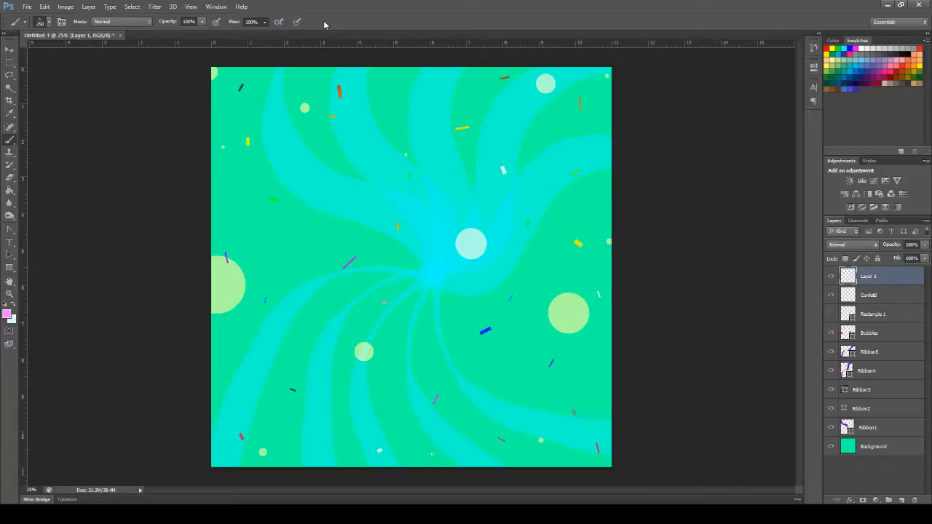
{"action": "key", "text": "shift+0"}
Step: Open the brush settings and try leaf strokes across the canvas at brush sizes 150 and 300, undoing each one
{"action": "left_click", "coordinate": [64, 24]}
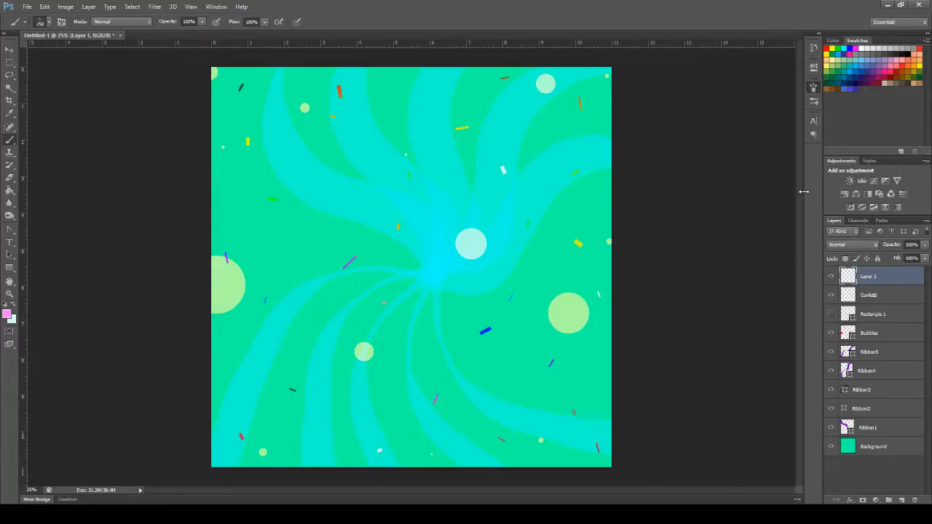
{"action": "left_click", "coordinate": [785, 106]}
{"action": "key", "text": "ctrl+z"}
{"action": "key", "text": "bracketright"}
{"action": "key", "text": "bracketright"}
{"action": "key", "text": "bracketright"}
{"action": "mouse_move", "coordinate": [476, 233]}
{"action": "left_mouse_down"}
{"action": "mouse_move", "coordinate": [462, 326]}
{"action": "mouse_move", "coordinate": [491, 390]}
{"action": "left_mouse_up"}
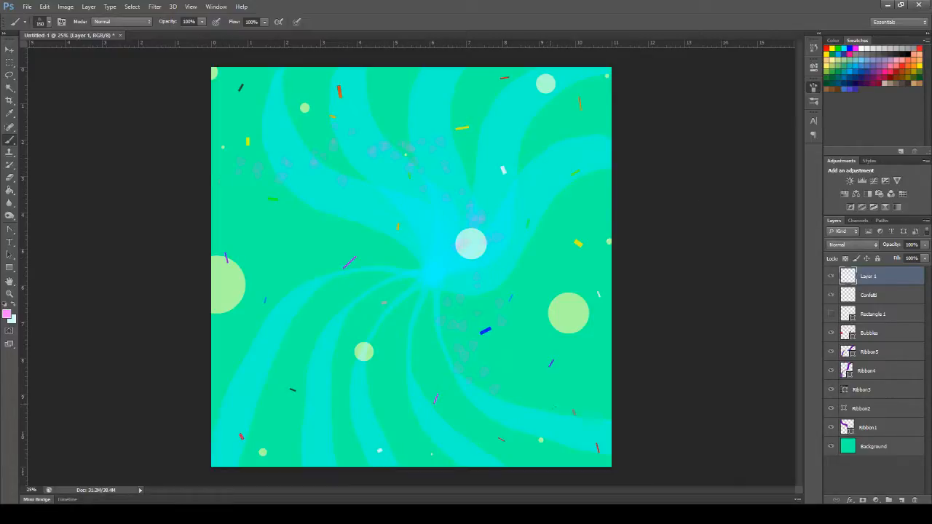
{"action": "key", "text": "ctrl+z"}
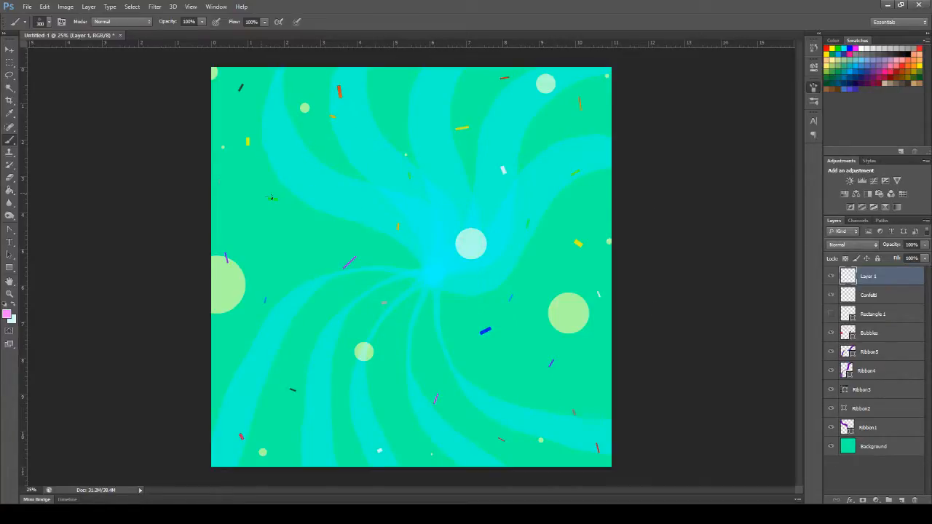
{"action": "mouse_move", "coordinate": [408, 174]}
{"action": "left_mouse_down"}
{"action": "mouse_move", "coordinate": [479, 231]}
{"action": "mouse_move", "coordinate": [447, 328]}
{"action": "left_mouse_up"}
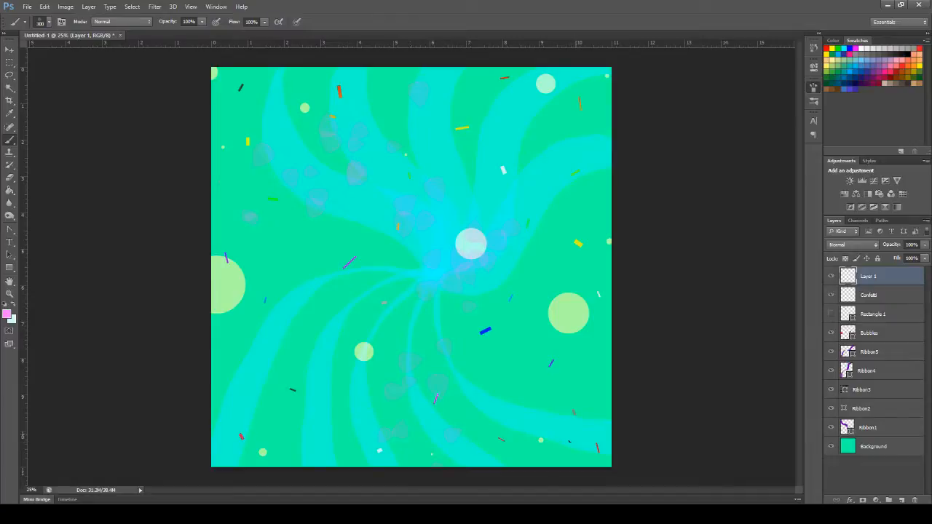
{"action": "key", "text": "ctrl+z"}
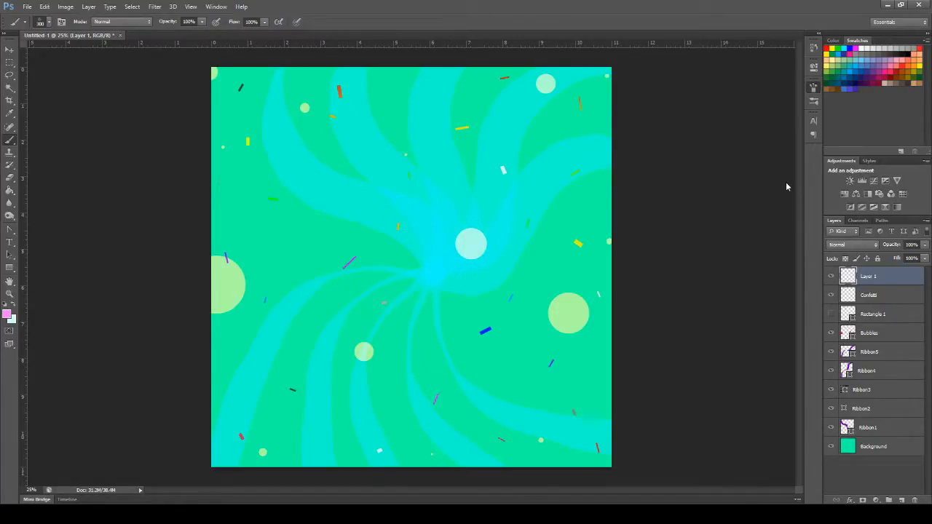
Step: Try covering the canvas with leaf strokes at brush size 433 and undo them
{"action": "mouse_move", "coordinate": [231, 104]}
{"action": "left_mouse_down"}
{"action": "mouse_move", "coordinate": [430, 260]}
{"action": "mouse_move", "coordinate": [536, 421]}
{"action": "left_mouse_up"}
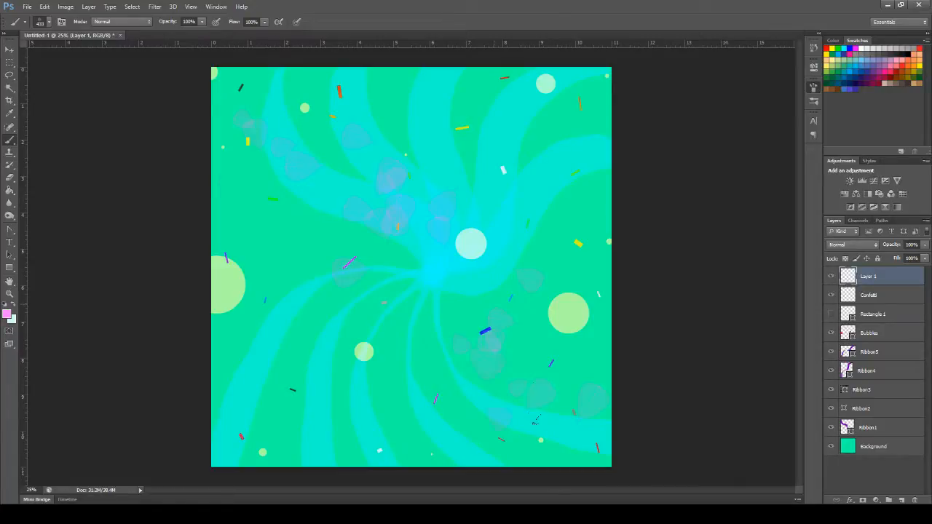
{"action": "mouse_move", "coordinate": [549, 109]}
{"action": "left_mouse_down"}
{"action": "mouse_move", "coordinate": [351, 244]}
{"action": "mouse_move", "coordinate": [240, 284]}
{"action": "mouse_move", "coordinate": [285, 466]}
{"action": "mouse_move", "coordinate": [426, 279]}
{"action": "mouse_move", "coordinate": [529, 201]}
{"action": "left_mouse_up"}
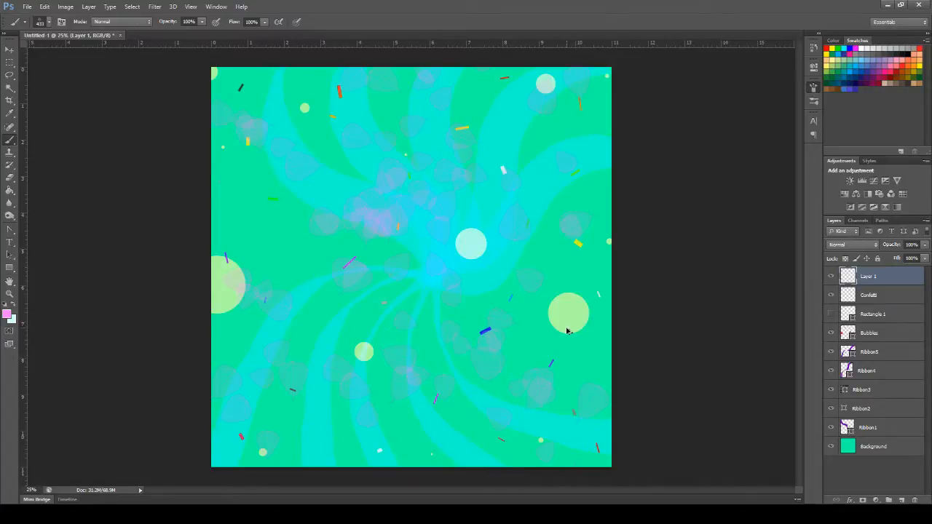
{"action": "key", "text": "ctrl+alt+z"}
{"action": "key", "text": "ctrl+alt+z"}
{"action": "key", "text": "ctrl+alt+z"}
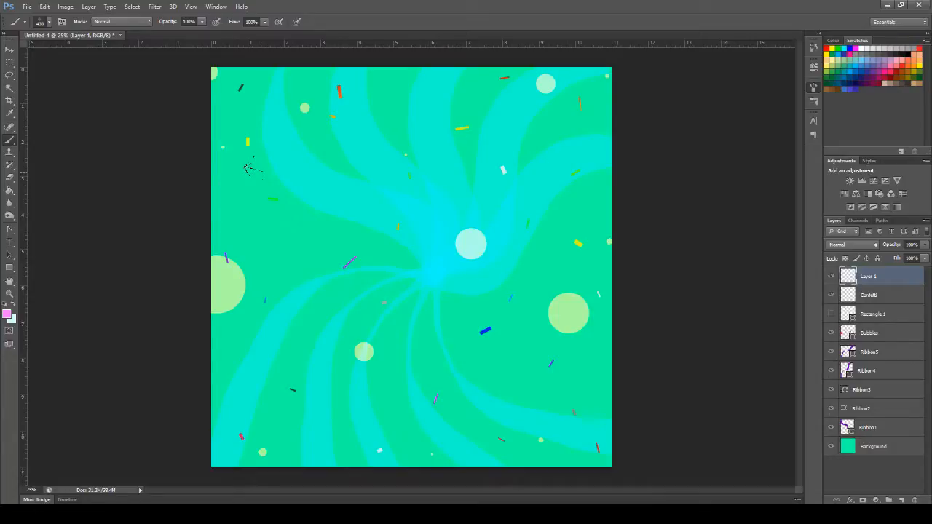
Step: Scatter translucent pink leaves across the whole canvas on Layer 1 with the brush at size 433
{"action": "mouse_move", "coordinate": [248, 169]}
{"action": "left_mouse_down"}
{"action": "mouse_move", "coordinate": [267, 136]}
{"action": "mouse_move", "coordinate": [242, 91]}
{"action": "mouse_move", "coordinate": [225, 126]}
{"action": "mouse_move", "coordinate": [389, 109]}
{"action": "mouse_move", "coordinate": [545, 126]}
{"action": "mouse_move", "coordinate": [573, 223]}
{"action": "mouse_move", "coordinate": [445, 289]}
{"action": "mouse_move", "coordinate": [265, 327]}
{"action": "mouse_move", "coordinate": [223, 400]}
{"action": "mouse_move", "coordinate": [484, 451]}
{"action": "mouse_move", "coordinate": [676, 437]}
{"action": "mouse_move", "coordinate": [385, 218]}
{"action": "mouse_move", "coordinate": [439, 188]}
{"action": "mouse_move", "coordinate": [135, 252]}
{"action": "left_mouse_up"}
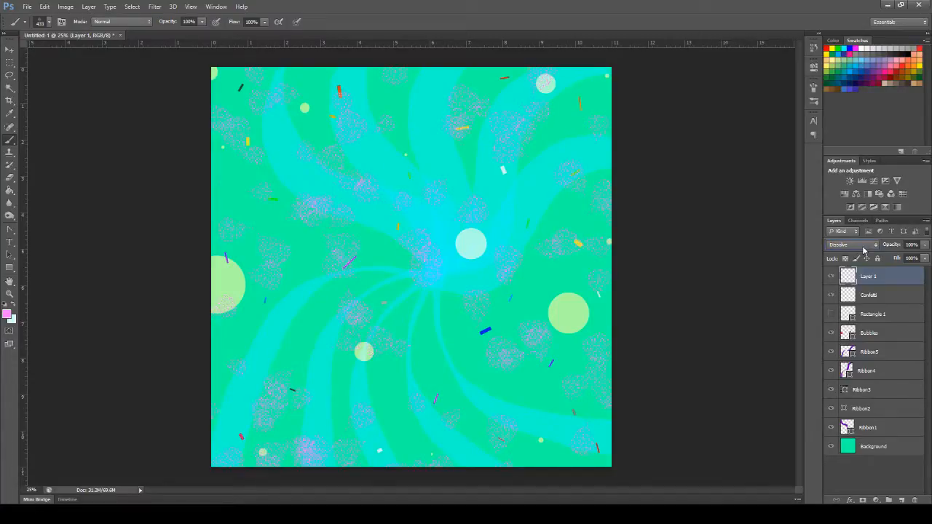
Step: Try blend modes from Dissolve through Luminosity on Layer 1 and return it to Normal
{"action": "scroll", "coordinate": [864, 249], "scroll_direction": "down", "scroll_amount": 1}
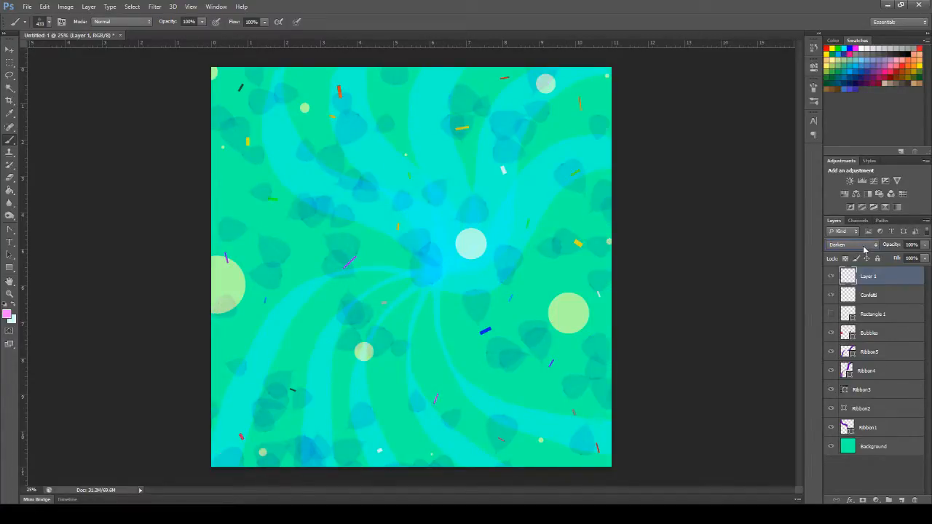
{"action": "scroll", "coordinate": [864, 250], "scroll_direction": "down", "scroll_amount": 6}
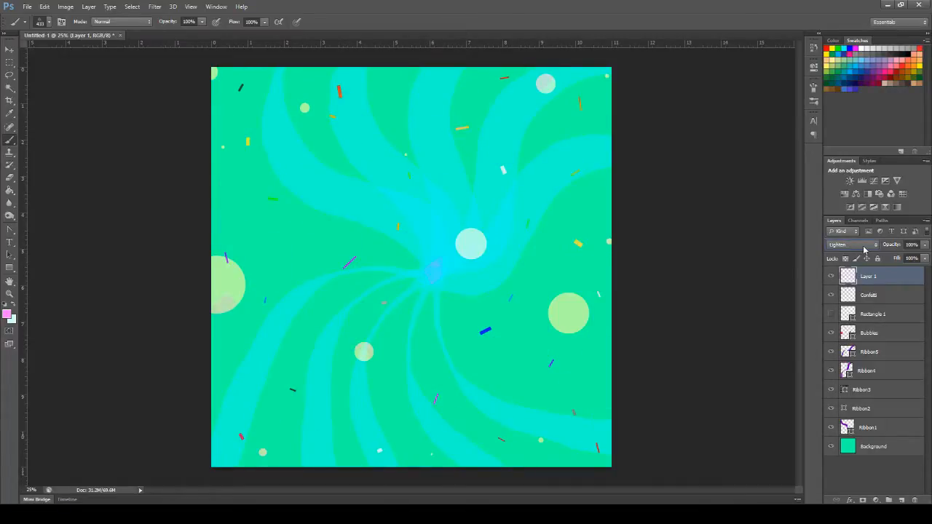
{"action": "scroll", "coordinate": [864, 250], "scroll_direction": "down", "scroll_amount": 1}
{"action": "scroll", "coordinate": [864, 249], "scroll_direction": "down", "scroll_amount": 1}
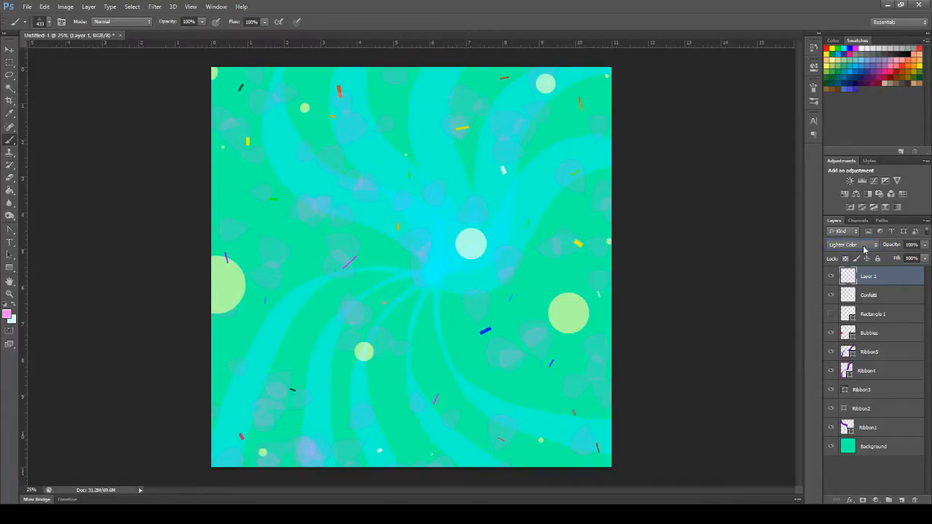
{"action": "scroll", "coordinate": [864, 249], "scroll_direction": "down", "scroll_amount": 8}
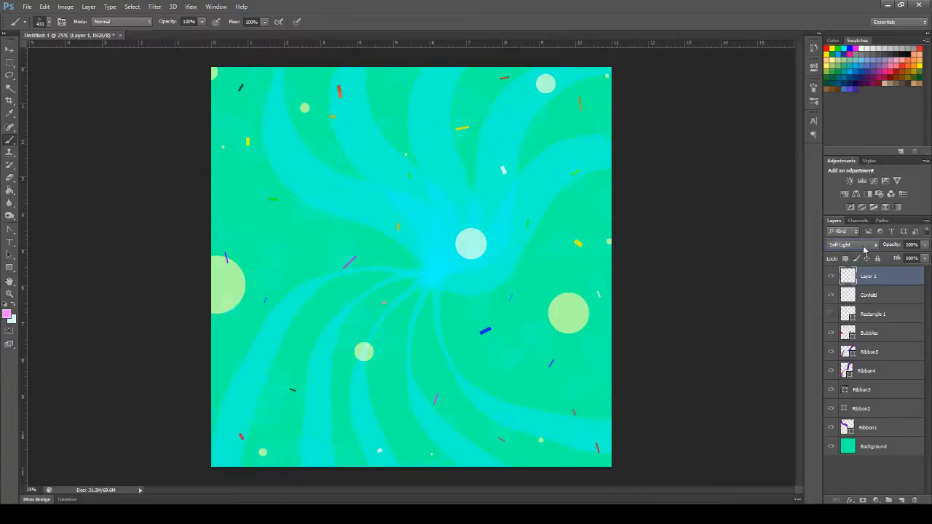
{"action": "scroll", "coordinate": [864, 249], "scroll_direction": "down", "scroll_amount": 4}
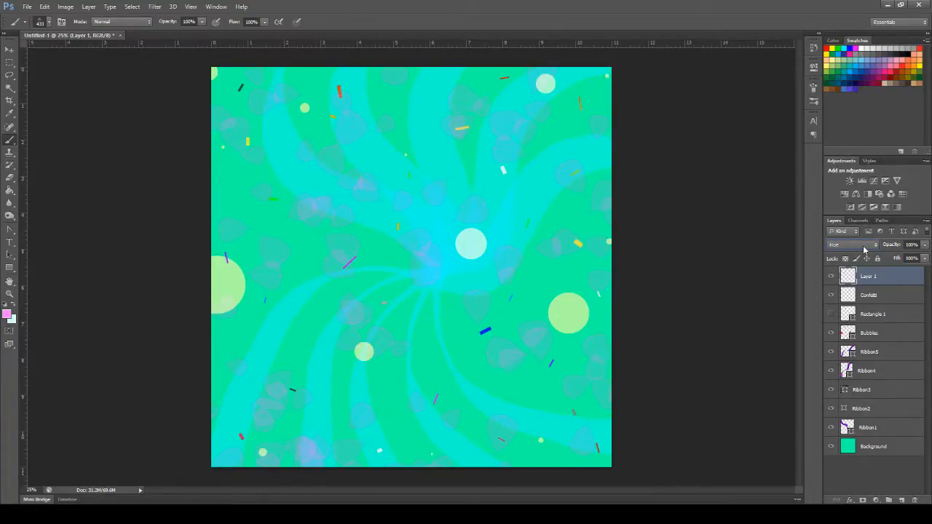
{"action": "scroll", "coordinate": [864, 249], "scroll_direction": "down", "scroll_amount": 1}
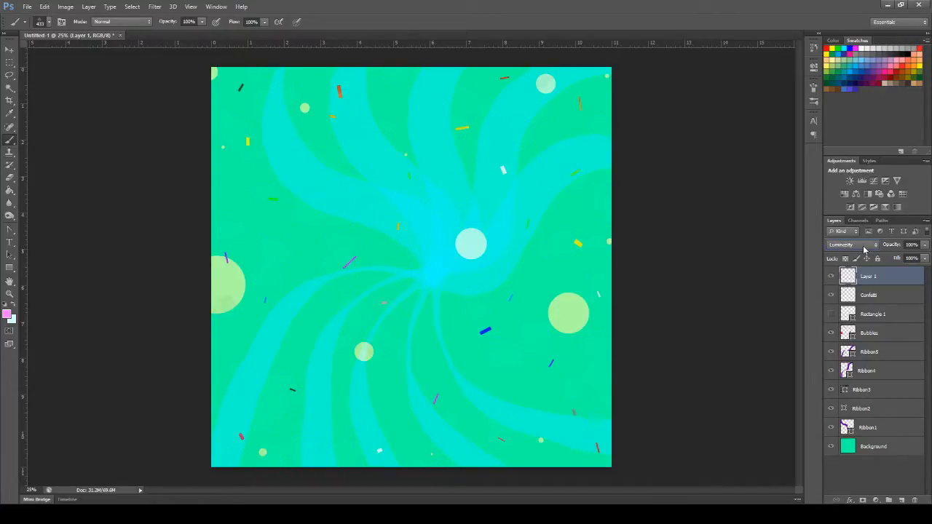
{"action": "scroll", "coordinate": [865, 250], "scroll_direction": "up", "scroll_amount": 3}
{"action": "left_click", "coordinate": [851, 246]}
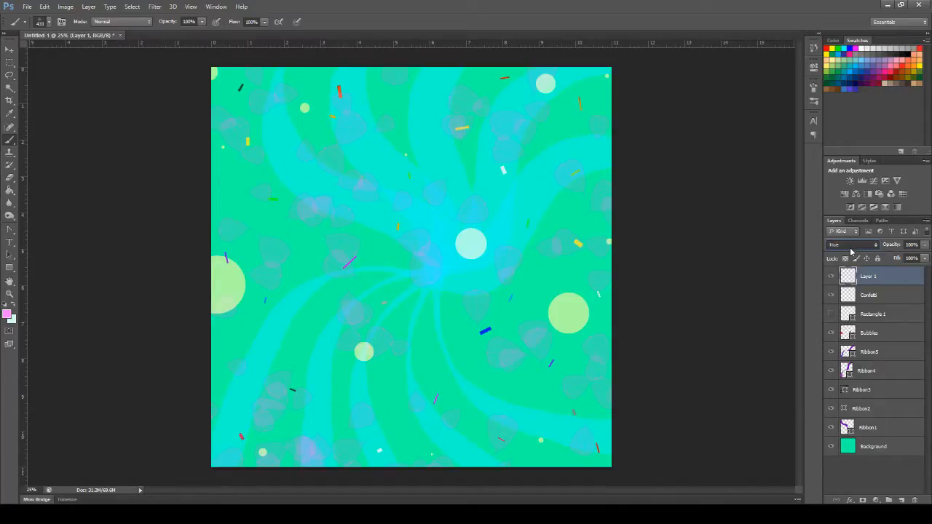
{"action": "left_click", "coordinate": [849, 254]}
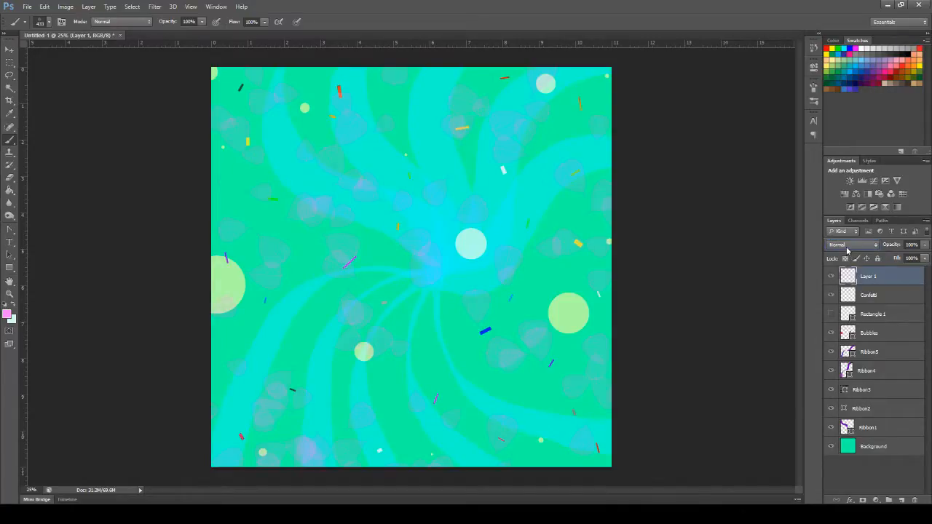
{"action": "key", "text": "ctrl+z"}
{"action": "key", "text": "ctrl+z"}
Step: Check the whole design at a small scale and rename Layer 1 as Leaves
{"action": "left_click", "coordinate": [9, 294]}
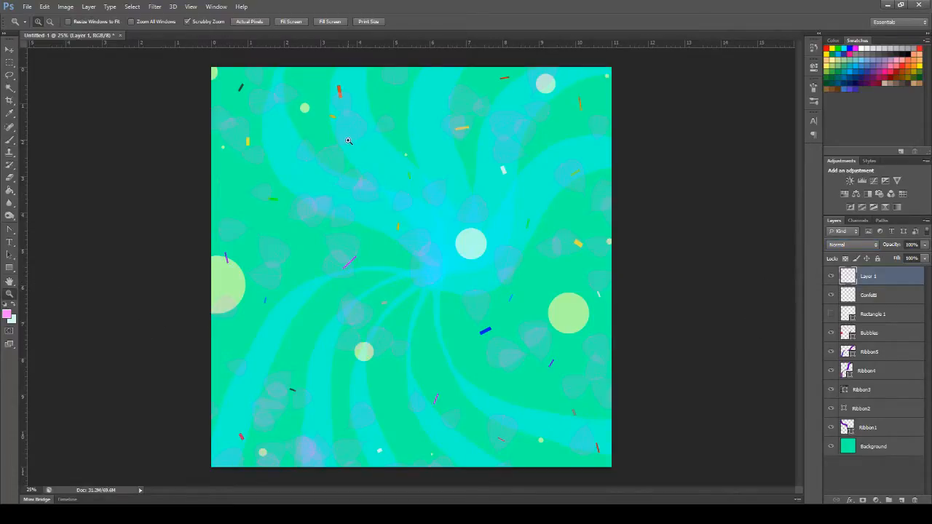
{"action": "left_click", "coordinate": [508, 248], "text": "alt"}
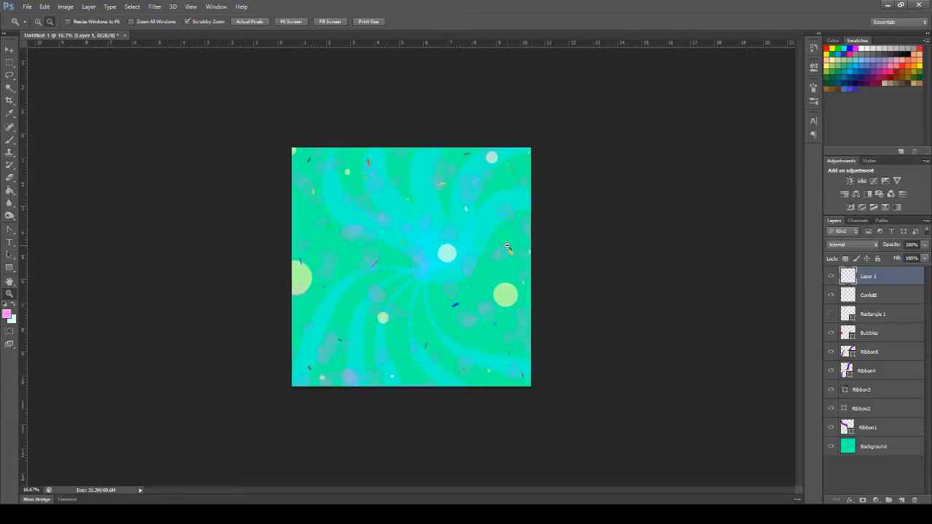
{"action": "left_click", "coordinate": [508, 246], "text": "alt"}
{"action": "left_click", "coordinate": [504, 319], "text": "alt"}
{"action": "left_click", "coordinate": [504, 319], "text": "alt"}
{"action": "left_click", "coordinate": [503, 318], "text": "alt"}
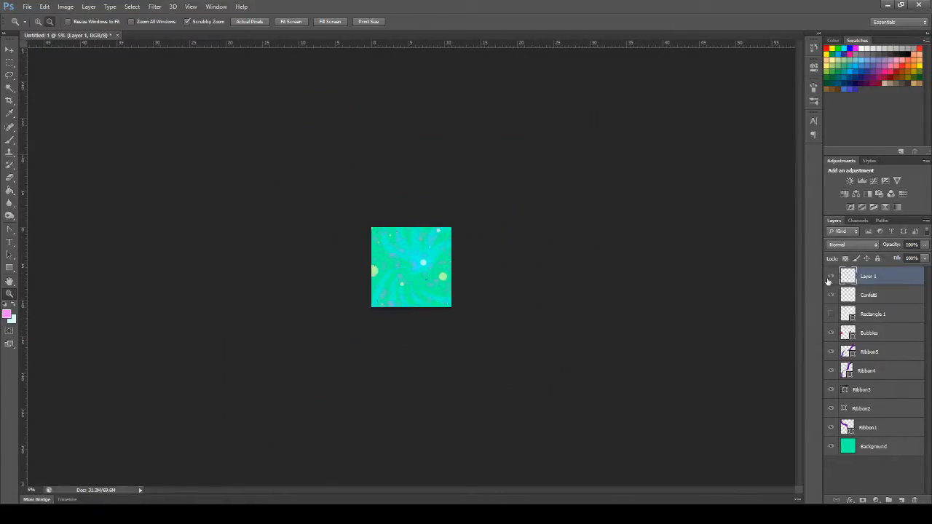
{"action": "double_click", "coordinate": [868, 276]}
{"action": "type", "text": "C"}
{"action": "type", "text": "eaves"}
{"action": "key", "text": "Return"}
Step: Hide the Leaves layer
{"action": "left_click", "coordinate": [397, 249]}
{"action": "left_click", "coordinate": [401, 276]}
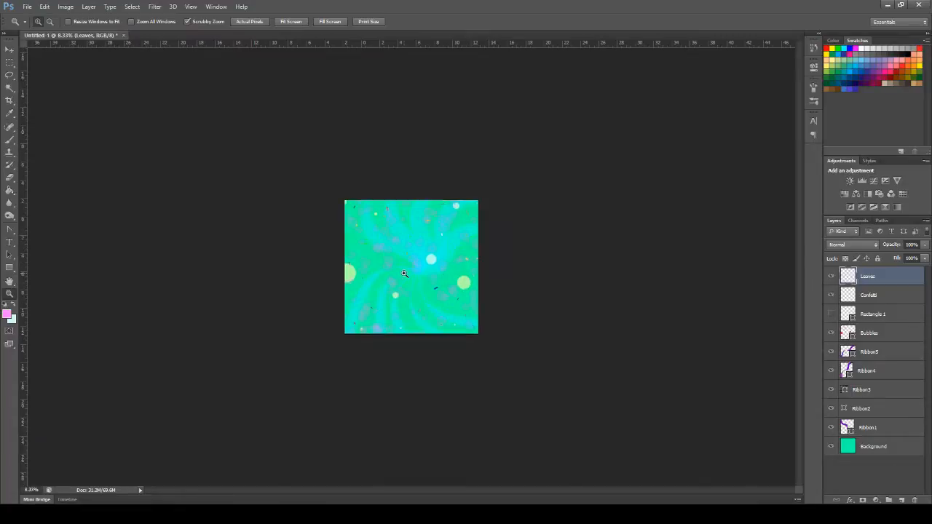
{"action": "left_click", "coordinate": [404, 274]}
{"action": "left_click", "coordinate": [404, 274]}
{"action": "left_click", "coordinate": [407, 274]}
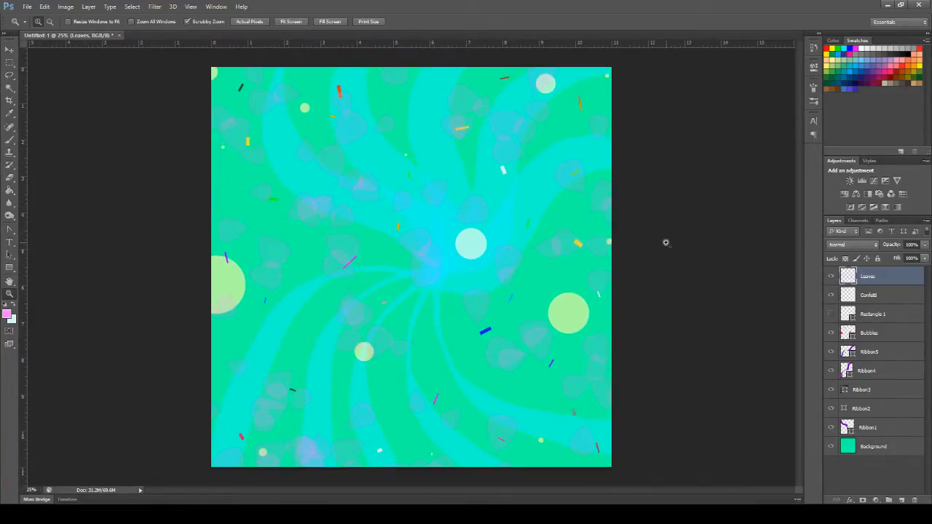
{"action": "left_click", "coordinate": [832, 277]}
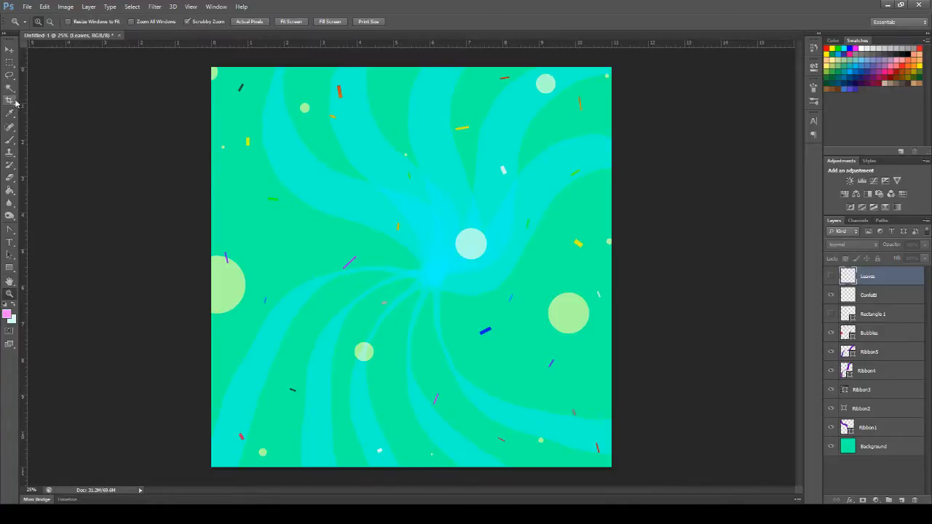
Step: Add a new layer above Leaves and paint pink bristle-textured brush marks near the canvas centre and in its lower-left corner
{"action": "left_click", "coordinate": [10, 140]}
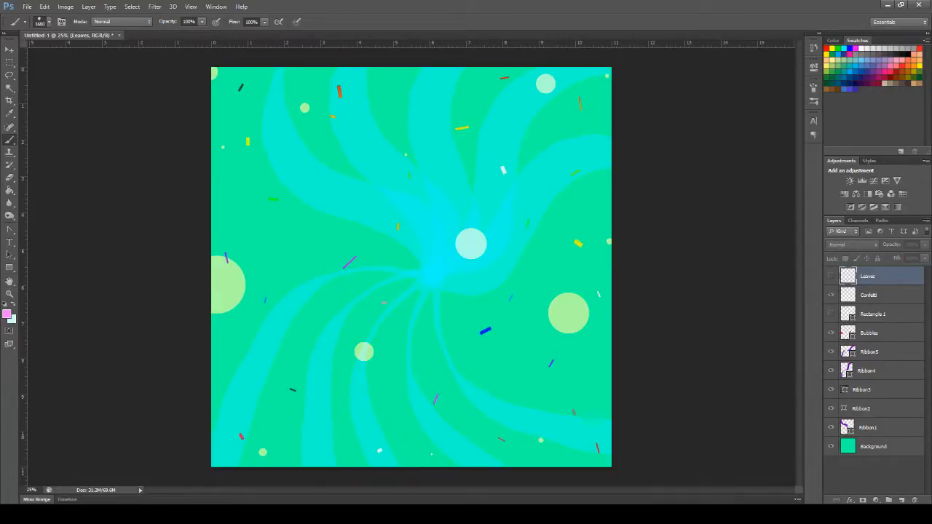
{"action": "key", "text": "ctrl+v"}
{"action": "left_click", "coordinate": [397, 219]}
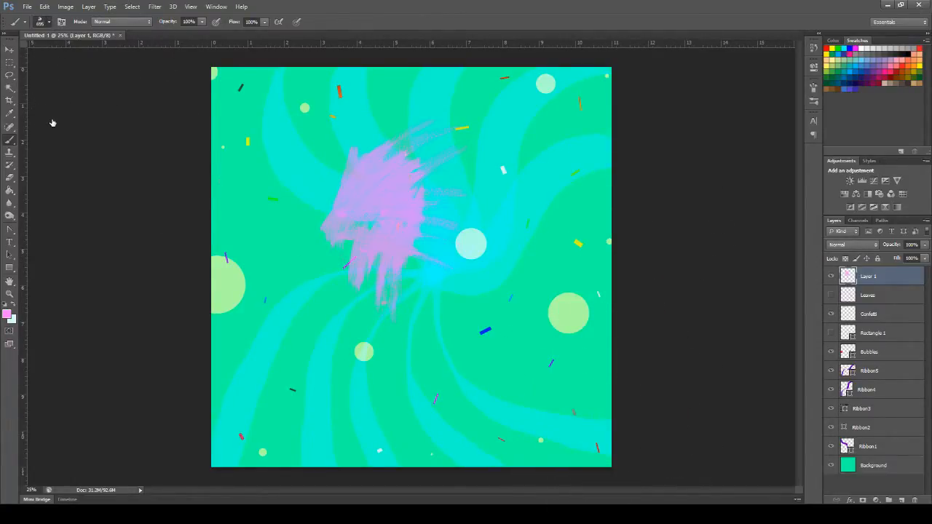
{"action": "left_click", "coordinate": [243, 397]}
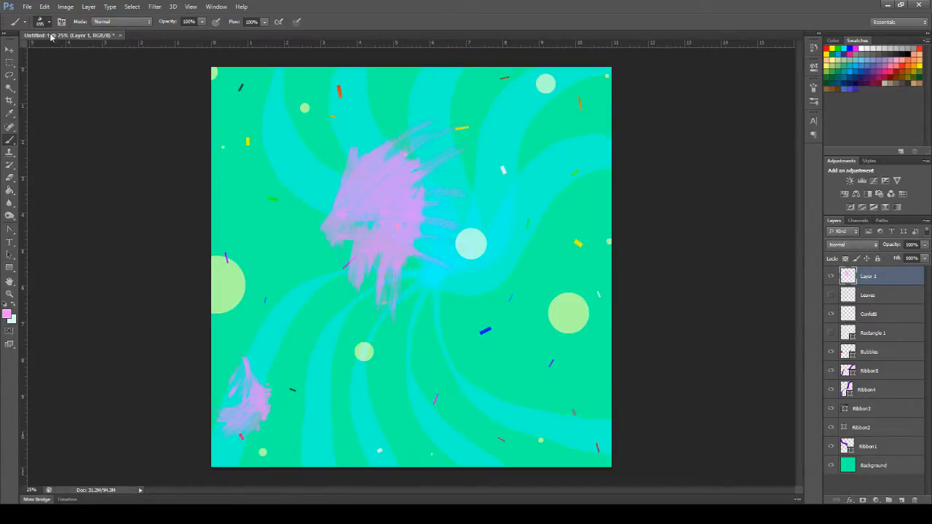
Step: Choose another textured brush at size 1604 and stamp pink marks in the canvas's lower-right, upper-left and upper-right corners
{"action": "left_click", "coordinate": [78, 145]}
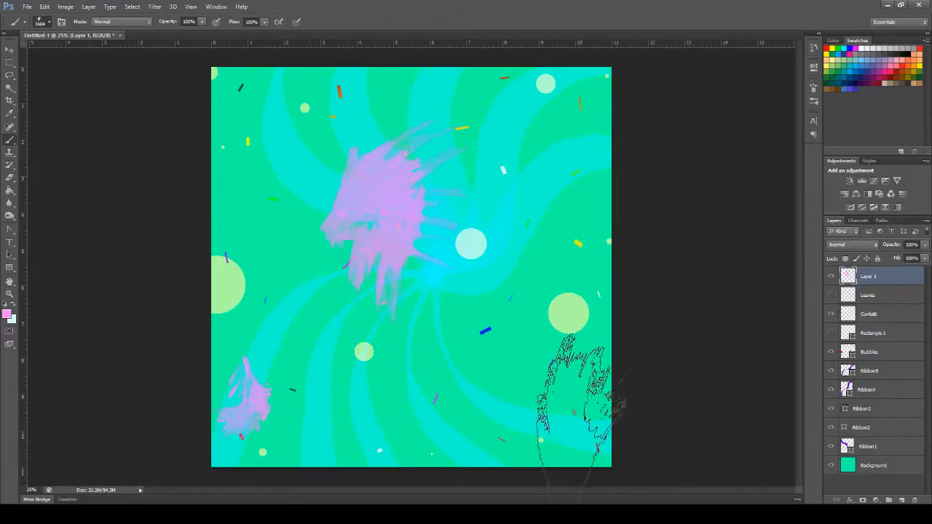
{"action": "left_click", "coordinate": [571, 411]}
{"action": "left_click", "coordinate": [247, 54]}
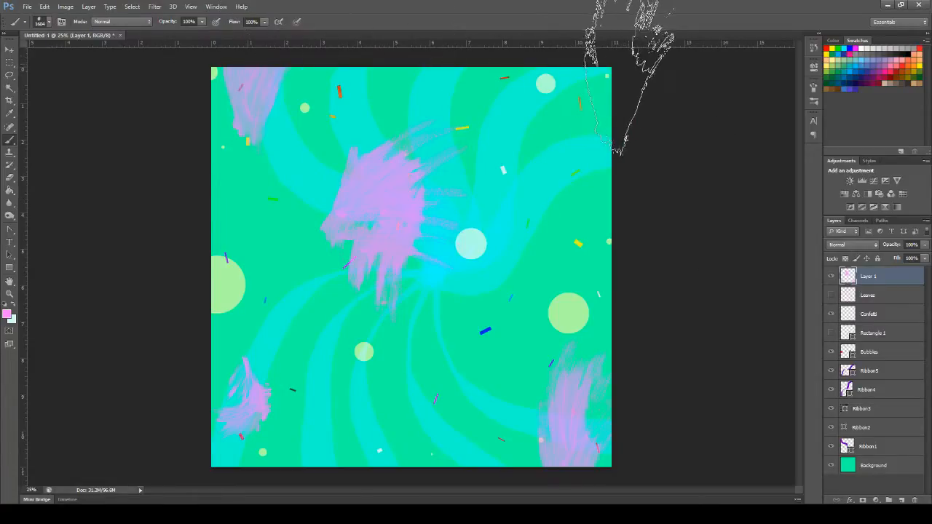
{"action": "left_click", "coordinate": [644, 61]}
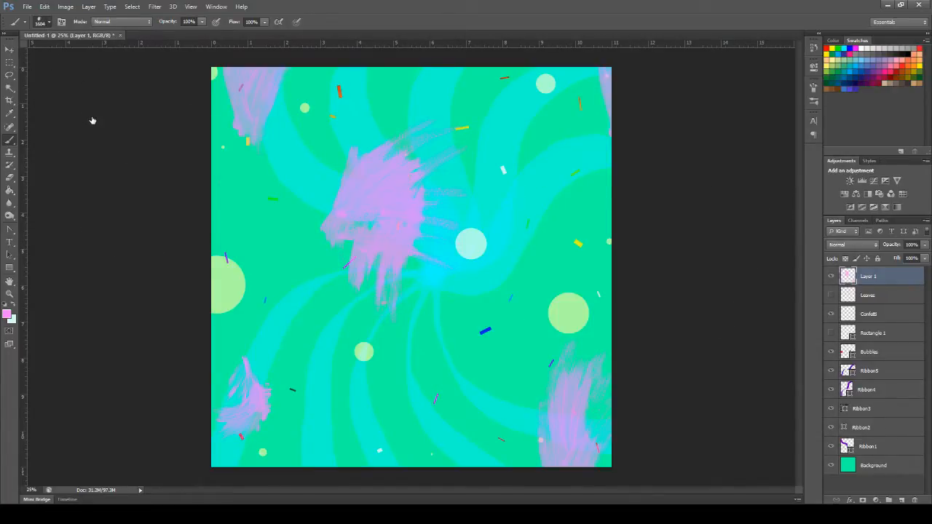
Step: Stamp more pink textured marks on Layer 1, mainly with a size 750 brush, along all four canvas edges and in the open right half
{"action": "left_click", "coordinate": [37, 137]}
{"action": "left_click", "coordinate": [562, 201]}
{"action": "left_click", "coordinate": [100, 124]}
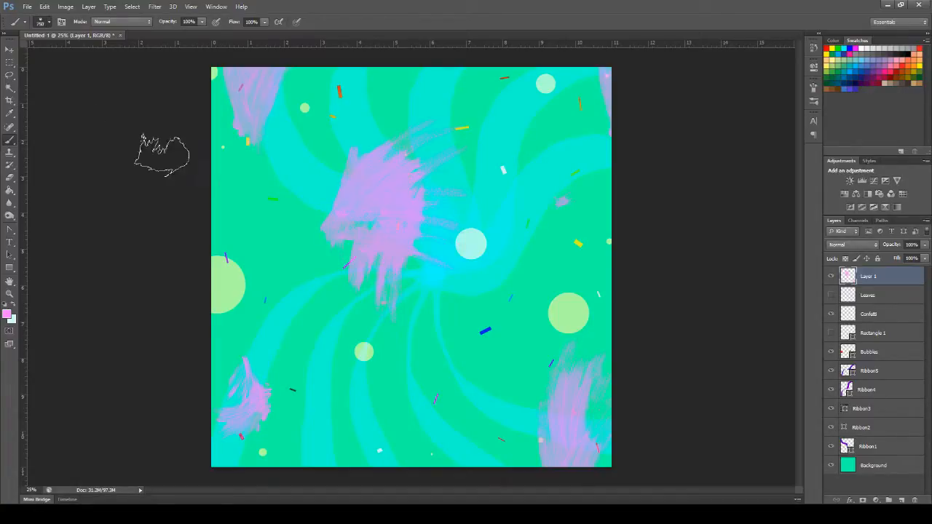
{"action": "left_click", "coordinate": [435, 444]}
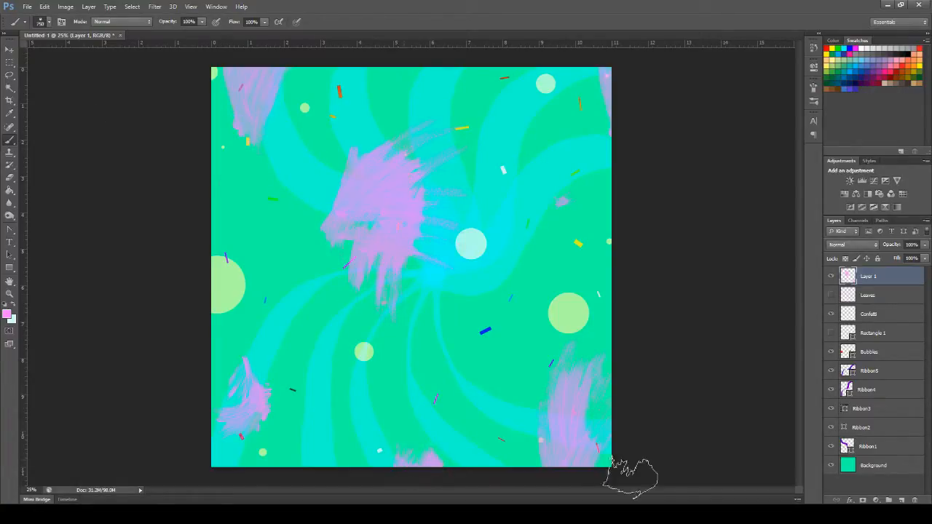
{"action": "left_click", "coordinate": [212, 225]}
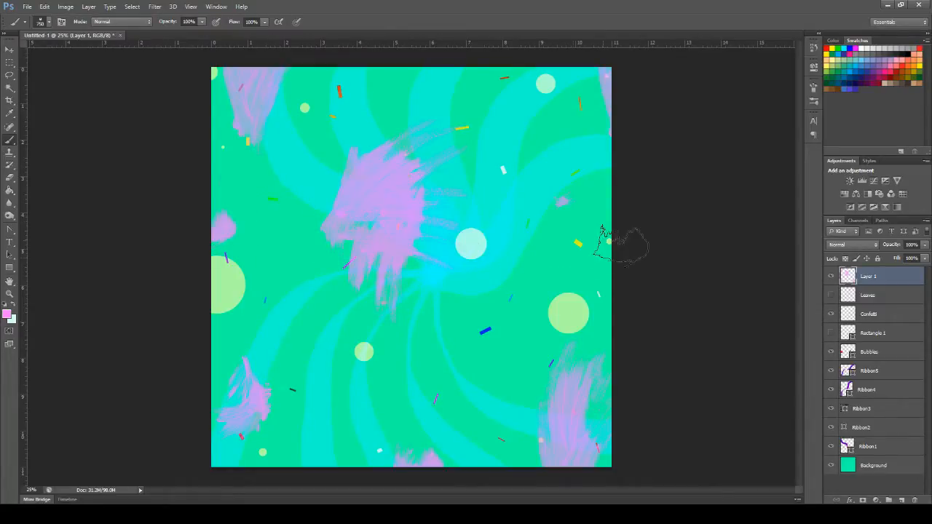
{"action": "left_click", "coordinate": [484, 57]}
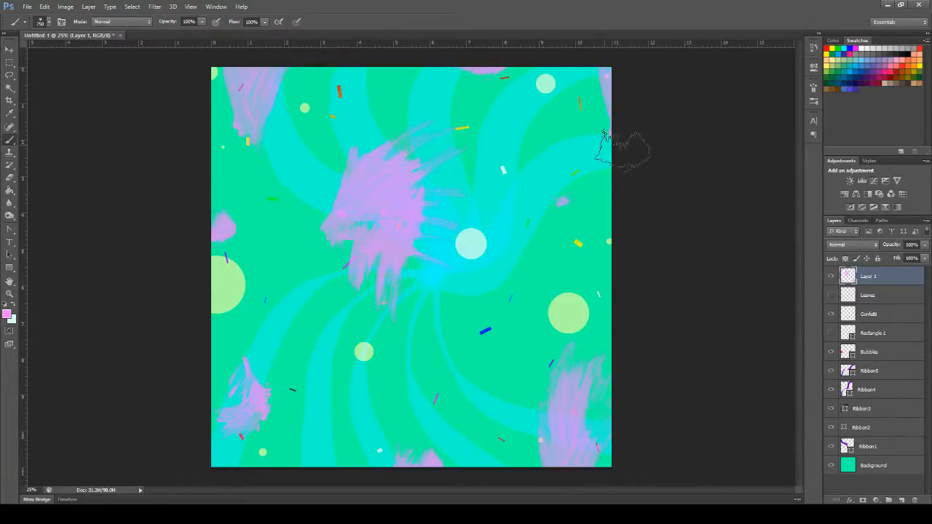
{"action": "left_click", "coordinate": [623, 264]}
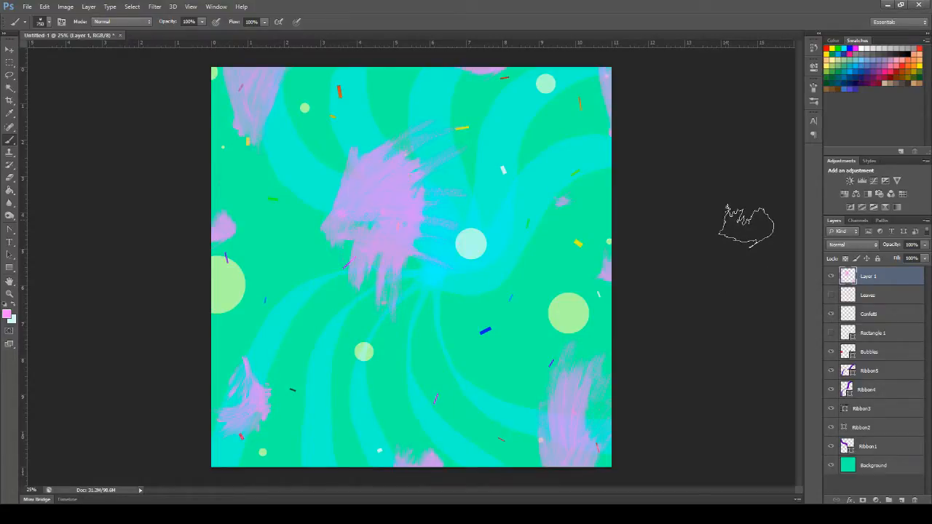
{"action": "left_click", "coordinate": [484, 334]}
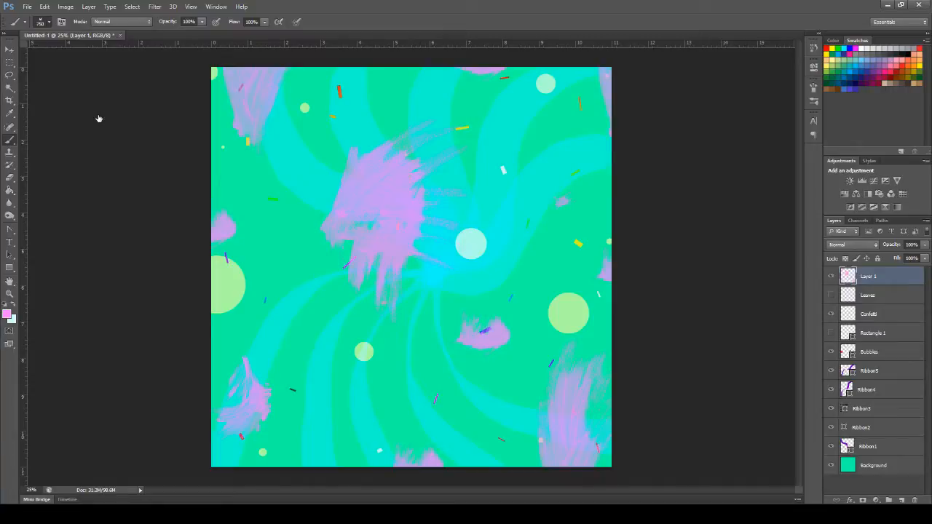
{"action": "left_click", "coordinate": [532, 148]}
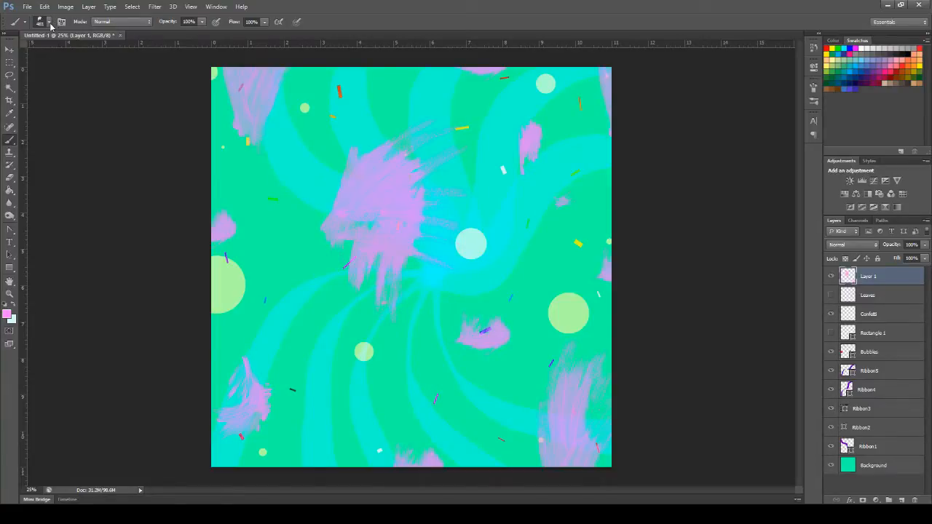
{"action": "left_click", "coordinate": [70, 117]}
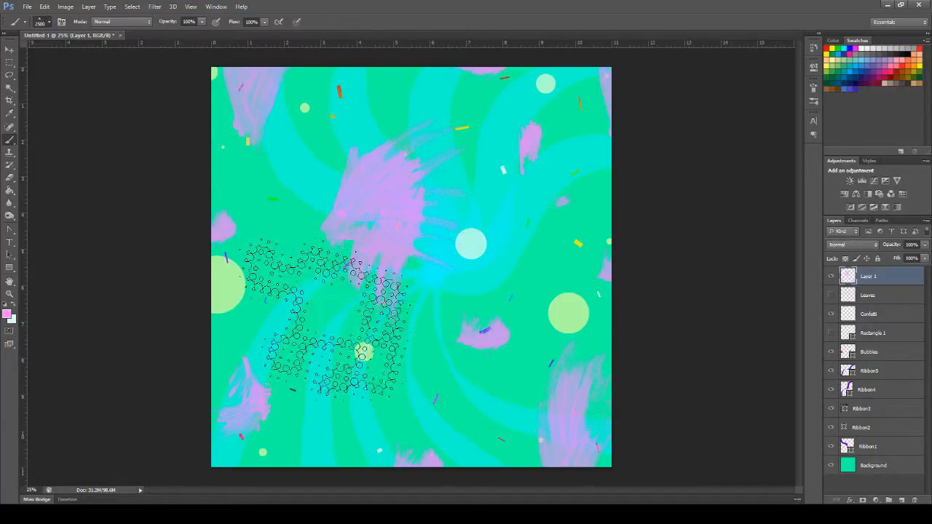
{"action": "left_click", "coordinate": [369, 366]}
{"action": "left_click", "coordinate": [371, 365]}
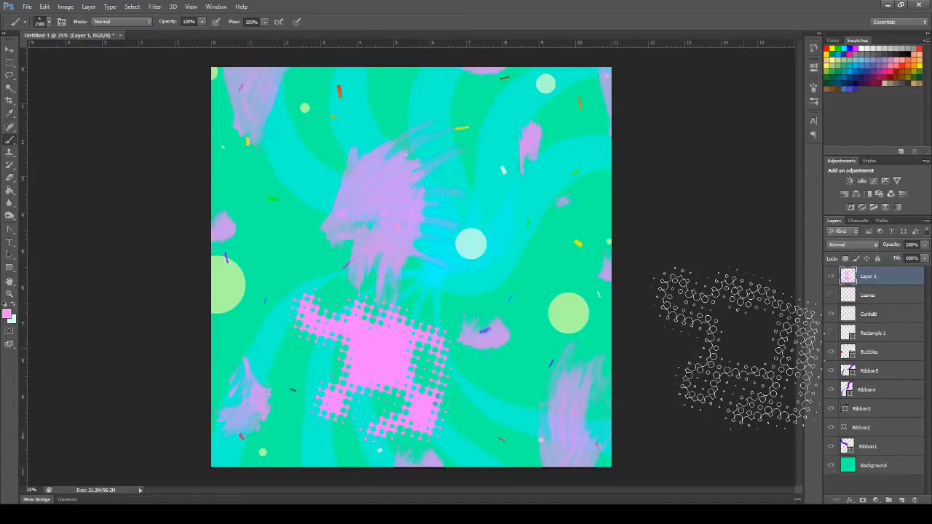
{"action": "key", "text": "ctrl+z"}
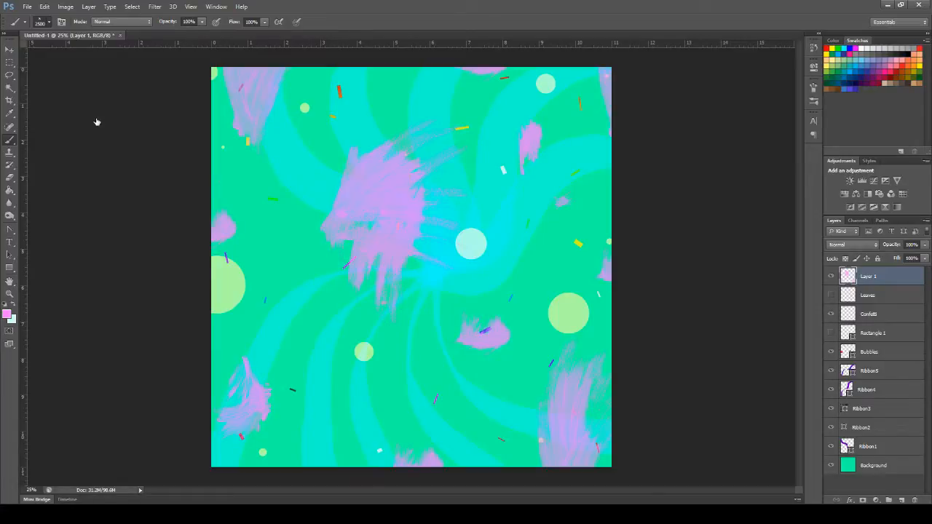
Step: Stamp a small pink mark in the lower-left part of the canvas with a size 247 textured brush and set Layer 1's opacity to 85%
{"action": "left_click", "coordinate": [53, 122]}
{"action": "mouse_move", "coordinate": [361, 415]}
{"action": "left_mouse_down"}
{"action": "mouse_move", "coordinate": [361, 398]}
{"action": "mouse_move", "coordinate": [339, 381]}
{"action": "mouse_move", "coordinate": [357, 417]}
{"action": "left_mouse_up"}
{"action": "key", "text": "ctrl+z"}
{"action": "left_click", "coordinate": [344, 383]}
{"action": "left_click", "coordinate": [923, 245]}
{"action": "left_click_drag", "start_coordinate": [925, 257], "coordinate": [920, 259]}
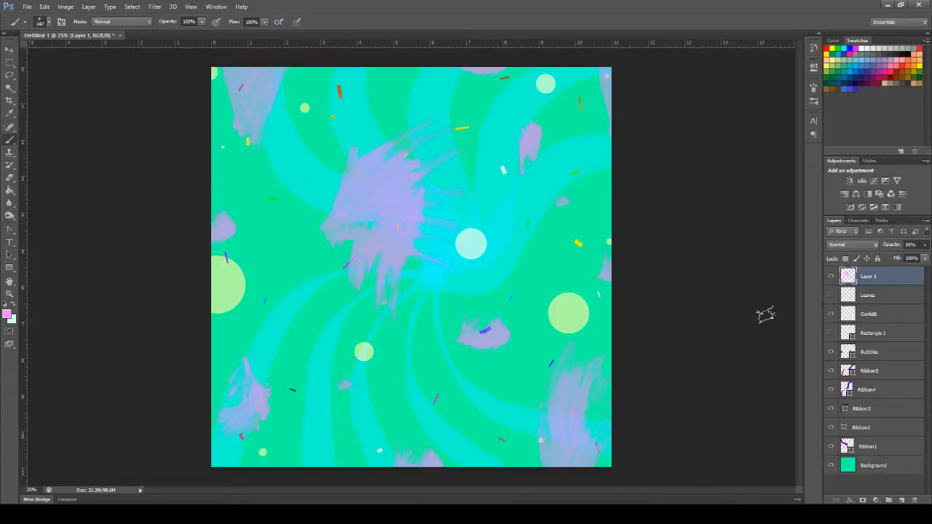
Step: Check how the brush marks sit in the whole design at a reduced scale
{"action": "left_click", "coordinate": [10, 293]}
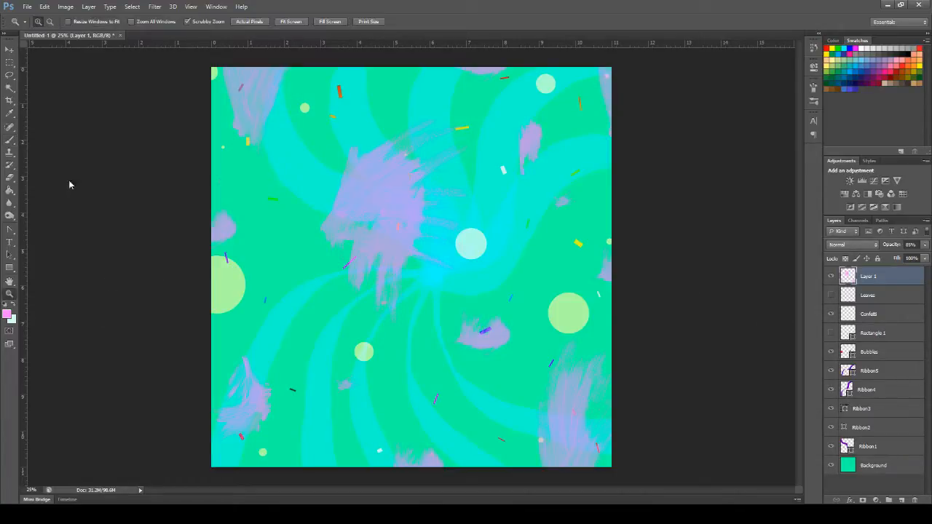
{"action": "left_click", "coordinate": [50, 21]}
{"action": "left_click", "coordinate": [463, 351]}
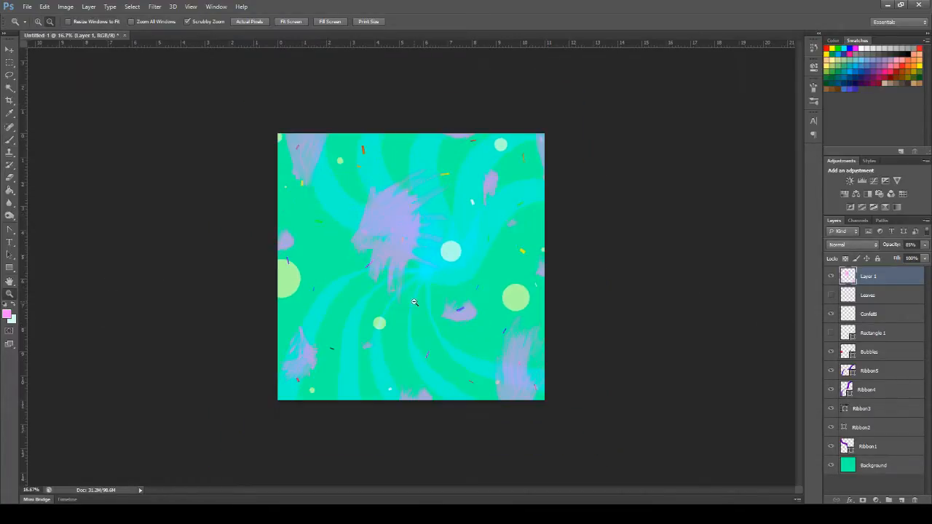
{"action": "left_click", "coordinate": [464, 350]}
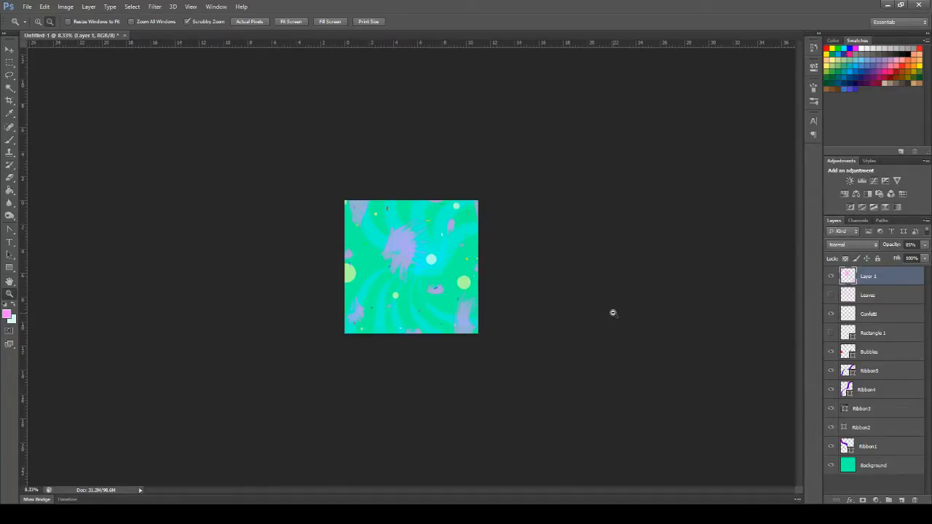
{"action": "left_click", "coordinate": [38, 21]}
{"action": "left_click", "coordinate": [356, 211]}
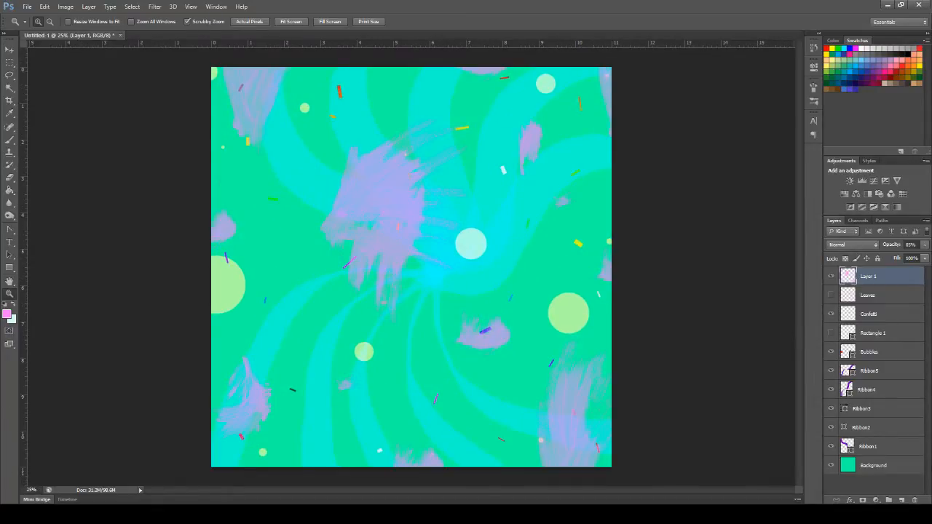
Step: Choose turquoise as the foreground colour and fill the Background layer with it
{"action": "left_click", "coordinate": [903, 464]}
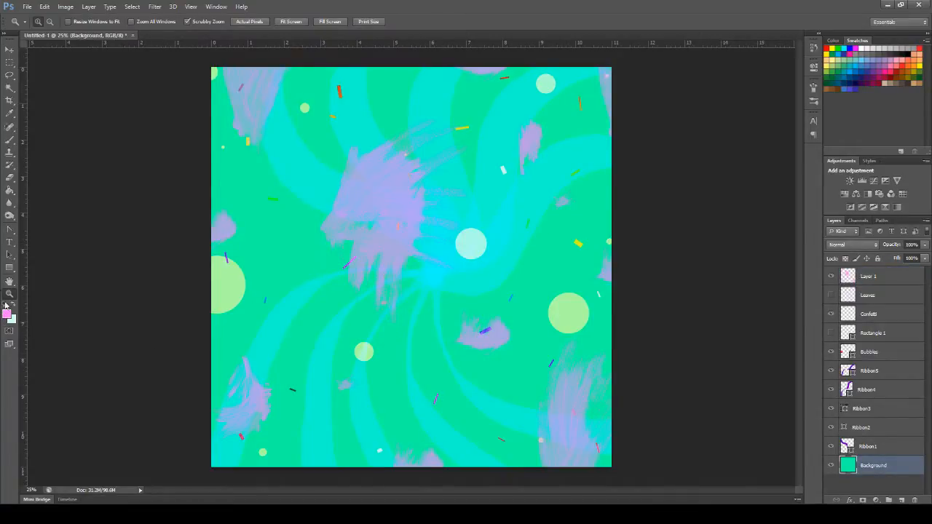
{"action": "key", "text": "i"}
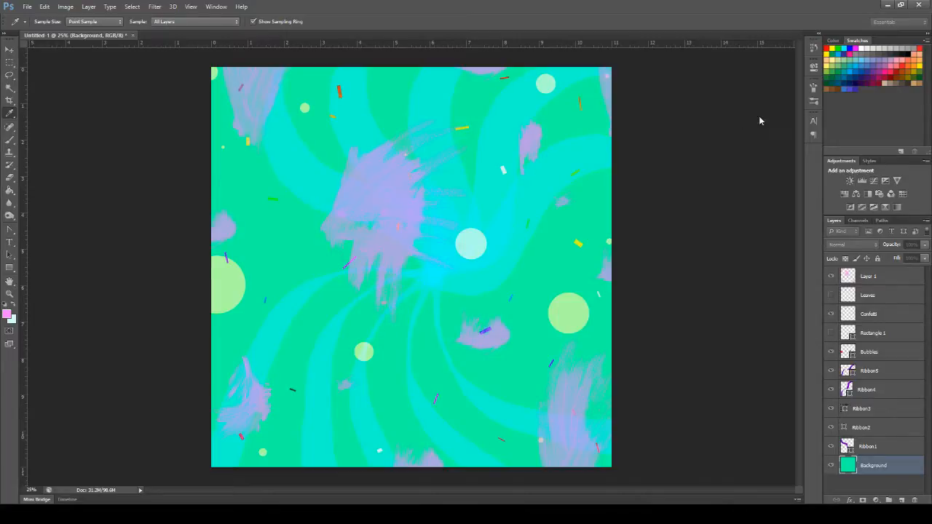
{"action": "key", "text": "x"}
{"action": "key", "text": "z"}
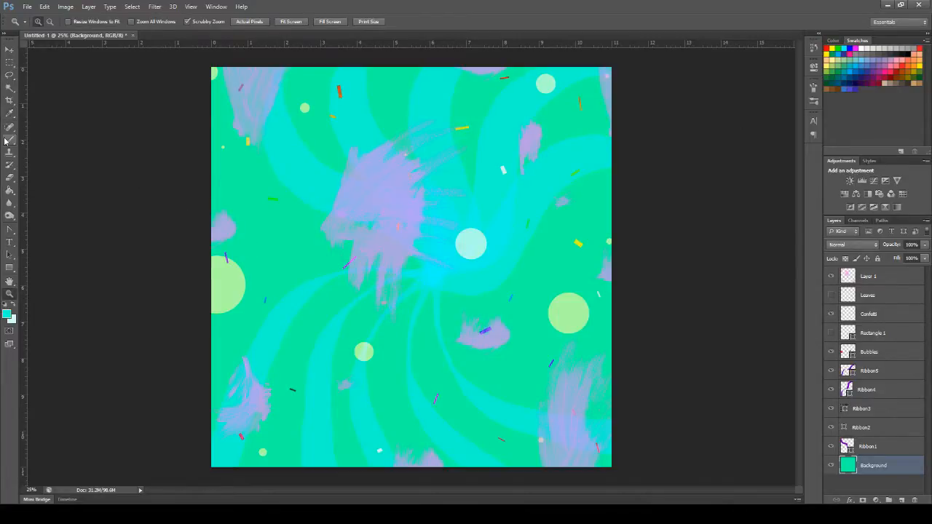
{"action": "left_click", "coordinate": [9, 186]}
{"action": "left_click", "coordinate": [343, 266]}
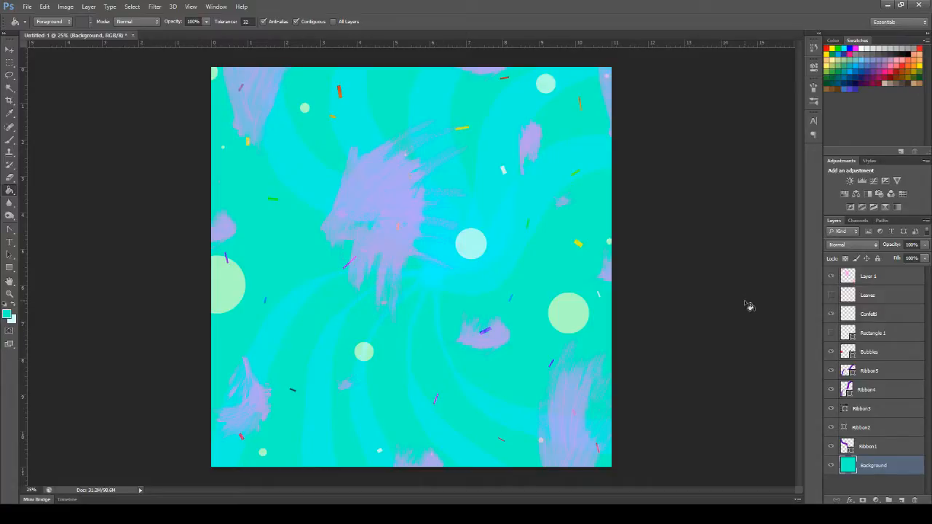
Step: Change the Bubbles layer's blend mode to Dissolve
{"action": "left_click", "coordinate": [895, 352]}
{"action": "left_click", "coordinate": [869, 248]}
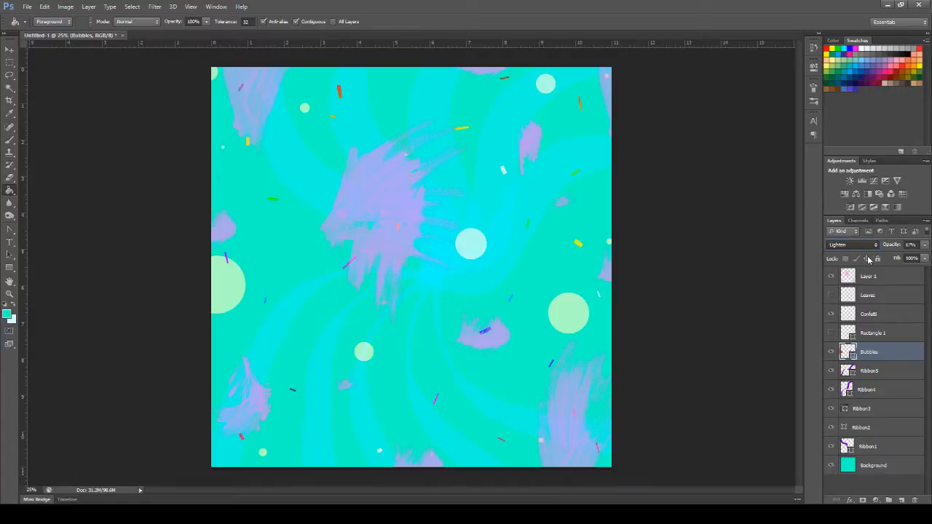
{"action": "left_click", "coordinate": [867, 259]}
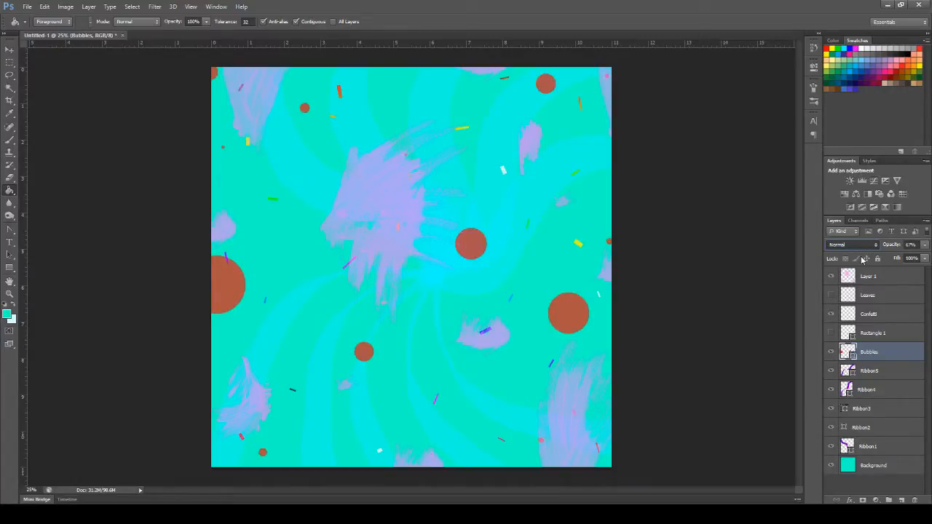
{"action": "scroll", "coordinate": [869, 247], "scroll_direction": "down", "scroll_amount": 1}
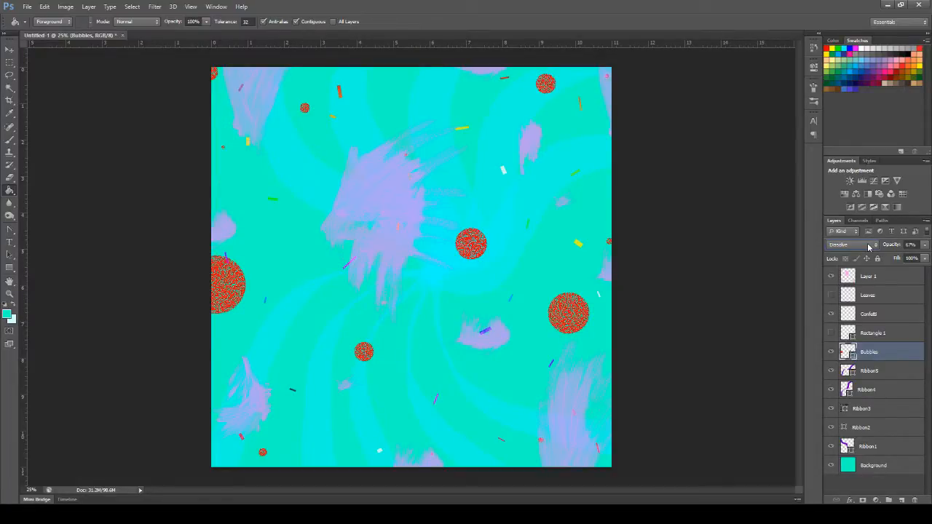
Step: Add a Drop Shadow effect to the Bubbles layer
{"action": "key", "text": "h"}
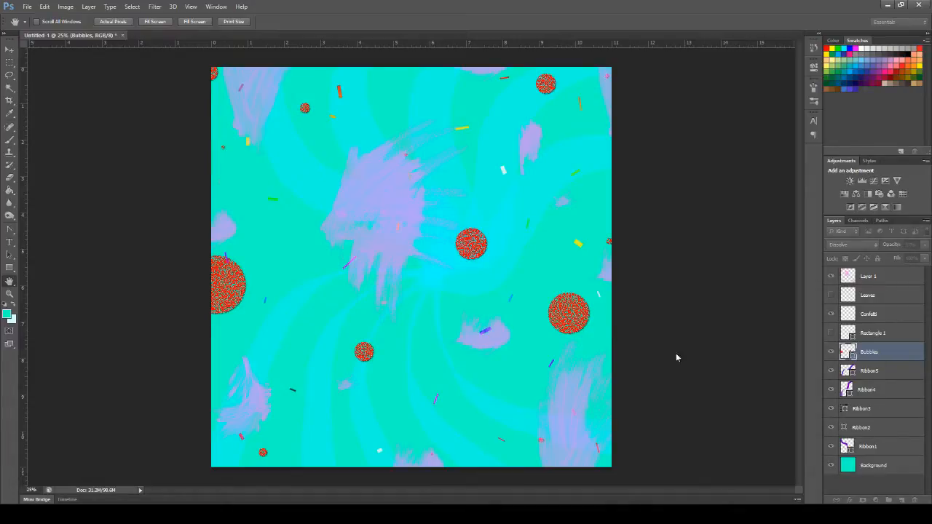
{"action": "left_click", "coordinate": [659, 335]}
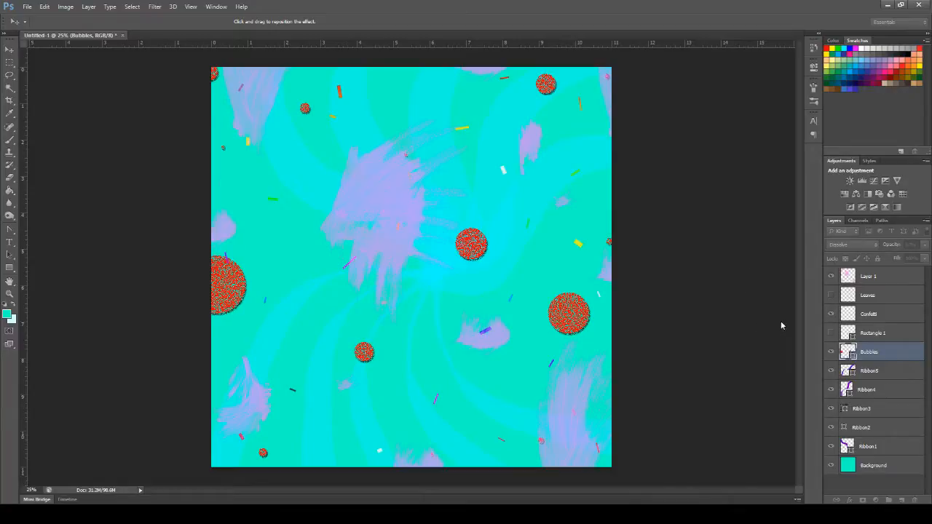
{"action": "key", "text": "Return"}
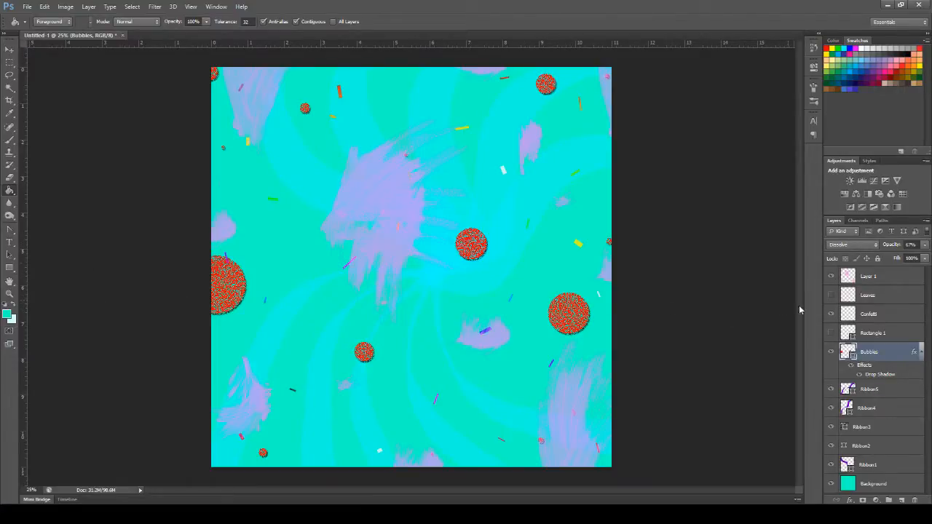
Step: Apply a Bevel & Emboss effect to the painted brush marks on Layer 1
{"action": "left_click", "coordinate": [880, 278]}
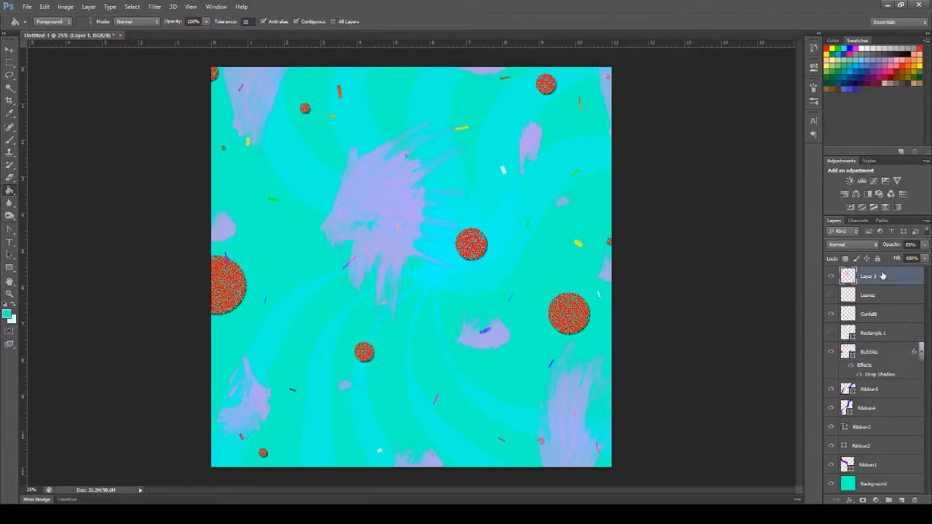
{"action": "key", "text": "h"}
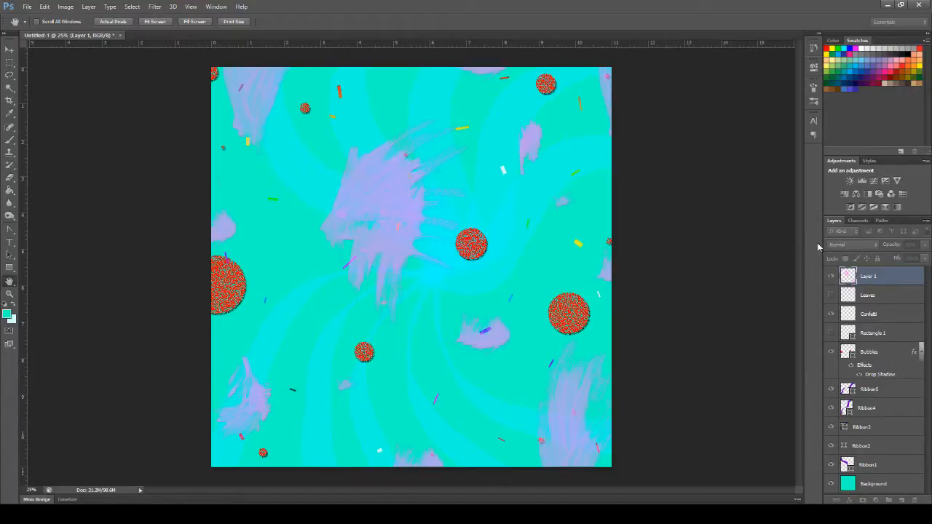
{"action": "left_click", "coordinate": [889, 193]}
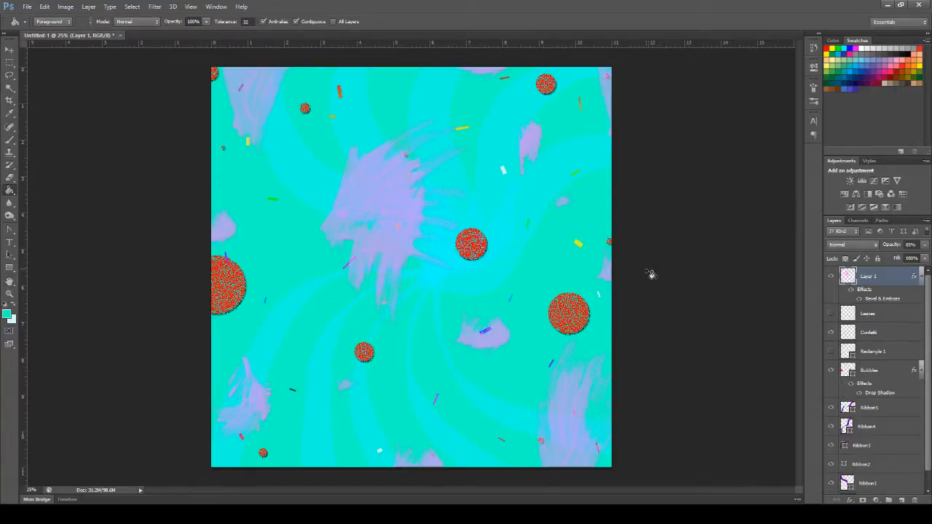
Step: Examine the whole design at a reduced scale to judge the new layer effects
{"action": "left_click", "coordinate": [10, 295]}
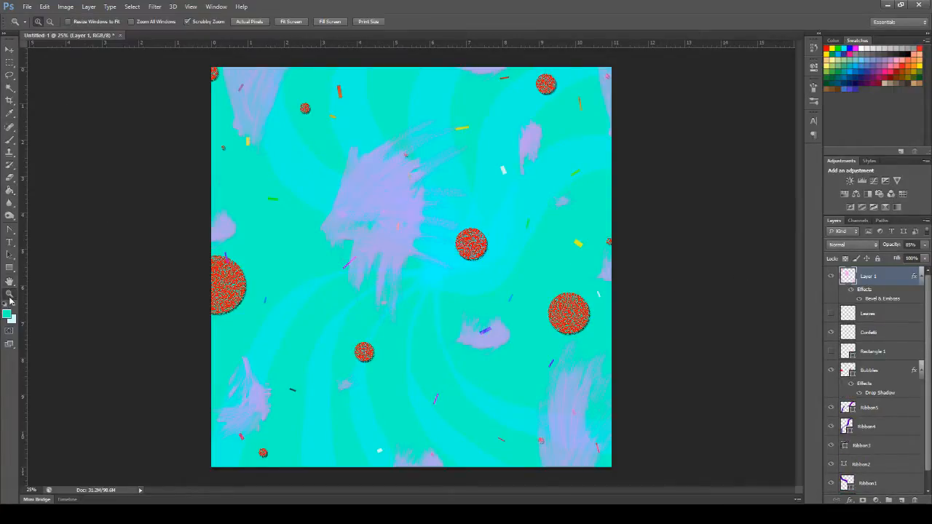
{"action": "left_click", "coordinate": [49, 21]}
{"action": "left_click", "coordinate": [451, 273]}
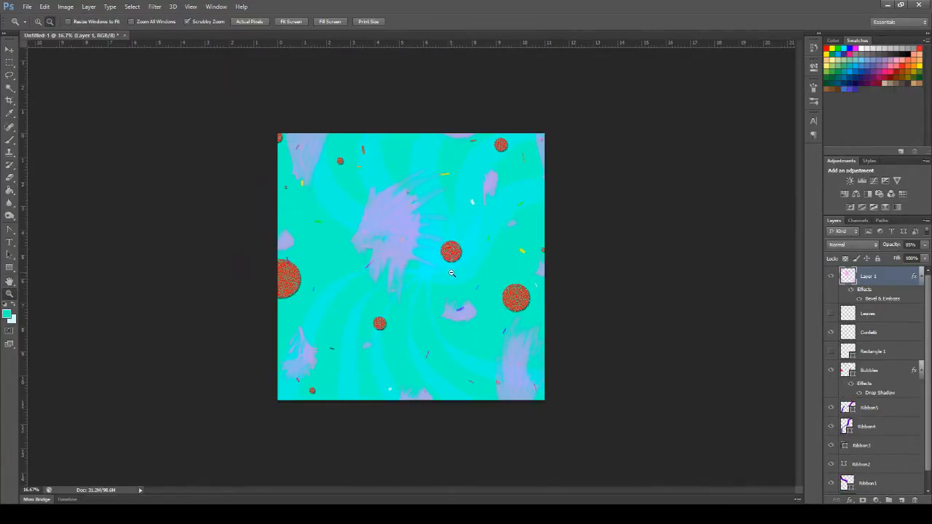
{"action": "left_click", "coordinate": [452, 273]}
{"action": "left_click", "coordinate": [451, 273]}
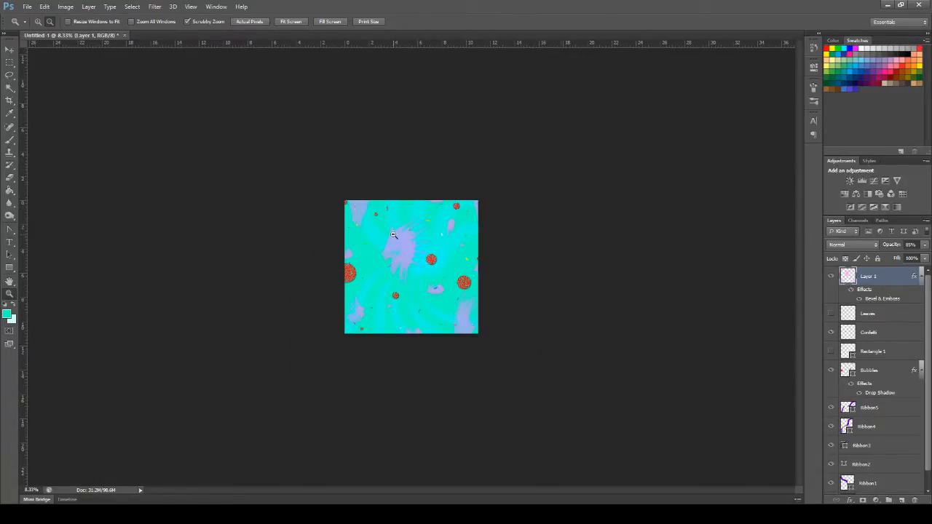
{"action": "left_click", "coordinate": [37, 21]}
{"action": "left_click", "coordinate": [426, 249]}
{"action": "left_click", "coordinate": [426, 248]}
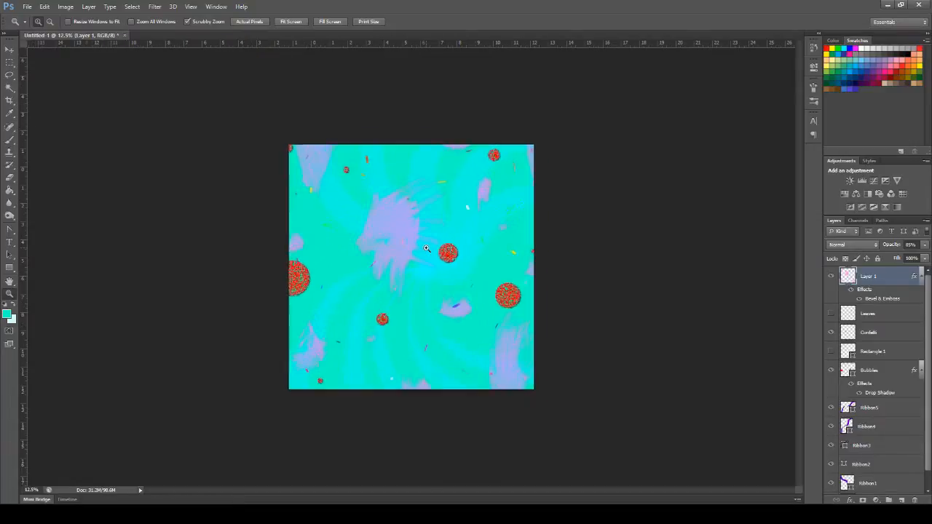
{"action": "left_click", "coordinate": [426, 248]}
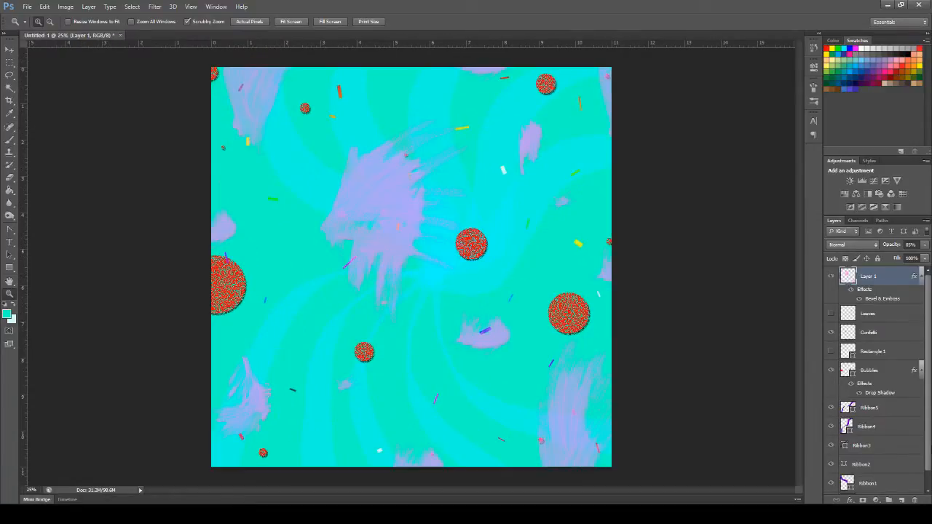
Step: Add a Drop Shadow effect to the Confetti layer
{"action": "left_click", "coordinate": [897, 335]}
{"action": "key", "text": "h"}
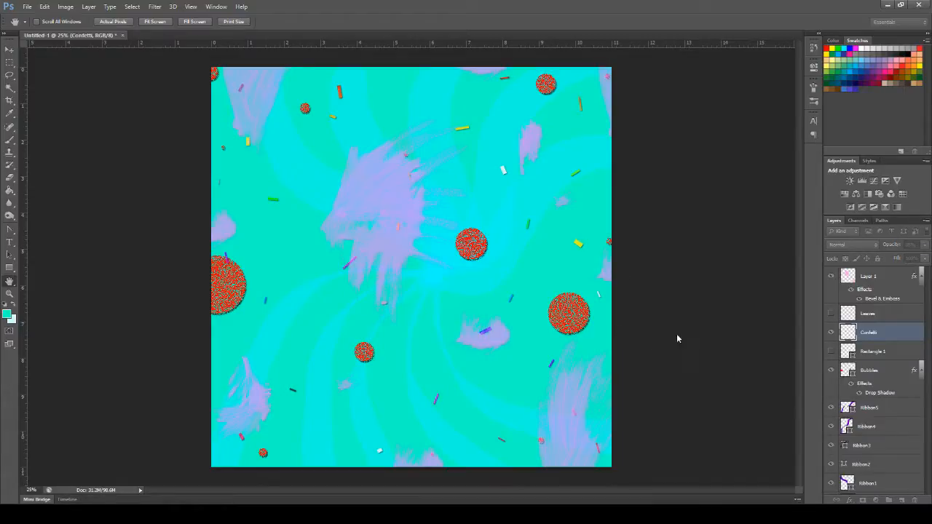
{"action": "key", "text": "v"}
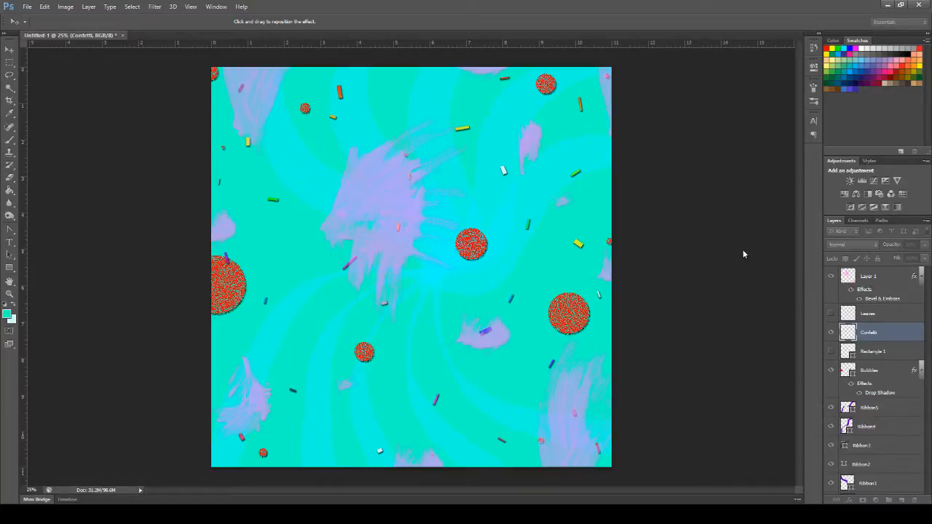
{"action": "left_click", "coordinate": [880, 193]}
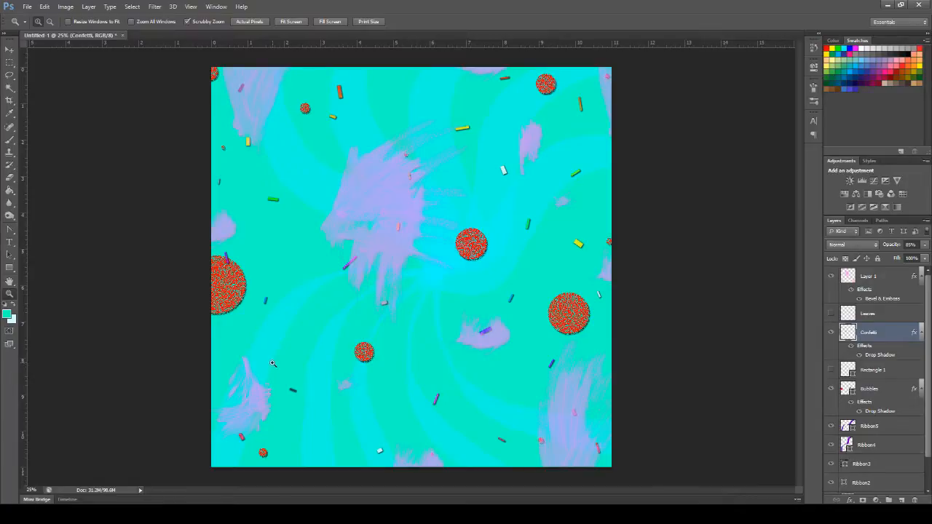
Step: Examine the whole design at a reduced scale to judge the drop shadow on the confetti
{"action": "left_click", "coordinate": [49, 21]}
{"action": "left_click", "coordinate": [371, 240]}
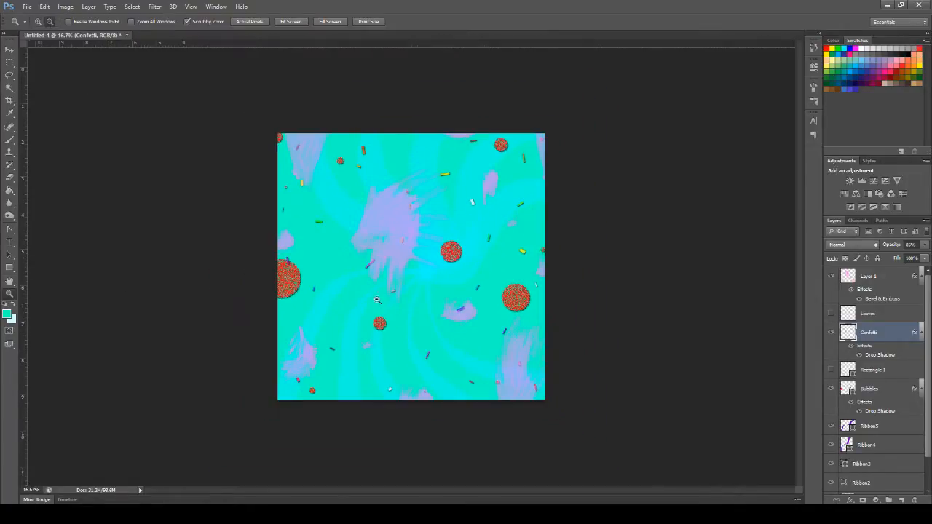
{"action": "left_click", "coordinate": [406, 339]}
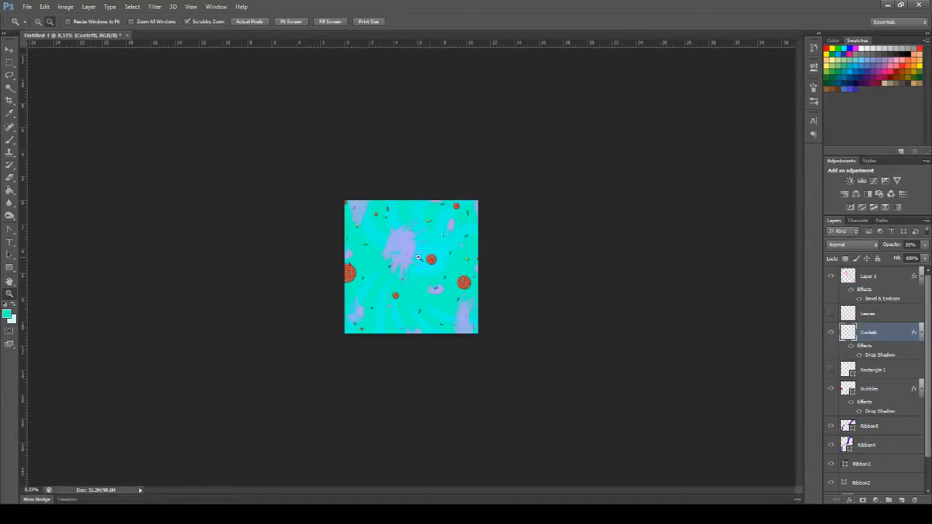
{"action": "left_click", "coordinate": [38, 21]}
{"action": "left_click", "coordinate": [429, 255]}
{"action": "left_click", "coordinate": [429, 255]}
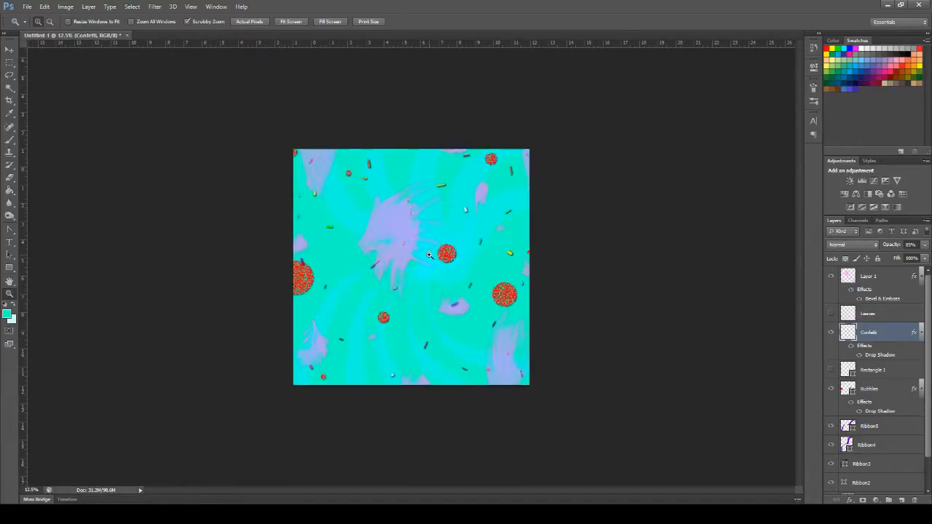
{"action": "left_click", "coordinate": [429, 255]}
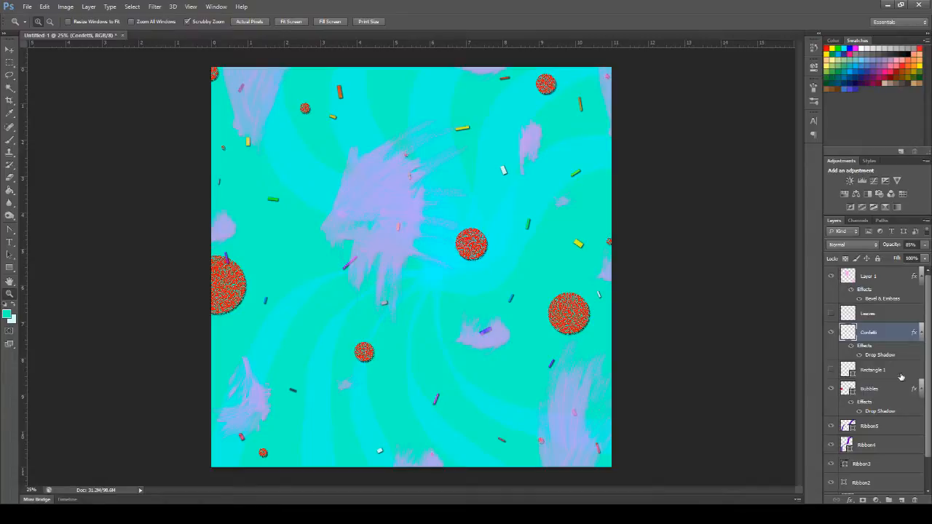
Step: Make the hidden Leaves layer visible
{"action": "left_click", "coordinate": [831, 314]}
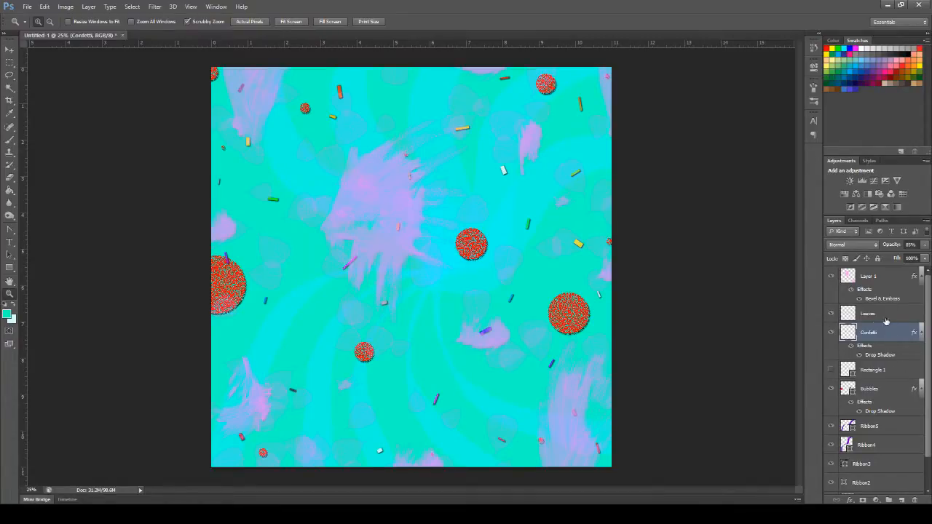
{"action": "left_click", "coordinate": [925, 246]}
{"action": "left_click_drag", "start_coordinate": [911, 260], "coordinate": [876, 259]}
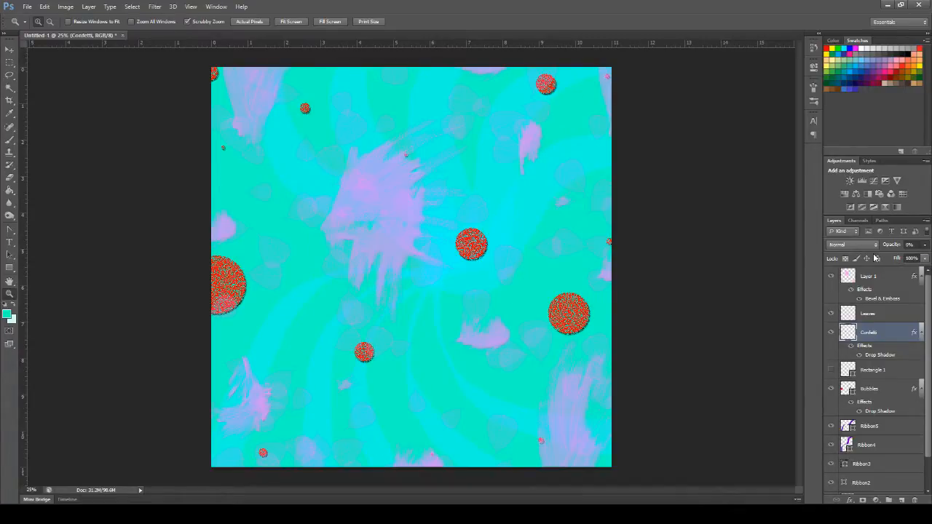
{"action": "key", "text": "ctrl+z"}
Step: Lower the Leaves layer's opacity to 30%
{"action": "left_click", "coordinate": [888, 320]}
{"action": "left_click", "coordinate": [924, 245]}
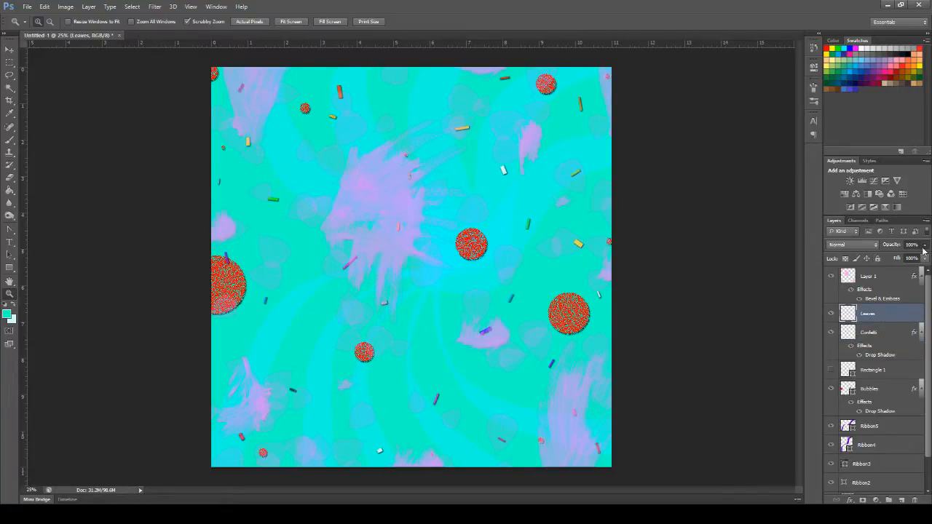
{"action": "left_click_drag", "start_coordinate": [911, 260], "coordinate": [891, 262]}
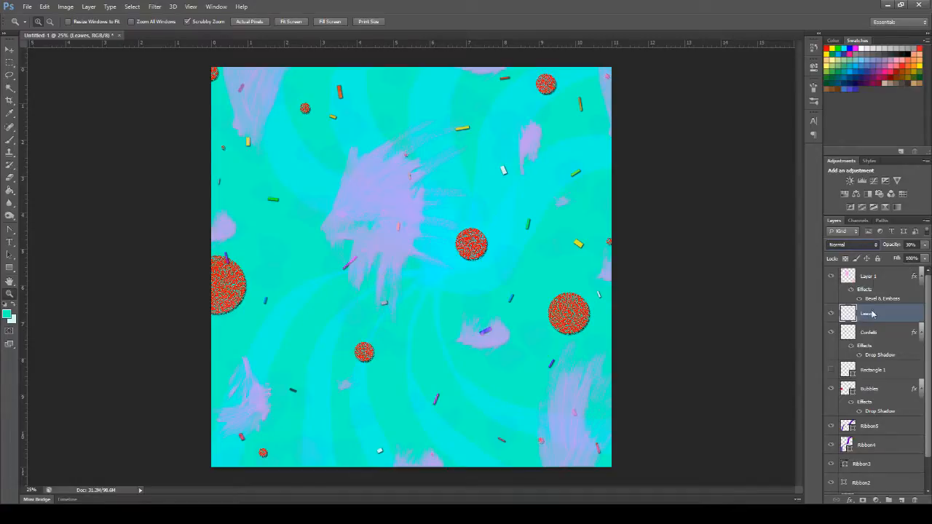
Step: Try out different blend modes on the Leaves layer and settle on Subtract
{"action": "key", "text": "shift+alt+o"}
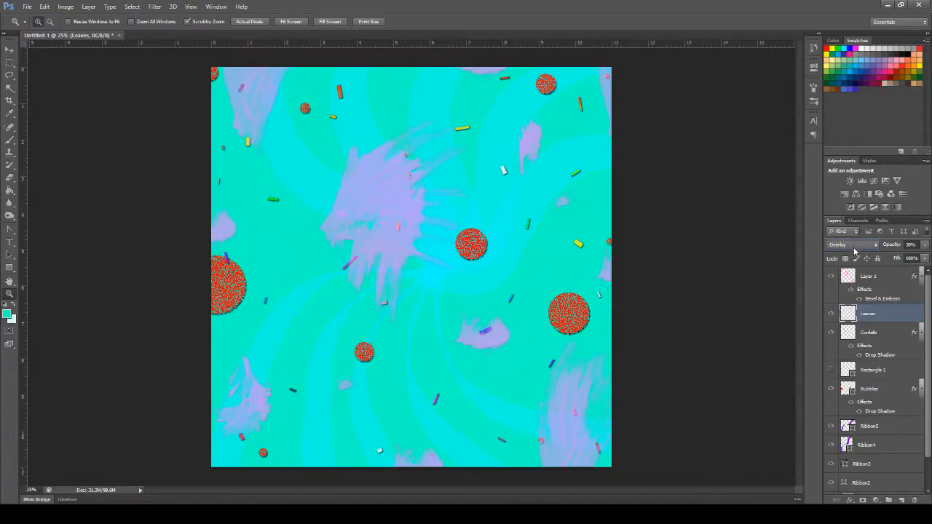
{"action": "scroll", "coordinate": [855, 250], "scroll_direction": "down", "scroll_amount": 1}
{"action": "scroll", "coordinate": [856, 250], "scroll_direction": "down", "scroll_amount": 9}
{"action": "scroll", "coordinate": [855, 250], "scroll_direction": "down", "scroll_amount": 3}
{"action": "scroll", "coordinate": [855, 249], "scroll_direction": "down", "scroll_amount": 1}
{"action": "scroll", "coordinate": [855, 250], "scroll_direction": "up", "scroll_amount": 1}
{"action": "scroll", "coordinate": [855, 250], "scroll_direction": "up", "scroll_amount": 4}
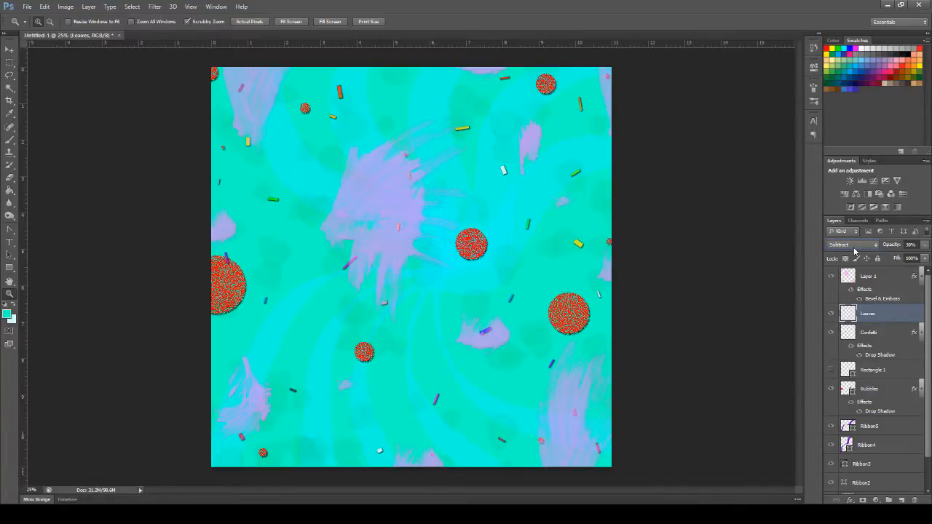
{"action": "scroll", "coordinate": [855, 250], "scroll_direction": "up", "scroll_amount": 1}
{"action": "scroll", "coordinate": [856, 249], "scroll_direction": "up", "scroll_amount": 1}
{"action": "scroll", "coordinate": [856, 250], "scroll_direction": "up", "scroll_amount": 1}
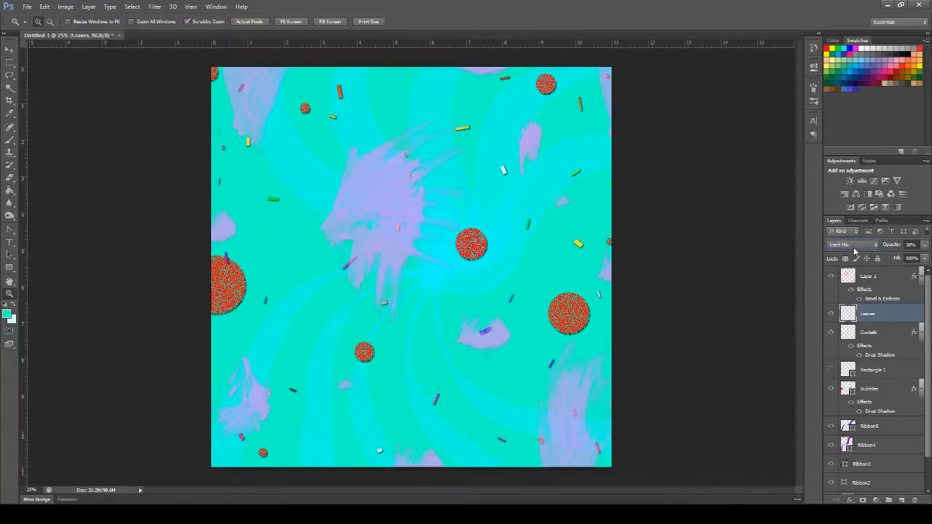
{"action": "scroll", "coordinate": [855, 249], "scroll_direction": "up", "scroll_amount": 4}
{"action": "scroll", "coordinate": [855, 251], "scroll_direction": "up", "scroll_amount": 3}
{"action": "scroll", "coordinate": [855, 250], "scroll_direction": "up", "scroll_amount": 11}
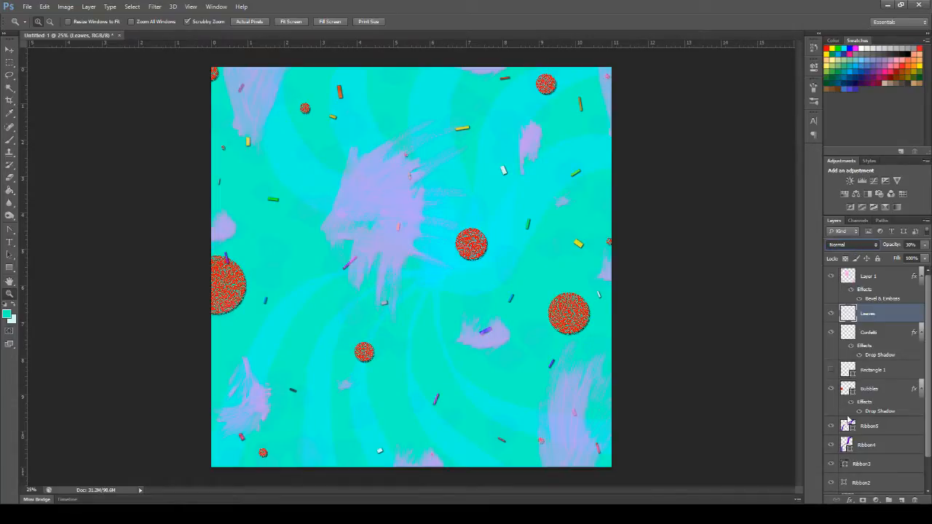
{"action": "left_click", "coordinate": [842, 449]}
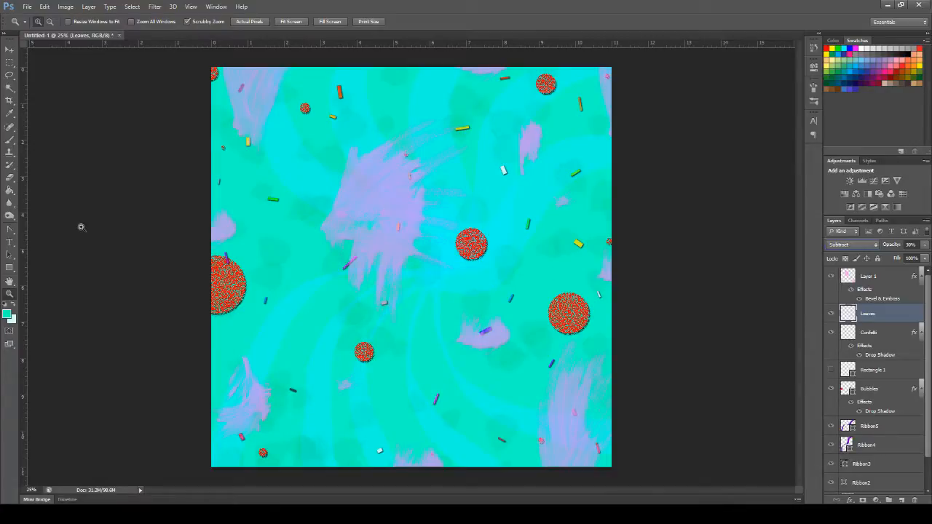
Step: Examine the full artwork at smaller scales to judge how the subtracted leaves blend with the background
{"action": "left_click", "coordinate": [49, 21]}
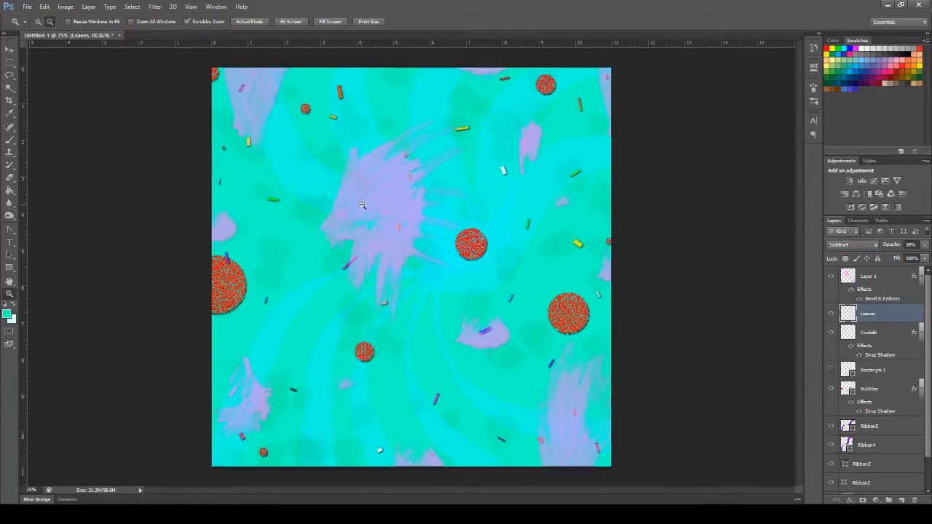
{"action": "left_click", "coordinate": [404, 289]}
{"action": "left_click", "coordinate": [404, 289]}
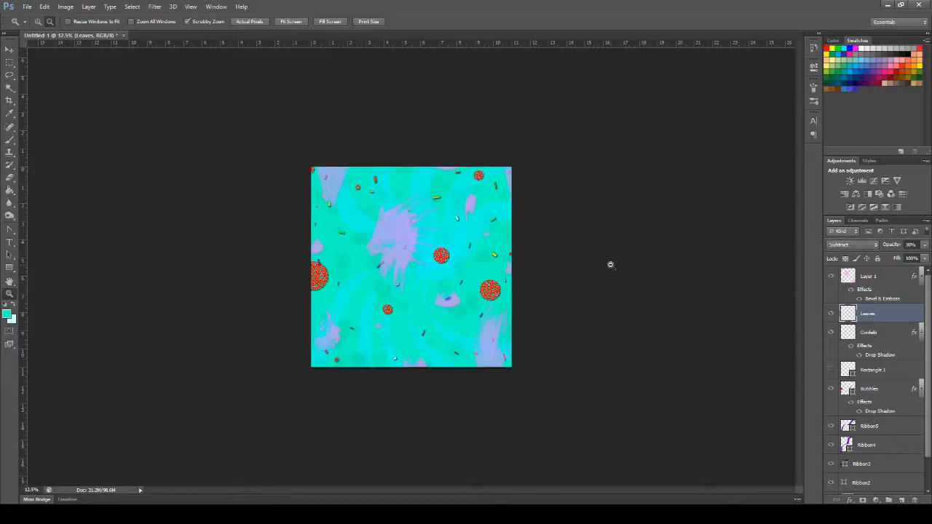
{"action": "left_click", "coordinate": [477, 269]}
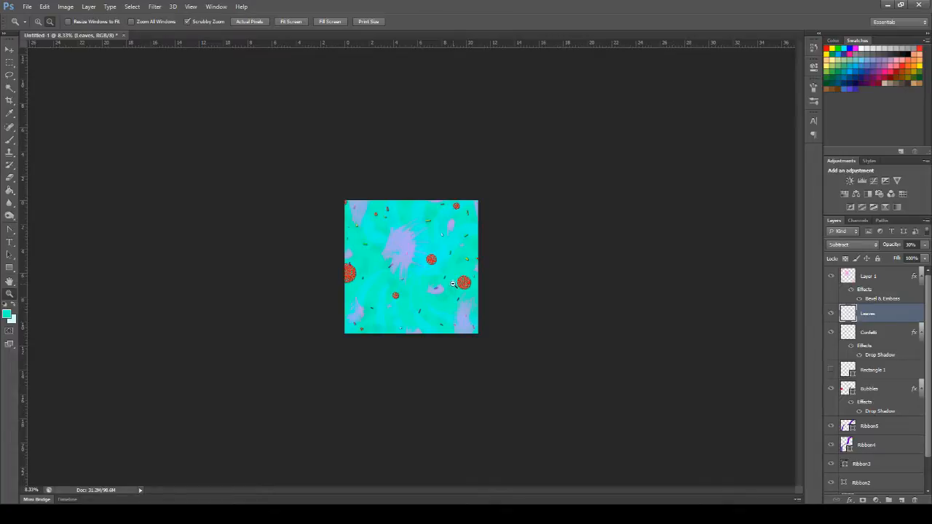
{"action": "left_click", "coordinate": [38, 21]}
{"action": "left_click", "coordinate": [440, 248]}
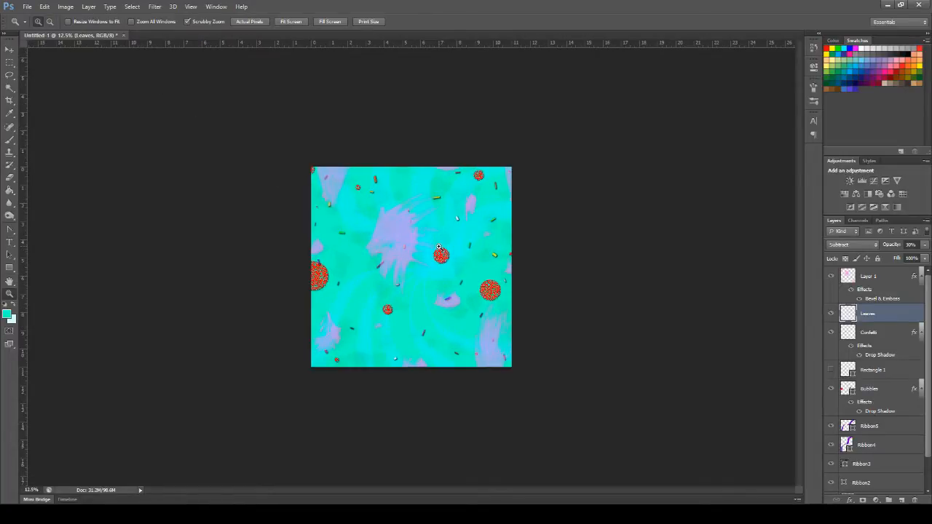
{"action": "left_click", "coordinate": [440, 248]}
Step: Select the Ribbon5 layer
{"action": "scroll", "coordinate": [881, 409], "scroll_direction": "down", "scroll_amount": 2}
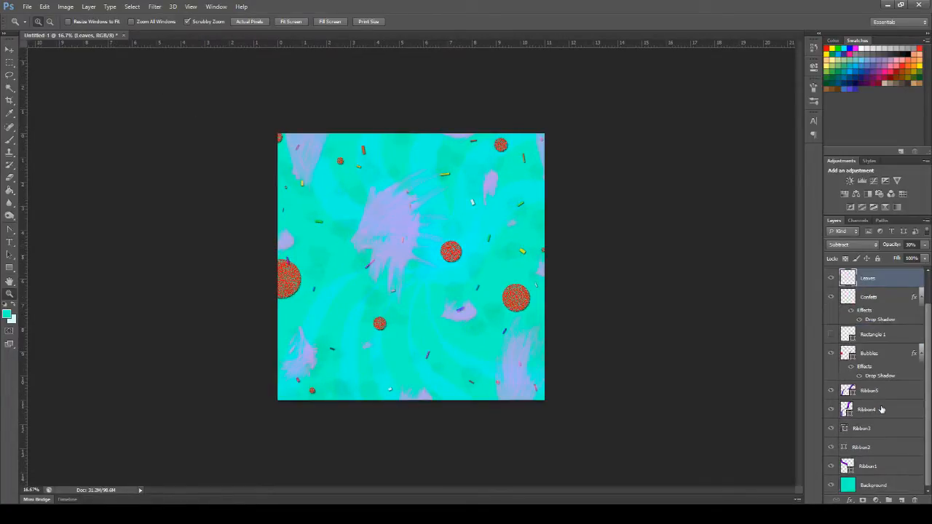
{"action": "left_click", "coordinate": [888, 392]}
{"action": "key", "text": "h"}
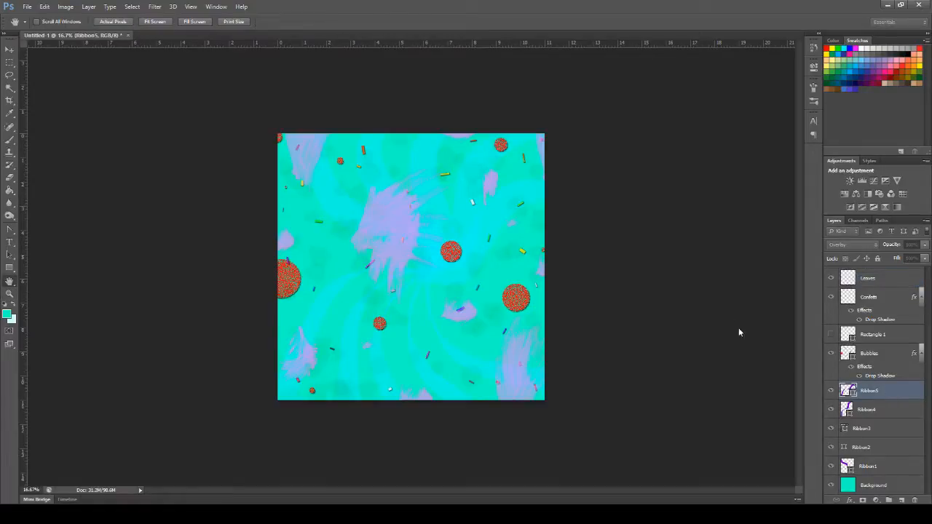
{"action": "left_click", "coordinate": [618, 214]}
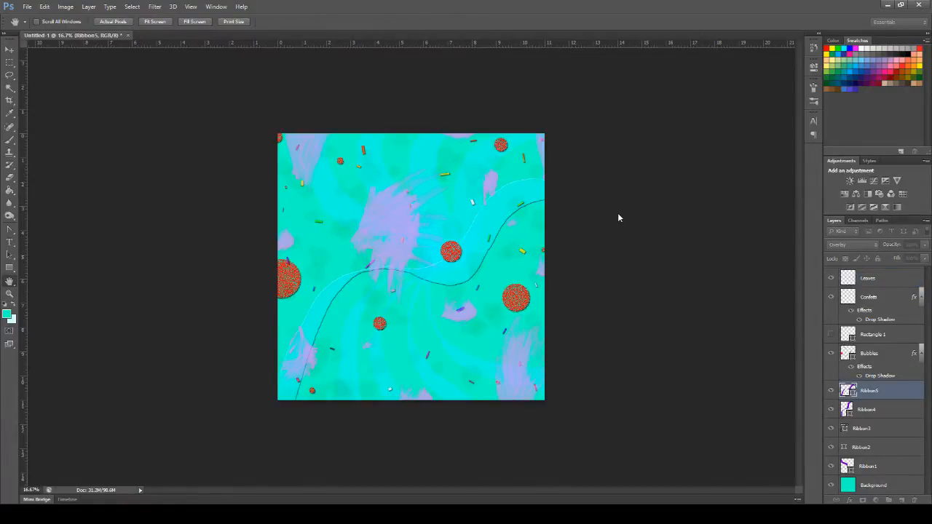
{"action": "left_click", "coordinate": [618, 214]}
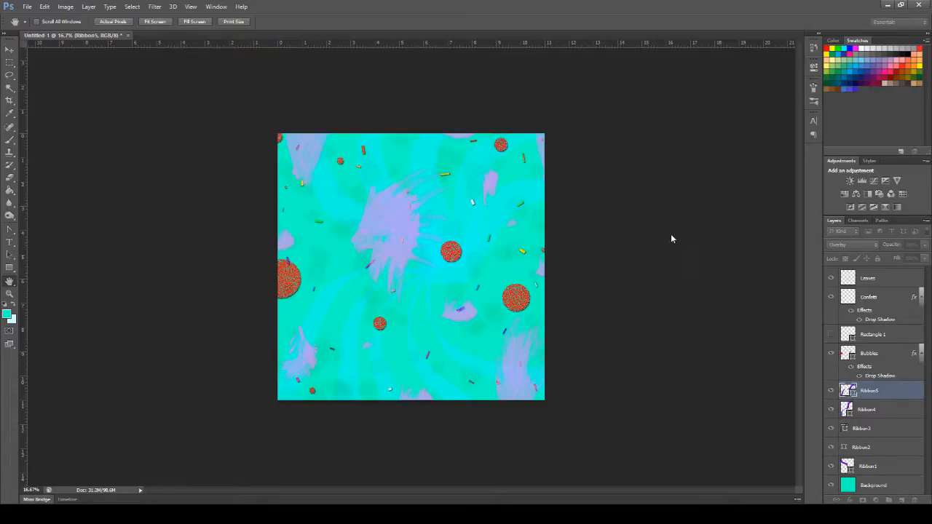
{"action": "left_click", "coordinate": [621, 214]}
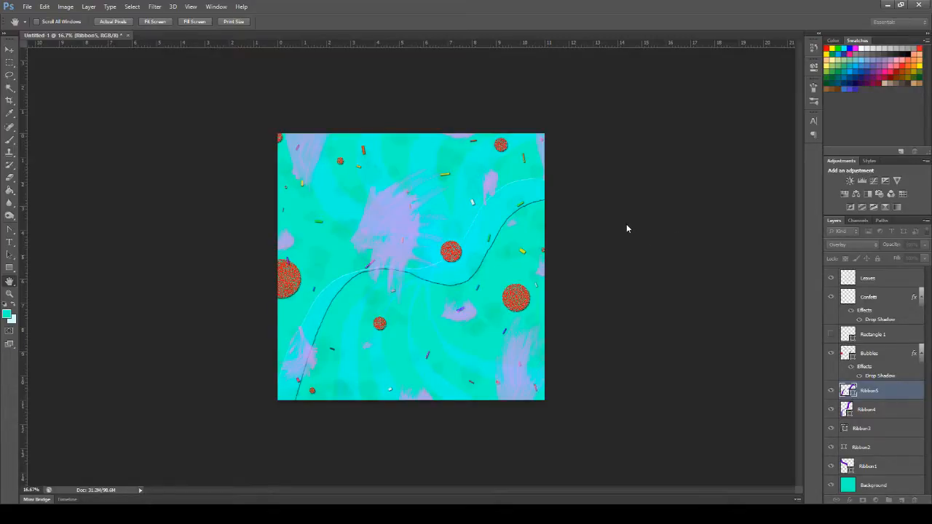
{"action": "left_click", "coordinate": [619, 215]}
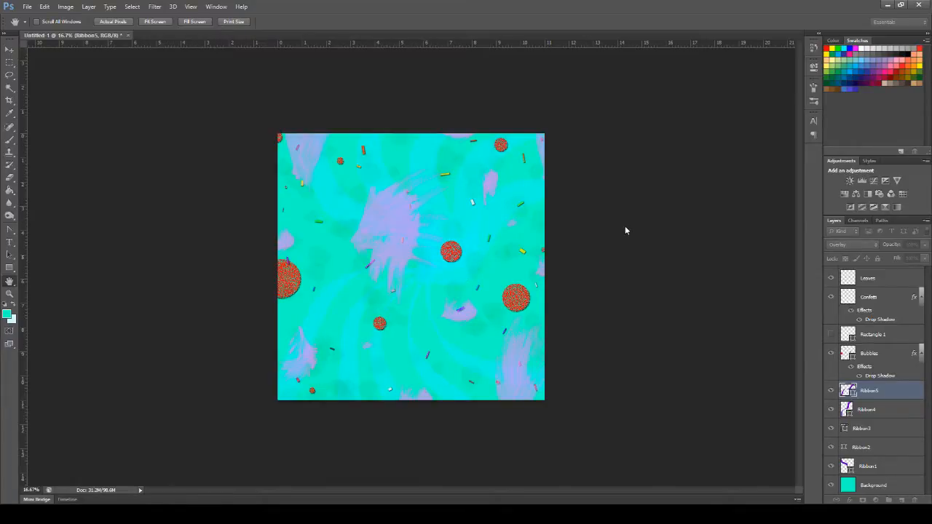
{"action": "left_click", "coordinate": [618, 277]}
{"action": "left_click", "coordinate": [619, 277]}
{"action": "left_click", "coordinate": [649, 217]}
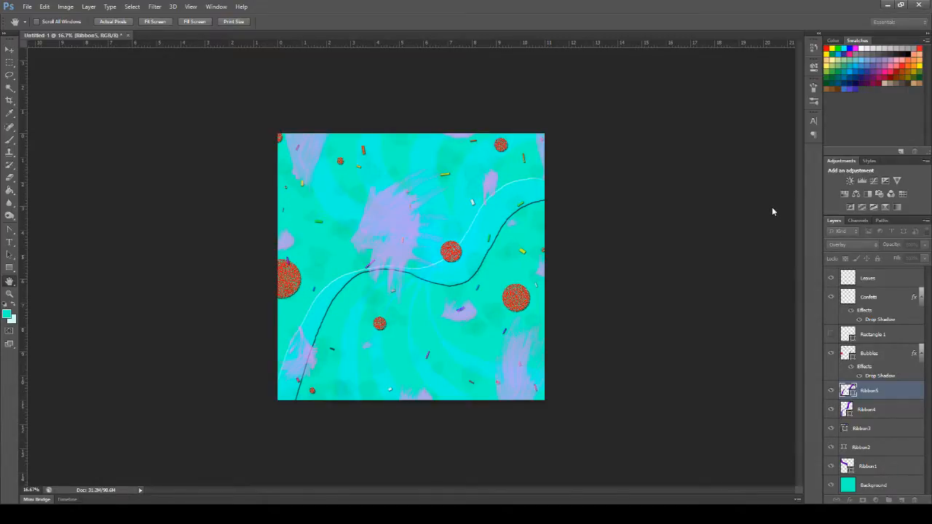
{"action": "left_click", "coordinate": [774, 239]}
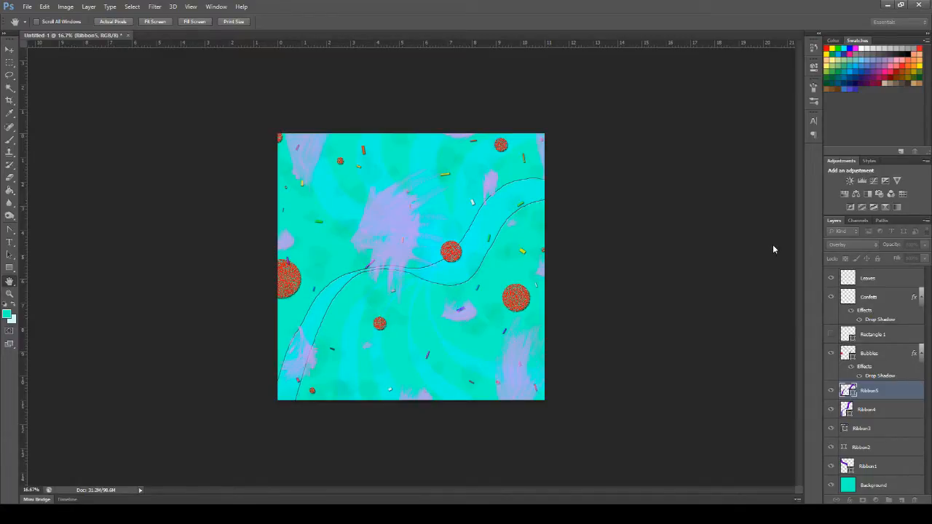
{"action": "left_click", "coordinate": [773, 246]}
{"action": "left_click", "coordinate": [769, 231]}
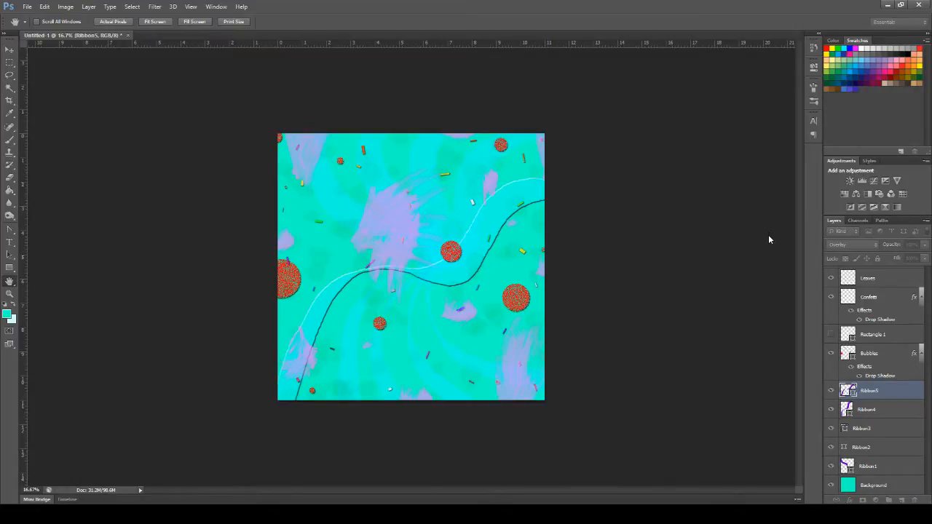
{"action": "left_click", "coordinate": [769, 243]}
{"action": "mouse_move", "coordinate": [747, 253]}
{"action": "left_mouse_down"}
{"action": "mouse_move", "coordinate": [756, 253]}
{"action": "mouse_move", "coordinate": [745, 256]}
{"action": "left_mouse_up"}
{"action": "left_click_drag", "start_coordinate": [753, 232], "coordinate": [766, 233]}
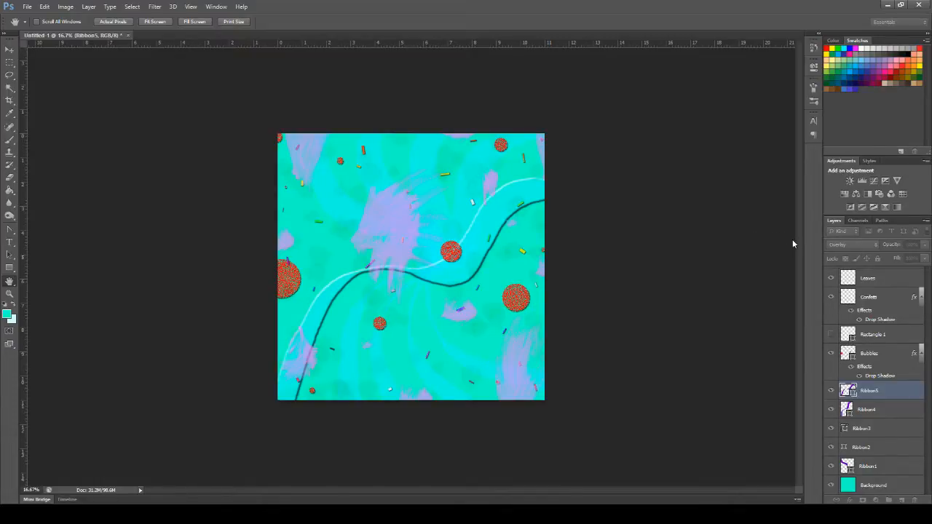
{"action": "left_click", "coordinate": [882, 209]}
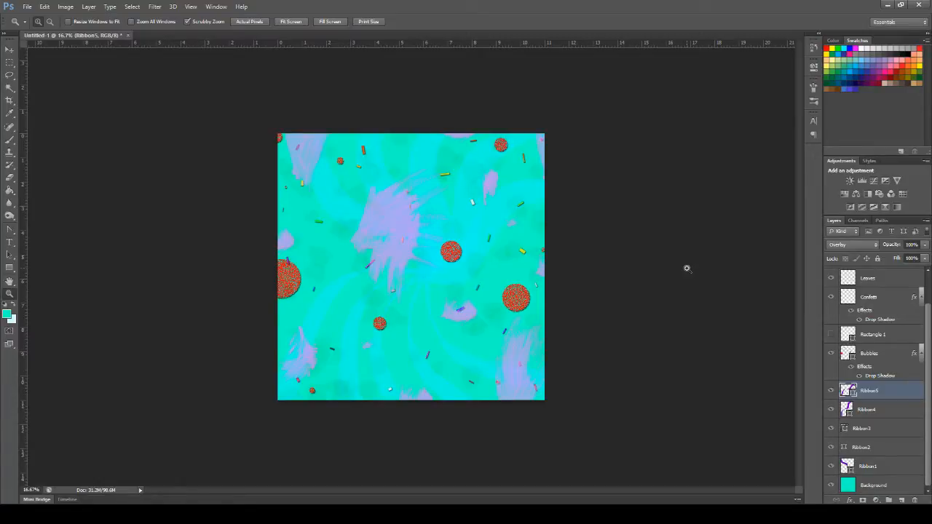
Step: Add an Outer Glow effect to the Ribbon5 layer so light lines run along the ribbon's edges
{"action": "key", "text": "h"}
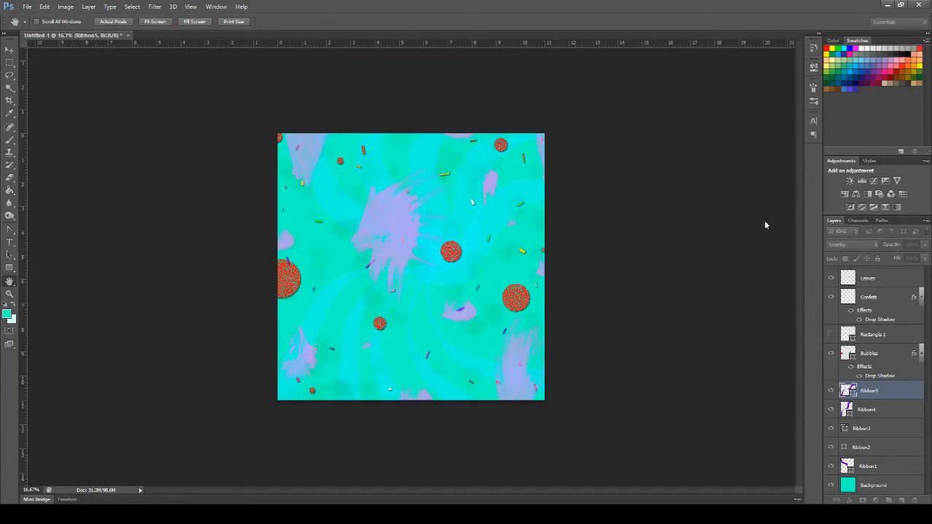
{"action": "key", "text": "i"}
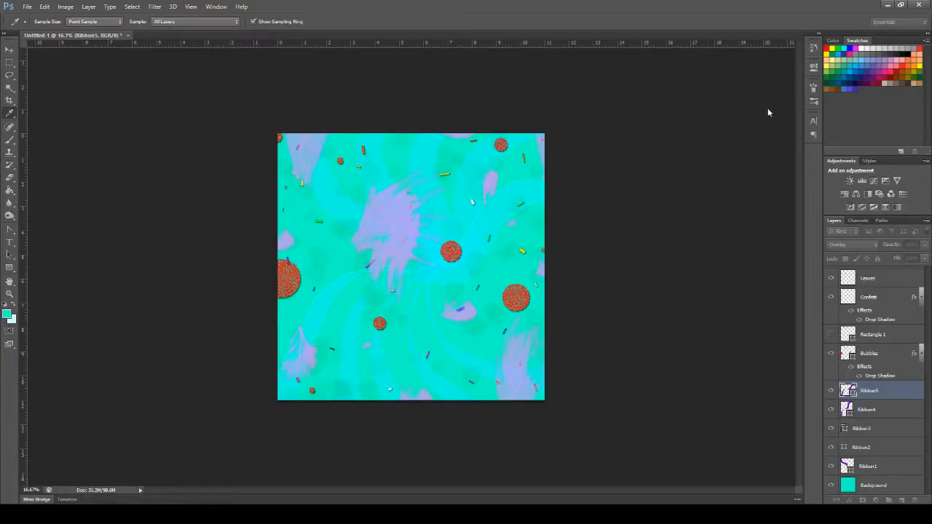
{"action": "key", "text": "h"}
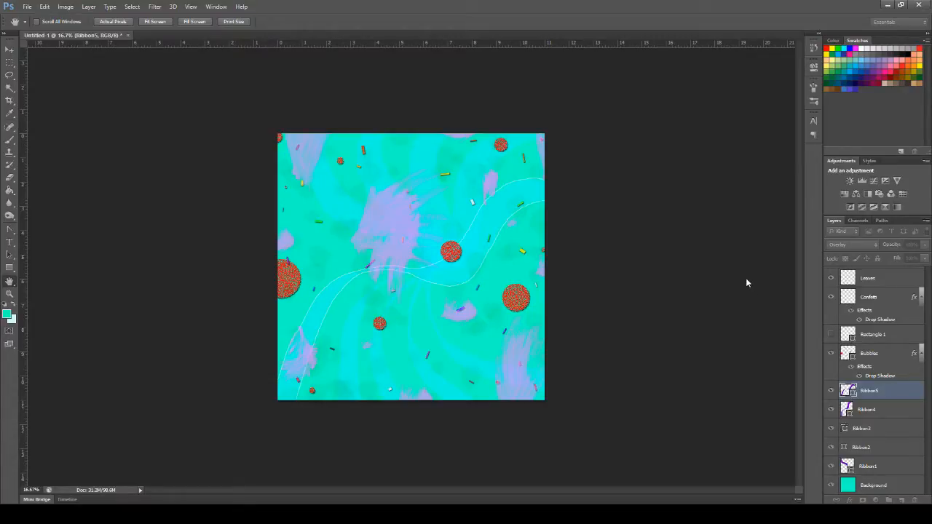
{"action": "left_click_drag", "start_coordinate": [742, 292], "coordinate": [751, 292]}
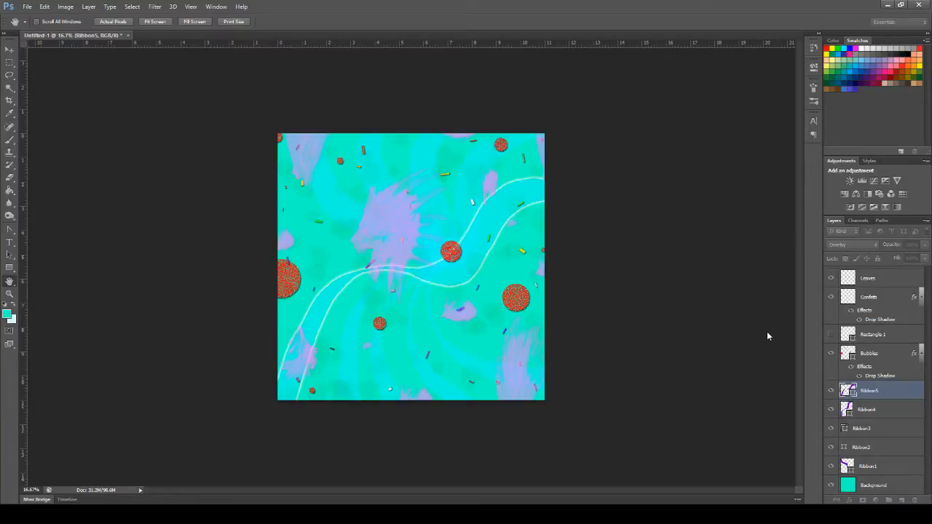
{"action": "mouse_move", "coordinate": [772, 333]}
{"action": "left_mouse_down"}
{"action": "mouse_move", "coordinate": [738, 330]}
{"action": "mouse_move", "coordinate": [758, 329]}
{"action": "left_mouse_up"}
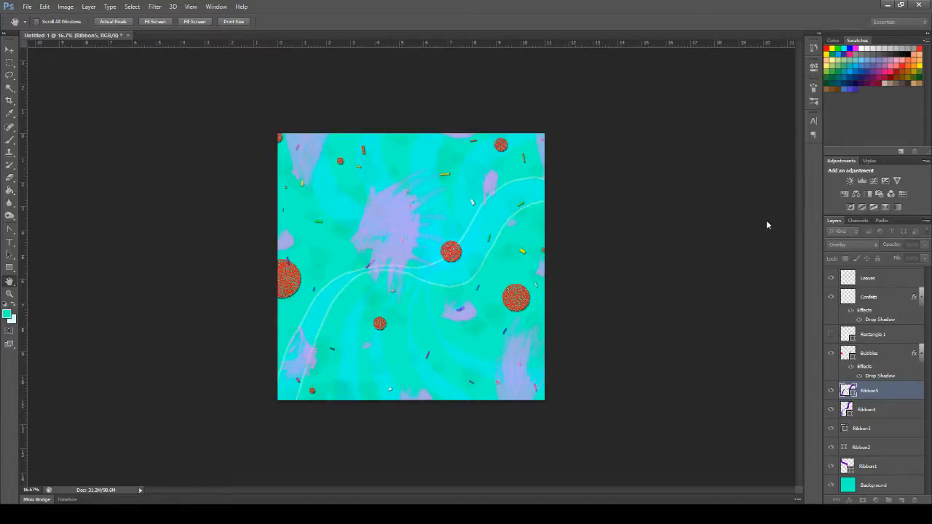
{"action": "left_click", "coordinate": [890, 194]}
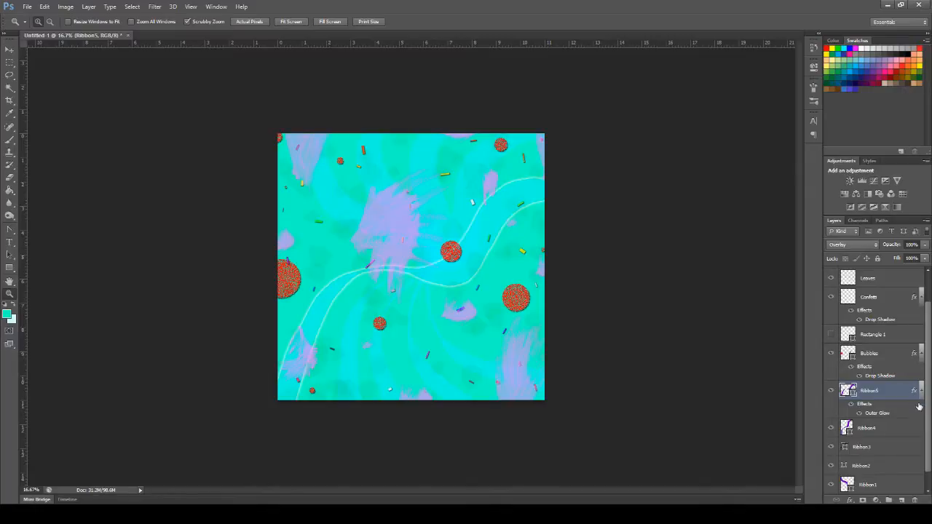
Step: Copy Ribbon5's Outer Glow effect to the Ribbon4, Ribbon3, Ribbon2 and Ribbon1 layers
{"action": "key", "text": "alt"}
{"action": "left_click_drag", "start_coordinate": [912, 393], "coordinate": [910, 431]}
{"action": "scroll", "coordinate": [909, 434], "scroll_direction": "down", "scroll_amount": 1}
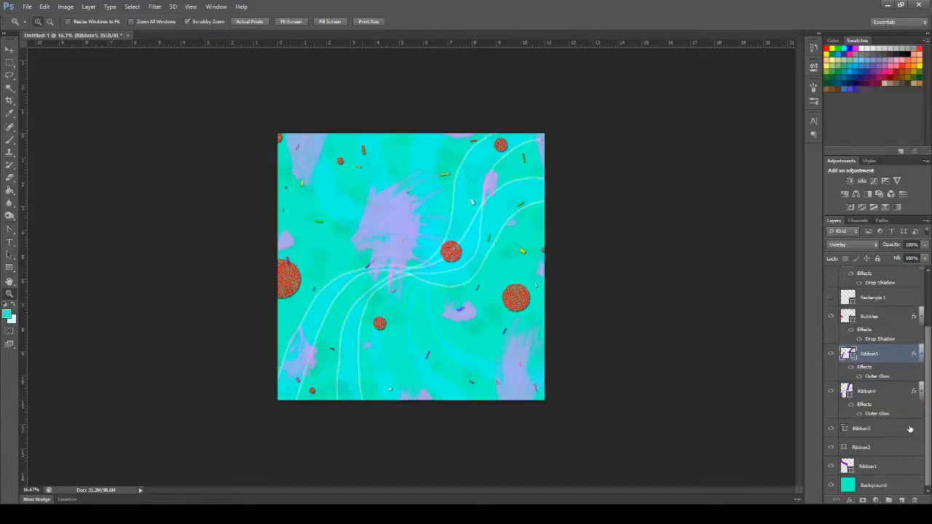
{"action": "left_click_drag", "start_coordinate": [912, 434], "coordinate": [913, 472]}
{"action": "scroll", "coordinate": [912, 431], "scroll_direction": "down", "scroll_amount": 1}
{"action": "key", "text": "alt"}
{"action": "scroll", "coordinate": [910, 452], "scroll_direction": "down", "scroll_amount": 1}
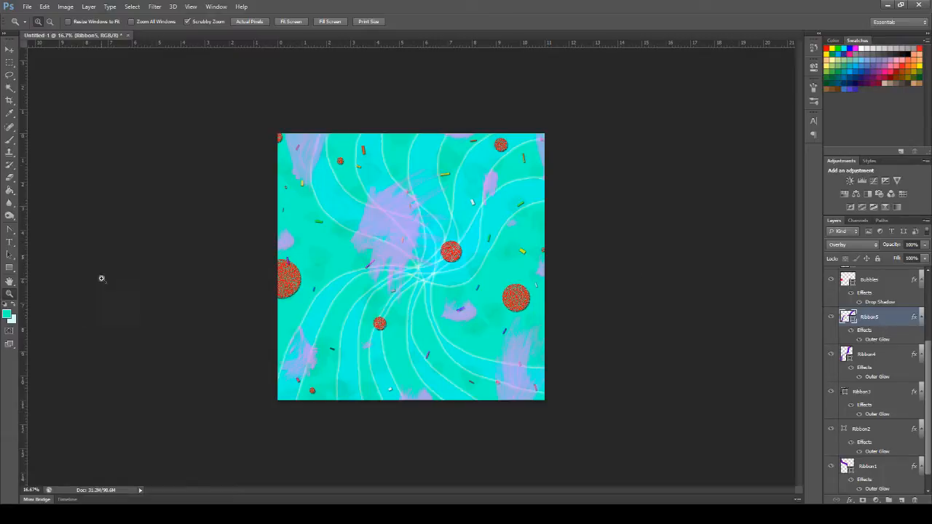
Step: Examine the whole artwork at smaller scales to judge the glowing ribbon edges
{"action": "left_click", "coordinate": [49, 22]}
{"action": "left_click", "coordinate": [467, 305]}
{"action": "left_click", "coordinate": [468, 305]}
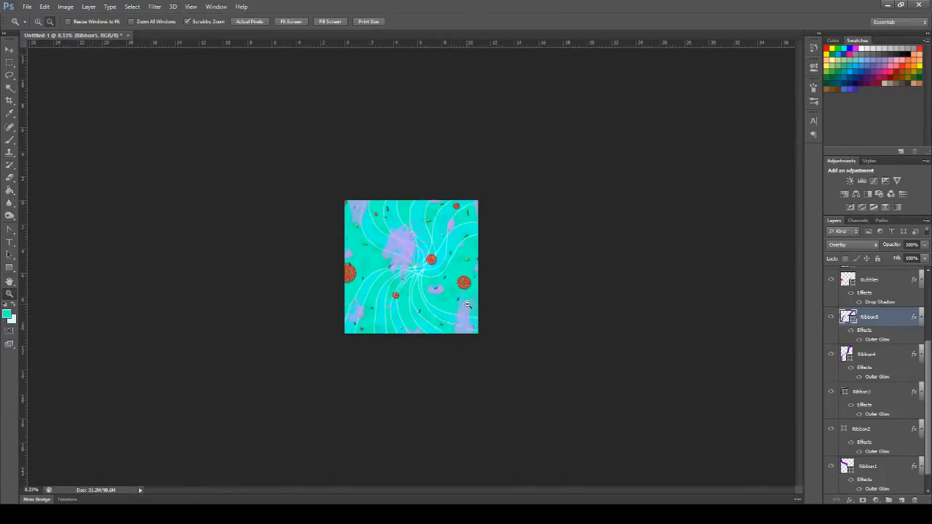
{"action": "left_click", "coordinate": [468, 305]}
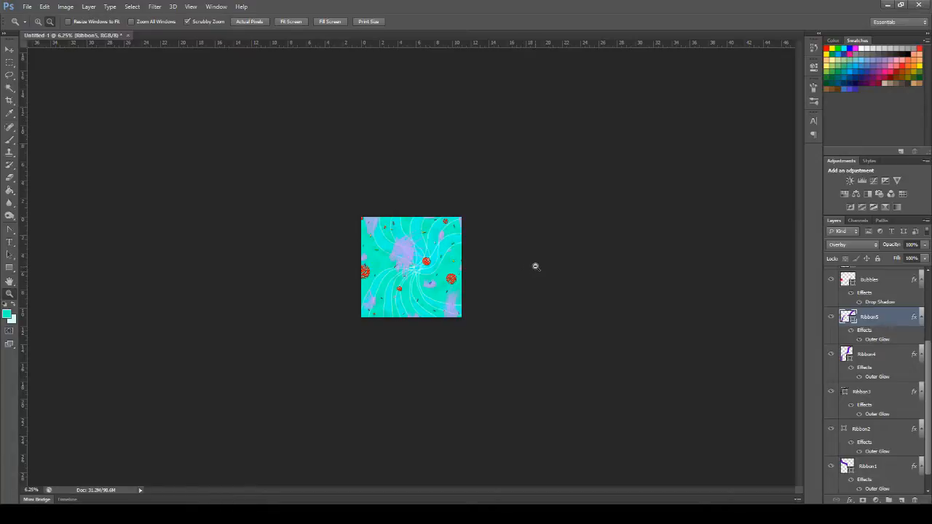
{"action": "left_click", "coordinate": [38, 21]}
{"action": "left_click", "coordinate": [444, 262]}
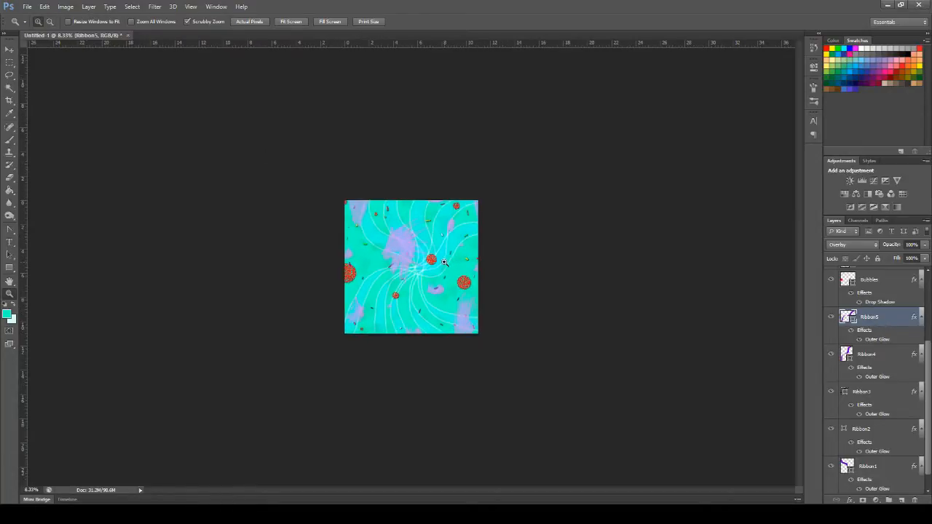
{"action": "left_click", "coordinate": [444, 262]}
{"action": "left_click", "coordinate": [444, 262]}
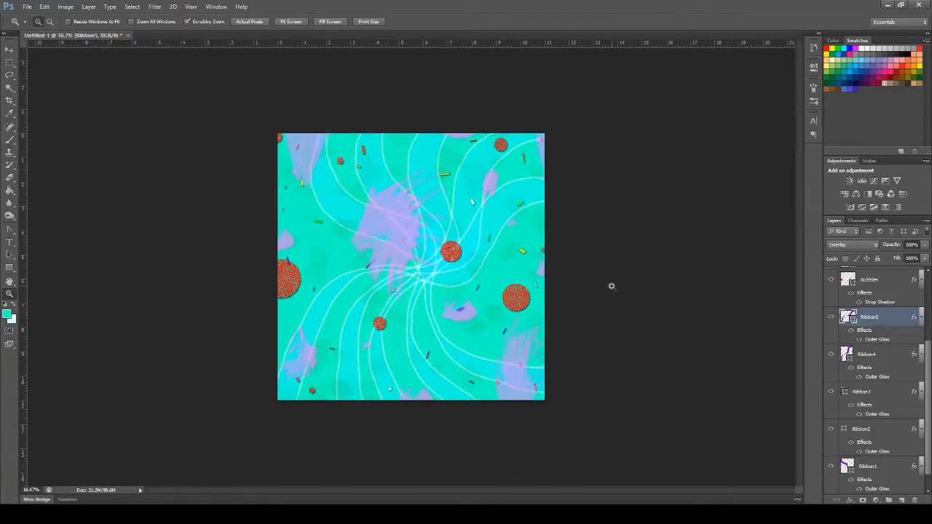
Step: Soften the Outer Glow effects on the Ribbon5 and Ribbon4 layers
{"action": "double_click", "coordinate": [875, 321]}
{"action": "double_click", "coordinate": [907, 320]}
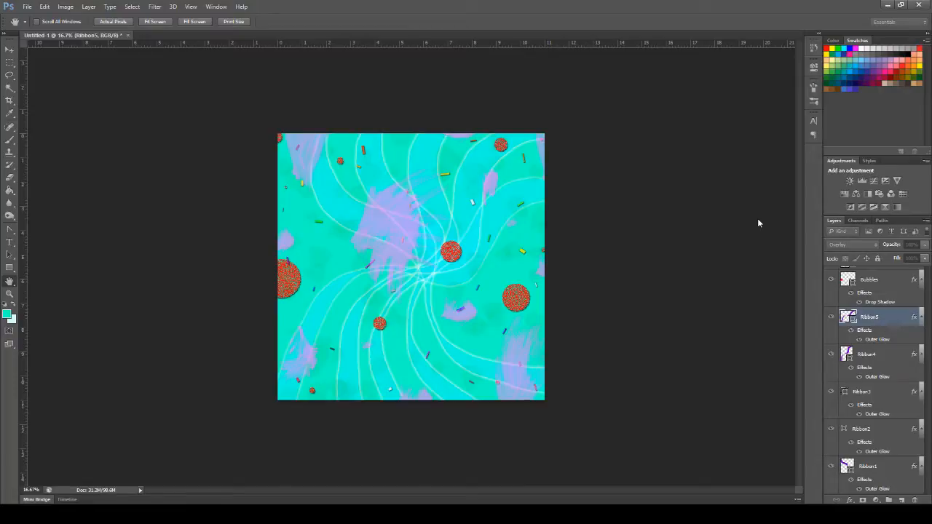
{"action": "key", "text": "z"}
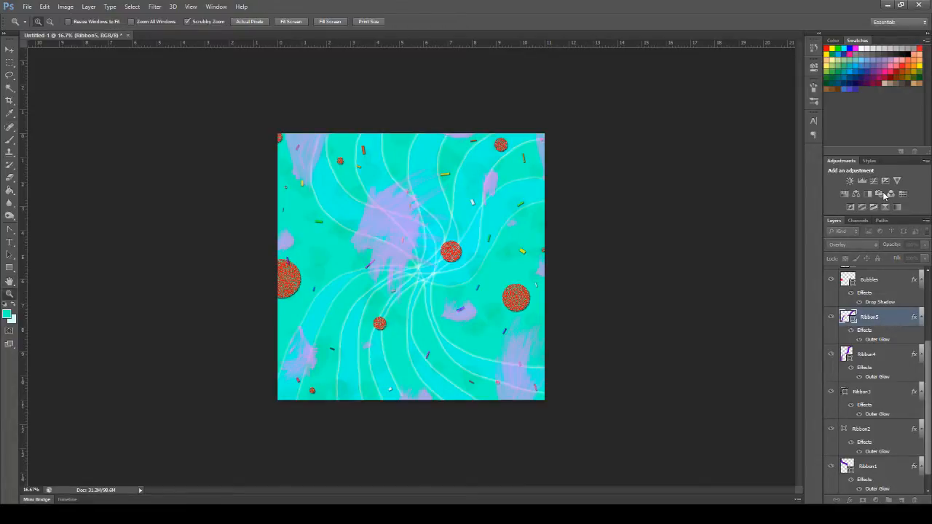
{"action": "left_click", "coordinate": [889, 359]}
{"action": "key", "text": "h"}
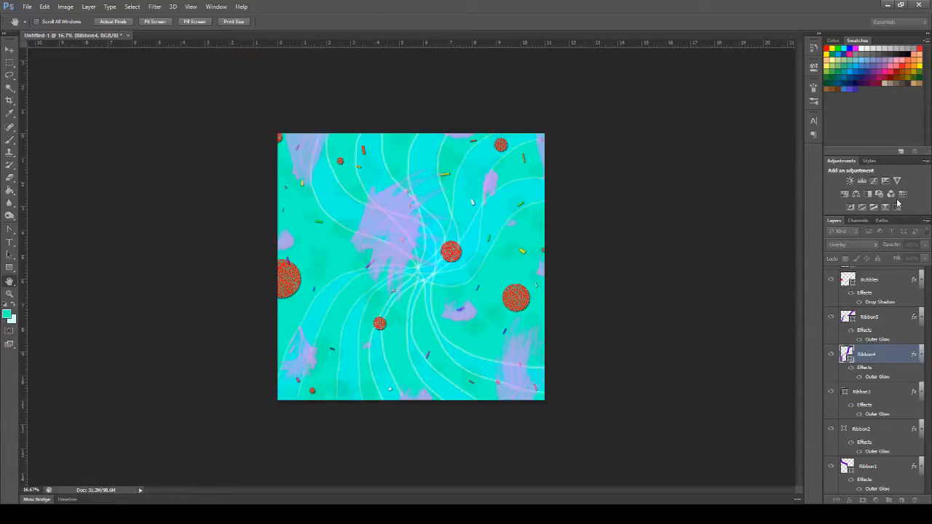
{"action": "key", "text": "z"}
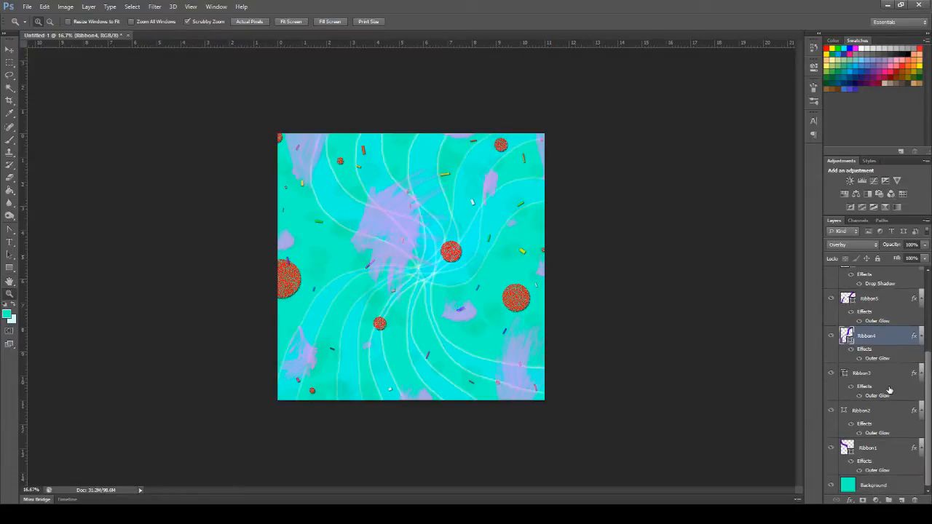
Step: Soften the Outer Glow effects on the Ribbon3, Ribbon2 and Ribbon1 layers in the same way
{"action": "scroll", "coordinate": [894, 375], "scroll_direction": "down", "scroll_amount": 1}
{"action": "left_click", "coordinate": [894, 374]}
{"action": "key", "text": "h"}
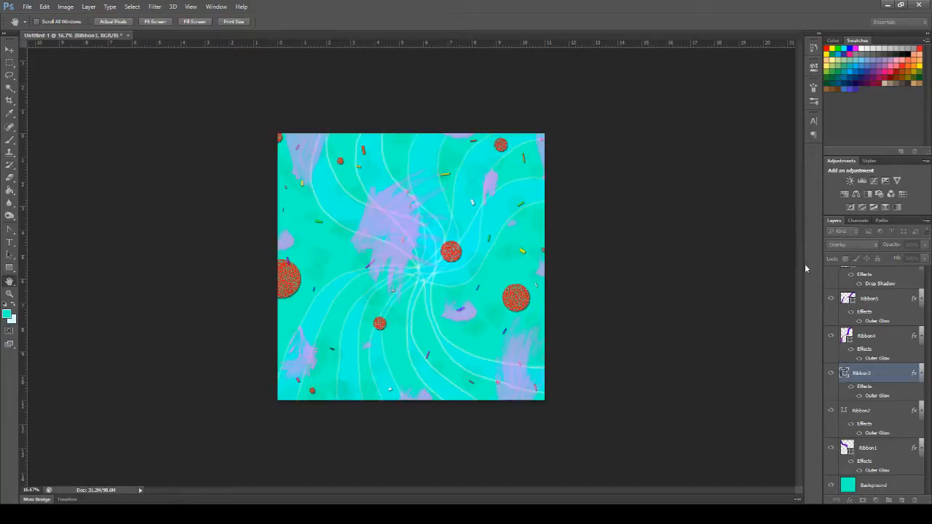
{"action": "key", "text": "z"}
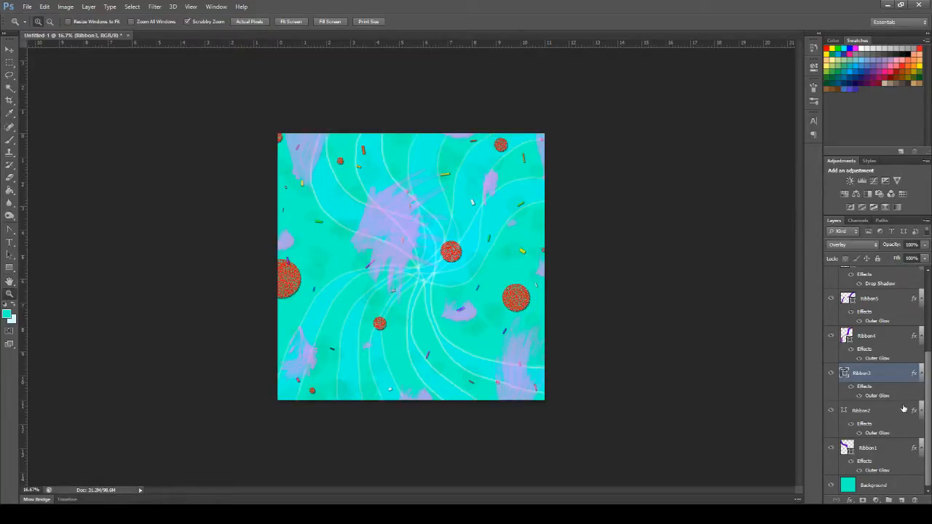
{"action": "left_click", "coordinate": [906, 414]}
{"action": "double_click", "coordinate": [906, 414]}
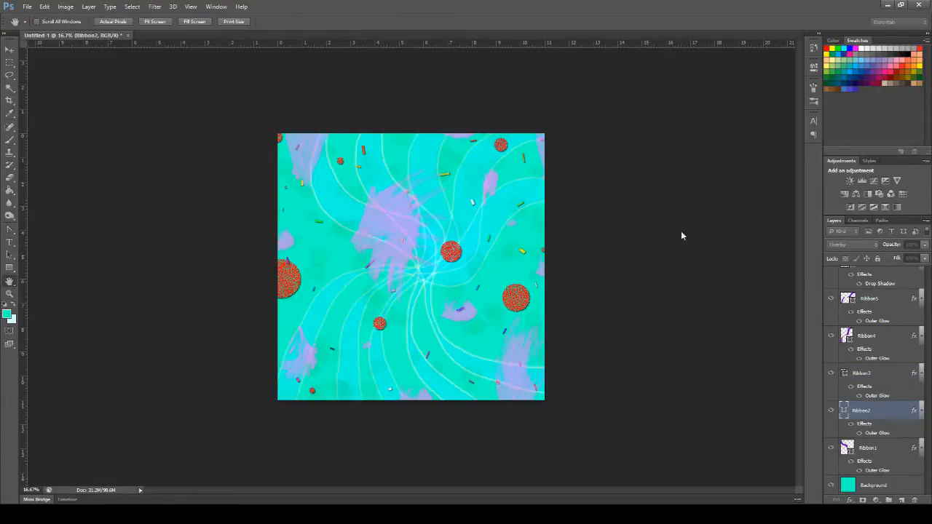
{"action": "left_click", "coordinate": [750, 209]}
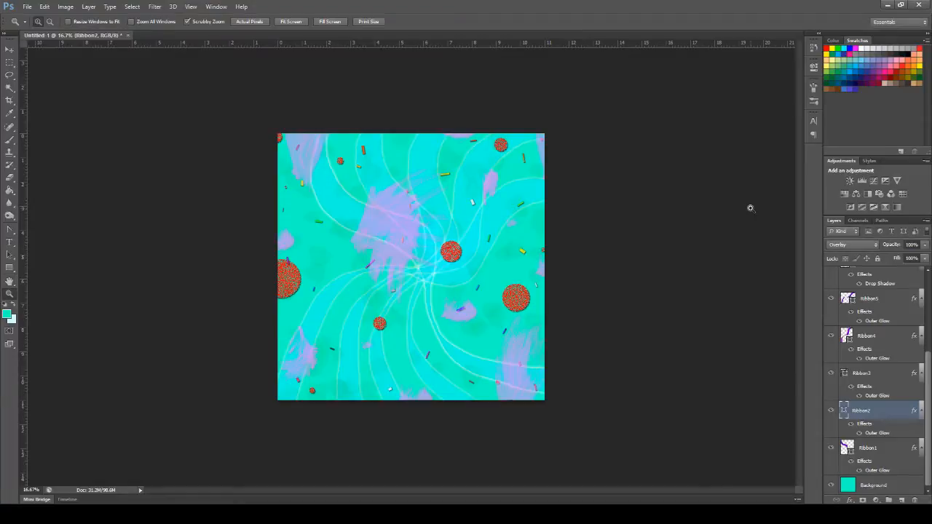
{"action": "double_click", "coordinate": [902, 450]}
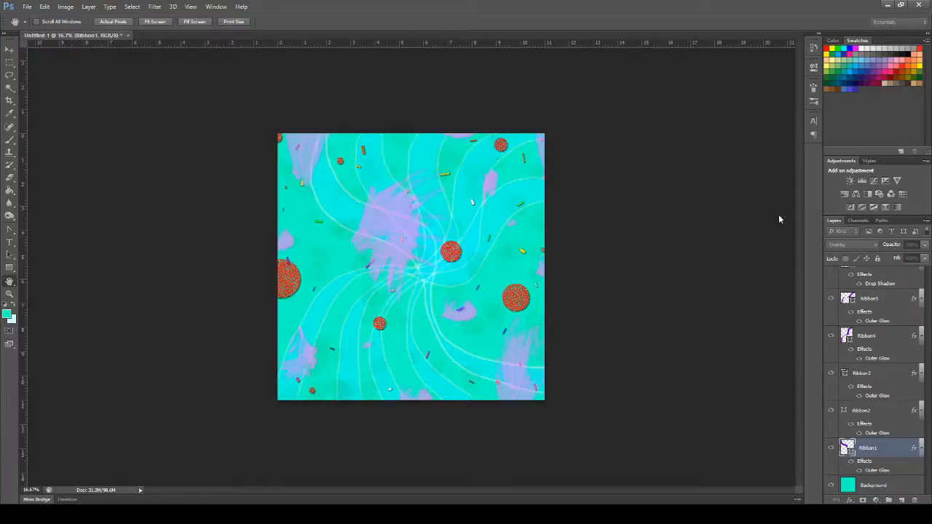
{"action": "key", "text": "z"}
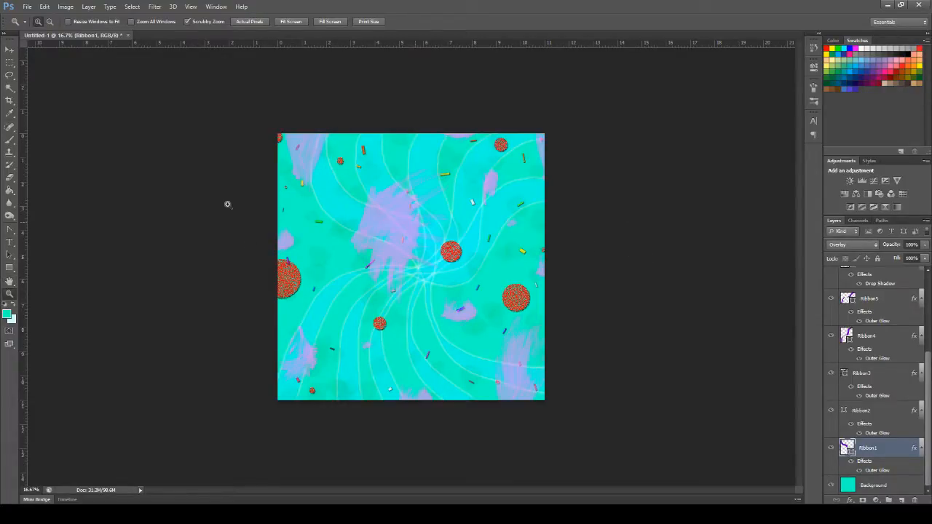
Step: Move Layer 1 with the brush marks beneath all the ribbons, directly above the Background layer
{"action": "left_click", "coordinate": [440, 224], "text": "alt"}
{"action": "left_click", "coordinate": [440, 227], "text": "alt"}
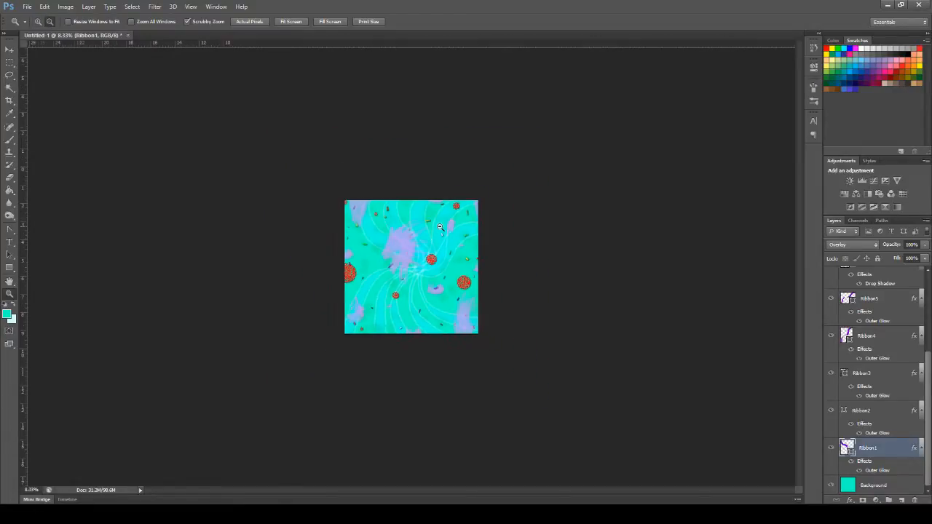
{"action": "left_click", "coordinate": [439, 227], "text": "alt"}
{"action": "left_click", "coordinate": [476, 279], "text": "alt"}
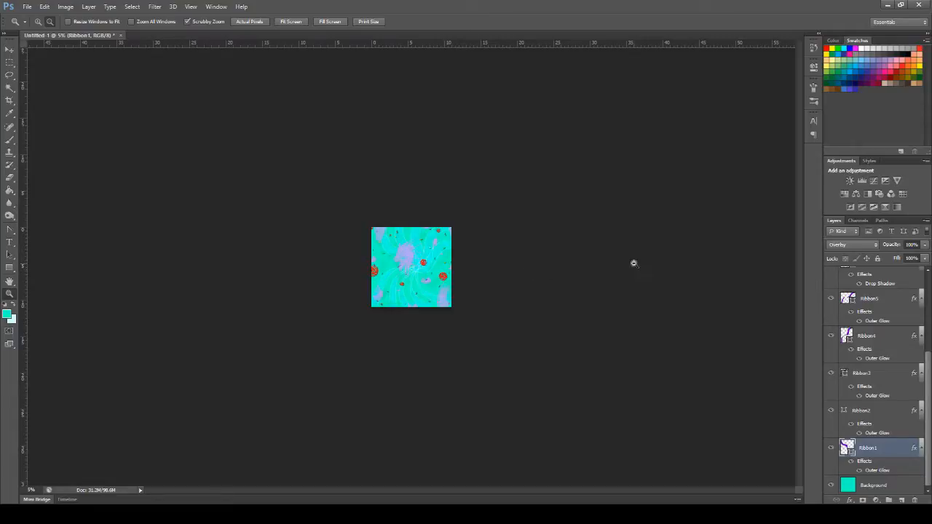
{"action": "scroll", "coordinate": [900, 390], "scroll_direction": "up", "scroll_amount": 5}
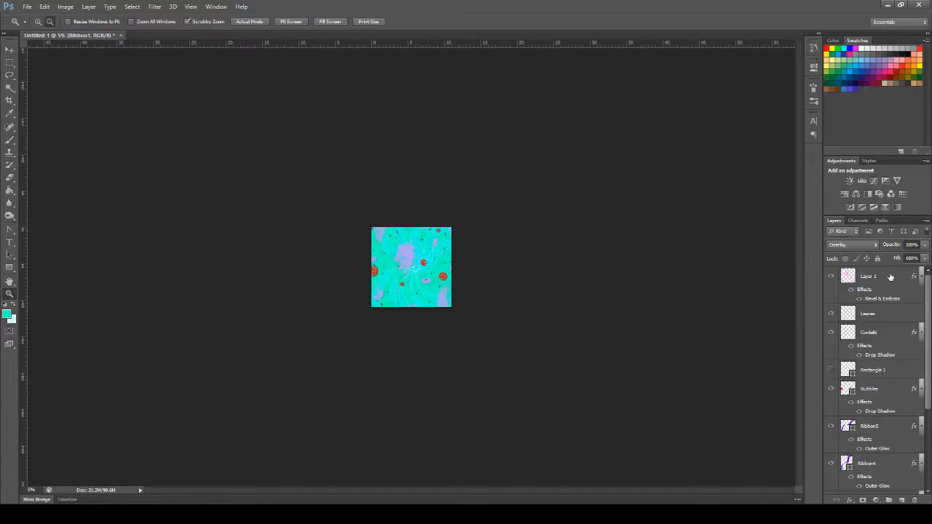
{"action": "left_click_drag", "start_coordinate": [889, 277], "coordinate": [889, 474]}
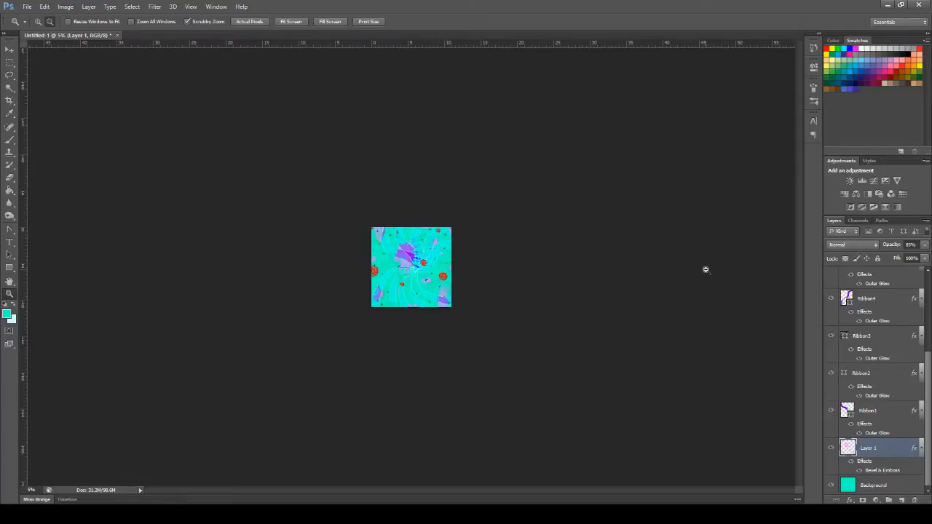
Step: Try the Bubbles layer beneath the ribbons, below and above Layer 1, and return it to its place above Ribbon5
{"action": "scroll", "coordinate": [913, 413], "scroll_direction": "up", "scroll_amount": 3}
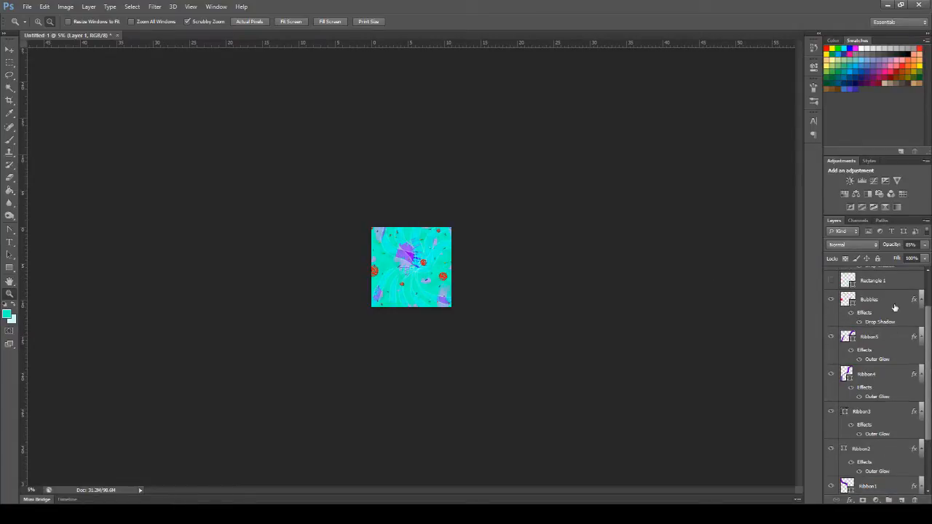
{"action": "left_click_drag", "start_coordinate": [893, 301], "coordinate": [892, 486]}
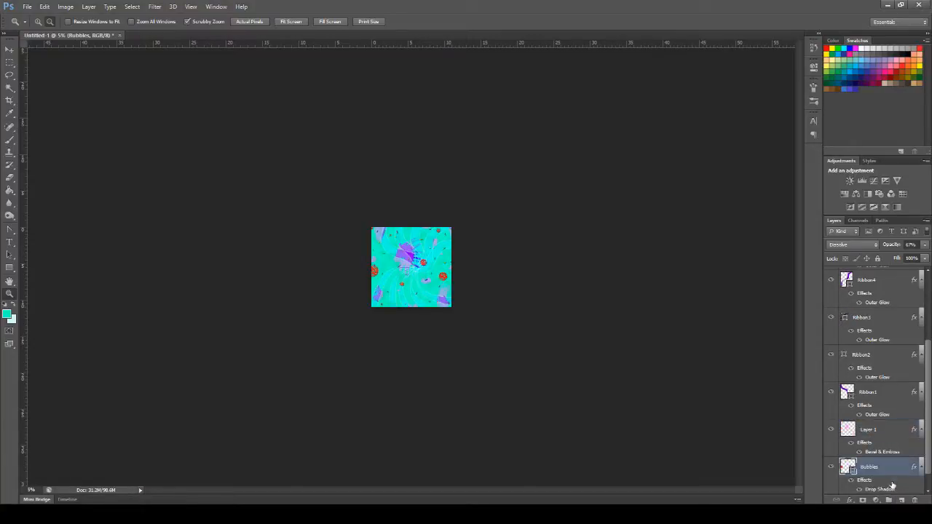
{"action": "scroll", "coordinate": [895, 411], "scroll_direction": "down", "scroll_amount": 1}
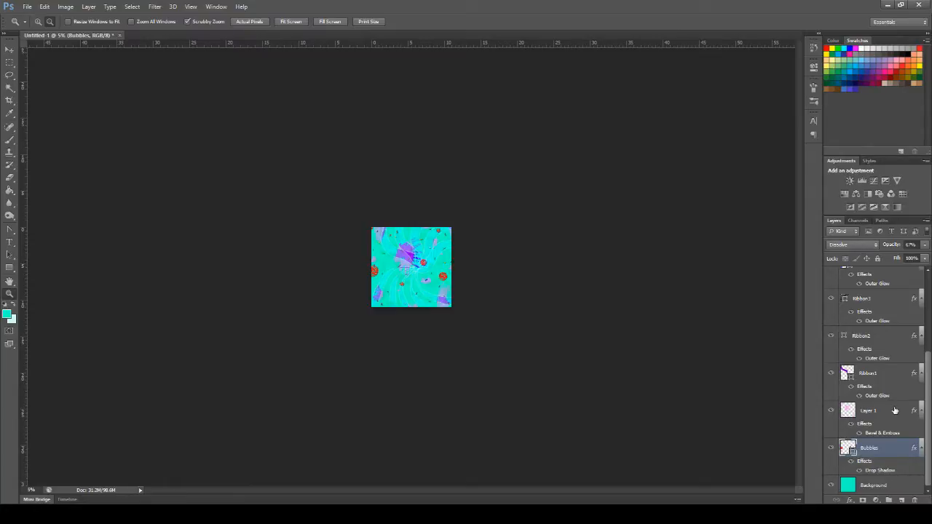
{"action": "left_click_drag", "start_coordinate": [894, 452], "coordinate": [891, 410]}
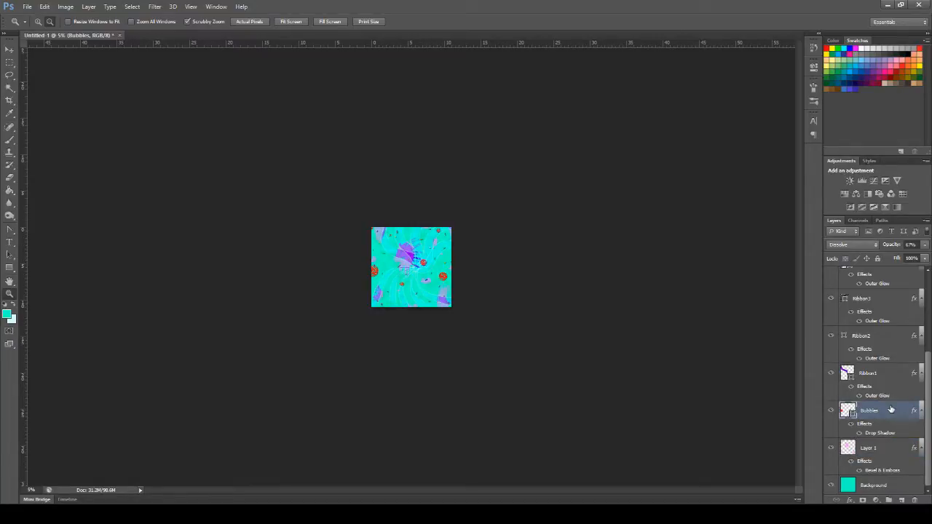
{"action": "scroll", "coordinate": [891, 410], "scroll_direction": "up", "scroll_amount": 1}
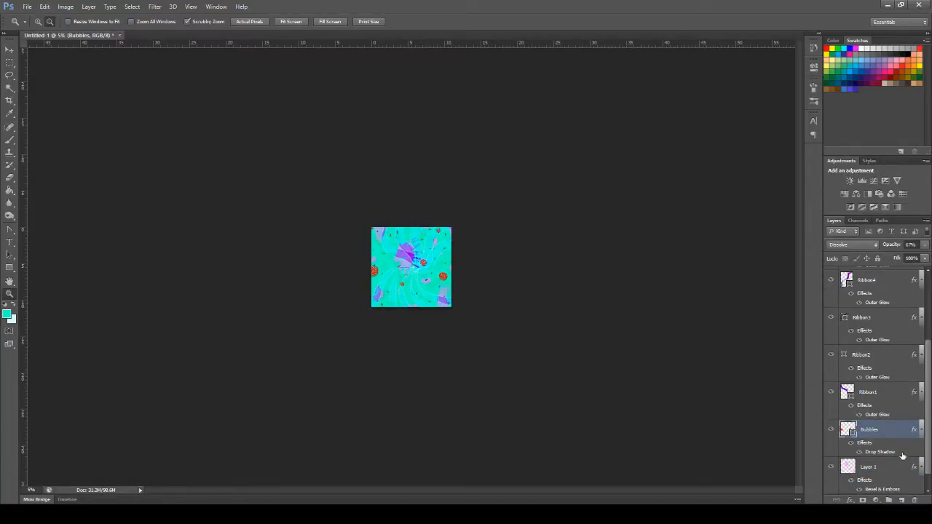
{"action": "scroll", "coordinate": [902, 453], "scroll_direction": "up", "scroll_amount": 2}
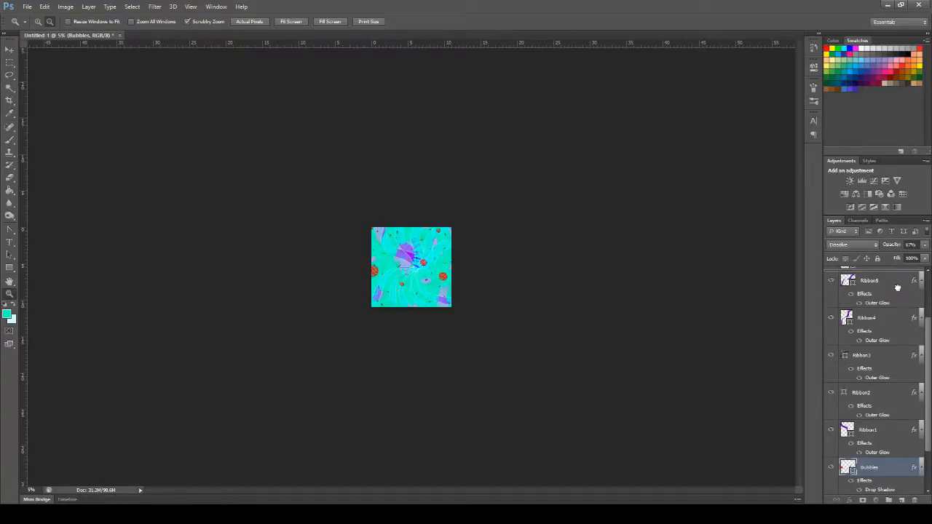
{"action": "scroll", "coordinate": [895, 281], "scroll_direction": "up", "scroll_amount": 3}
{"action": "left_click_drag", "start_coordinate": [892, 262], "coordinate": [889, 377]}
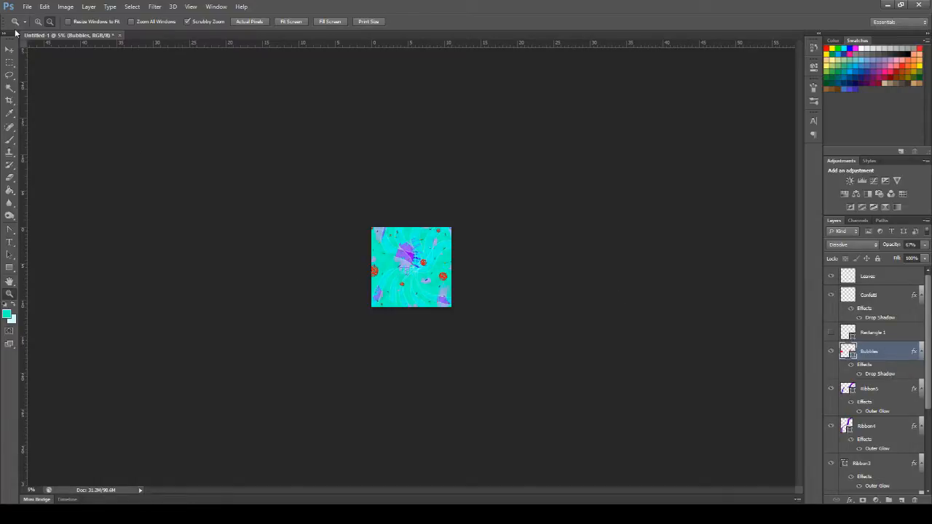
Step: Examine the reordered artwork at a larger scale to judge how the ribbons overlap the brush marks
{"action": "left_click", "coordinate": [39, 22]}
{"action": "left_click", "coordinate": [440, 272]}
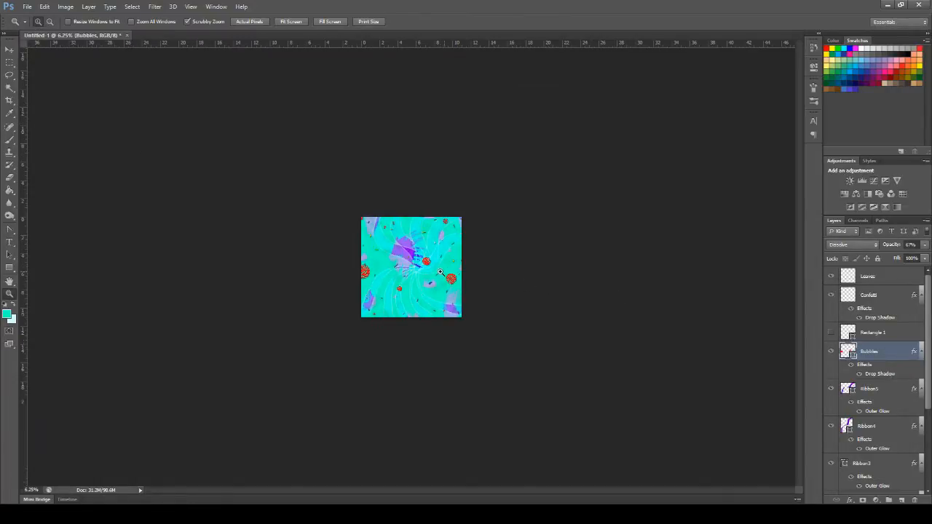
{"action": "left_click", "coordinate": [440, 271]}
{"action": "left_click", "coordinate": [505, 258]}
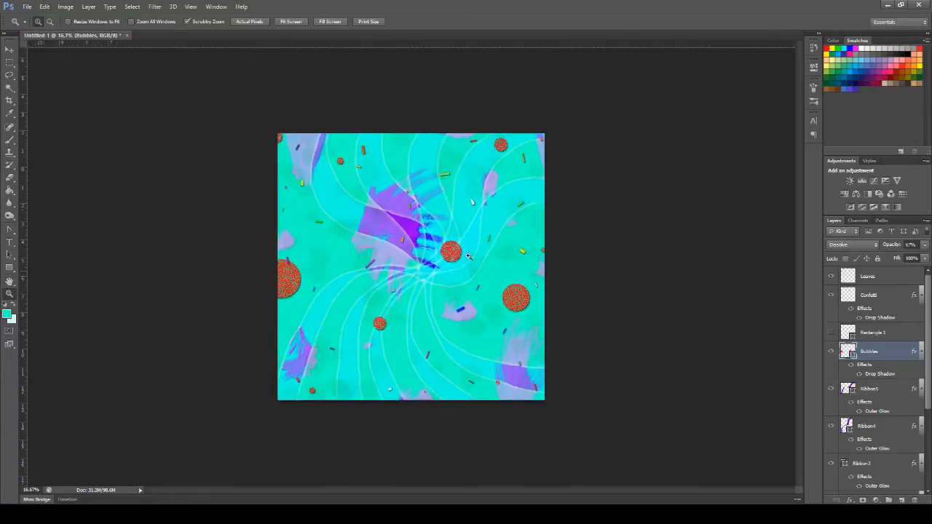
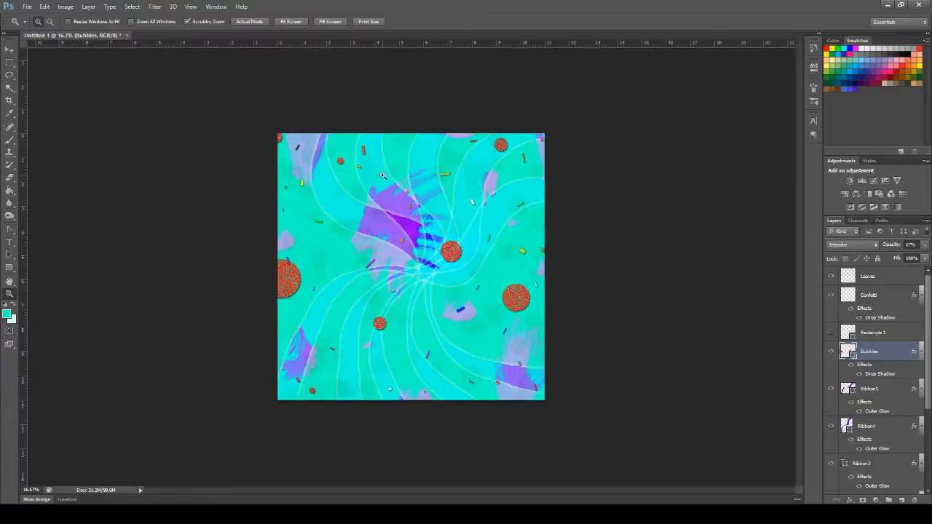
Step: Create a layer group directly above the Ribbon5 layer and name it Pinwheel
{"action": "left_click", "coordinate": [49, 21]}
{"action": "left_click", "coordinate": [475, 221]}
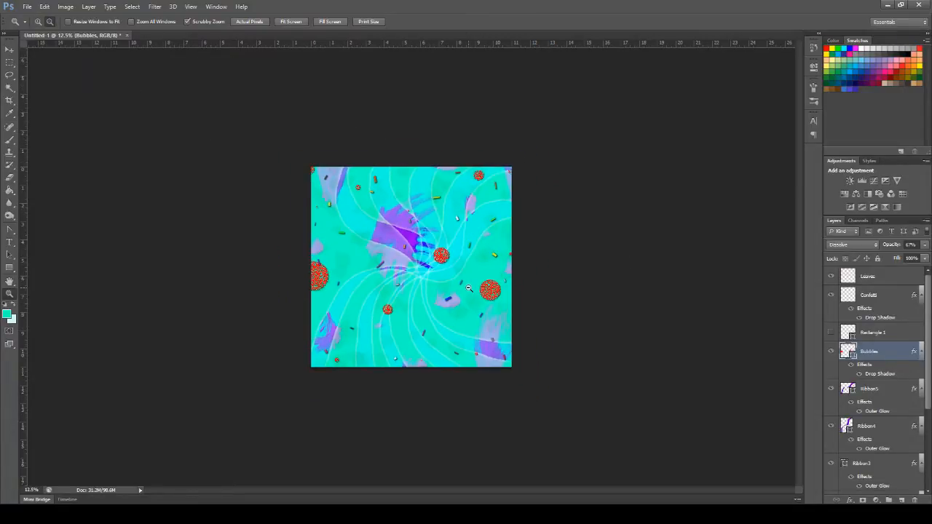
{"action": "left_click", "coordinate": [475, 221]}
{"action": "left_click", "coordinate": [475, 221]}
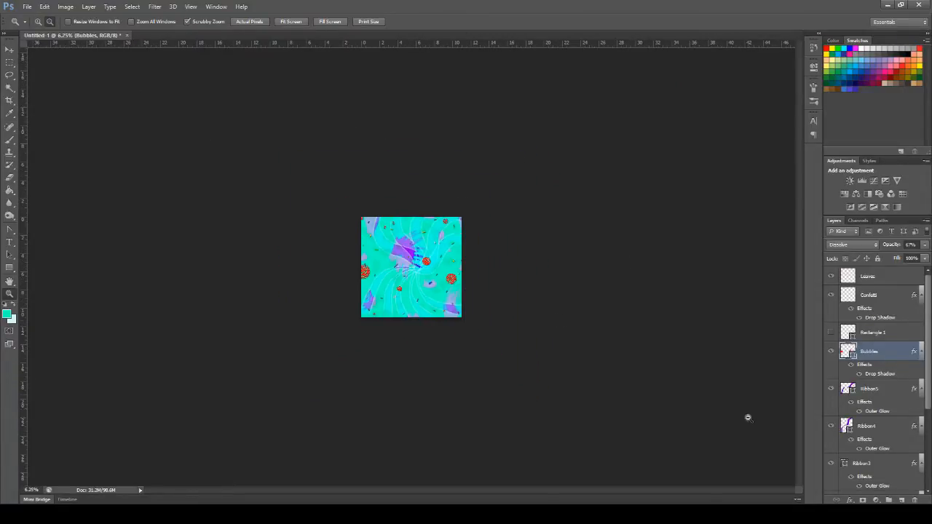
{"action": "left_click", "coordinate": [418, 296]}
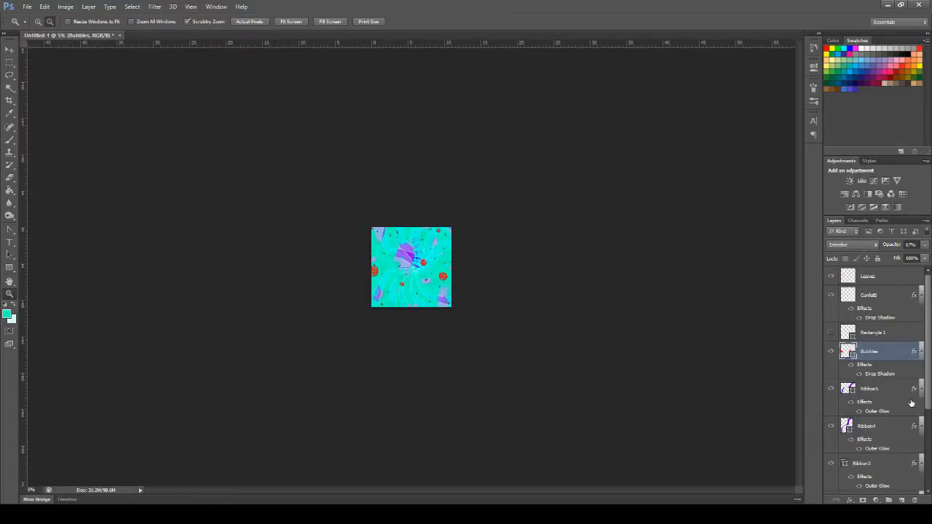
{"action": "scroll", "coordinate": [910, 401], "scroll_direction": "down", "scroll_amount": 5}
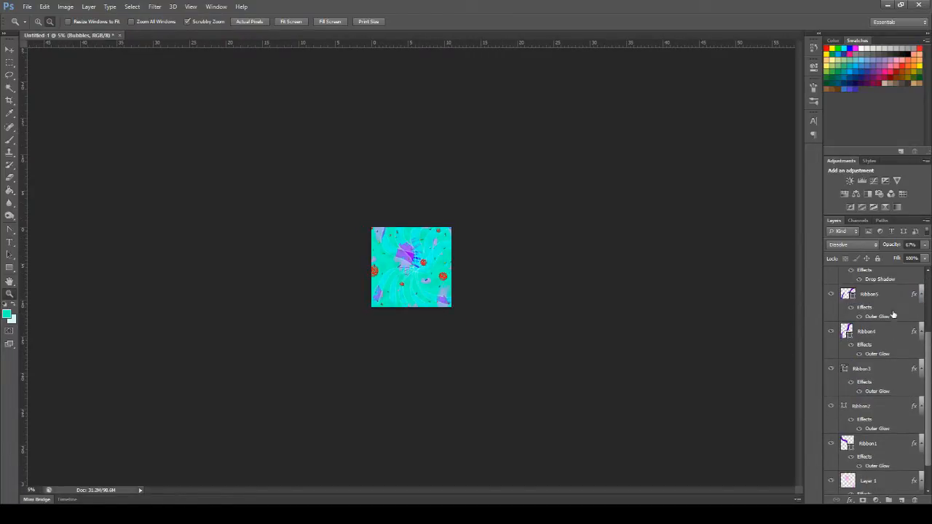
{"action": "scroll", "coordinate": [894, 313], "scroll_direction": "up", "scroll_amount": 2}
{"action": "left_click", "coordinate": [894, 333]}
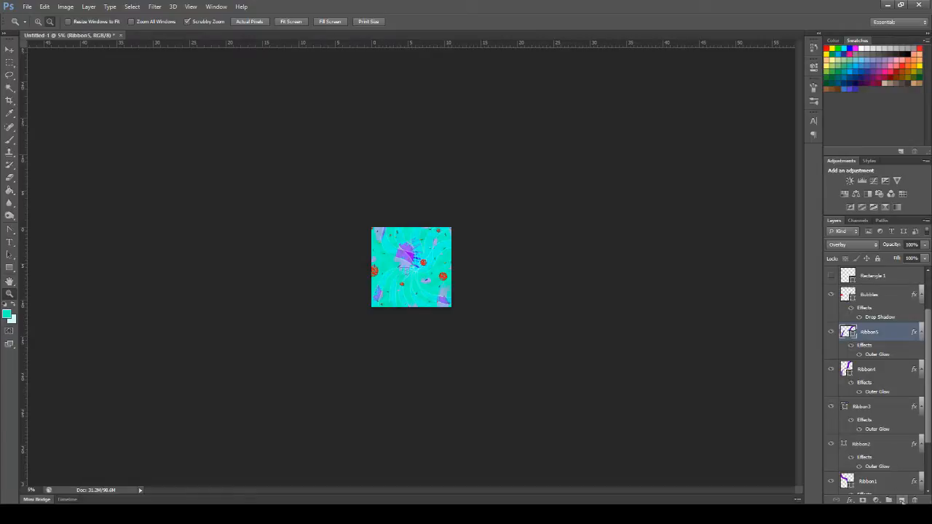
{"action": "left_click", "coordinate": [889, 501]}
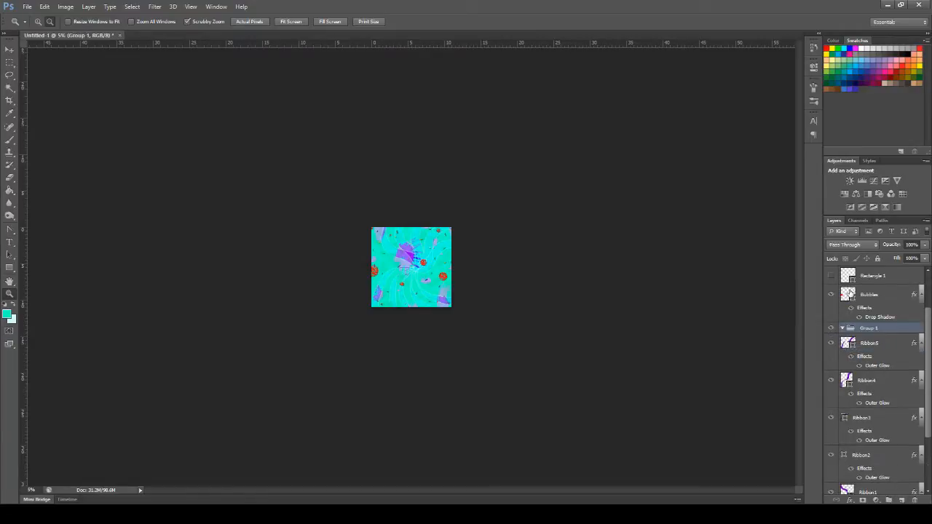
{"action": "double_click", "coordinate": [870, 328]}
{"action": "type", "text": "Pinwheel"}
{"action": "key", "text": "Return"}
Step: Move the Ribbon5 through Ribbon1 layers into the Pinwheel group and collapse the group
{"action": "left_click", "coordinate": [897, 348]}
{"action": "scroll", "coordinate": [896, 353], "scroll_direction": "down", "scroll_amount": 2}
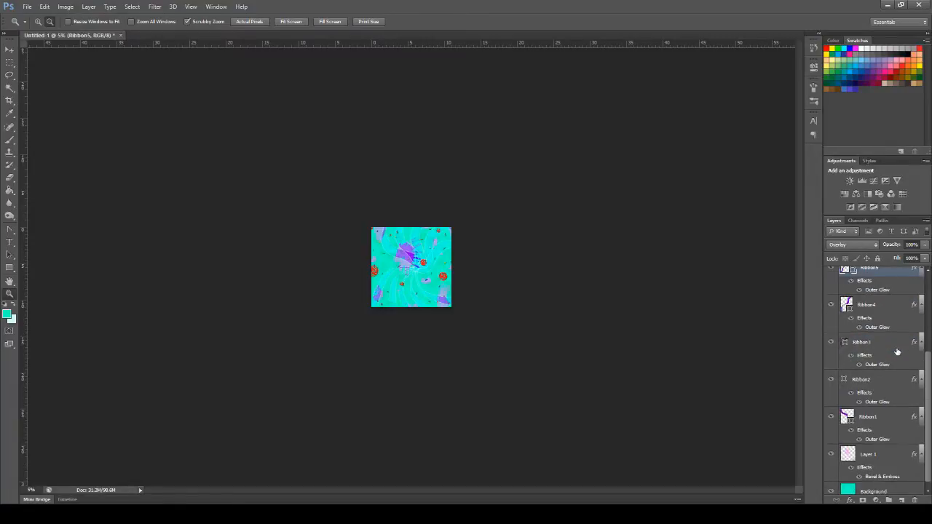
{"action": "left_click", "coordinate": [889, 420], "text": "shift"}
{"action": "scroll", "coordinate": [891, 416], "scroll_direction": "up", "scroll_amount": 2}
{"action": "left_click_drag", "start_coordinate": [891, 413], "coordinate": [884, 331]}
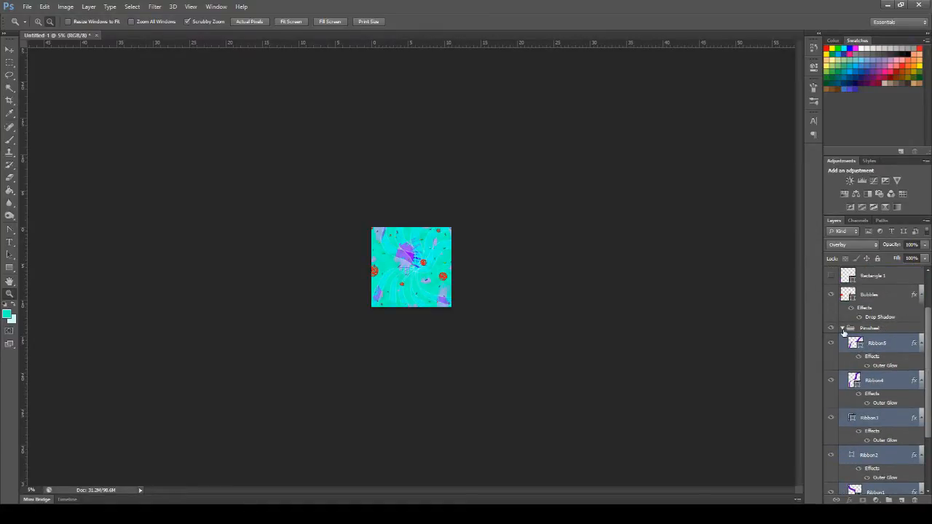
{"action": "left_click", "coordinate": [842, 329]}
Step: On Layer 1, move the pale brush patch under the blue confetti down and left onto the ribbon below, clearing the selection
{"action": "left_click_drag", "start_coordinate": [895, 404], "coordinate": [892, 430]}
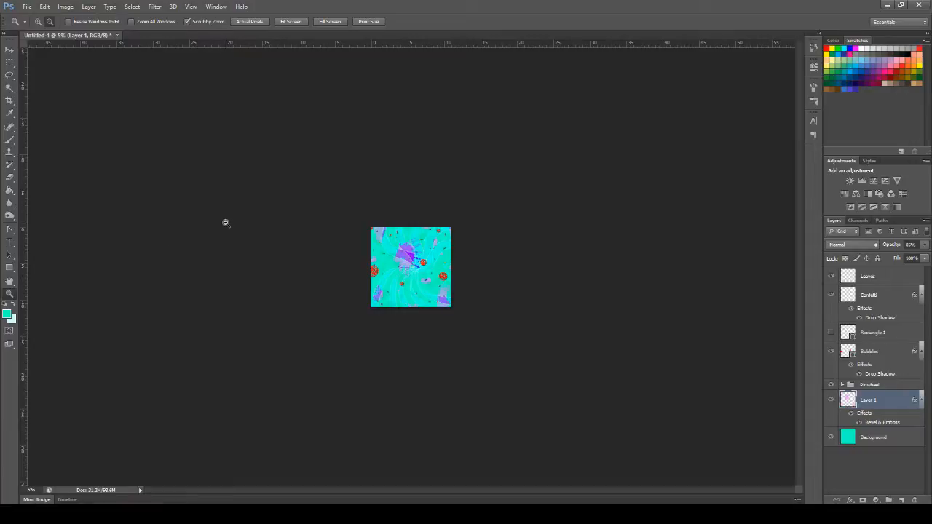
{"action": "left_click", "coordinate": [39, 21]}
{"action": "left_click", "coordinate": [446, 277]}
{"action": "left_click_drag", "start_coordinate": [446, 277], "coordinate": [506, 288]}
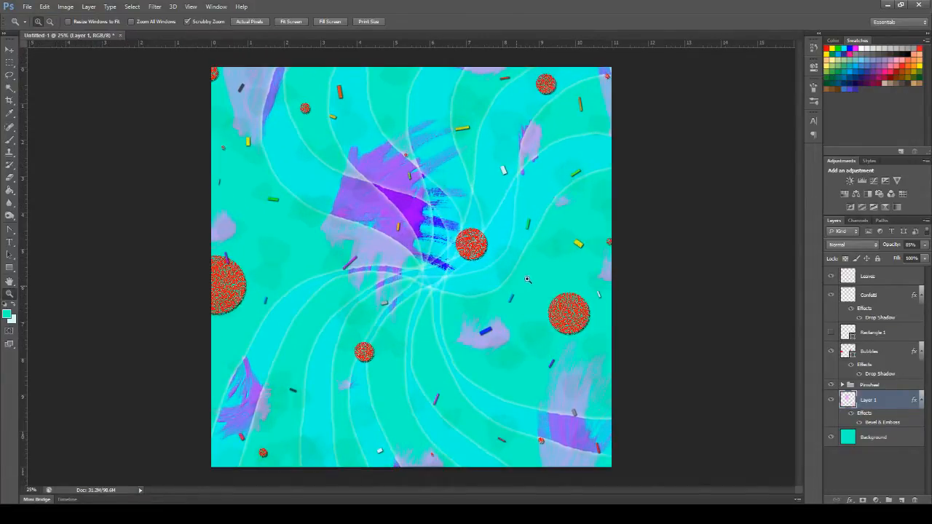
{"action": "left_click", "coordinate": [10, 63]}
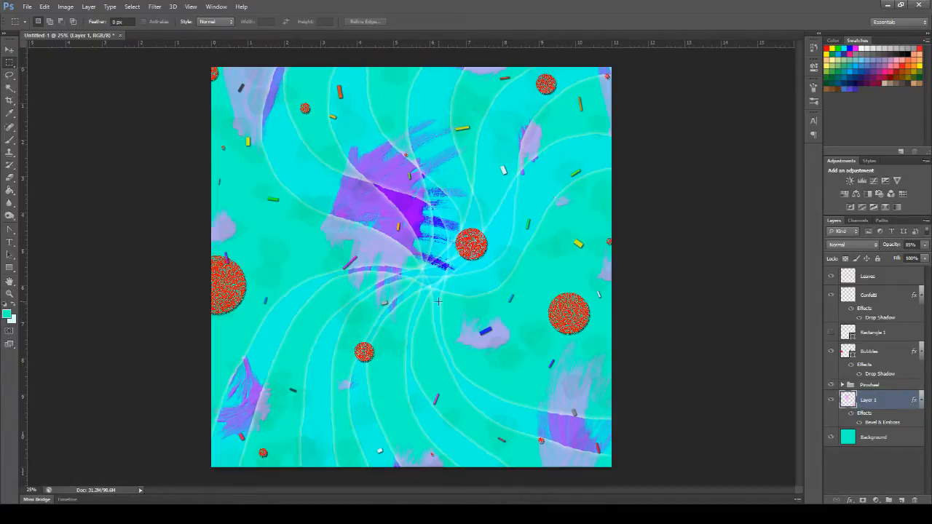
{"action": "left_click_drag", "start_coordinate": [439, 300], "coordinate": [534, 374]}
{"action": "key", "text": "ctrl+t"}
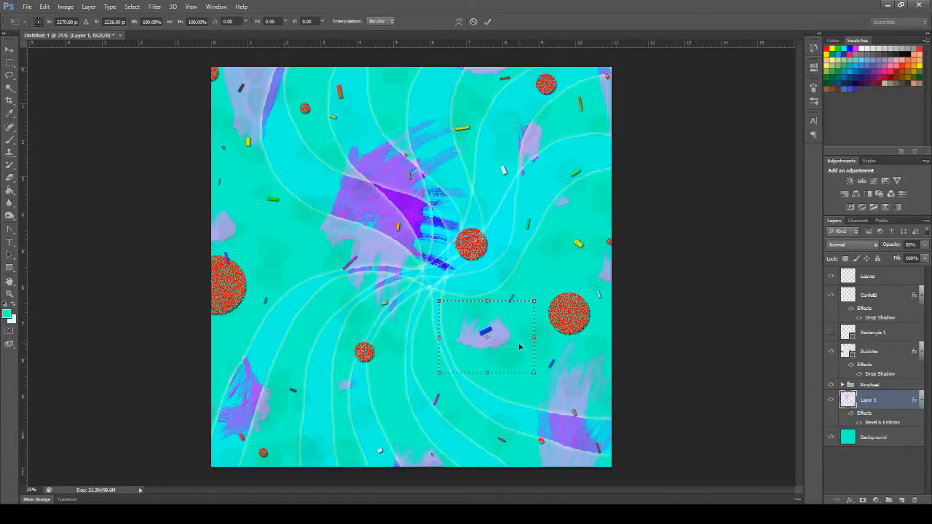
{"action": "left_click_drag", "start_coordinate": [511, 349], "coordinate": [475, 377]}
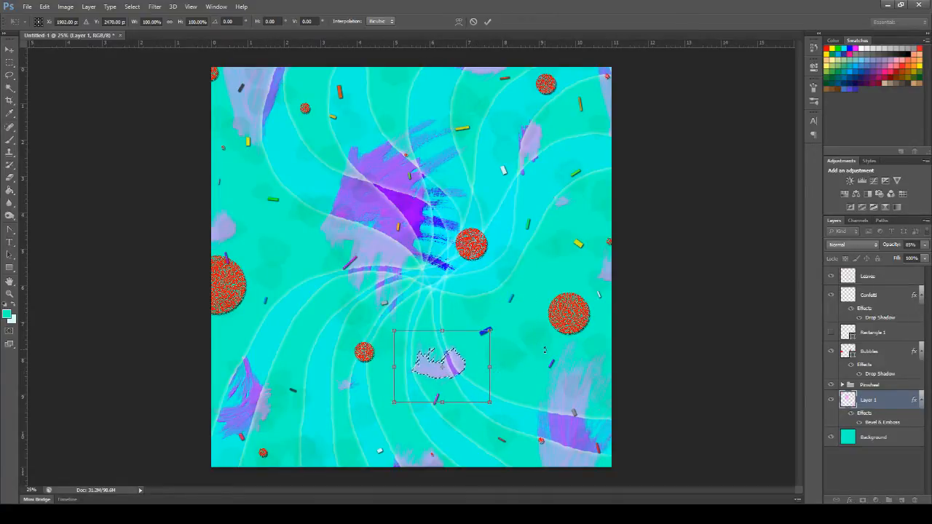
{"action": "left_click", "coordinate": [487, 21]}
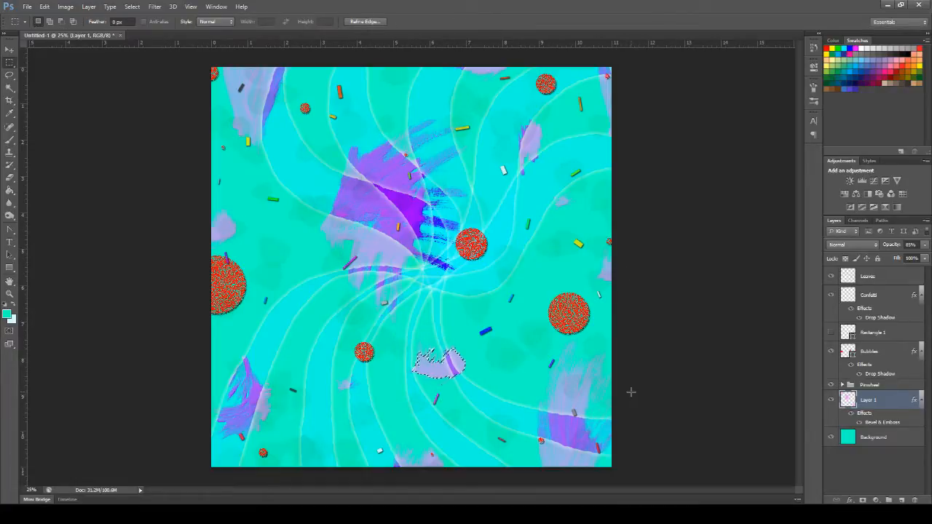
{"action": "key", "text": "ctrl+d"}
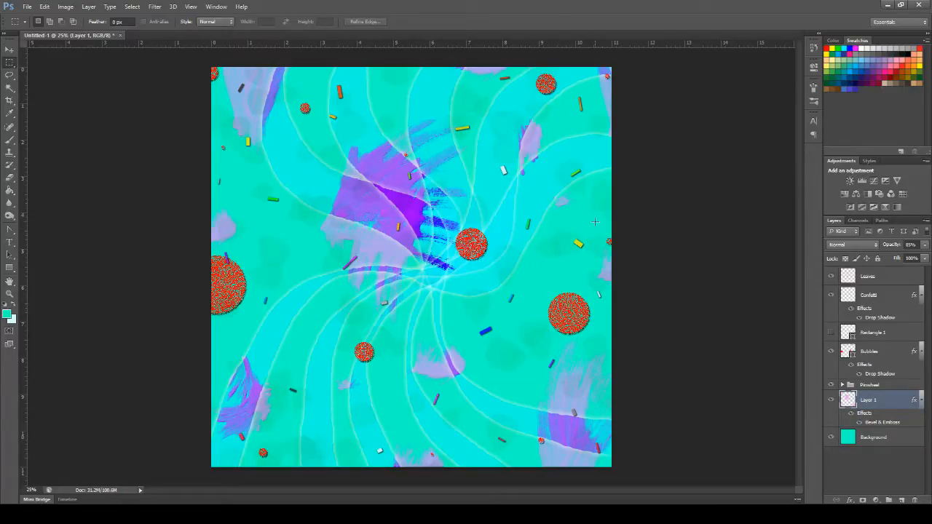
Step: Move the small pale brush patch in the artwork's right half down and left, beside the ribbon edge near the swirl's centre
{"action": "left_click_drag", "start_coordinate": [589, 188], "coordinate": [532, 277]}
{"action": "key", "text": "ctrl+t"}
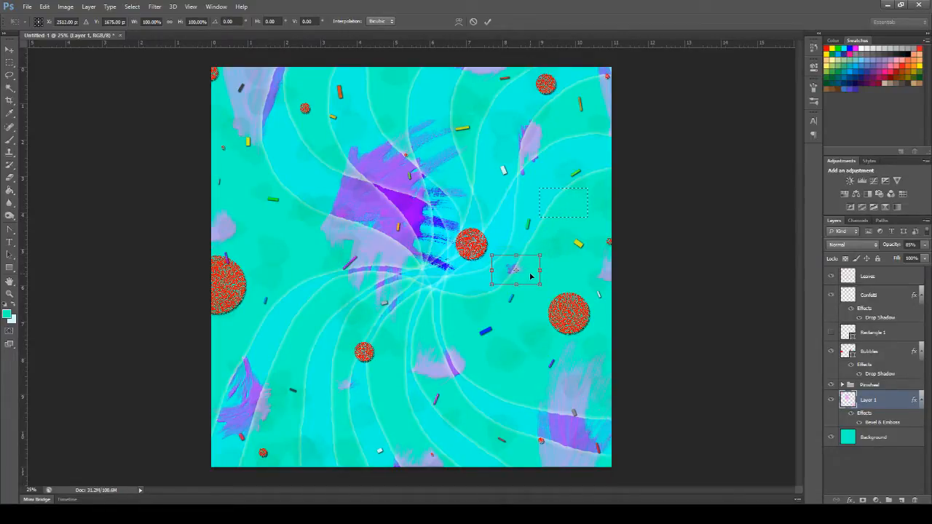
{"action": "left_click", "coordinate": [488, 21]}
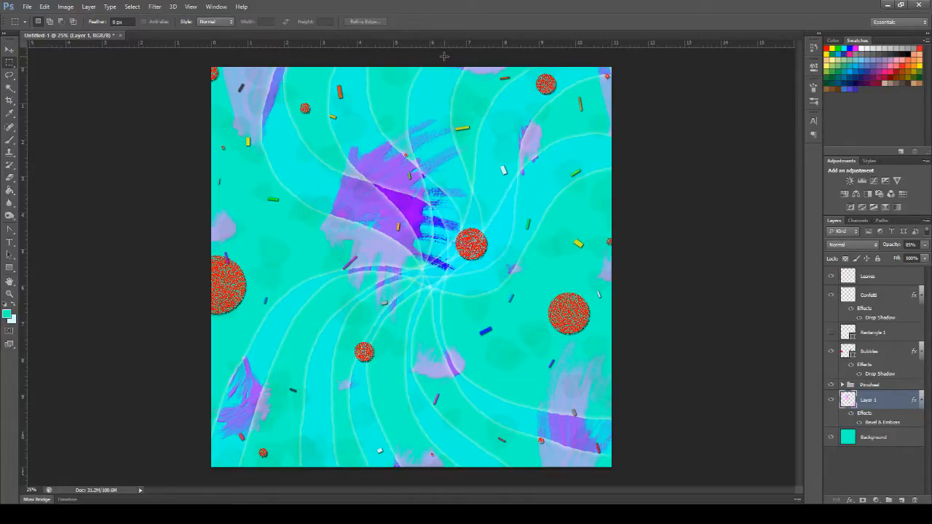
Step: Shift the brush patch at the artwork's top edge slightly to the left and clear the selection
{"action": "mouse_move", "coordinate": [418, 57]}
{"action": "left_mouse_down"}
{"action": "mouse_move", "coordinate": [521, 96]}
{"action": "mouse_move", "coordinate": [474, 95]}
{"action": "left_mouse_up"}
{"action": "key", "text": "ctrl+t"}
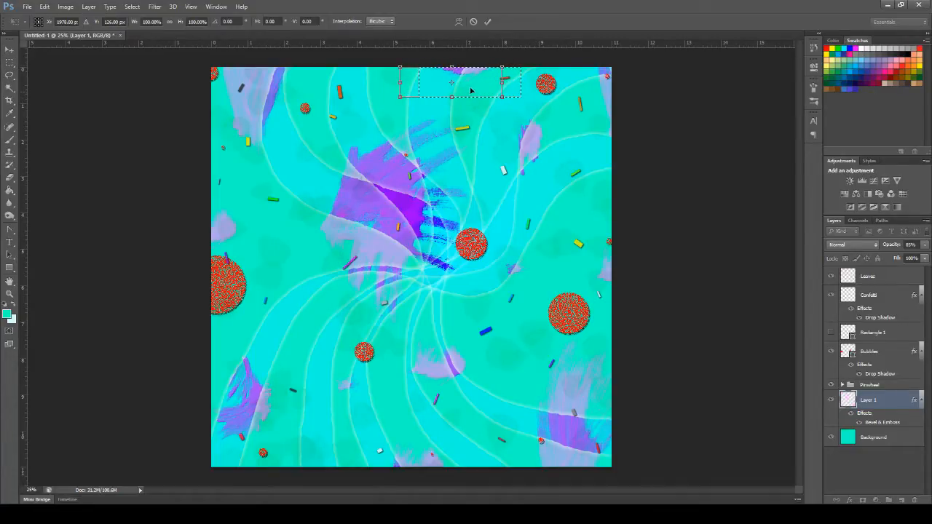
{"action": "left_click", "coordinate": [487, 21]}
{"action": "key", "text": "ctrl+d"}
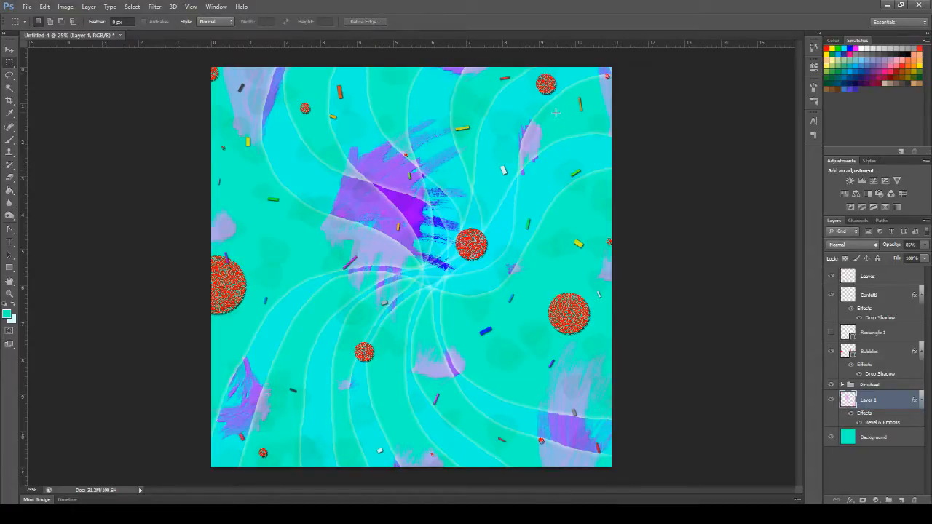
Step: Enlarge the brush patch in the artwork's upper right to about 113% in width and height, clearing the selection
{"action": "left_click_drag", "start_coordinate": [555, 113], "coordinate": [514, 191]}
{"action": "key", "text": "ctrl+t"}
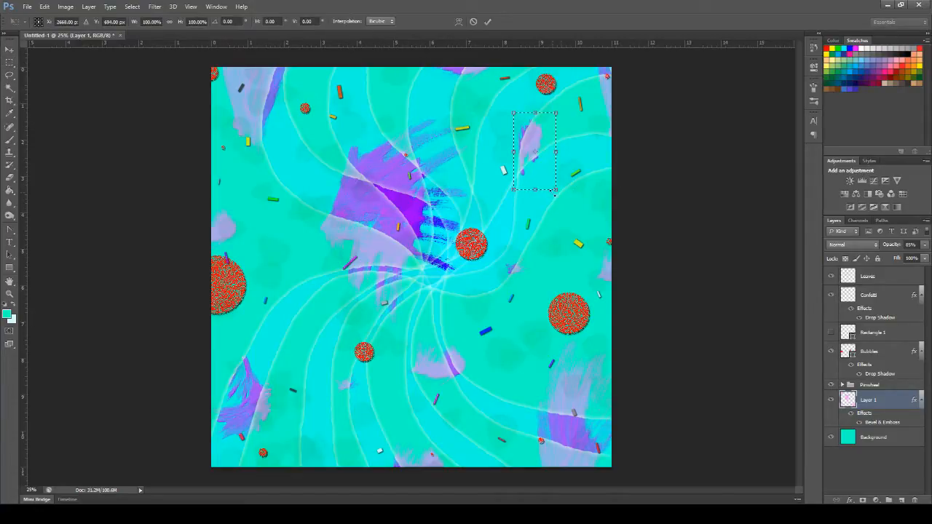
{"action": "left_click_drag", "start_coordinate": [557, 190], "coordinate": [561, 194]}
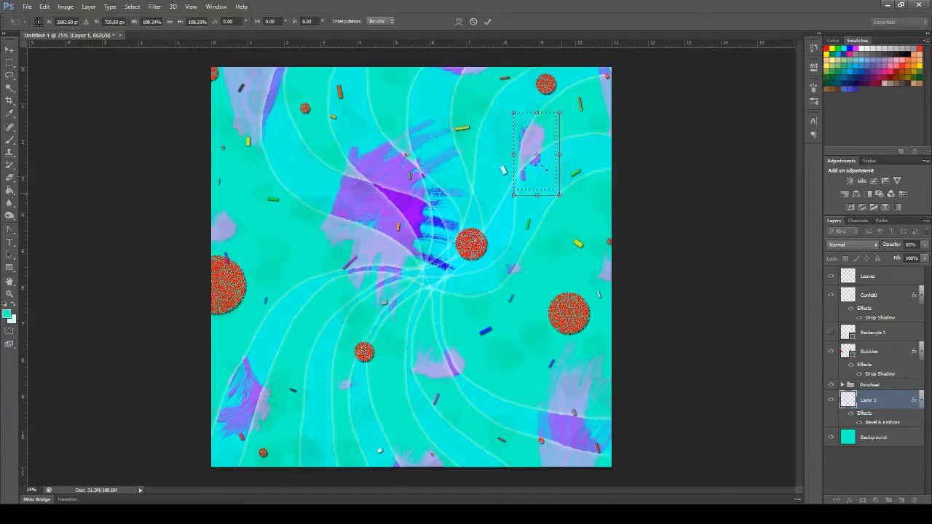
{"action": "left_click_drag", "start_coordinate": [514, 113], "coordinate": [510, 108]}
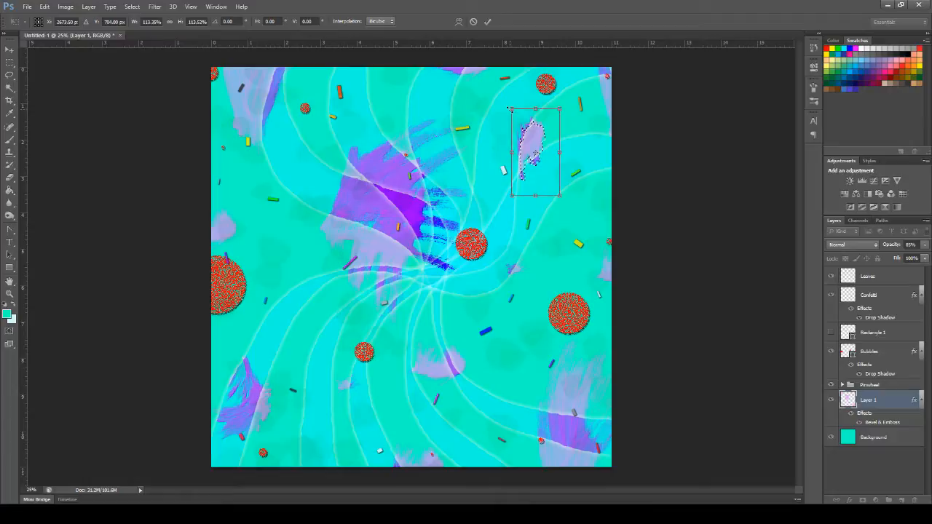
{"action": "left_click", "coordinate": [488, 22]}
{"action": "key", "text": "ctrl+d"}
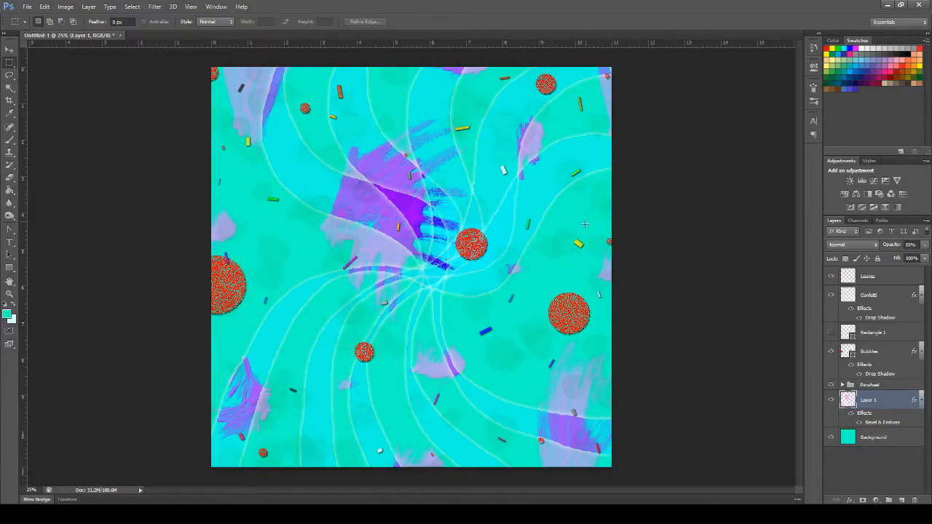
Step: Move the brush patch at the artwork's right edge straight up, just above the small bubble there, and clear the selection
{"action": "left_click_drag", "start_coordinate": [586, 221], "coordinate": [643, 315]}
{"action": "key", "text": "ctrl+t"}
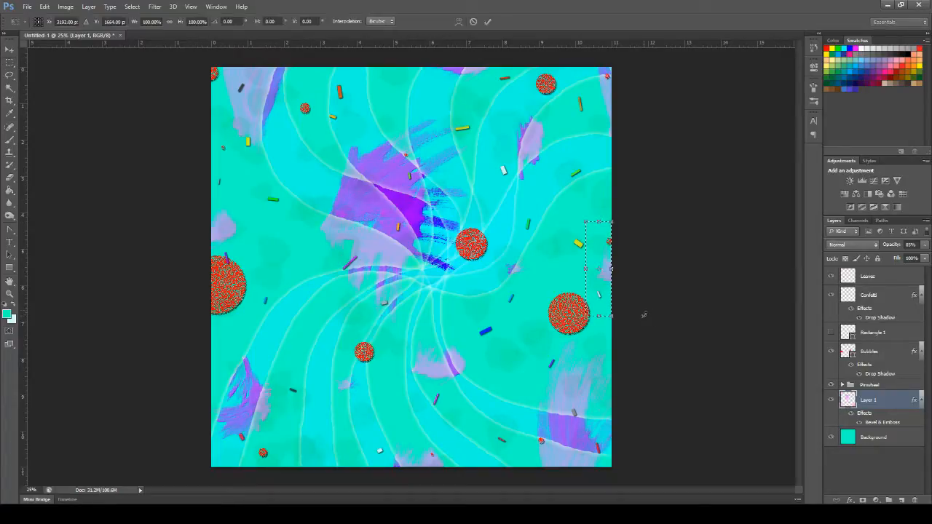
{"action": "left_click_drag", "start_coordinate": [600, 239], "coordinate": [599, 205]}
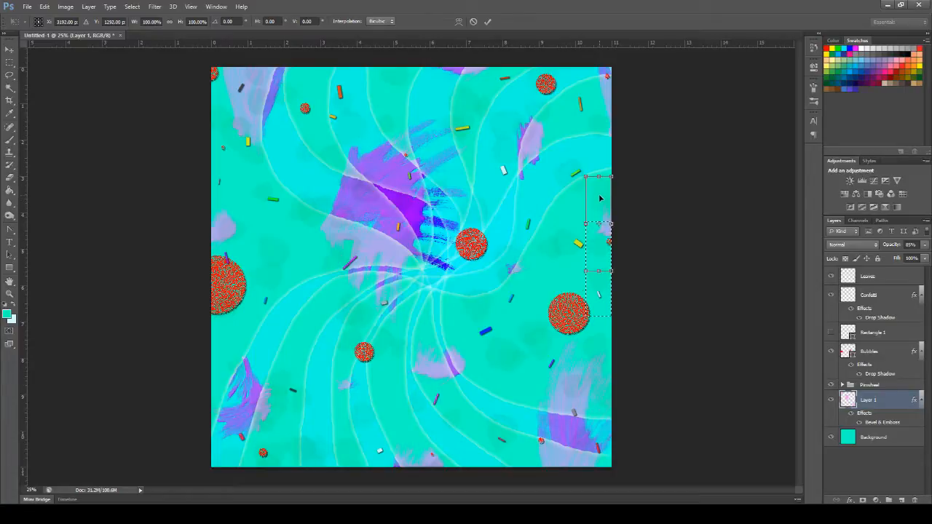
{"action": "left_click", "coordinate": [487, 21]}
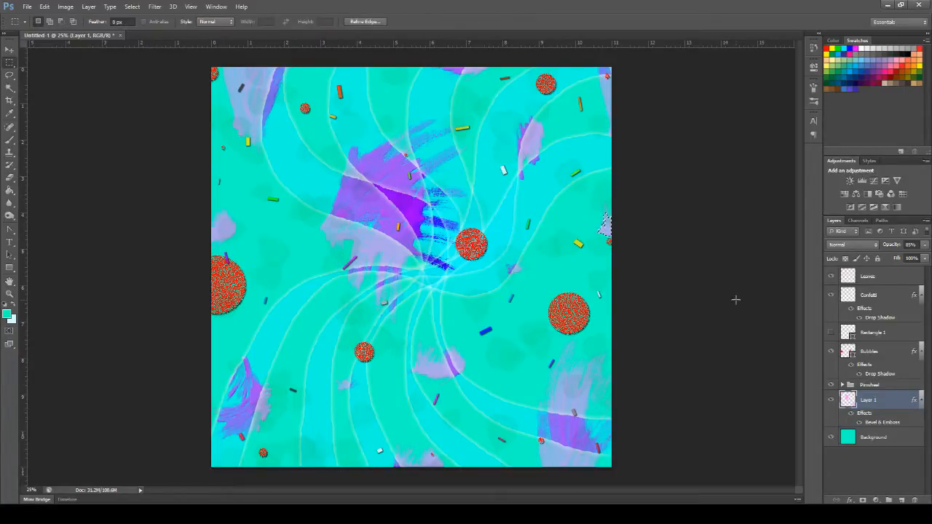
{"action": "key", "text": "ctrl+d"}
Step: Examine the whole artwork at smaller and larger scales to judge the rearranged brush patches
{"action": "left_click", "coordinate": [10, 294]}
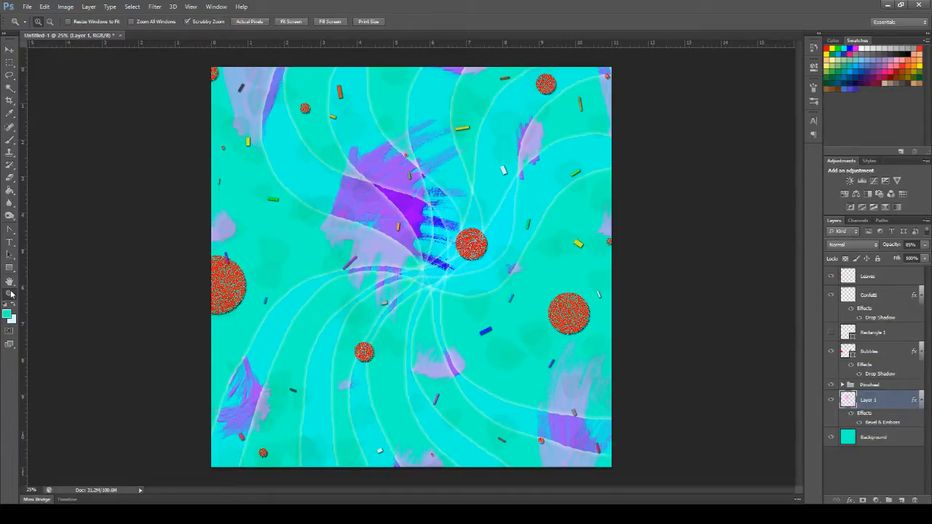
{"action": "left_click", "coordinate": [415, 230], "text": "alt"}
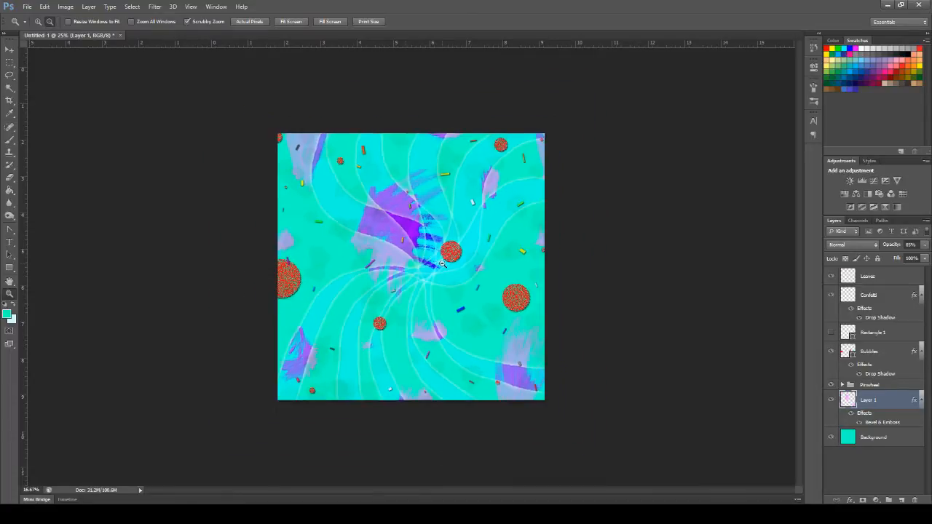
{"action": "left_click", "coordinate": [424, 243], "text": "alt"}
{"action": "left_click", "coordinate": [434, 255], "text": "alt"}
{"action": "left_click", "coordinate": [443, 269], "text": "alt"}
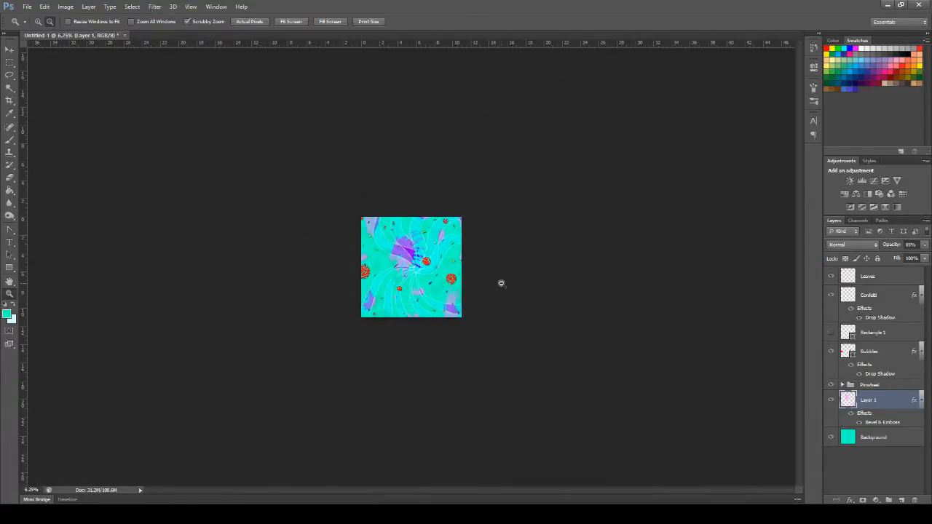
{"action": "left_click", "coordinate": [38, 22]}
{"action": "left_click", "coordinate": [415, 247]}
{"action": "left_click", "coordinate": [456, 305]}
{"action": "left_click", "coordinate": [457, 307]}
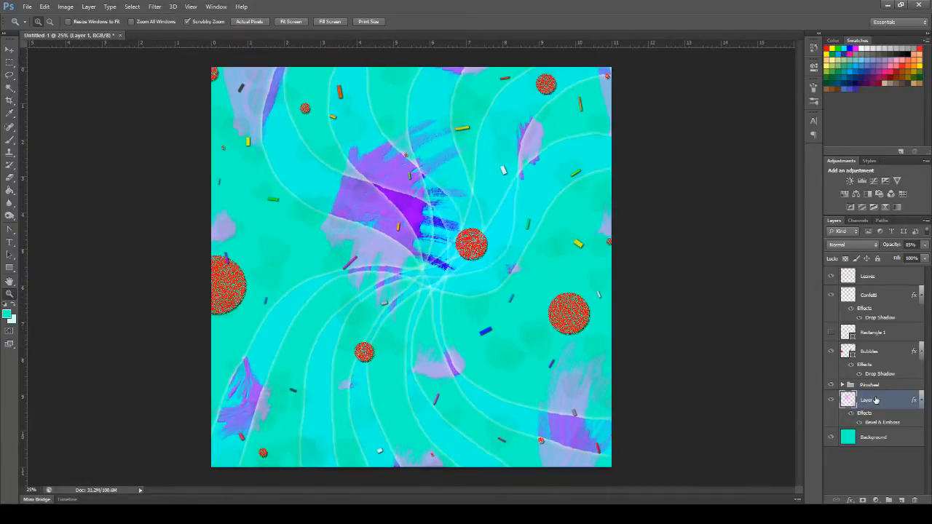
Step: Expand the Pinwheel group and examine the layer style settings of Ribbon5 and Ribbon4
{"action": "left_click", "coordinate": [881, 386]}
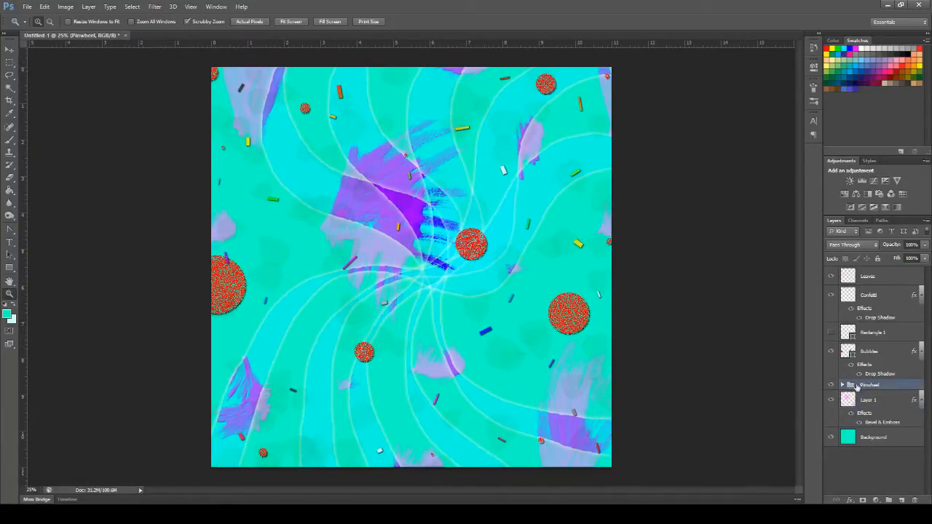
{"action": "left_click", "coordinate": [843, 384]}
{"action": "scroll", "coordinate": [906, 396], "scroll_direction": "down", "scroll_amount": 1}
{"action": "scroll", "coordinate": [906, 396], "scroll_direction": "down", "scroll_amount": 1}
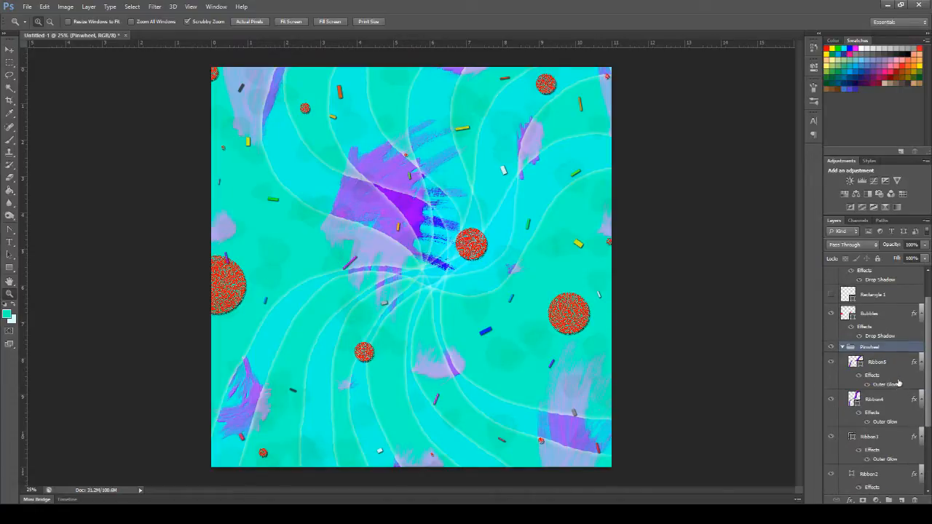
{"action": "left_click", "coordinate": [899, 364]}
{"action": "key", "text": "h"}
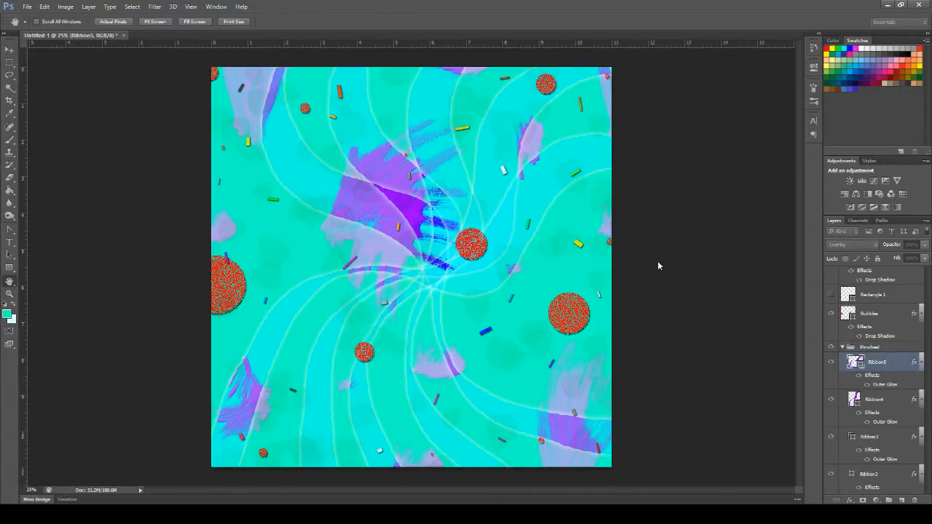
{"action": "left_click", "coordinate": [737, 217]}
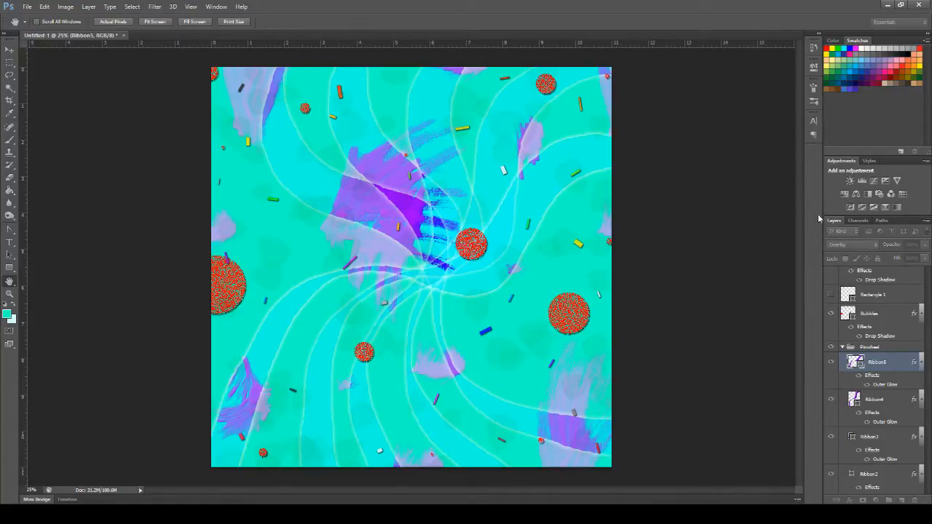
{"action": "key", "text": "z"}
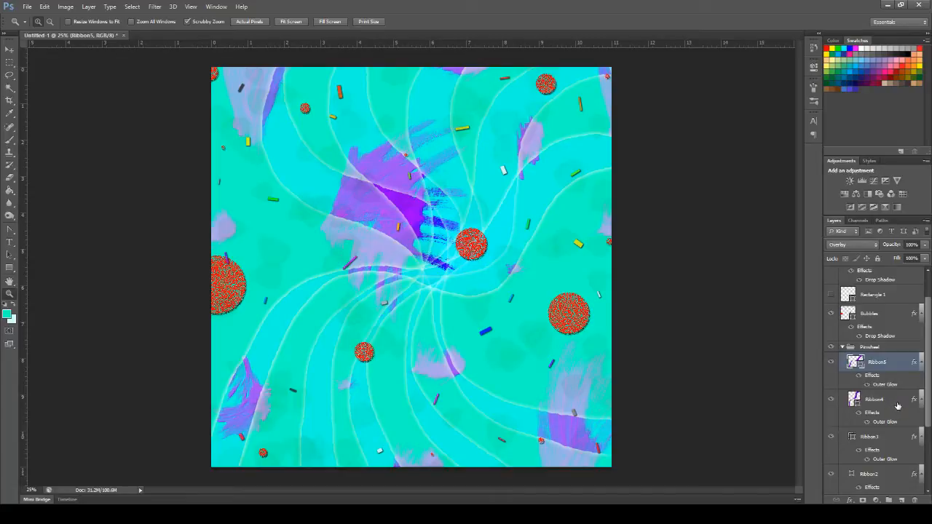
{"action": "left_click", "coordinate": [887, 401]}
{"action": "key", "text": "h"}
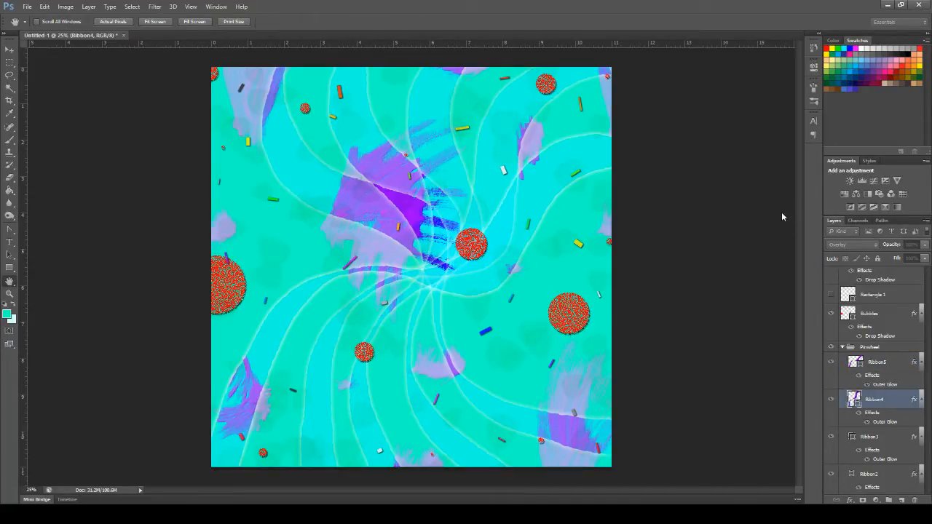
{"action": "key", "text": "z"}
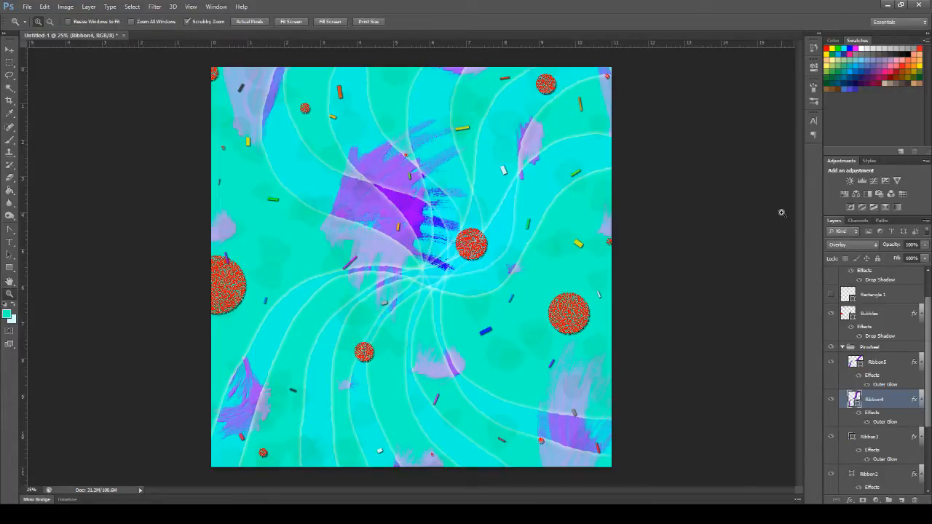
Step: Examine the layer style settings of Ribbon3, Ribbon2 and Ribbon1 in the Pinwheel group
{"action": "scroll", "coordinate": [895, 419], "scroll_direction": "down", "scroll_amount": 3}
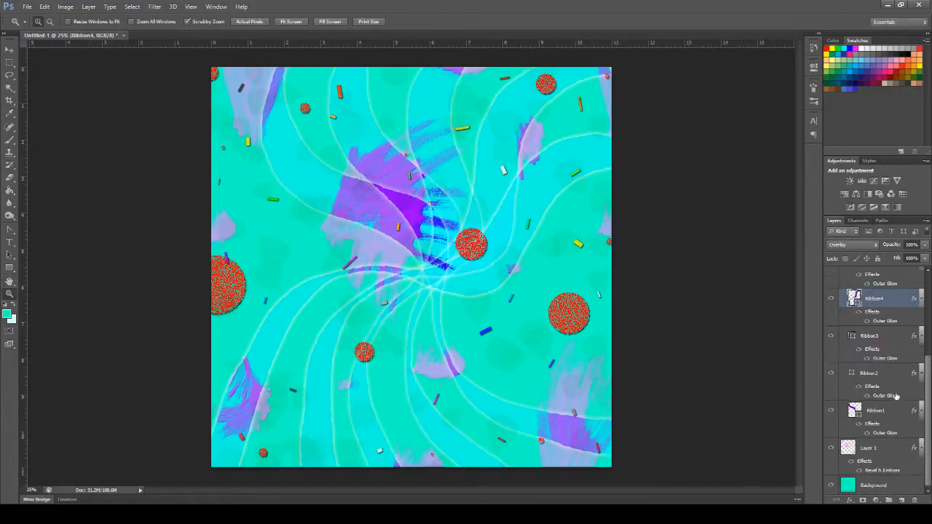
{"action": "left_click", "coordinate": [897, 340]}
{"action": "key", "text": "h"}
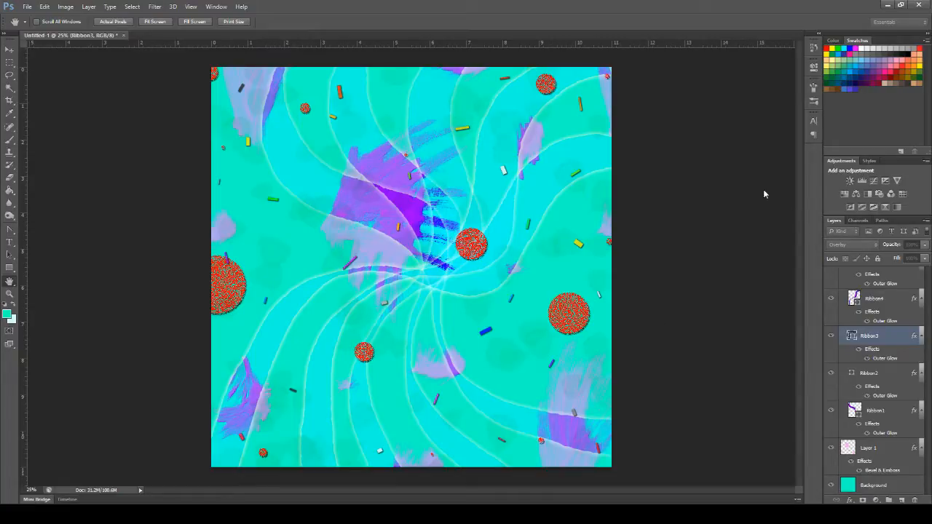
{"action": "key", "text": "z"}
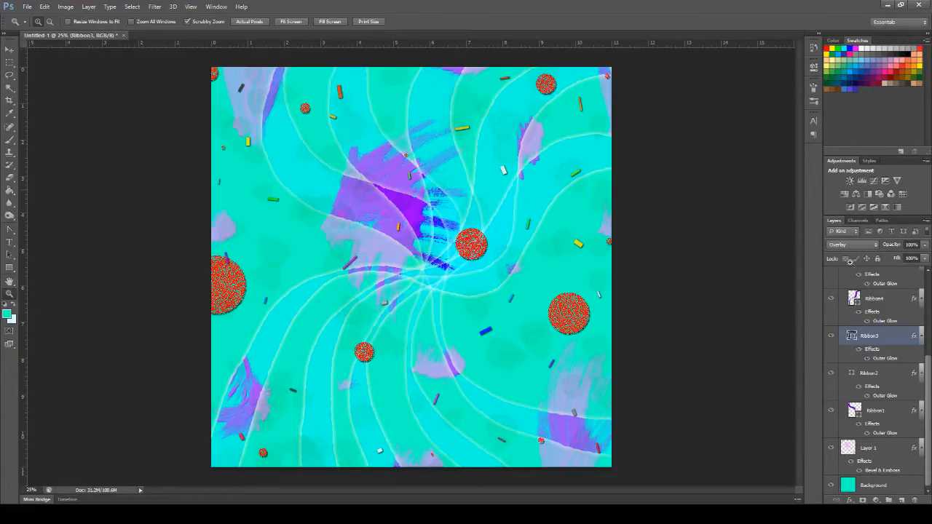
{"action": "left_click", "coordinate": [902, 376]}
{"action": "key", "text": "h"}
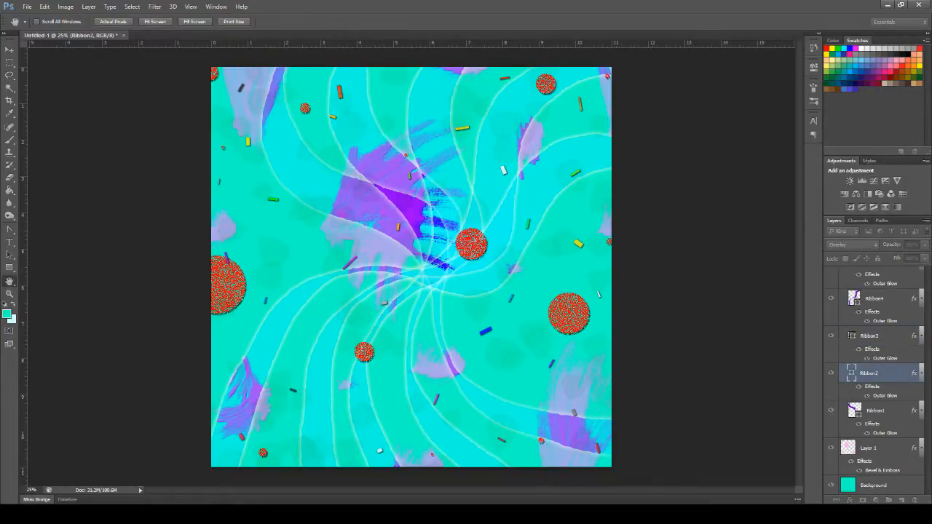
{"action": "key", "text": "z"}
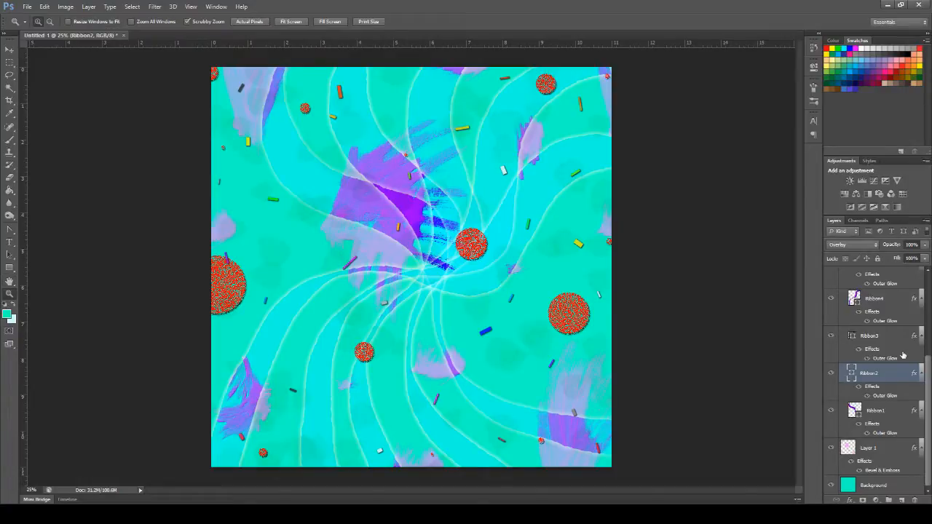
{"action": "double_click", "coordinate": [875, 410]}
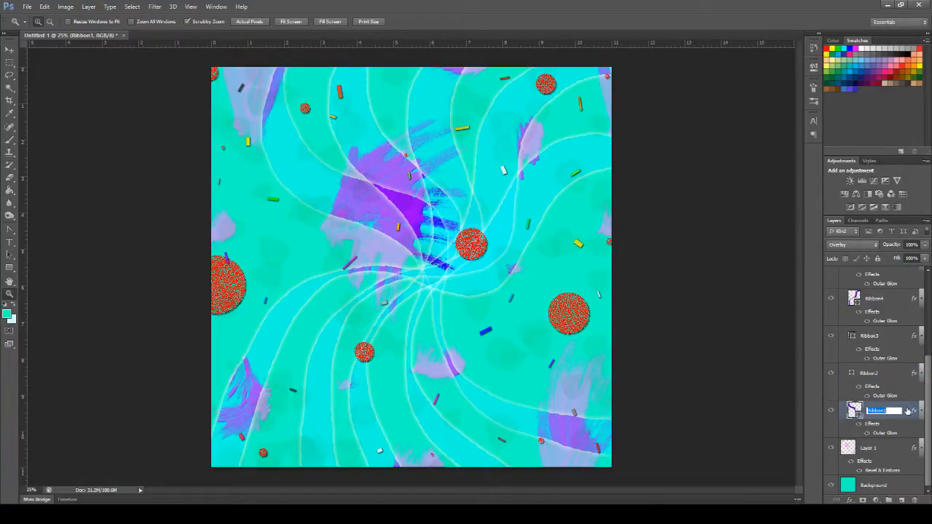
{"action": "key", "text": "Return"}
{"action": "key", "text": "h"}
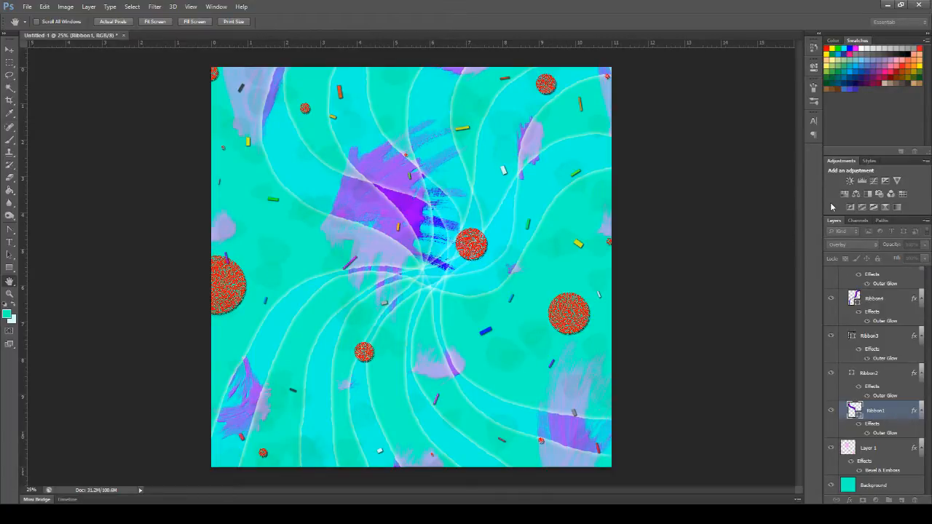
{"action": "key", "text": "z"}
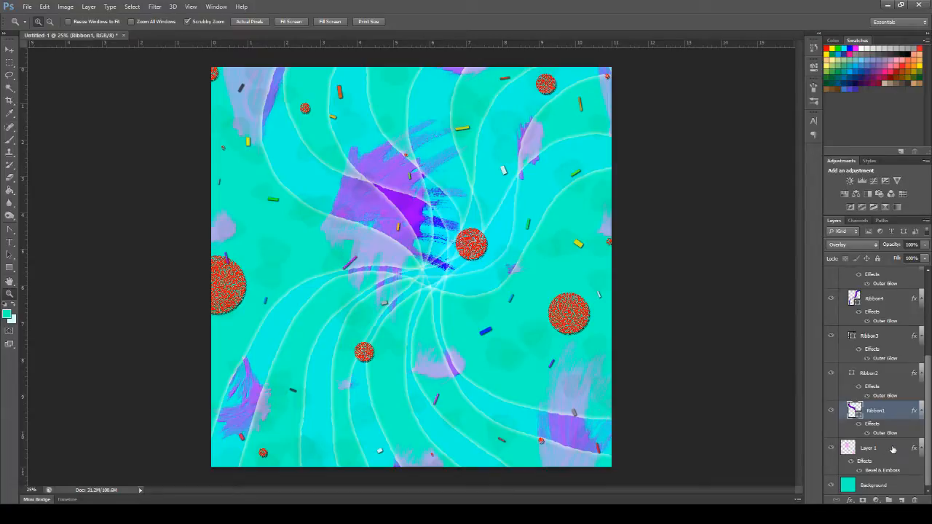
Step: Check the layer style of Layer 1 beneath the ribbons, rename that layer "Paint Strokes" and collapse the Pinwheel group
{"action": "left_click", "coordinate": [895, 452]}
{"action": "key", "text": "h"}
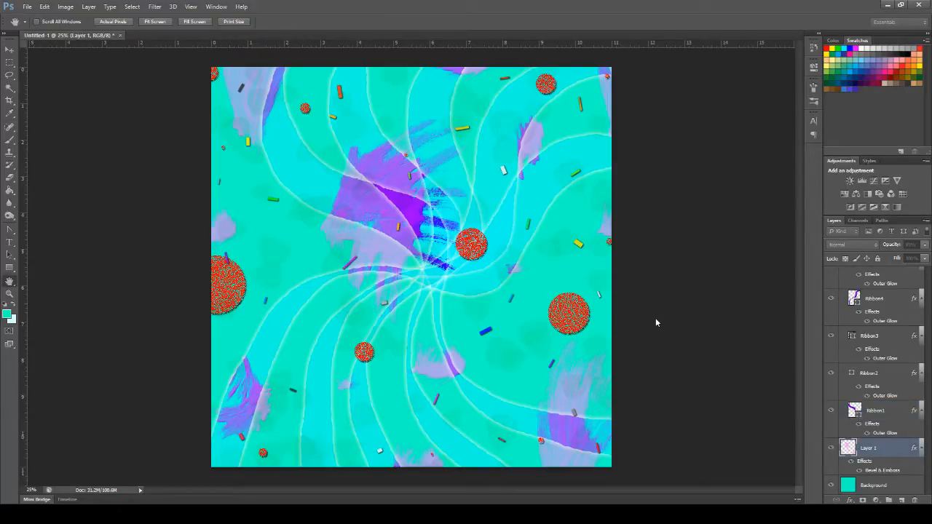
{"action": "key", "text": "z"}
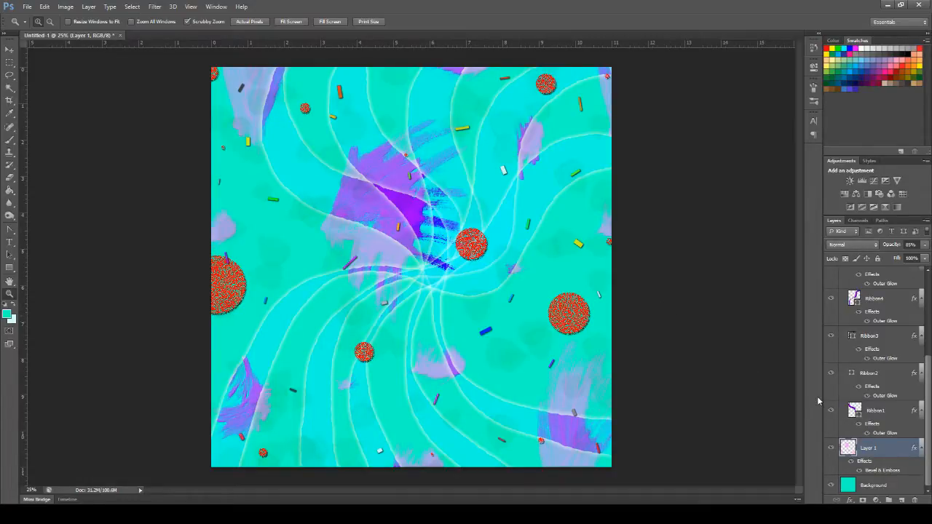
{"action": "double_click", "coordinate": [868, 448]}
{"action": "type", "text": "Paint Strokes"}
{"action": "key", "text": "Return"}
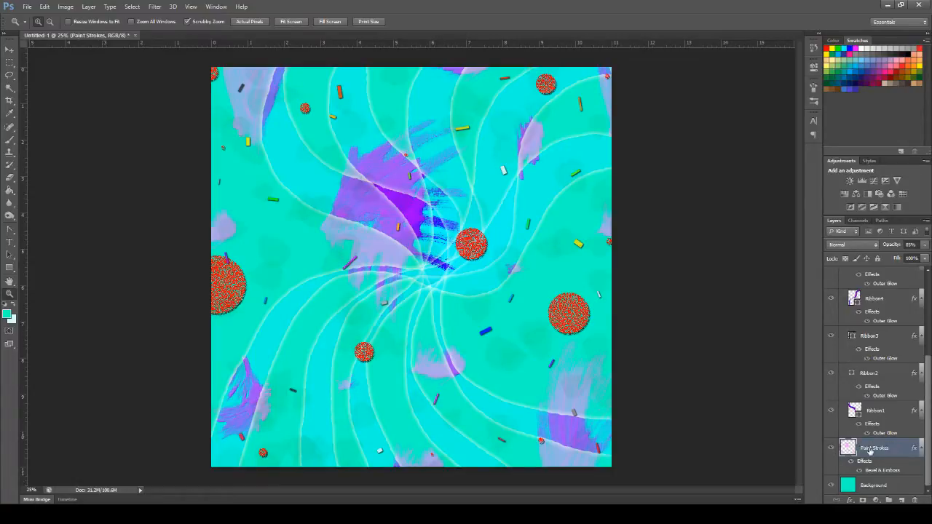
{"action": "scroll", "coordinate": [859, 414], "scroll_direction": "up", "scroll_amount": 4}
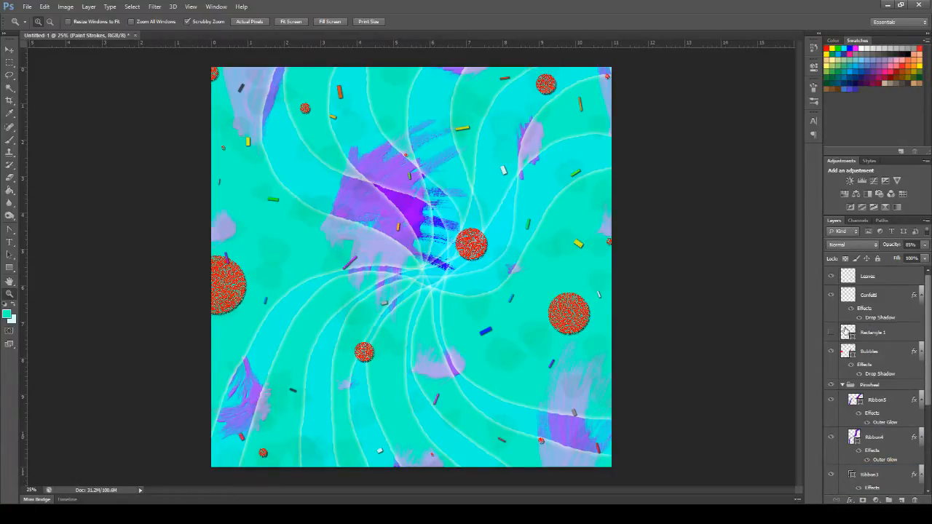
{"action": "left_click", "coordinate": [842, 384]}
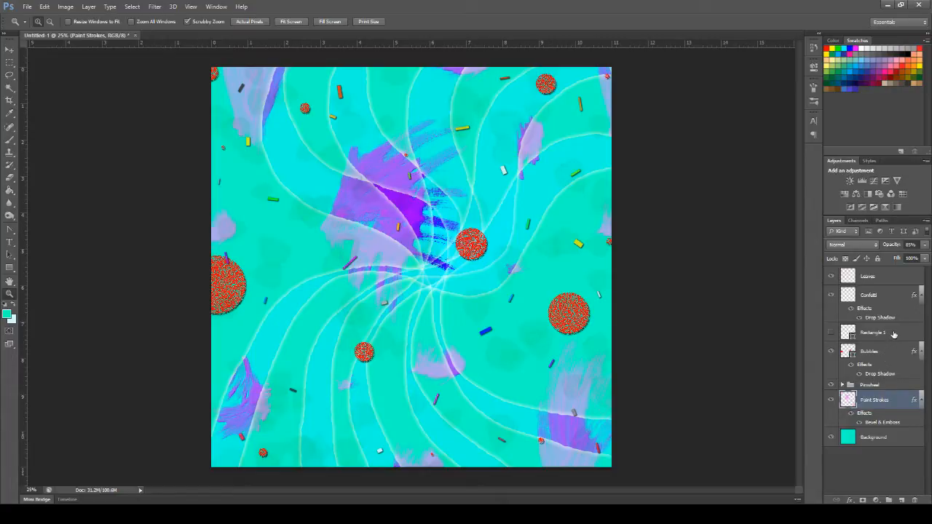
Step: Examine the layer style options for the Leaves layer
{"action": "left_click", "coordinate": [893, 277]}
{"action": "key", "text": "h"}
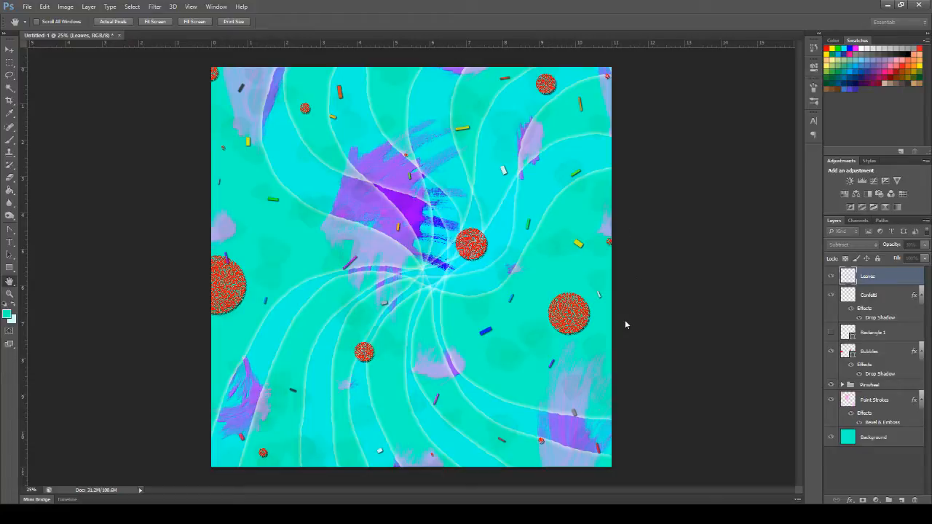
{"action": "left_click", "coordinate": [618, 252]}
{"action": "left_click", "coordinate": [618, 251]}
{"action": "key", "text": "z"}
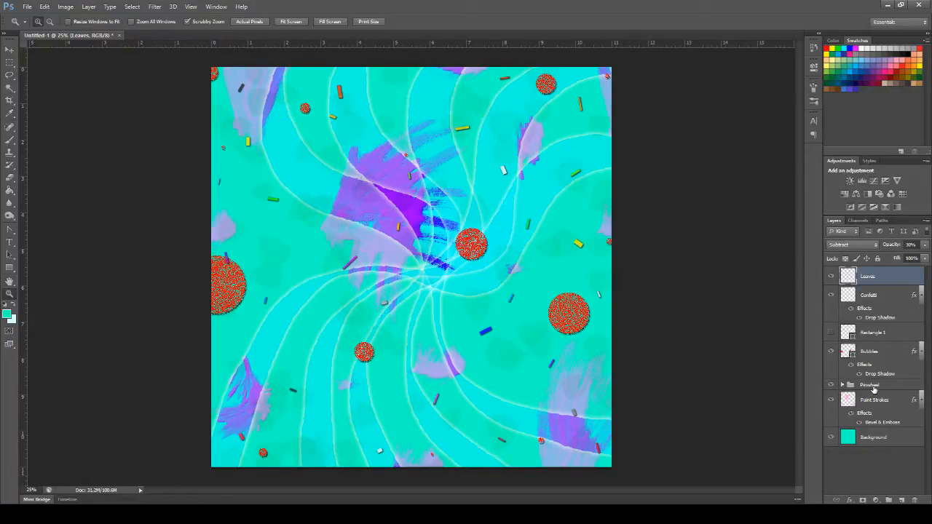
Step: Add a Pattern Overlay to the whole Pinwheel group, blending the texture subtly into the turquoise ribbons
{"action": "left_click", "coordinate": [874, 386]}
{"action": "key", "text": "h"}
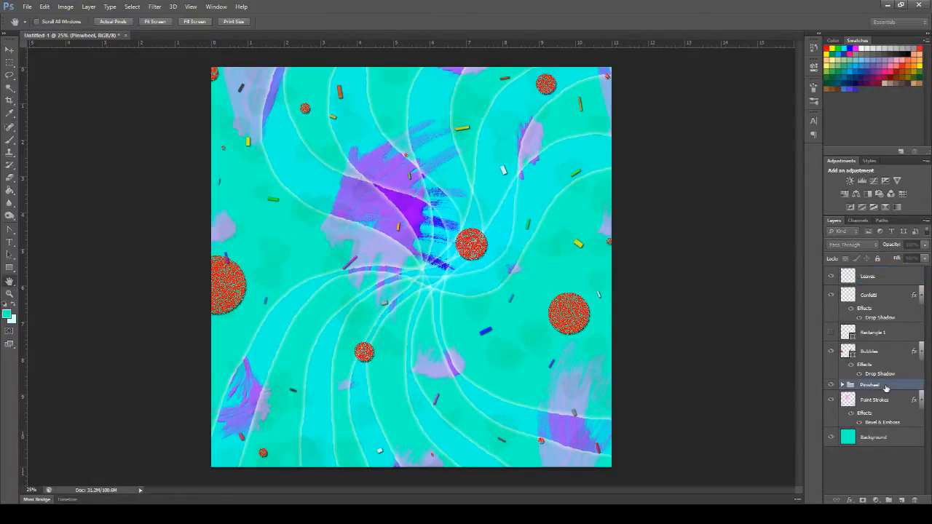
{"action": "left_click", "coordinate": [619, 314]}
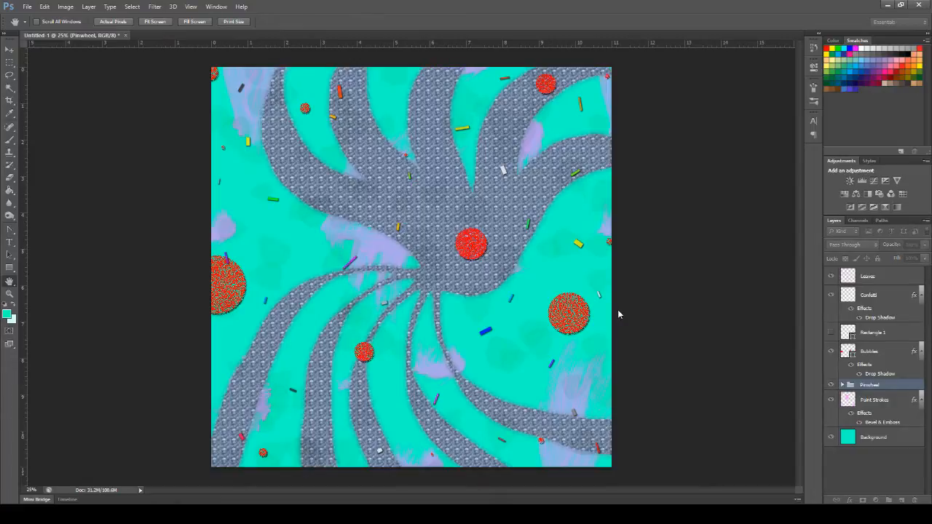
{"action": "left_click", "coordinate": [660, 312]}
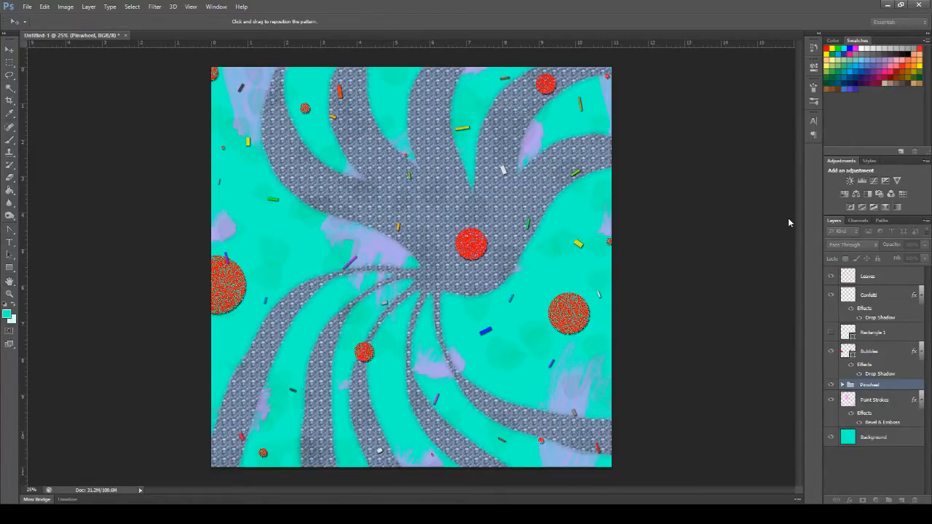
{"action": "left_click_drag", "start_coordinate": [788, 219], "coordinate": [744, 219]}
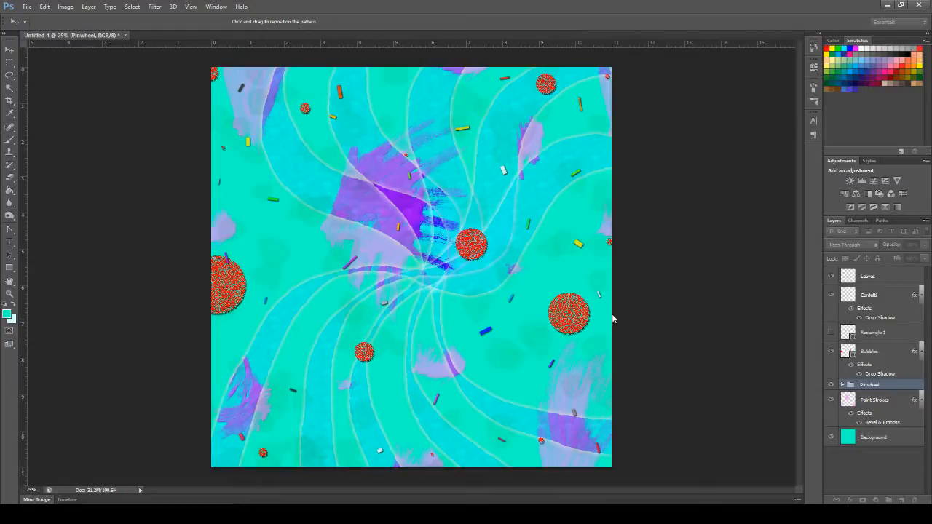
{"action": "key", "text": "h"}
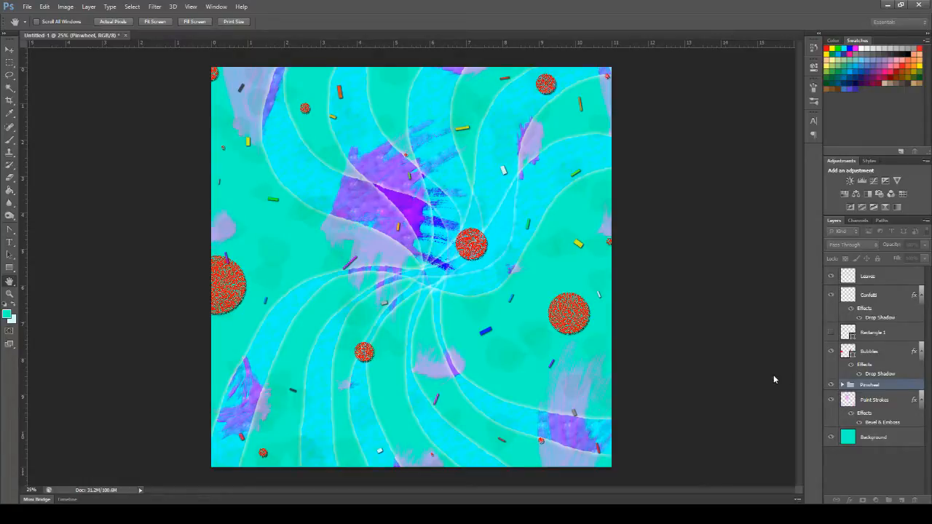
{"action": "key", "text": "z"}
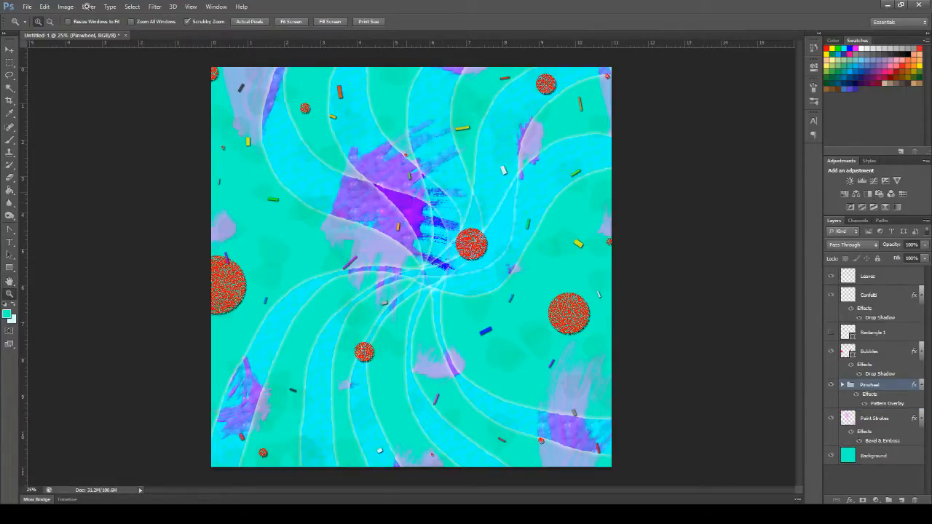
Step: Draw a prohibition-sign custom shape of about 2830 by 2830 px centred on the artwork, on a new layer above Leaves, and fill it black
{"action": "left_click", "coordinate": [364, 249], "text": "alt"}
{"action": "left_click", "coordinate": [365, 249], "text": "alt"}
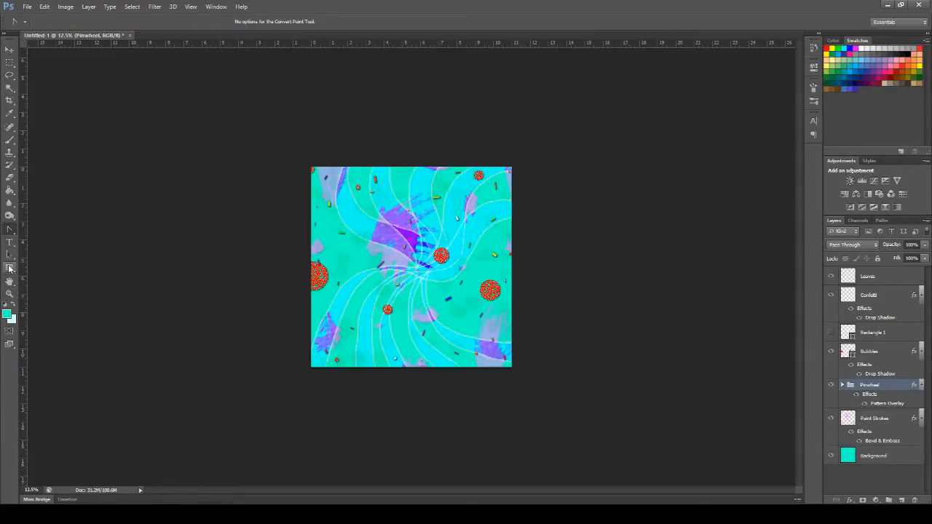
{"action": "left_click", "coordinate": [9, 268]}
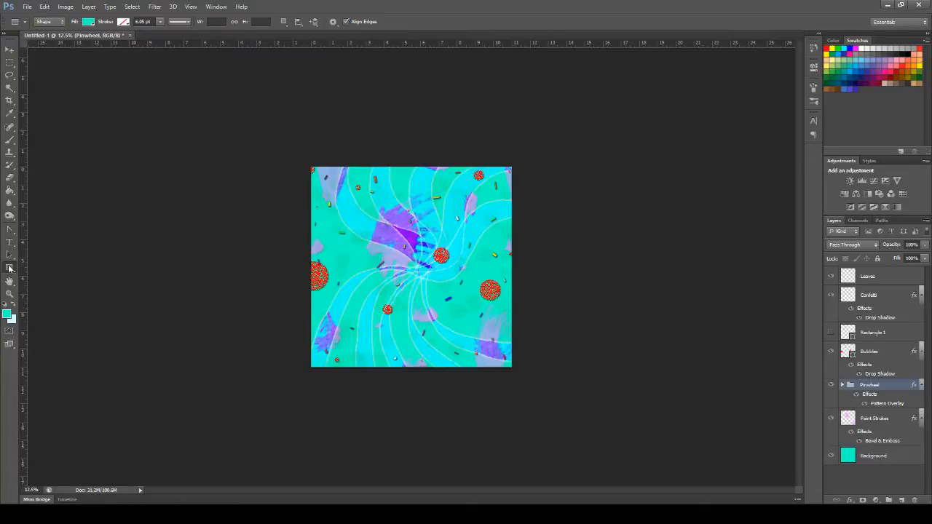
{"action": "left_click", "coordinate": [48, 315]}
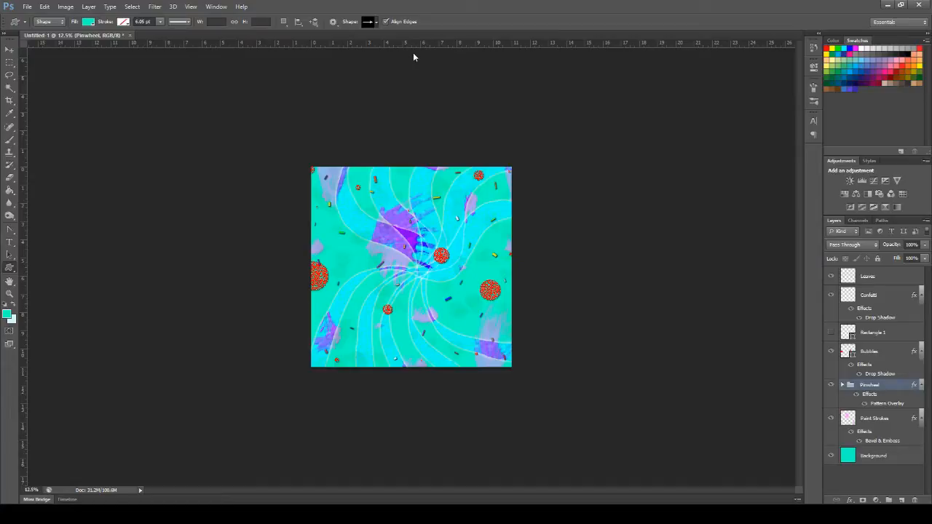
{"action": "left_click", "coordinate": [355, 94]}
{"action": "left_click", "coordinate": [894, 278]}
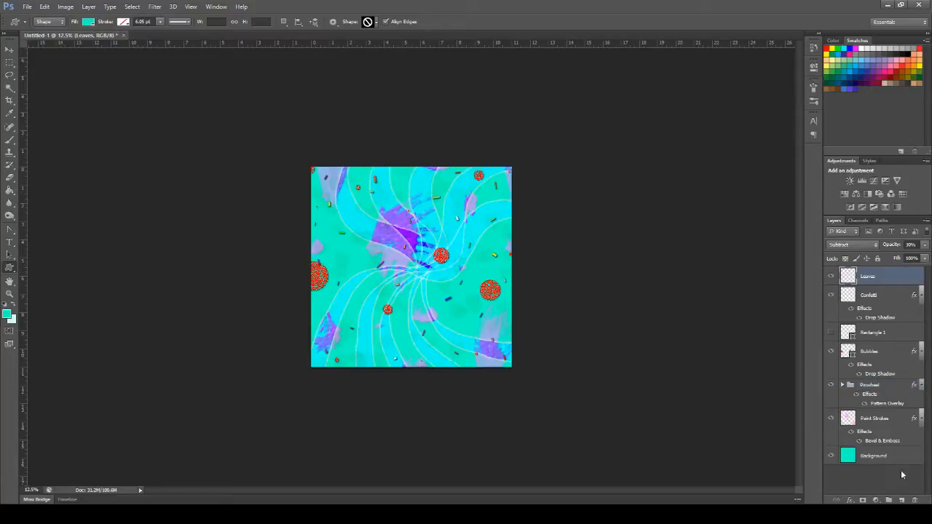
{"action": "left_click", "coordinate": [901, 500]}
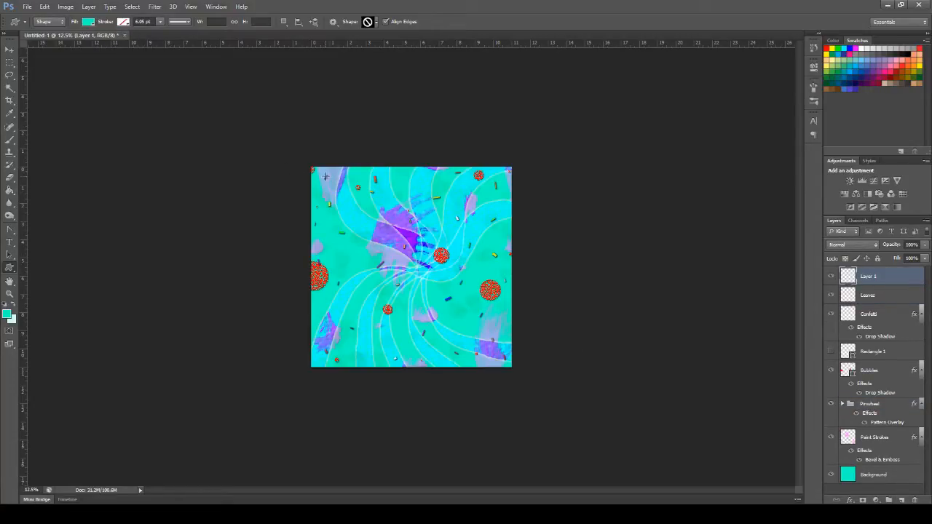
{"action": "left_click_drag", "start_coordinate": [325, 176], "coordinate": [515, 348]}
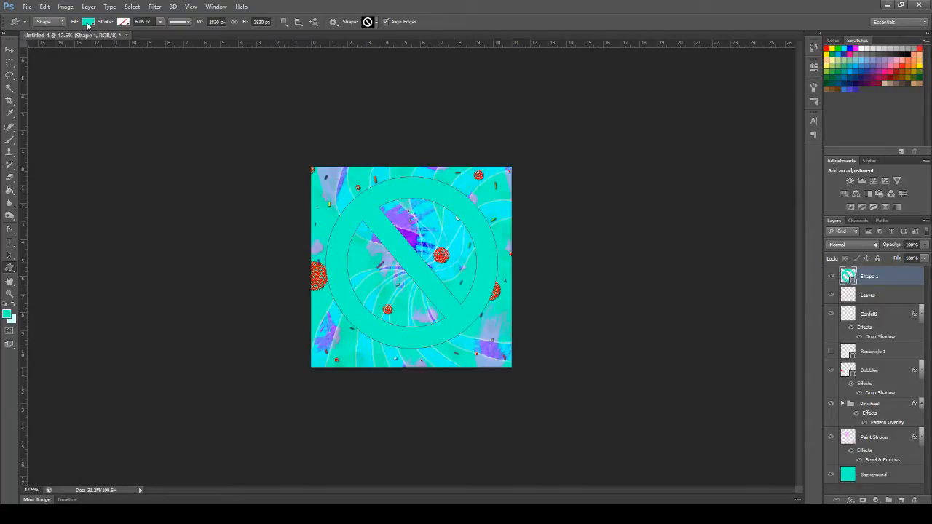
{"action": "left_click", "coordinate": [128, 83]}
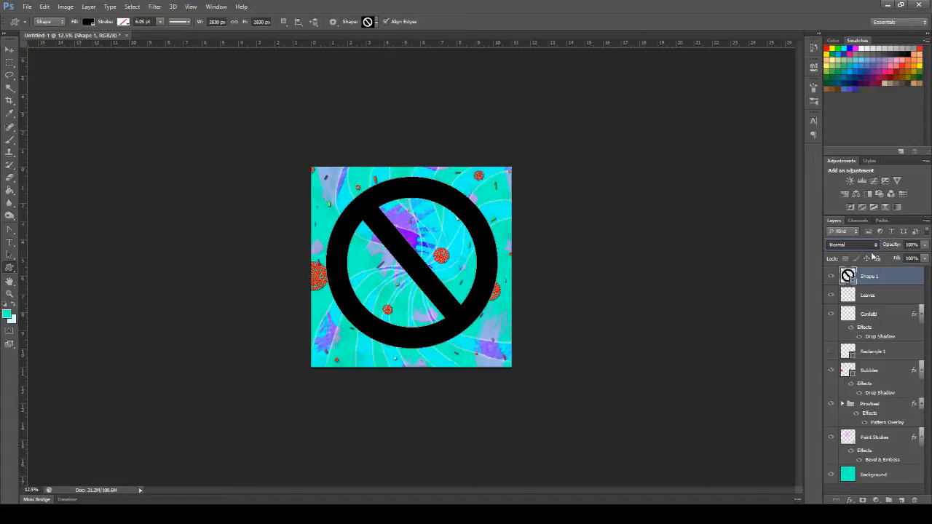
Step: Try out different blend modes on the prohibition-sign layer and settle on Hue
{"action": "key", "text": "shift+alt+o"}
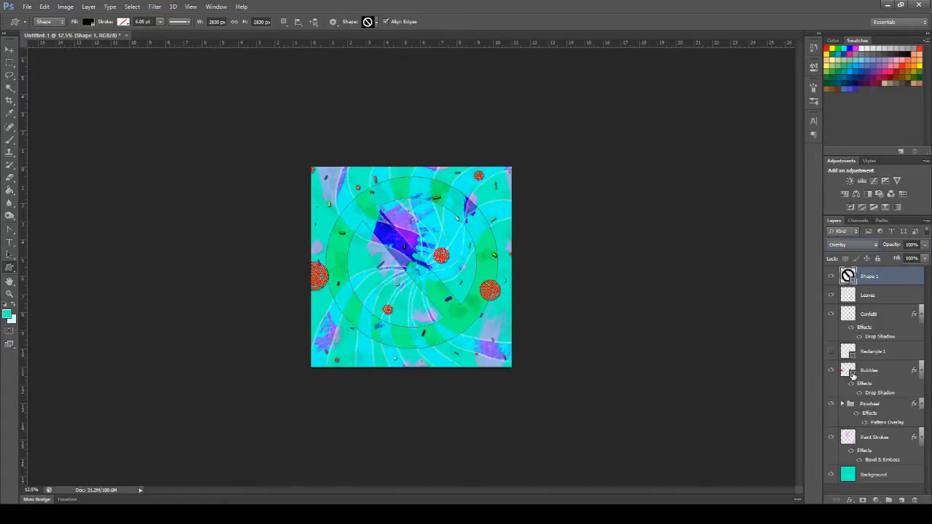
{"action": "left_click", "coordinate": [10, 48]}
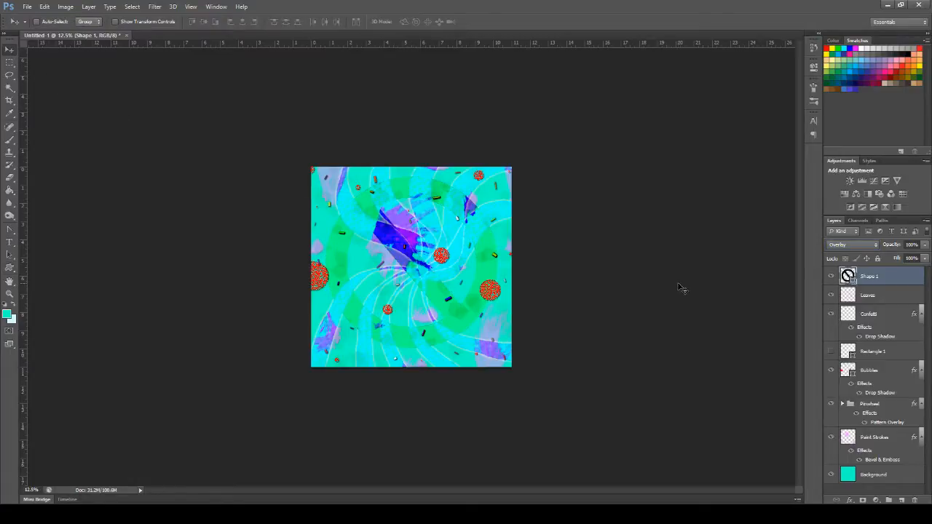
{"action": "left_click", "coordinate": [863, 255]}
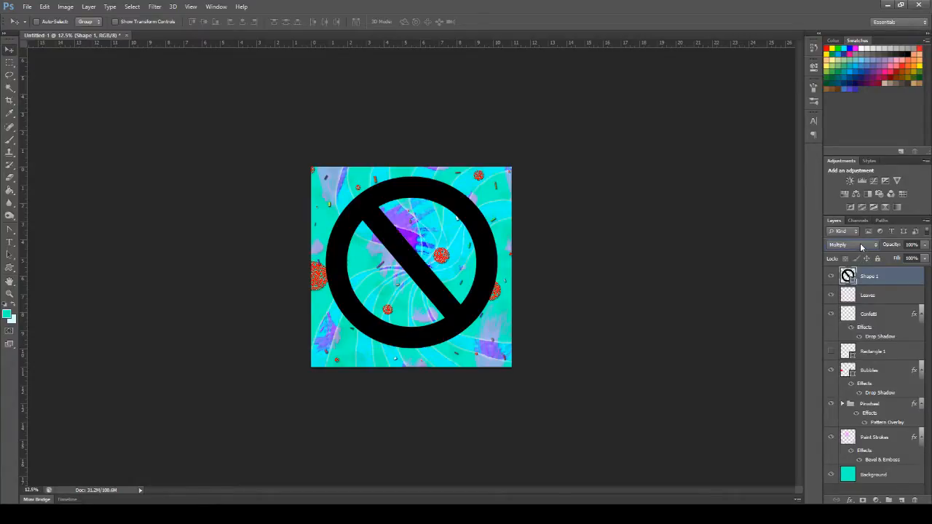
{"action": "key", "text": "Down"}
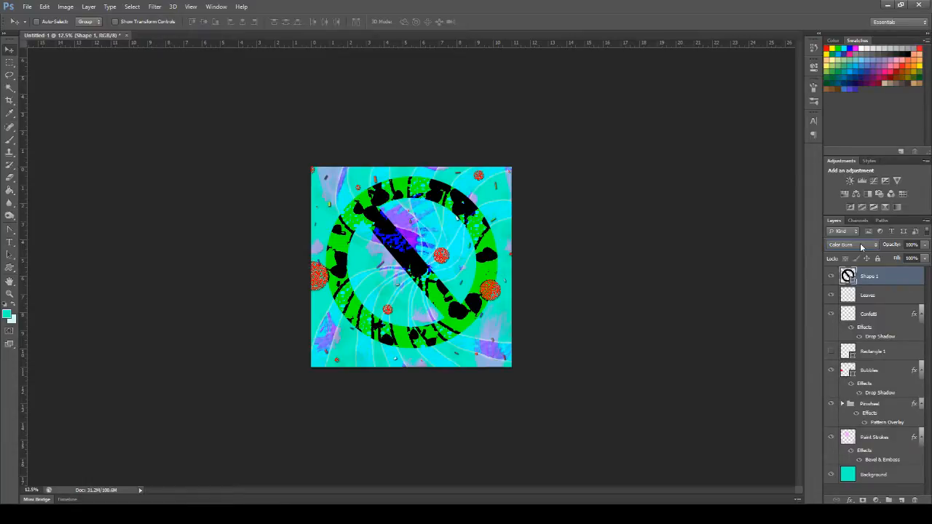
{"action": "key", "text": "Down"}
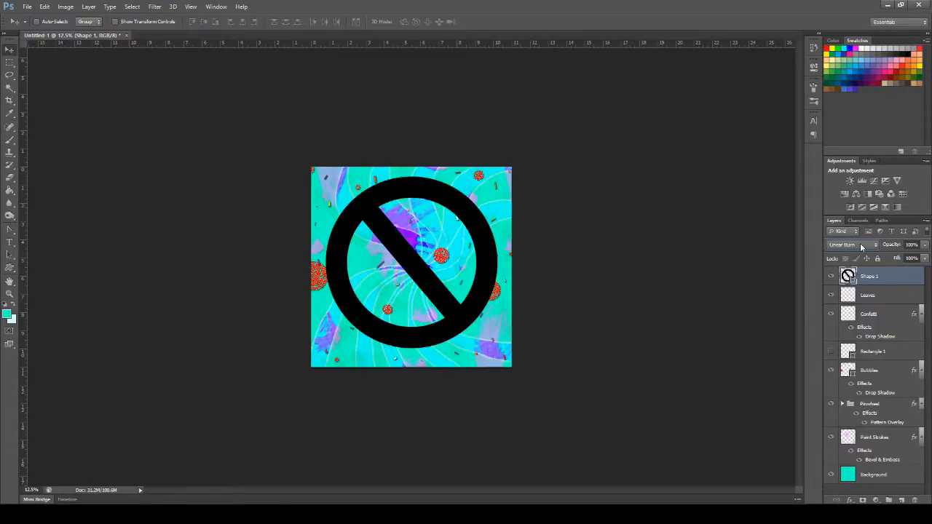
{"action": "key", "text": "Down"}
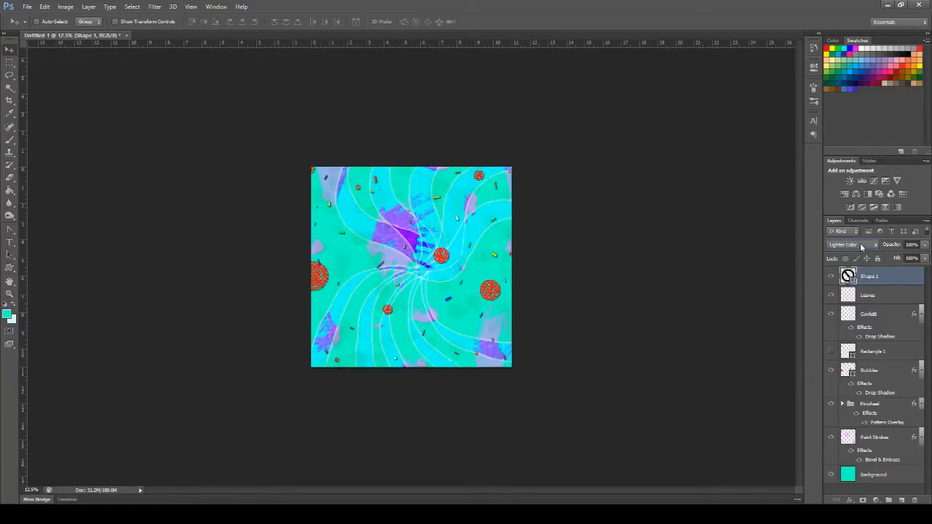
{"action": "key", "text": "Down"}
{"action": "key", "text": "Down"}
{"action": "key", "text": "Down"}
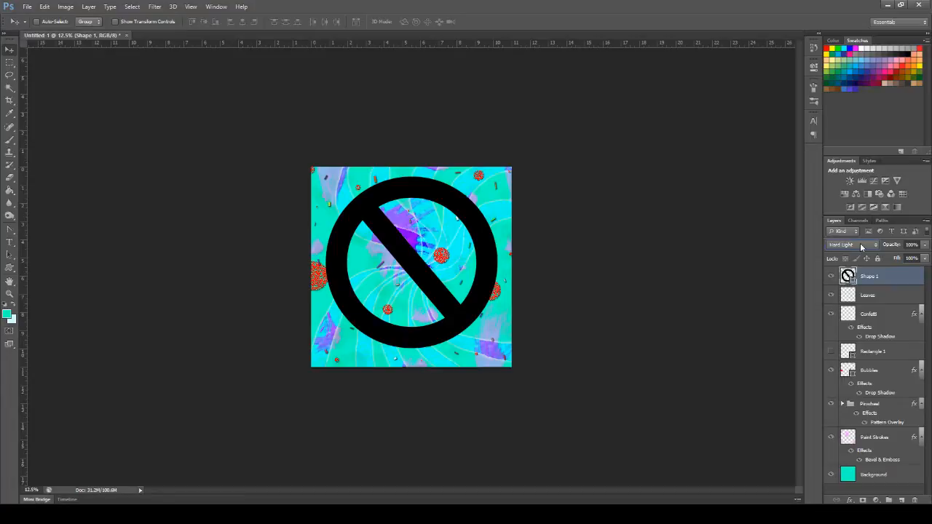
{"action": "key", "text": "Down"}
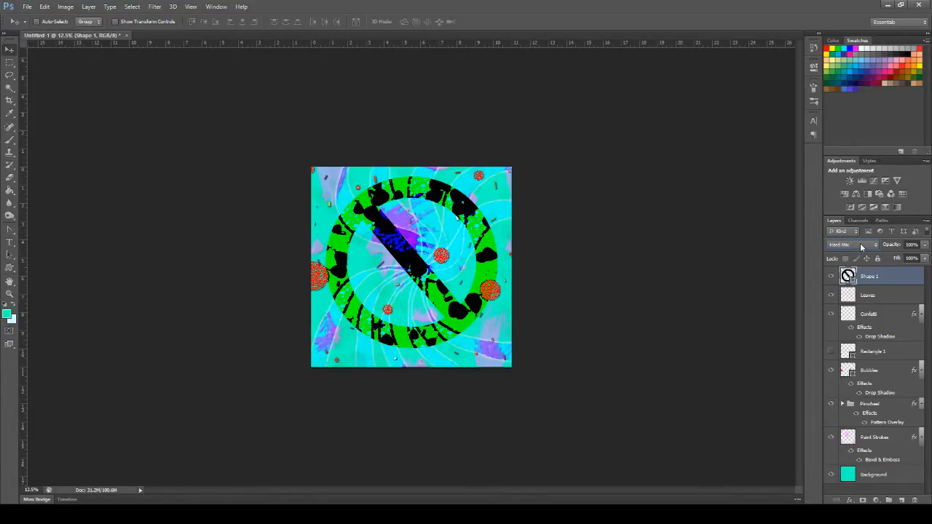
{"action": "key", "text": "Down"}
{"action": "key", "text": "Down"}
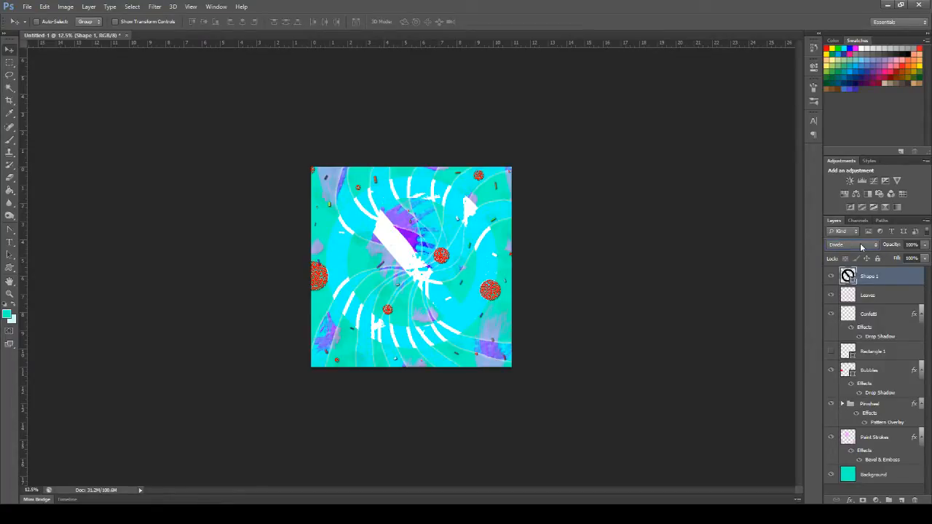
{"action": "key", "text": "Down"}
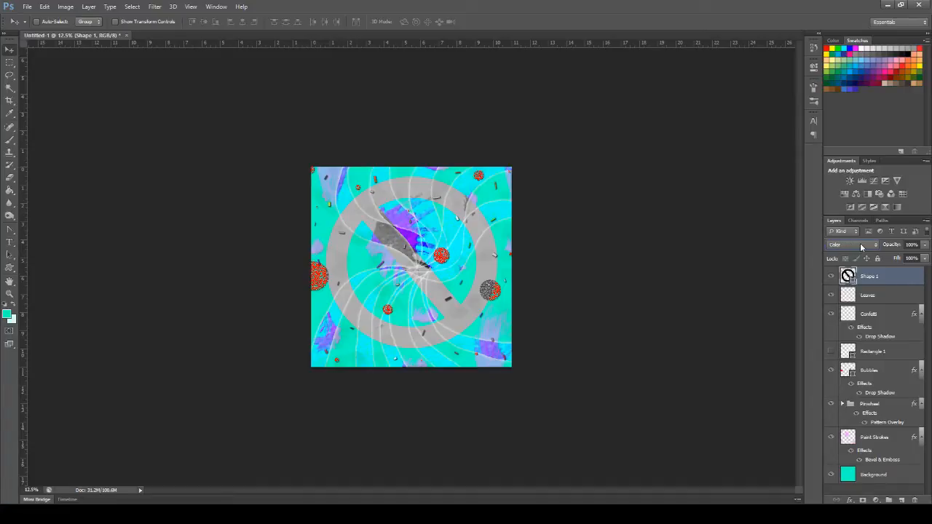
{"action": "key", "text": "Down"}
{"action": "key", "text": "Up"}
{"action": "key", "text": "Down"}
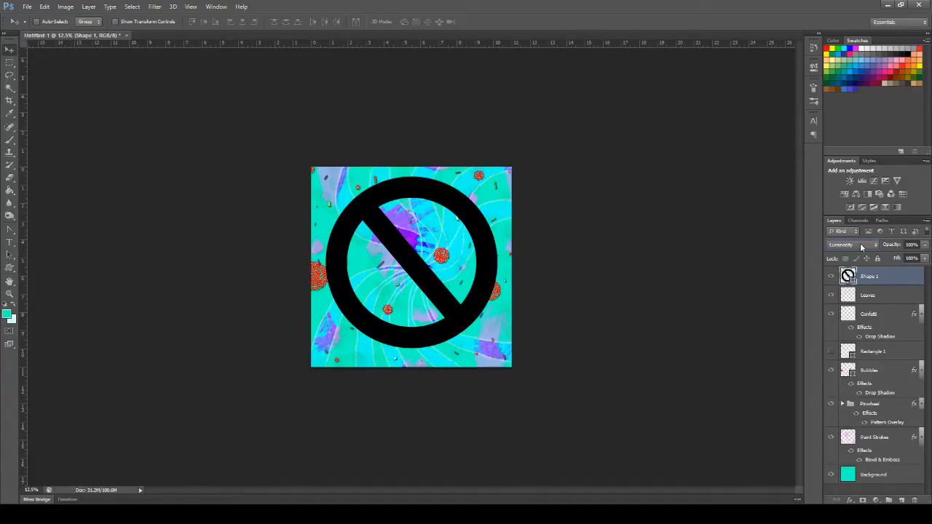
{"action": "key", "text": "Up"}
{"action": "key", "text": "Down"}
{"action": "key", "text": "Up"}
{"action": "key", "text": "Up"}
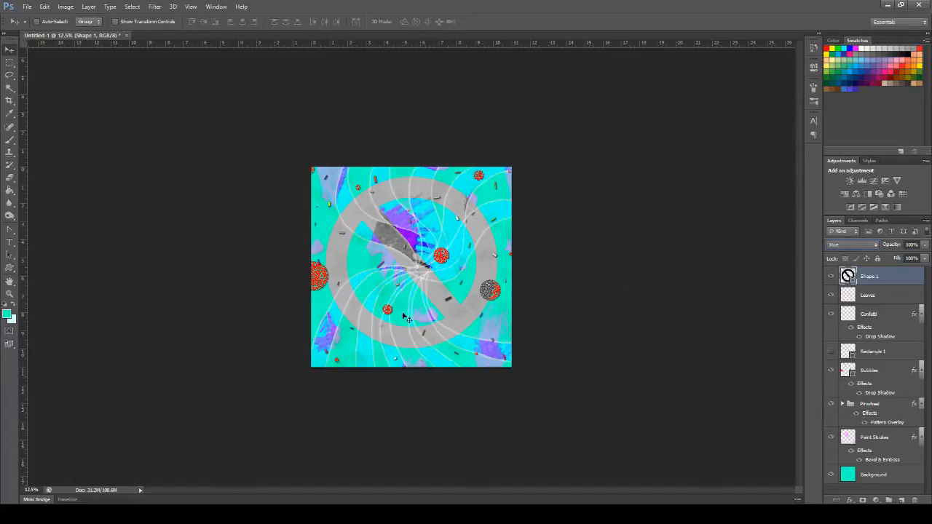
Step: Draw a curved-sided custom shape of about 1218 by 492 px joining the ring to the artwork's upper edge and blend it as Hue
{"action": "left_click", "coordinate": [10, 294]}
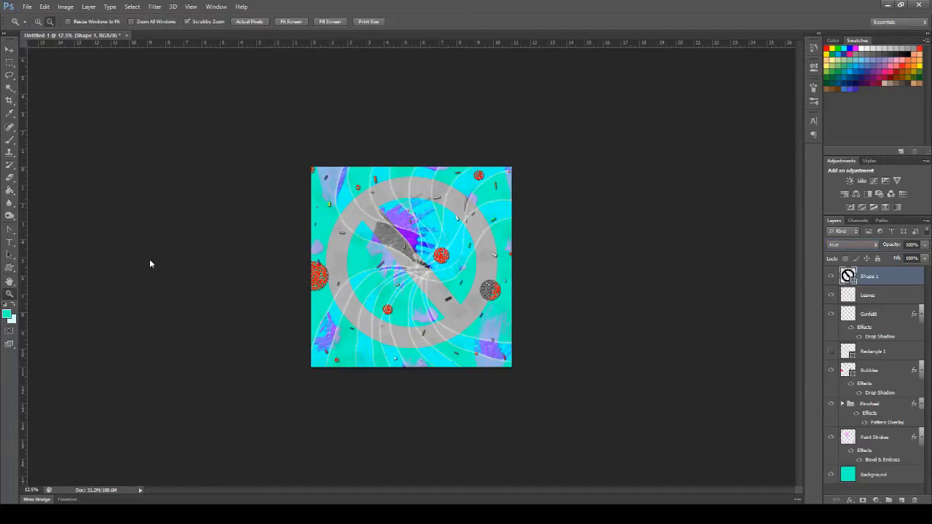
{"action": "left_click", "coordinate": [51, 24]}
{"action": "left_click", "coordinate": [481, 288]}
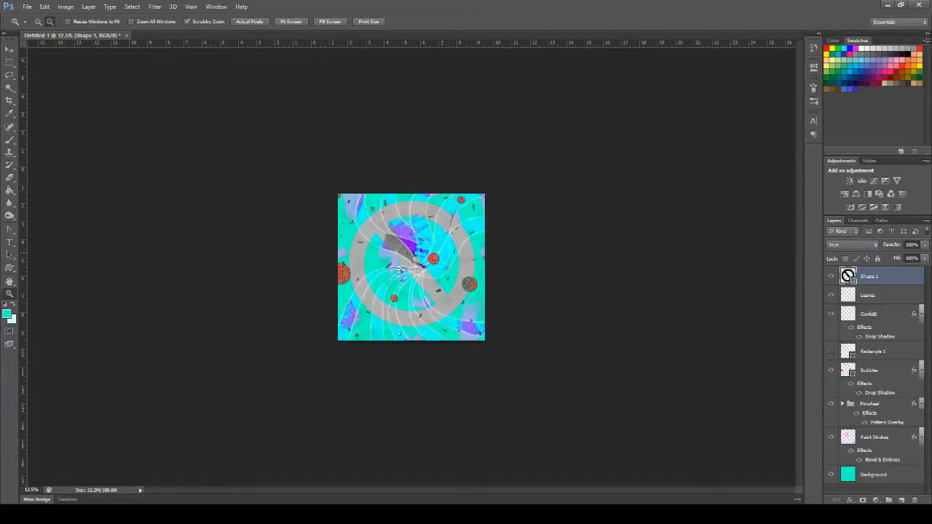
{"action": "left_click", "coordinate": [484, 290]}
{"action": "left_click", "coordinate": [484, 290]}
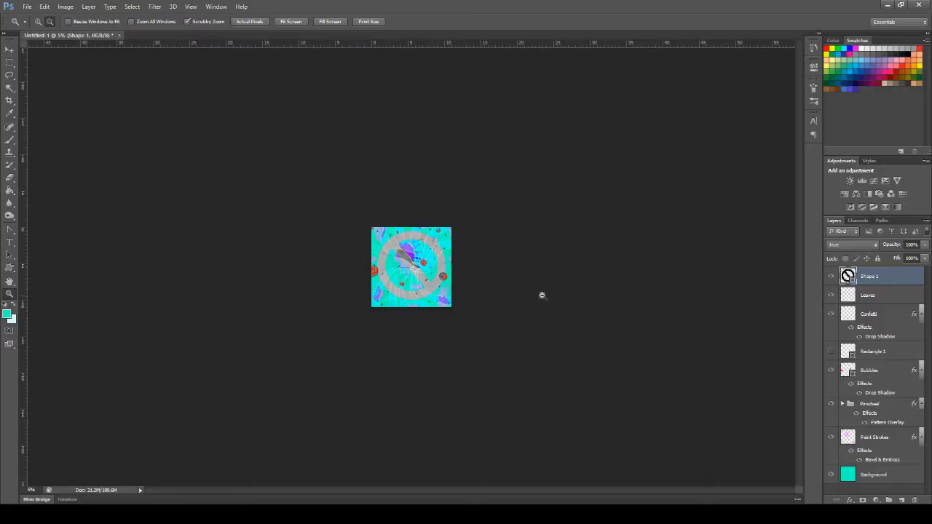
{"action": "left_click", "coordinate": [38, 21]}
{"action": "left_click_drag", "start_coordinate": [421, 236], "coordinate": [470, 268]}
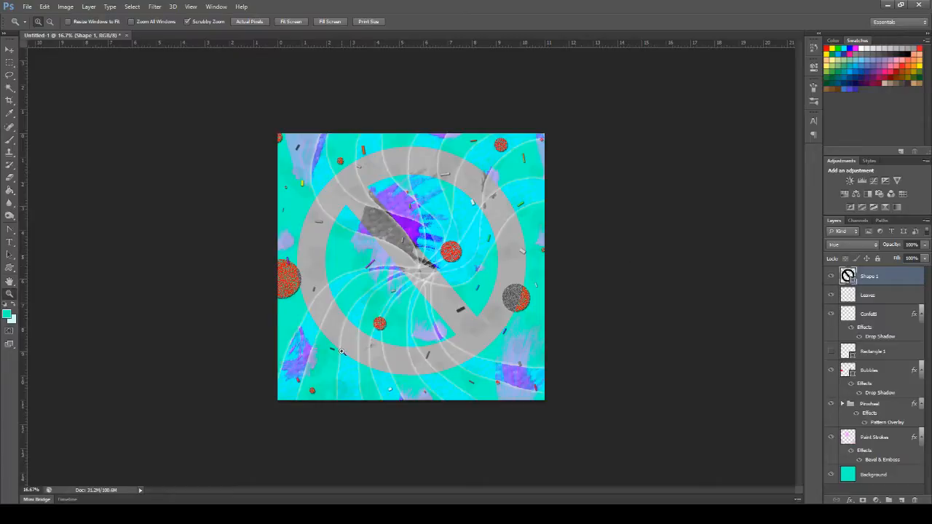
{"action": "left_click", "coordinate": [10, 267]}
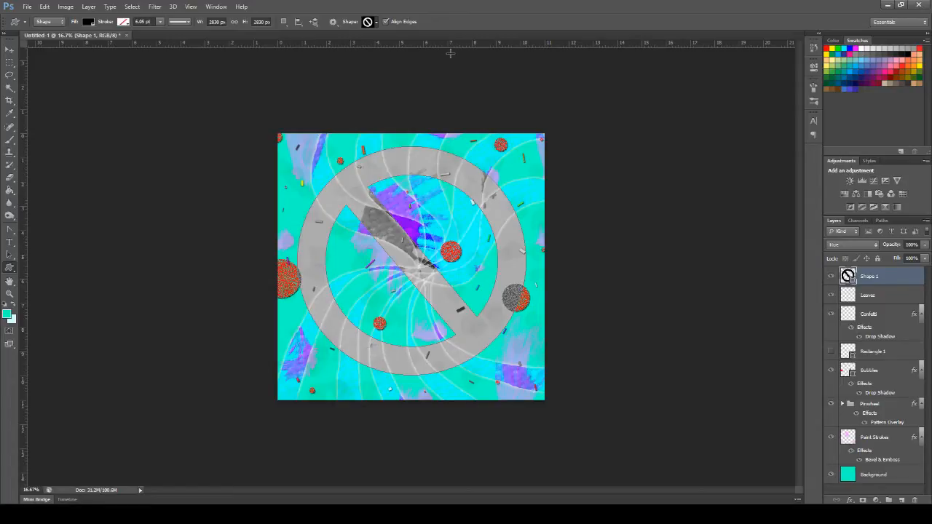
{"action": "left_click", "coordinate": [366, 48]}
{"action": "left_click_drag", "start_coordinate": [362, 117], "coordinate": [460, 155]}
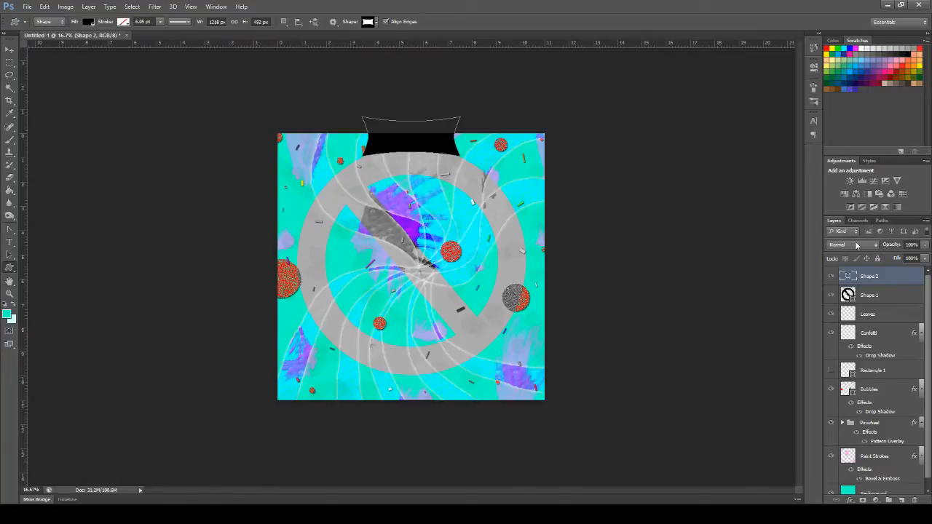
{"action": "left_click", "coordinate": [848, 474]}
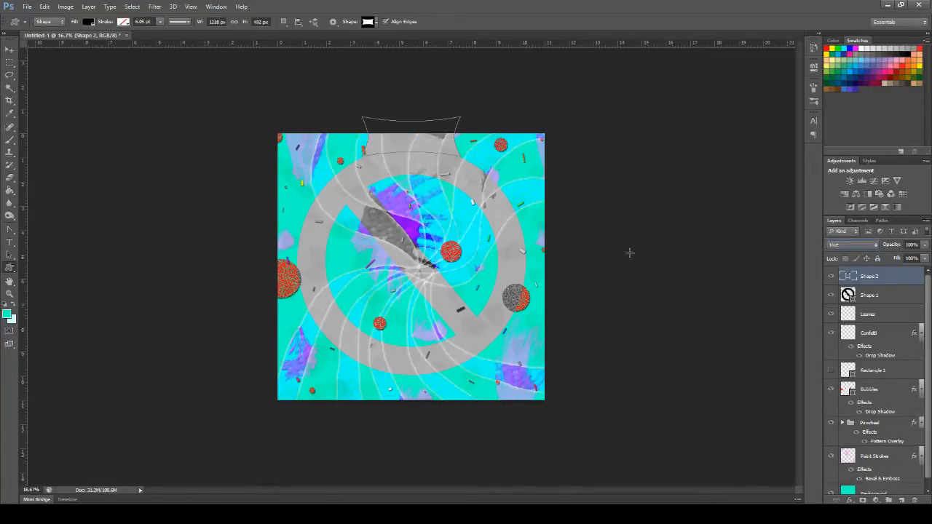
{"action": "left_click", "coordinate": [7, 51]}
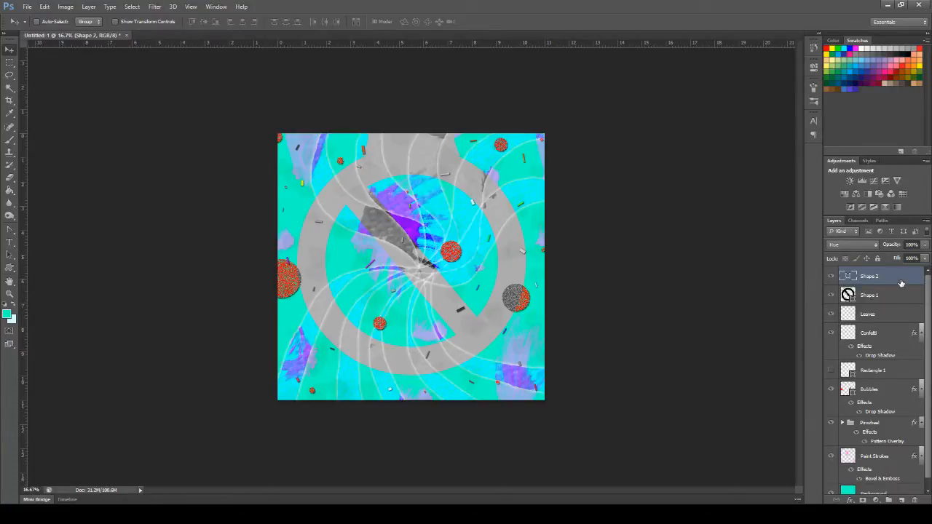
Step: Duplicate the Shape 2 layer and move the copy straight down to Y 3116 px, joining the ring to the artwork's lower edge
{"action": "left_click", "coordinate": [9, 268]}
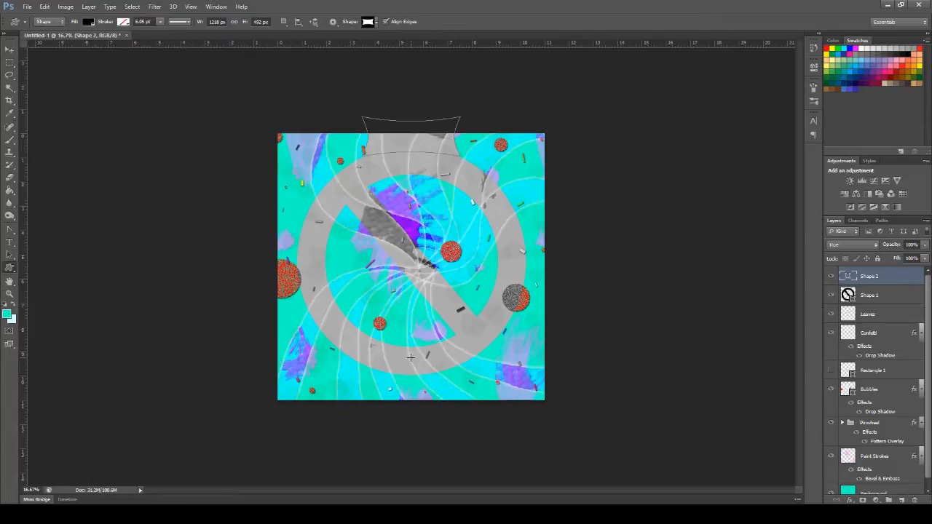
{"action": "scroll", "coordinate": [900, 500], "scroll_direction": "down", "scroll_amount": 1}
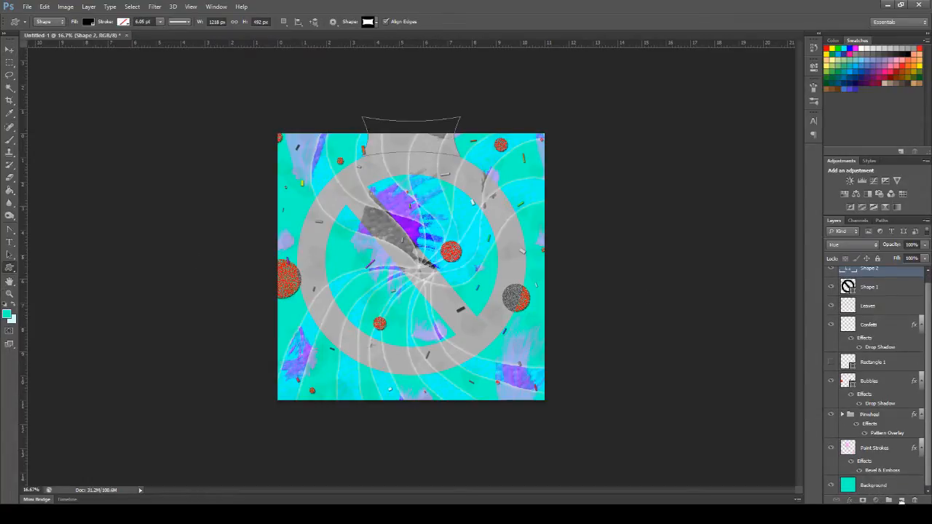
{"action": "key", "text": "ctrl+j"}
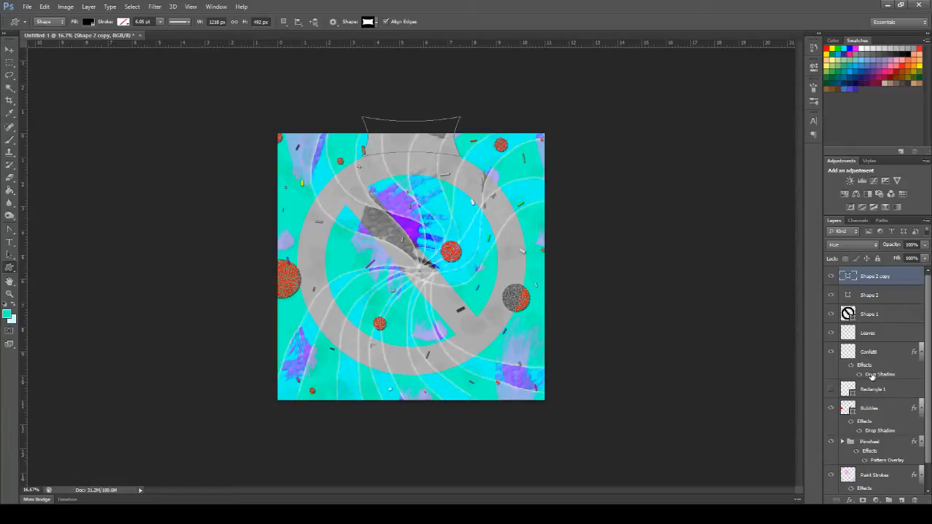
{"action": "key", "text": "ctrl+t"}
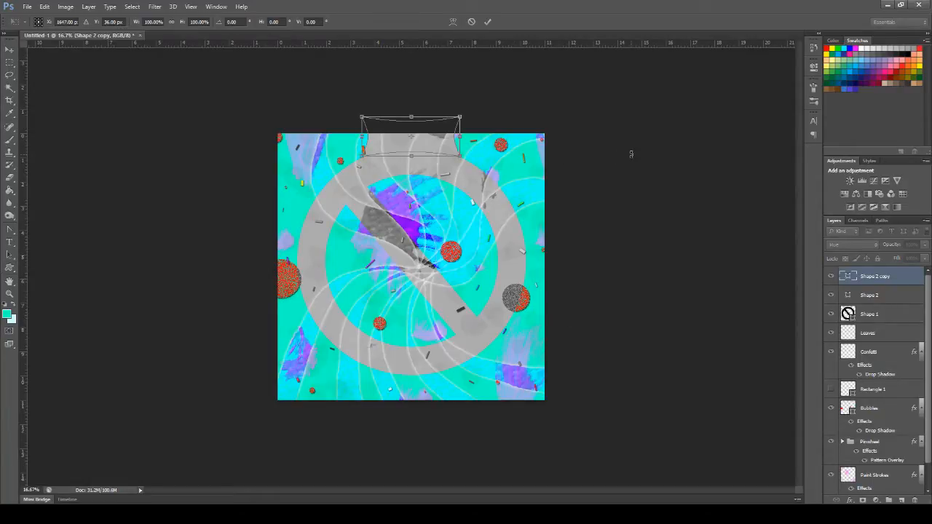
{"action": "key", "text": "shift+Down"}
{"action": "key", "text": "shift+Down"}
{"action": "key", "text": "shift+Down"}
{"action": "key", "text": "shift+Down"}
{"action": "key", "text": "shift+Down"}
{"action": "key", "text": "shift+Down"}
{"action": "key", "text": "shift+Down"}
{"action": "key", "text": "shift+Down"}
{"action": "key", "text": "shift+Down"}
{"action": "key", "text": "shift+Down"}
{"action": "key", "text": "shift+Down"}
{"action": "key", "text": "shift+Down"}
{"action": "key", "text": "shift+Down"}
{"action": "key", "text": "shift+Down"}
{"action": "key", "text": "shift+Down"}
{"action": "key", "text": "shift+Down"}
{"action": "key", "text": "shift+Down"}
{"action": "key", "text": "shift+Down"}
{"action": "key", "text": "shift+Down"}
{"action": "key", "text": "shift+Down"}
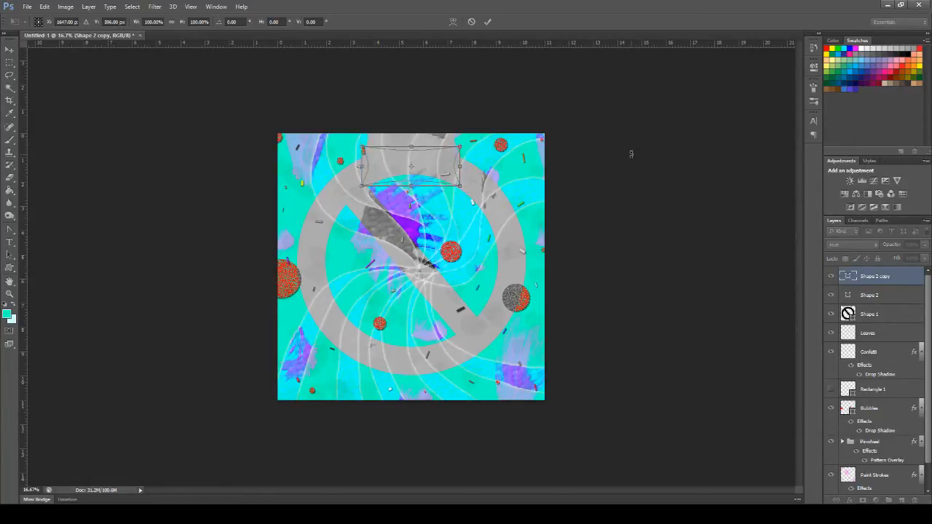
{"action": "key", "text": "shift+Down"}
{"action": "key", "text": "shift+Down"}
{"action": "key", "text": "shift+Down"}
{"action": "key", "text": "shift+Down"}
{"action": "key", "text": "shift+Down"}
{"action": "key", "text": "shift+Down"}
{"action": "key", "text": "shift+Down"}
{"action": "key", "text": "shift+Down"}
{"action": "key", "text": "shift+Down"}
{"action": "key", "text": "shift+Down"}
{"action": "key", "text": "shift+Down"}
{"action": "key", "text": "shift+Down"}
{"action": "key", "text": "shift+Down"}
{"action": "key", "text": "shift+Down"}
{"action": "key", "text": "shift+Down"}
{"action": "key", "text": "shift+Down"}
{"action": "key", "text": "shift+Down"}
{"action": "key", "text": "shift+Down"}
{"action": "key", "text": "shift+Down"}
{"action": "key", "text": "shift+Down"}
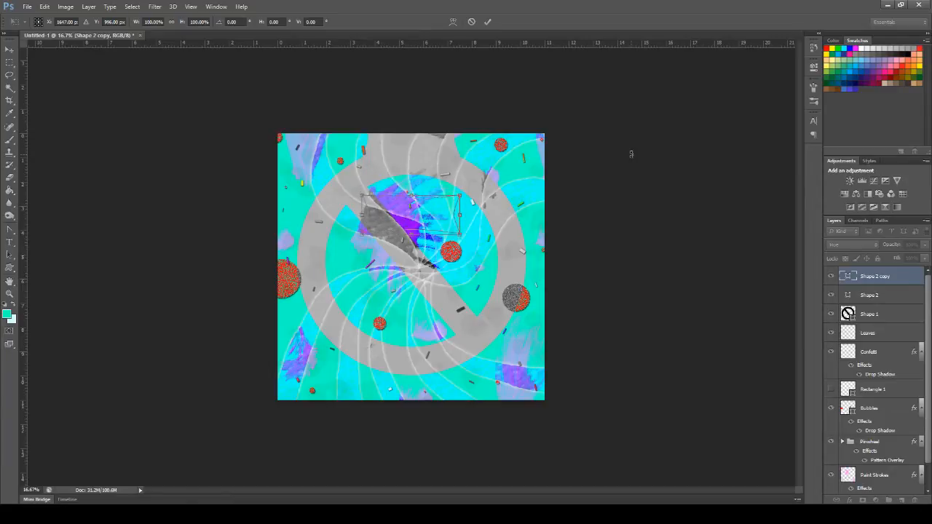
{"action": "key", "text": "shift+Down"}
{"action": "key", "text": "shift+Down"}
{"action": "key", "text": "shift+Down"}
{"action": "key", "text": "shift+Down"}
{"action": "key", "text": "shift+Down"}
{"action": "key", "text": "shift+Down"}
{"action": "key", "text": "shift+Down"}
{"action": "key", "text": "shift+Down"}
{"action": "key", "text": "shift+Down"}
{"action": "key", "text": "shift+Down"}
{"action": "key", "text": "shift+Down"}
{"action": "key", "text": "shift+Down"}
{"action": "key", "text": "shift+Down"}
{"action": "key", "text": "shift+Down"}
{"action": "key", "text": "shift+Down"}
{"action": "key", "text": "shift+Down"}
{"action": "key", "text": "shift+Down"}
{"action": "key", "text": "shift+Down"}
{"action": "key", "text": "shift+Down"}
{"action": "key", "text": "shift+Down"}
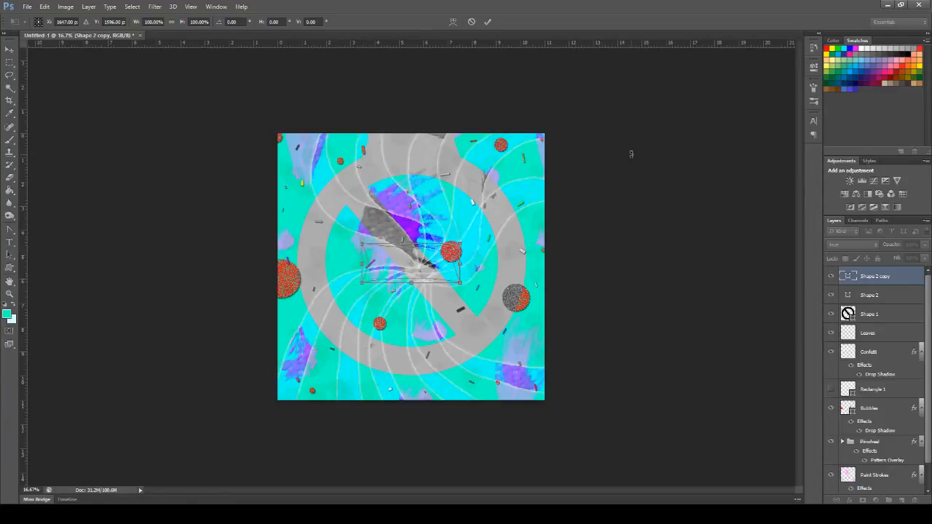
{"action": "key", "text": "shift+Down"}
{"action": "key", "text": "shift+Down"}
{"action": "key", "text": "shift+Down"}
{"action": "key", "text": "shift+Down"}
{"action": "key", "text": "shift+Down"}
{"action": "key", "text": "shift+Down"}
{"action": "key", "text": "shift+Down"}
{"action": "key", "text": "shift+Down"}
{"action": "key", "text": "shift+Down"}
{"action": "key", "text": "shift+Down"}
{"action": "key", "text": "shift+Down"}
{"action": "key", "text": "shift+Down"}
{"action": "key", "text": "shift+Down"}
{"action": "key", "text": "shift+Down"}
{"action": "key", "text": "shift+Down"}
{"action": "key", "text": "shift+Down"}
{"action": "key", "text": "shift+Down"}
{"action": "key", "text": "shift+Down"}
{"action": "key", "text": "shift+Down"}
{"action": "key", "text": "shift+Down"}
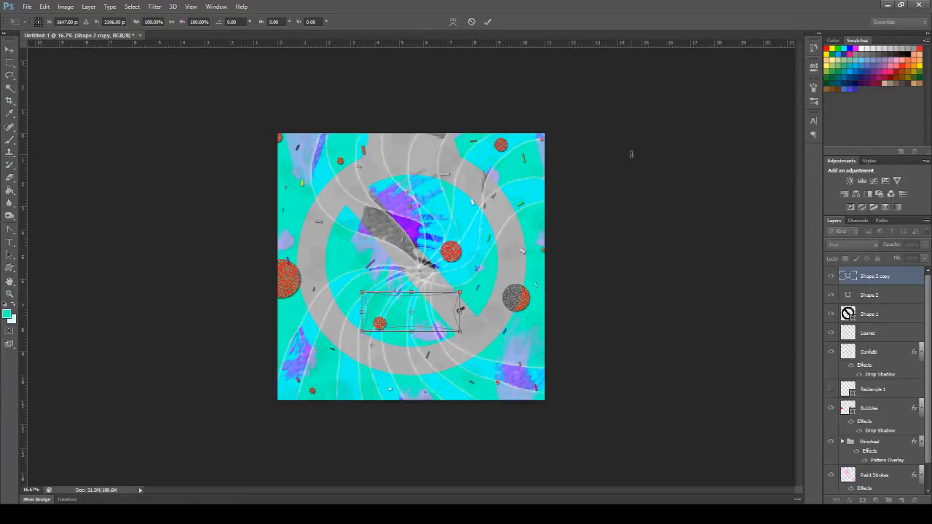
{"action": "key", "text": "shift+Down"}
{"action": "key", "text": "shift+Down"}
{"action": "key", "text": "shift+Down"}
{"action": "key", "text": "shift+Down"}
{"action": "key", "text": "shift+Down"}
{"action": "key", "text": "shift+Down"}
{"action": "key", "text": "shift+Down"}
{"action": "key", "text": "shift+Down"}
{"action": "key", "text": "shift+Down"}
{"action": "key", "text": "shift+Down"}
{"action": "key", "text": "shift+Down"}
{"action": "key", "text": "shift+Down"}
{"action": "key", "text": "shift+Down"}
{"action": "key", "text": "shift+Down"}
{"action": "key", "text": "shift+Down"}
{"action": "key", "text": "shift+Down"}
{"action": "key", "text": "shift+Down"}
{"action": "key", "text": "shift+Down"}
{"action": "key", "text": "shift+Down"}
{"action": "key", "text": "shift+Down"}
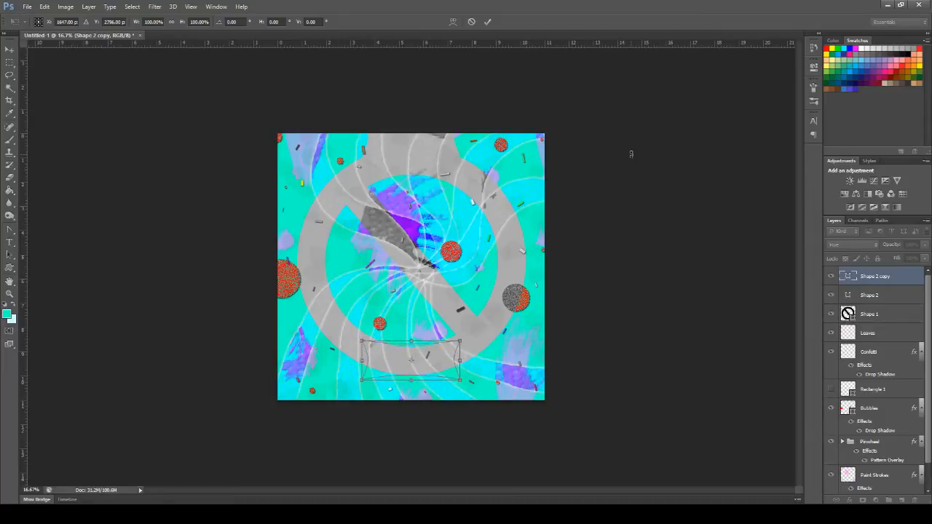
{"action": "key", "text": "shift+Down"}
{"action": "key", "text": "shift+Down"}
{"action": "key", "text": "shift+Down"}
{"action": "key", "text": "shift+Down"}
{"action": "key", "text": "shift+Down"}
{"action": "key", "text": "shift+Down"}
{"action": "key", "text": "shift+Down"}
{"action": "key", "text": "shift+Down"}
{"action": "key", "text": "shift+Down"}
{"action": "key", "text": "shift+Down"}
{"action": "key", "text": "shift+Down"}
{"action": "key", "text": "shift+Down"}
{"action": "key", "text": "shift+Down"}
{"action": "key", "text": "shift+Down"}
{"action": "key", "text": "shift+Down"}
{"action": "key", "text": "shift+Down"}
{"action": "key", "text": "shift+Down"}
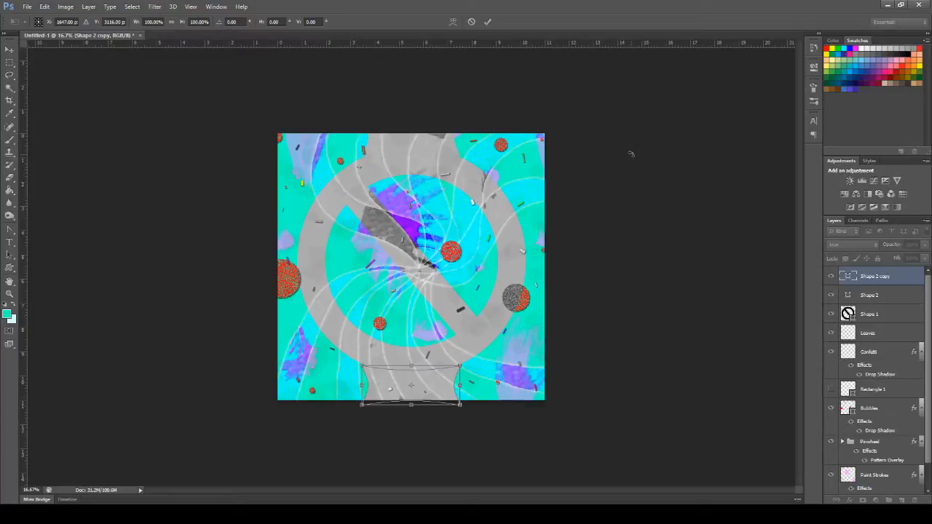
{"action": "left_click", "coordinate": [488, 21]}
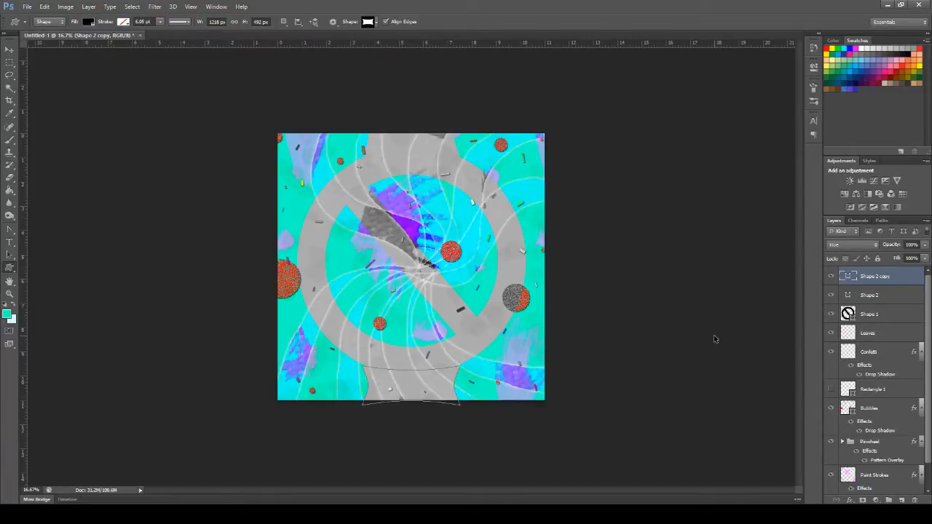
{"action": "left_click", "coordinate": [10, 52]}
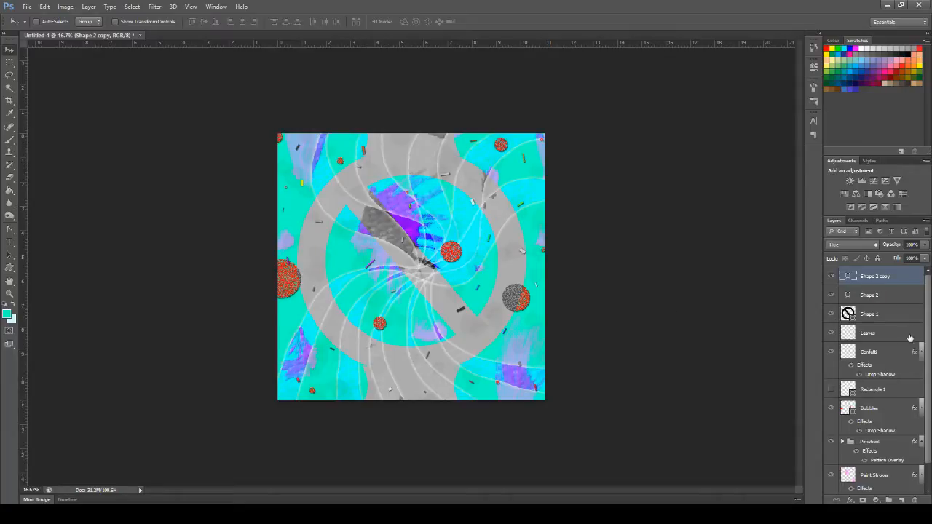
Step: Duplicate the Shape 2 and Shape 2 copy layers together and rotate both copies 90° to join the ring to the artwork's sides
{"action": "left_click", "coordinate": [894, 296]}
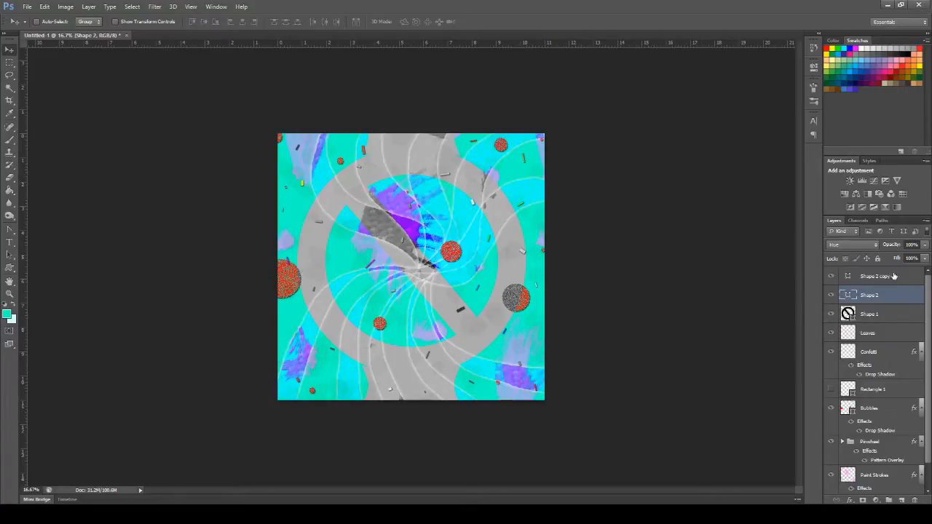
{"action": "left_click", "coordinate": [905, 276]}
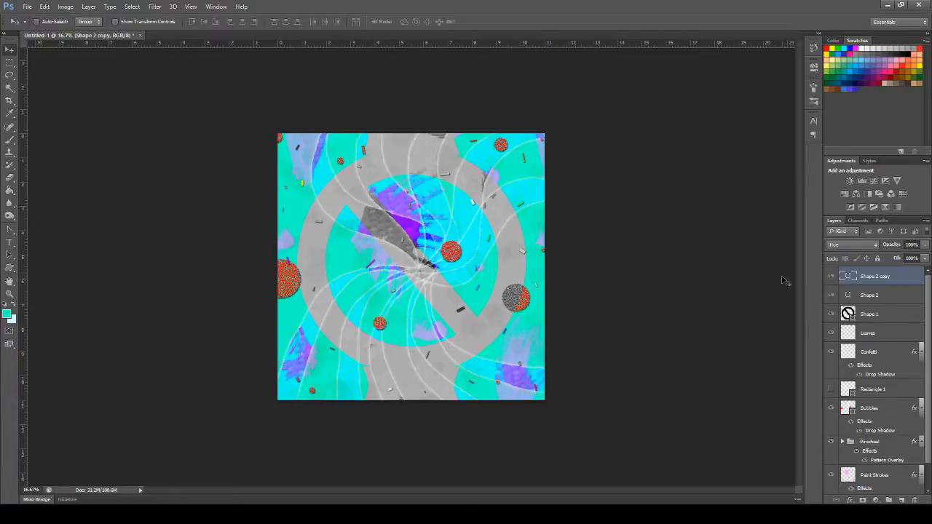
{"action": "left_click", "coordinate": [902, 297], "text": "shift"}
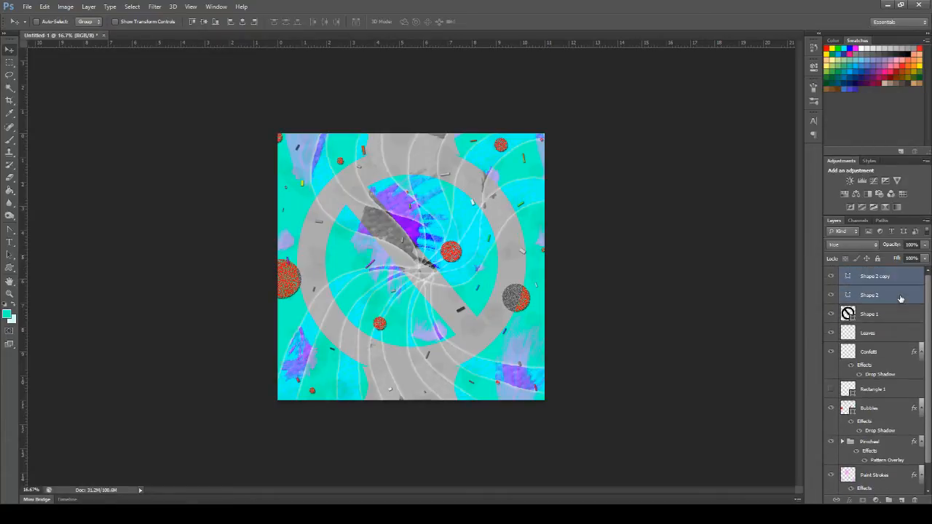
{"action": "left_click_drag", "start_coordinate": [900, 298], "coordinate": [901, 501]}
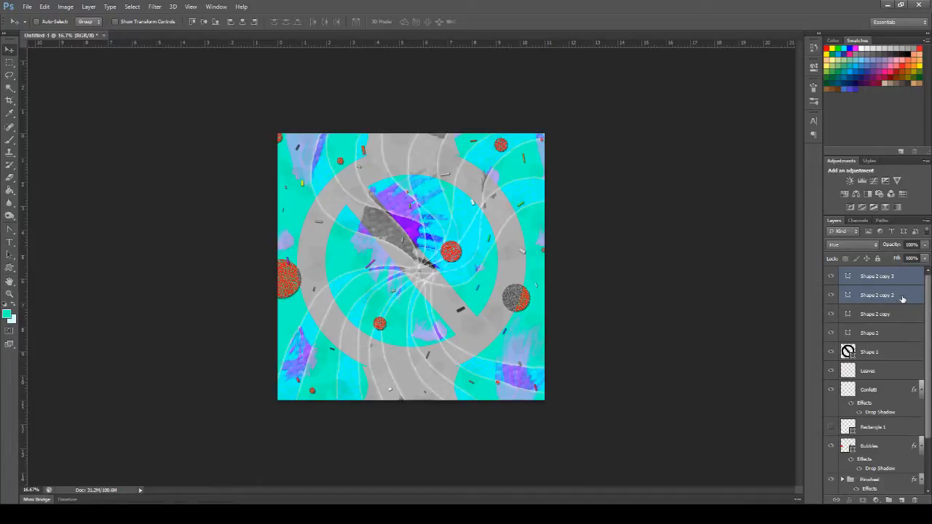
{"action": "key", "text": "ctrl+t"}
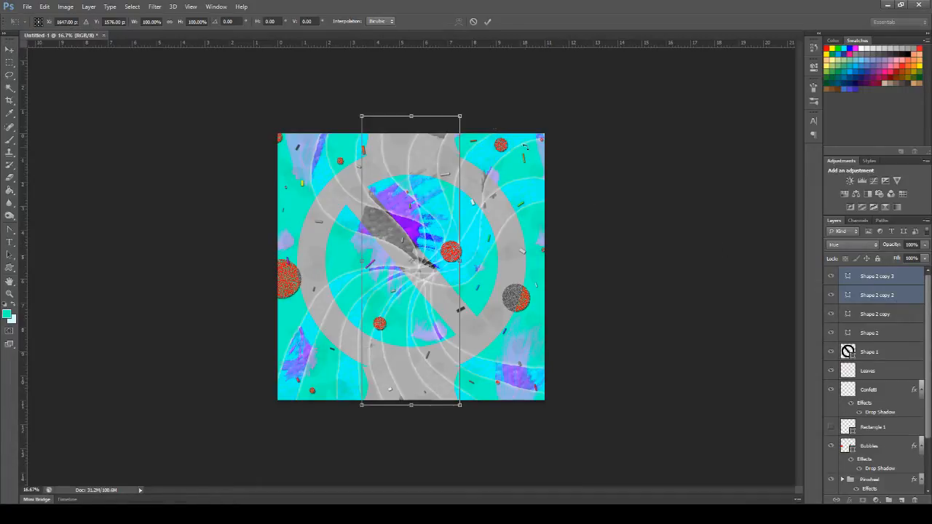
{"action": "left_click_drag", "start_coordinate": [464, 105], "coordinate": [676, 347]}
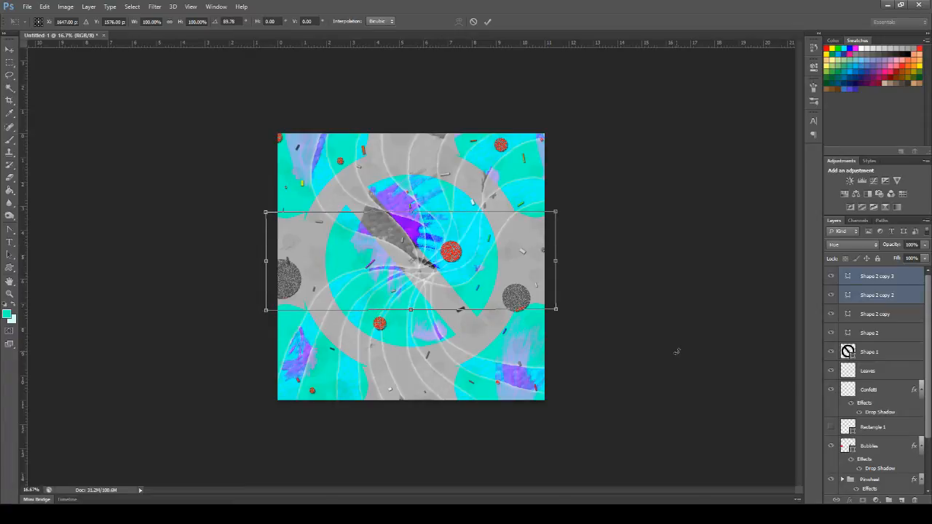
{"action": "left_click", "coordinate": [227, 22]}
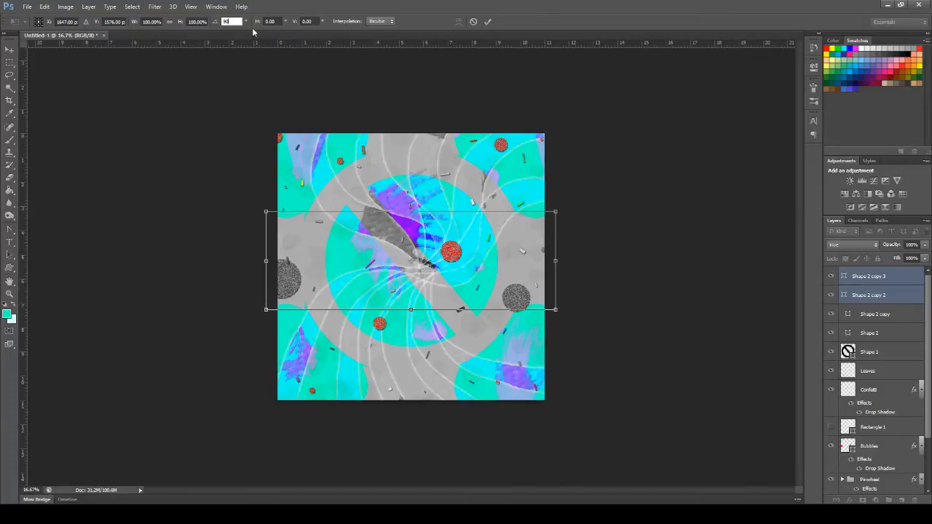
{"action": "type", "text": "90"}
{"action": "left_click", "coordinate": [485, 23]}
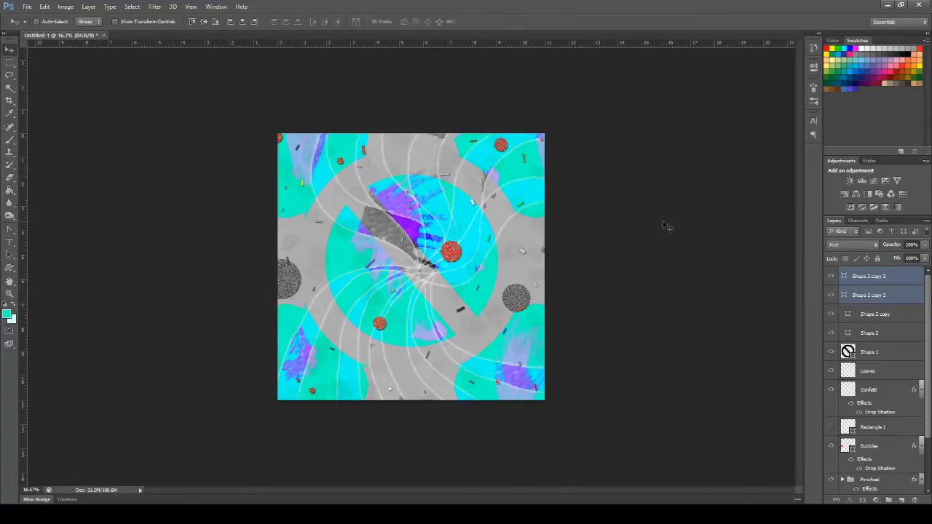
Step: Marquee-select the large bubble near the artwork's right edge, duplicate the Bubbles layer and hide the original
{"action": "left_click", "coordinate": [896, 297]}
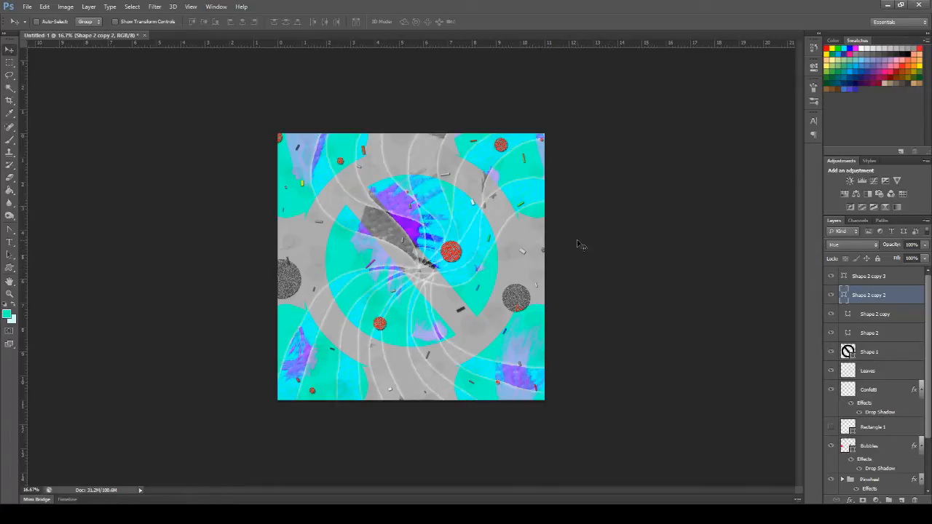
{"action": "scroll", "coordinate": [897, 399], "scroll_direction": "down", "scroll_amount": 3}
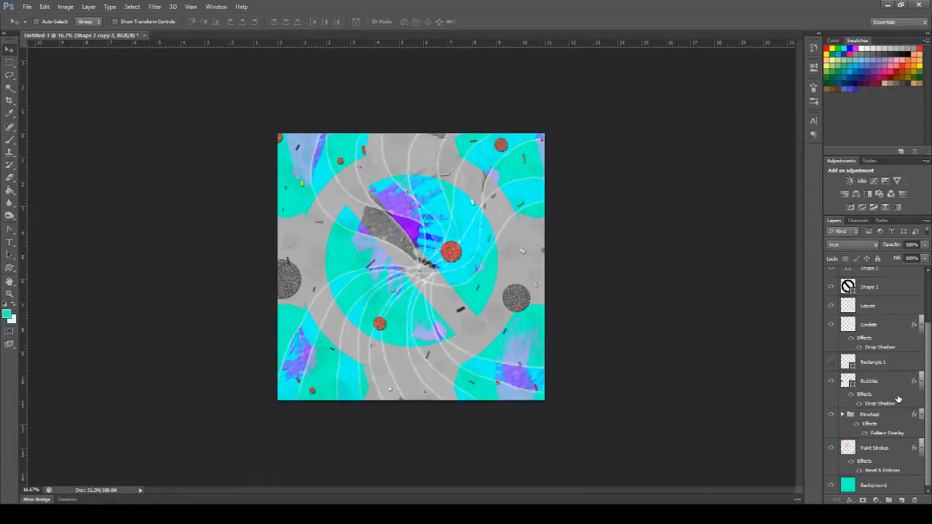
{"action": "left_click", "coordinate": [895, 378]}
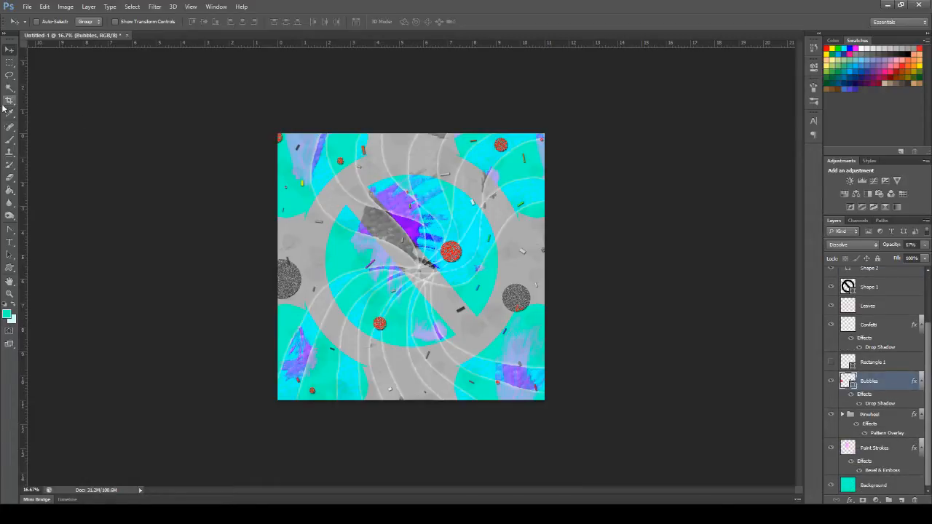
{"action": "left_click", "coordinate": [9, 62]}
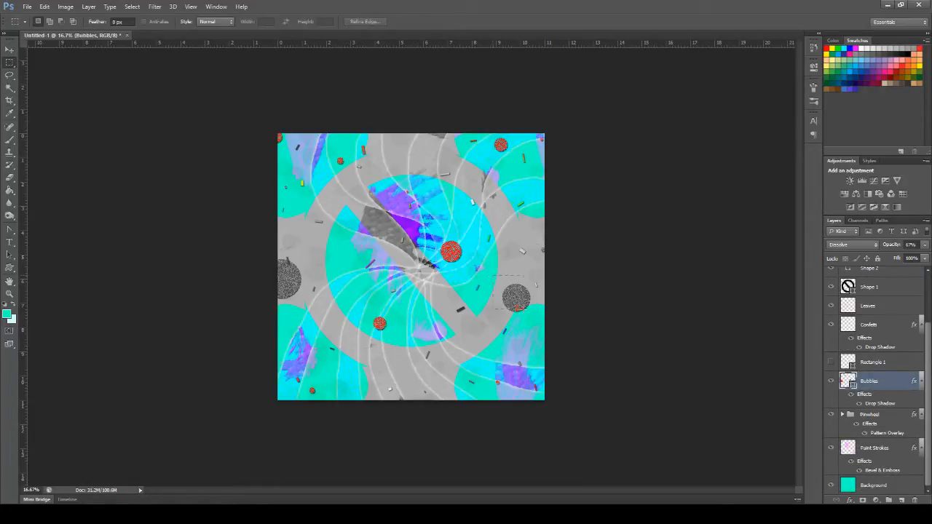
{"action": "left_click_drag", "start_coordinate": [540, 321], "coordinate": [539, 322]}
{"action": "key", "text": "ctrl+t"}
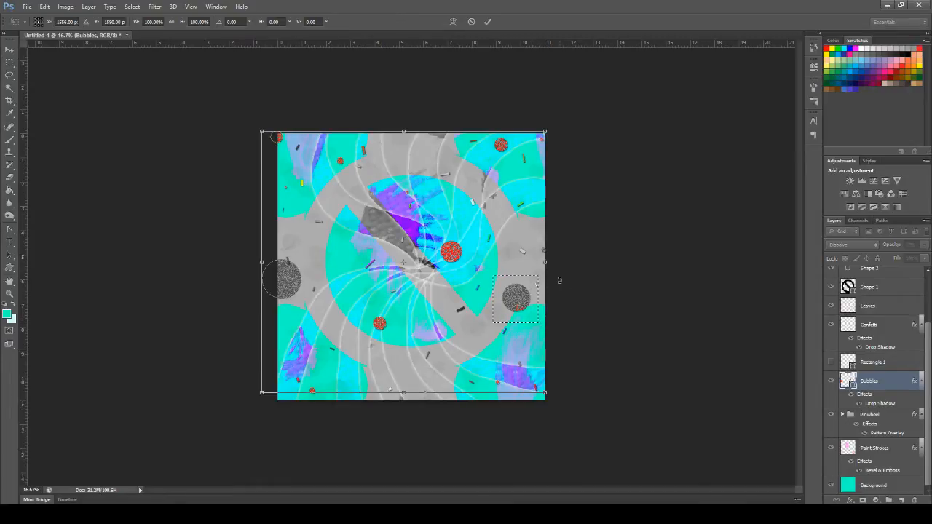
{"action": "left_click", "coordinate": [472, 22]}
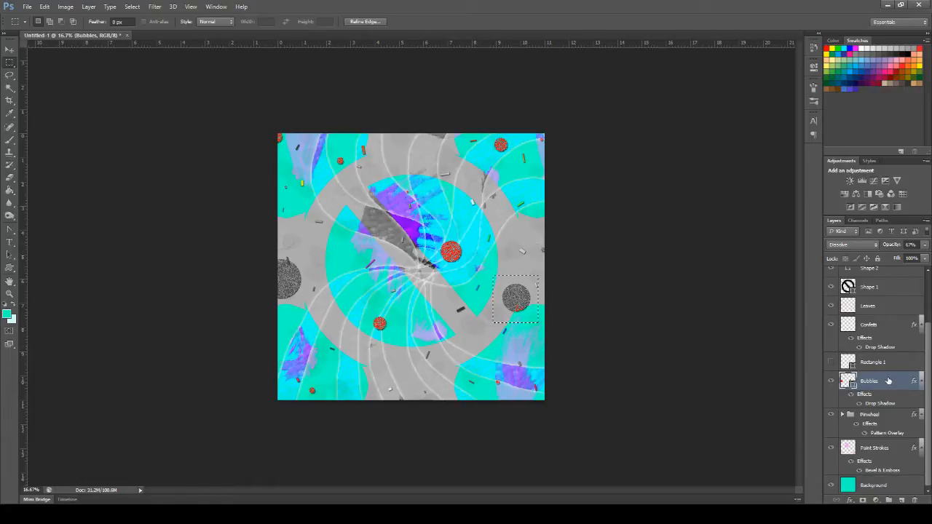
{"action": "left_click_drag", "start_coordinate": [896, 404], "coordinate": [902, 500]}
{"action": "left_click", "coordinate": [832, 420]}
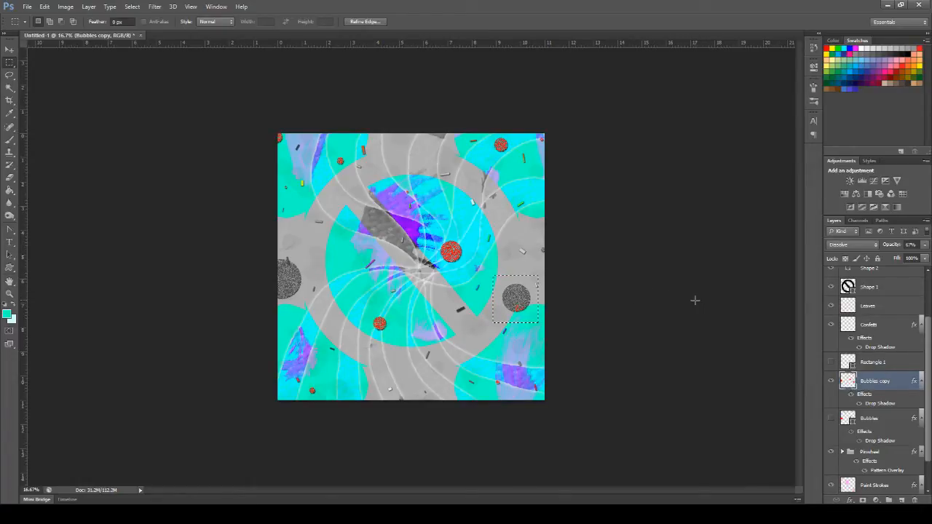
Step: Move the selected bubble right and down to Y 2136 px so it straddles the grey area's lower edge, and deselect it
{"action": "key", "text": "ctrl+t"}
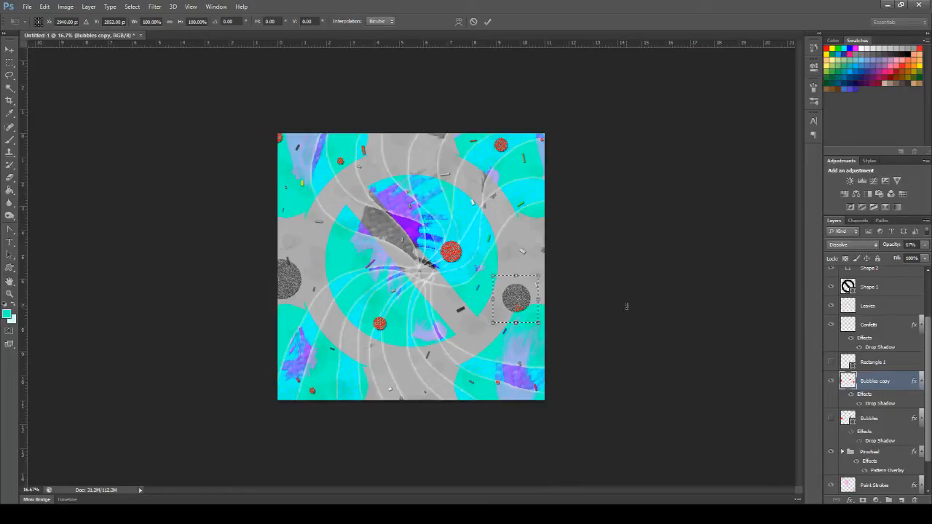
{"action": "key", "text": "Down"}
{"action": "key", "text": "Down"}
{"action": "key", "text": "Down"}
{"action": "key", "text": "Down"}
{"action": "key", "text": "Down"}
{"action": "key", "text": "Down"}
{"action": "key", "text": "Down"}
{"action": "key", "text": "Down"}
{"action": "key", "text": "Down"}
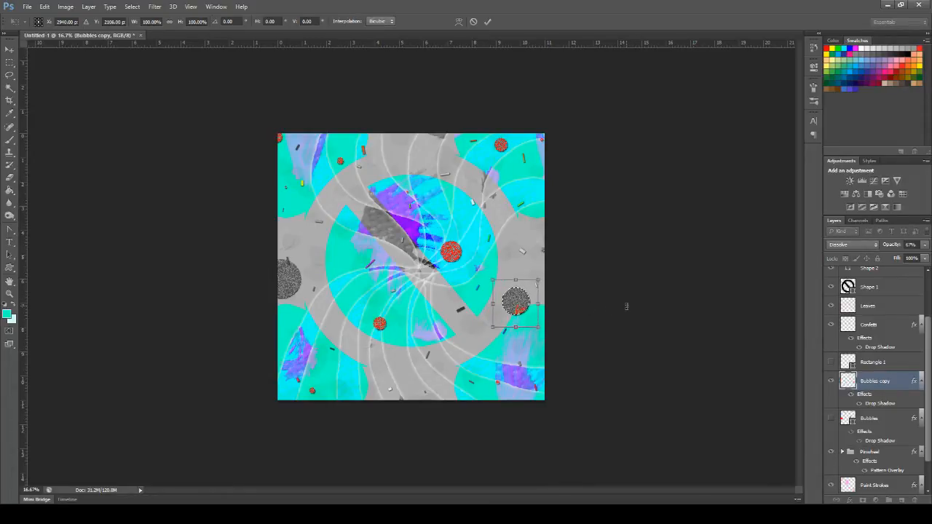
{"action": "key", "text": "Right"}
{"action": "key", "text": "Right"}
{"action": "key", "text": "Right"}
{"action": "key", "text": "Right"}
{"action": "key", "text": "Right"}
{"action": "key", "text": "Right"}
{"action": "key", "text": "Down"}
{"action": "key", "text": "Down"}
{"action": "key", "text": "Down"}
{"action": "key", "text": "Down"}
{"action": "key", "text": "Down"}
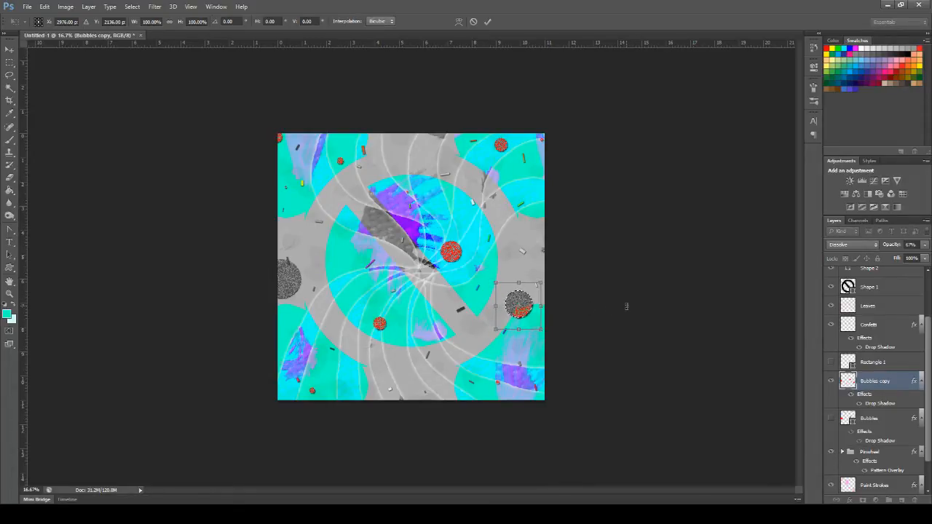
{"action": "key", "text": "Right"}
{"action": "key", "text": "Right"}
{"action": "key", "text": "Right"}
{"action": "key", "text": "Right"}
{"action": "key", "text": "Right"}
{"action": "key", "text": "Right"}
{"action": "key", "text": "Right"}
{"action": "key", "text": "Right"}
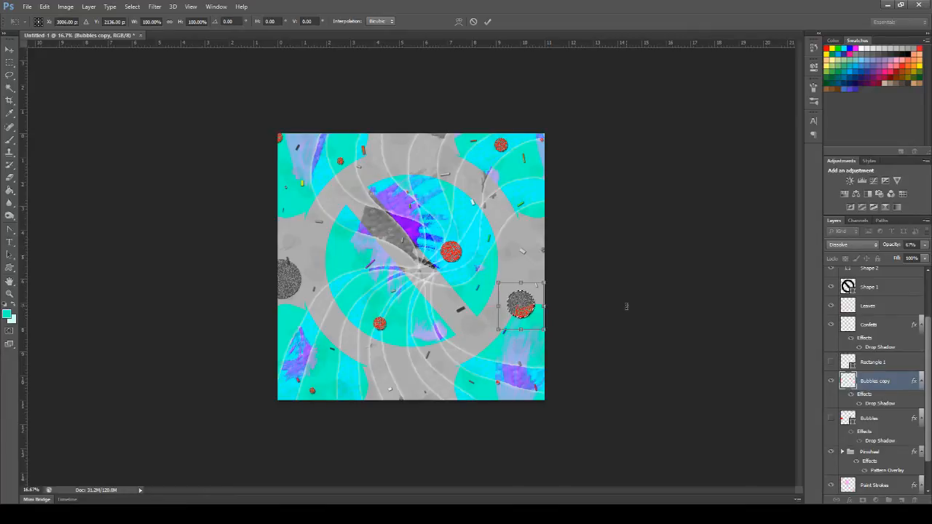
{"action": "left_click", "coordinate": [487, 21]}
{"action": "key", "text": "ctrl+d"}
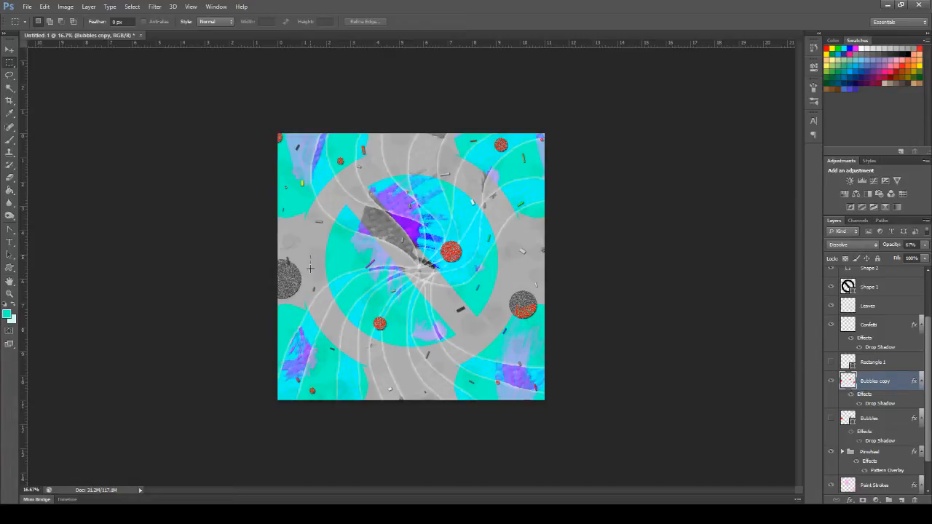
Step: Try moving the large bubble on the artwork's left edge straight down to Y 1980 px on the Bubbles copy layer
{"action": "left_click_drag", "start_coordinate": [310, 255], "coordinate": [255, 316]}
{"action": "key", "text": "ctrl+d"}
{"action": "key", "text": "ctrl+t"}
{"action": "key", "text": "shift+Down"}
{"action": "key", "text": "shift+Down"}
{"action": "key", "text": "shift+Down"}
{"action": "key", "text": "shift+Down"}
{"action": "key", "text": "shift+Down"}
{"action": "key", "text": "shift+Down"}
{"action": "key", "text": "shift+Down"}
{"action": "key", "text": "shift+Down"}
{"action": "key", "text": "shift+Down"}
{"action": "key", "text": "shift+Down"}
{"action": "key", "text": "shift+Down"}
{"action": "key", "text": "shift+Down"}
{"action": "key", "text": "shift+Down"}
{"action": "key", "text": "shift+Down"}
{"action": "key", "text": "shift+Down"}
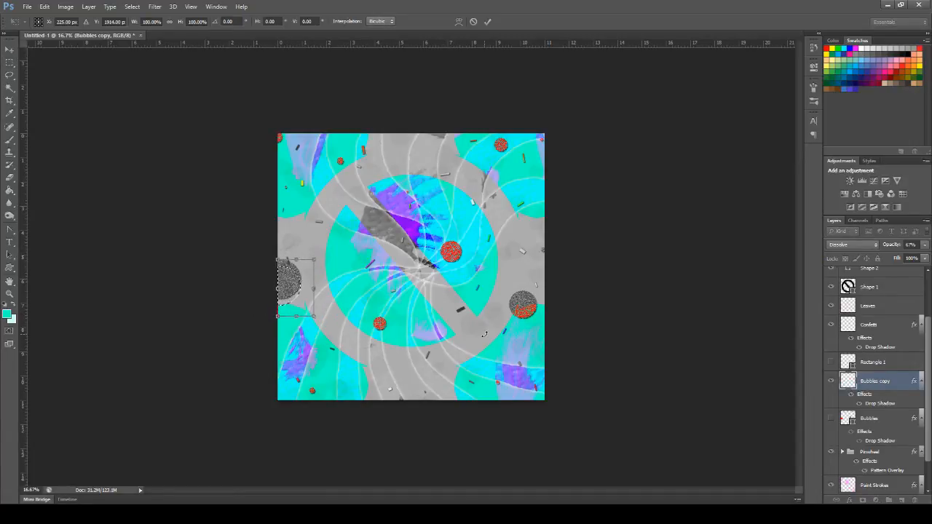
{"action": "key", "text": "shift+Down"}
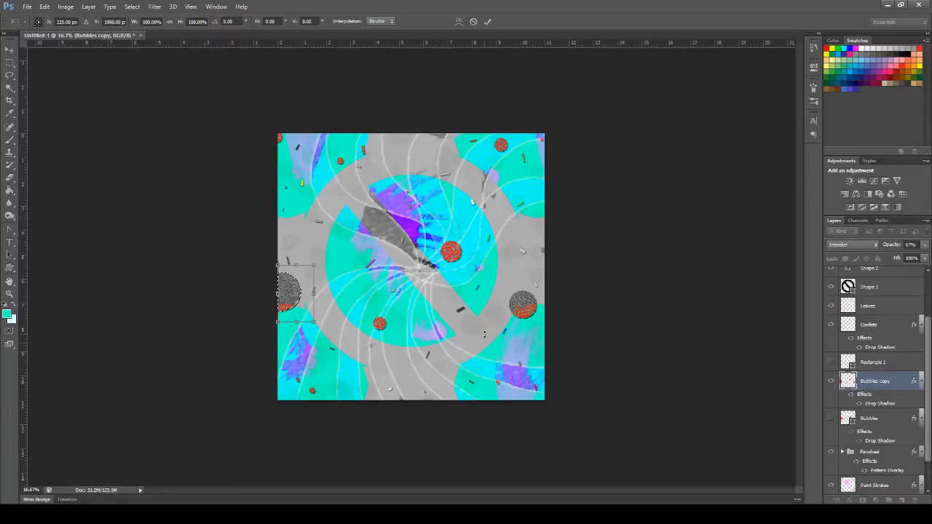
{"action": "left_click", "coordinate": [488, 21]}
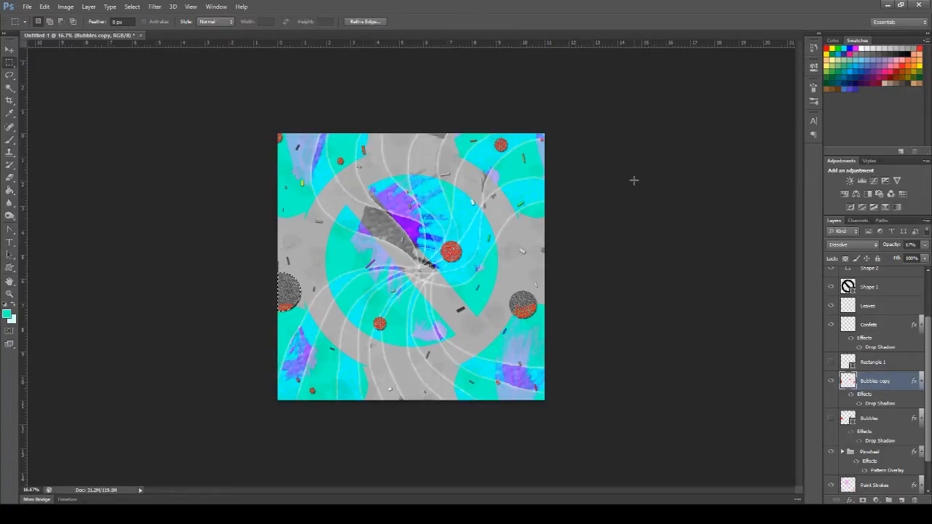
{"action": "key", "text": "ctrl+z"}
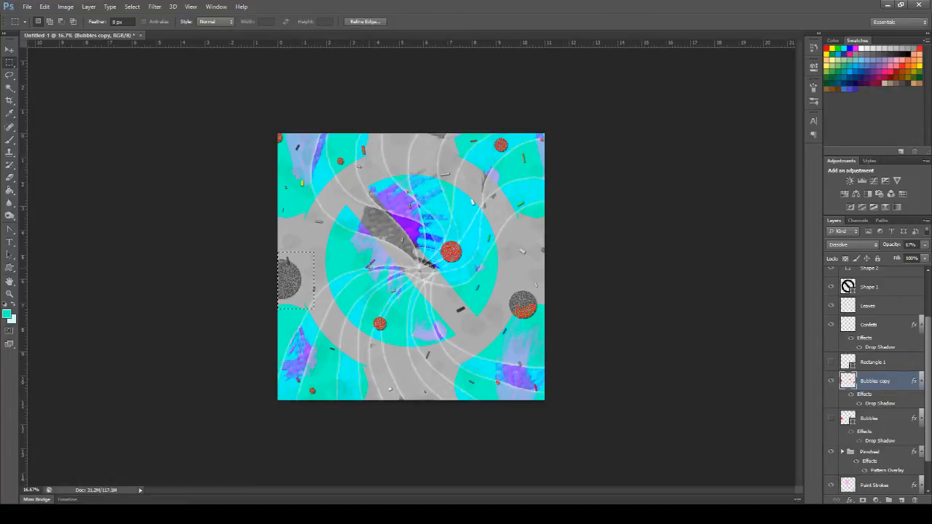
Step: Move the selected bubble on the artwork's left edge straight up to Y 1208 px, straddling the grey area's upper edge, and deselect it
{"action": "key", "text": "ctrl+t"}
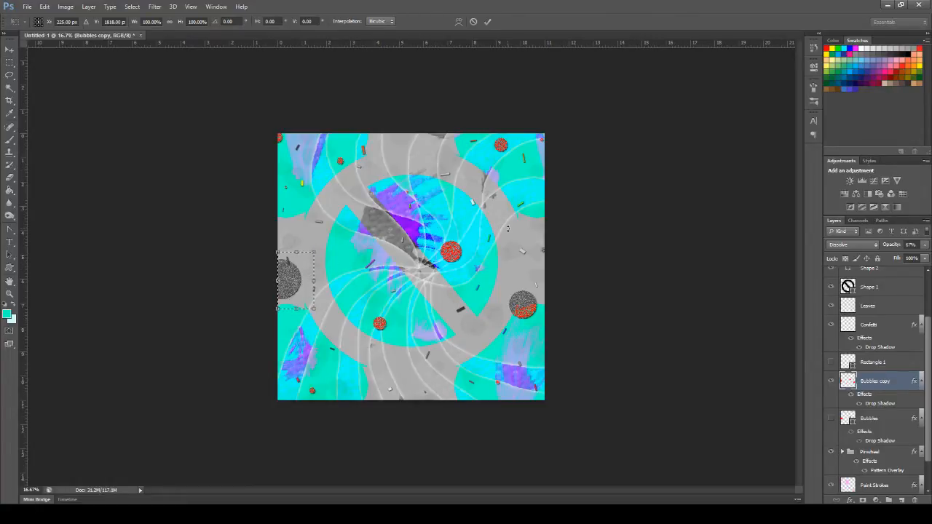
{"action": "key", "text": "shift+Up"}
{"action": "key", "text": "shift+Up"}
{"action": "key", "text": "shift+Up"}
{"action": "key", "text": "shift+Up"}
{"action": "key", "text": "shift+Up"}
{"action": "key", "text": "shift+Up"}
{"action": "key", "text": "shift+Up"}
{"action": "key", "text": "shift+Up"}
{"action": "key", "text": "shift+Up"}
{"action": "key", "text": "shift+Up"}
{"action": "key", "text": "shift+Up"}
{"action": "key", "text": "shift+Up"}
{"action": "key", "text": "shift+Up"}
{"action": "key", "text": "shift+Up"}
{"action": "key", "text": "shift+Up"}
{"action": "key", "text": "shift+Up"}
{"action": "key", "text": "shift+Up"}
{"action": "key", "text": "shift+Up"}
{"action": "key", "text": "shift+Up"}
{"action": "key", "text": "shift+Up"}
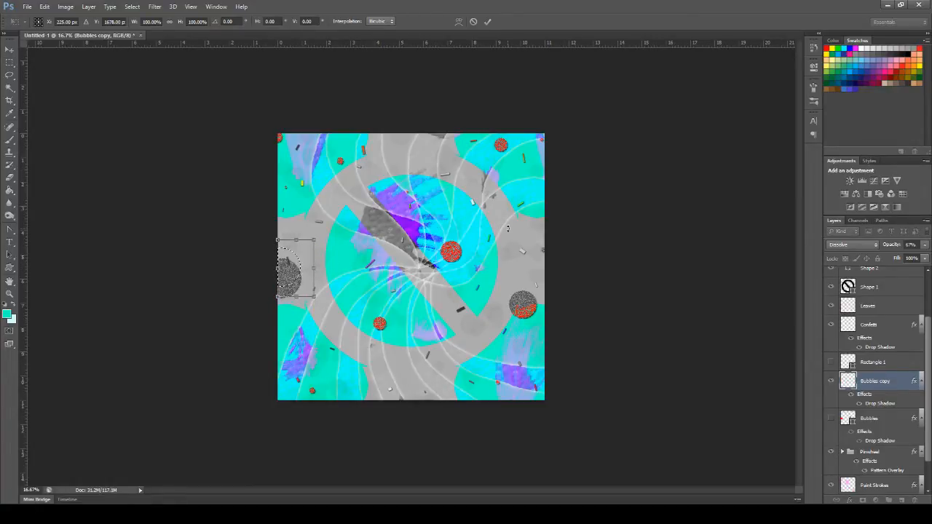
{"action": "key", "text": "shift+Up"}
{"action": "key", "text": "shift+Up"}
{"action": "key", "text": "shift+Up"}
{"action": "key", "text": "shift+Up"}
{"action": "key", "text": "shift+Up"}
{"action": "key", "text": "shift+Up"}
{"action": "key", "text": "shift+Up"}
{"action": "key", "text": "shift+Up"}
{"action": "key", "text": "shift+Up"}
{"action": "key", "text": "shift+Up"}
{"action": "key", "text": "shift+Up"}
{"action": "key", "text": "shift+Up"}
{"action": "key", "text": "shift+Up"}
{"action": "key", "text": "shift+Up"}
{"action": "key", "text": "shift+Up"}
{"action": "key", "text": "shift+Up"}
{"action": "key", "text": "shift+Up"}
{"action": "key", "text": "shift+Up"}
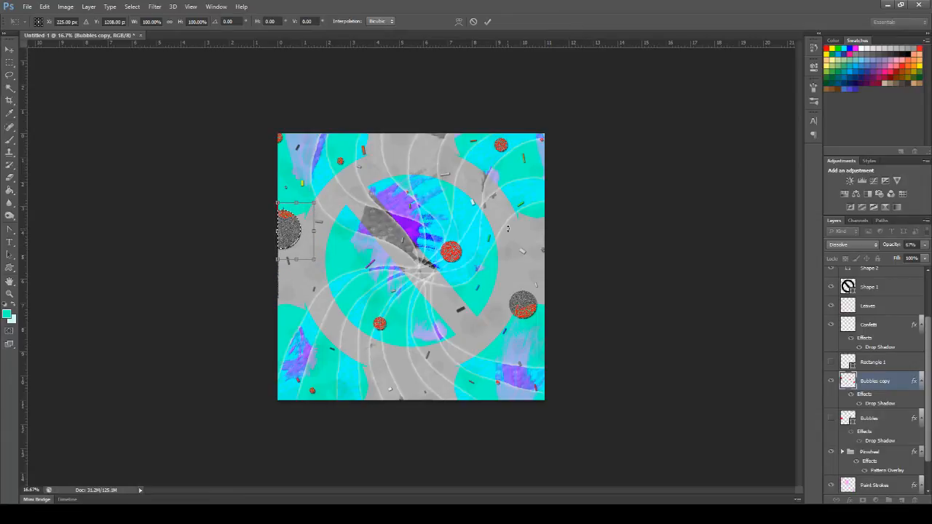
{"action": "left_click", "coordinate": [488, 22]}
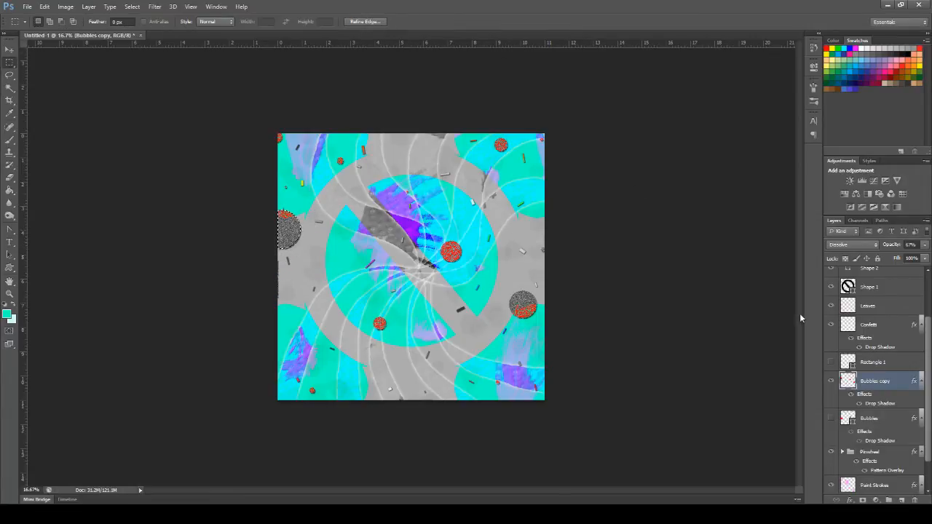
{"action": "key", "text": "ctrl+d"}
Step: Examine the whole artwork at reduced scale, down to 5%, to judge the overall composition
{"action": "left_click", "coordinate": [10, 294]}
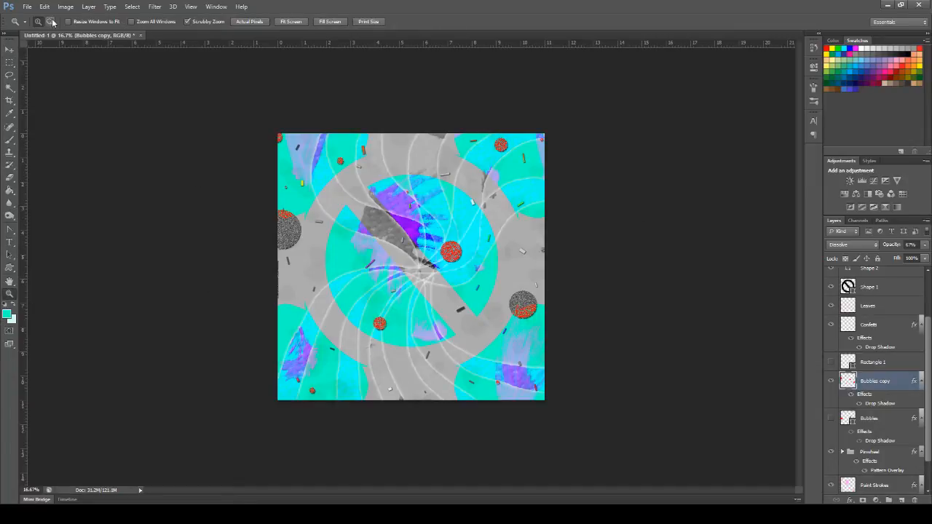
{"action": "key", "text": "ctrl+plus"}
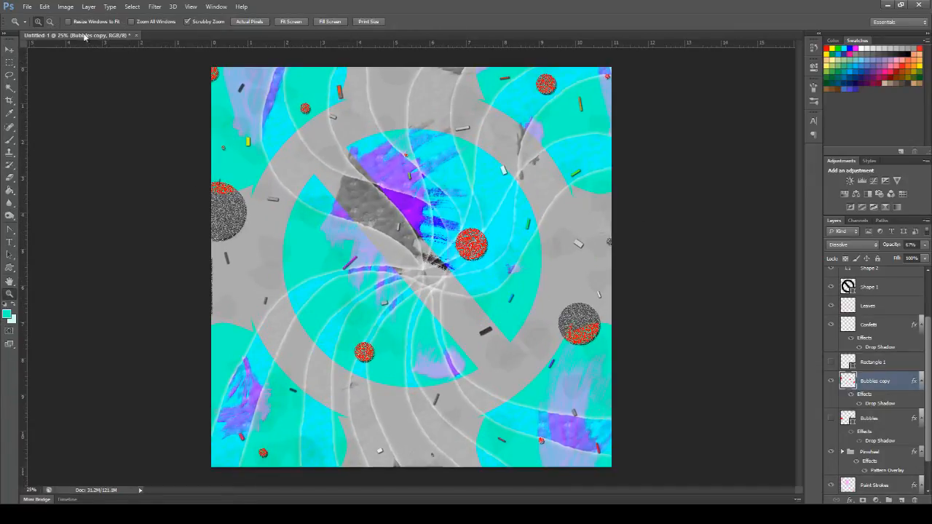
{"action": "left_click", "coordinate": [49, 21]}
{"action": "left_click", "coordinate": [513, 300]}
{"action": "left_click", "coordinate": [492, 296]}
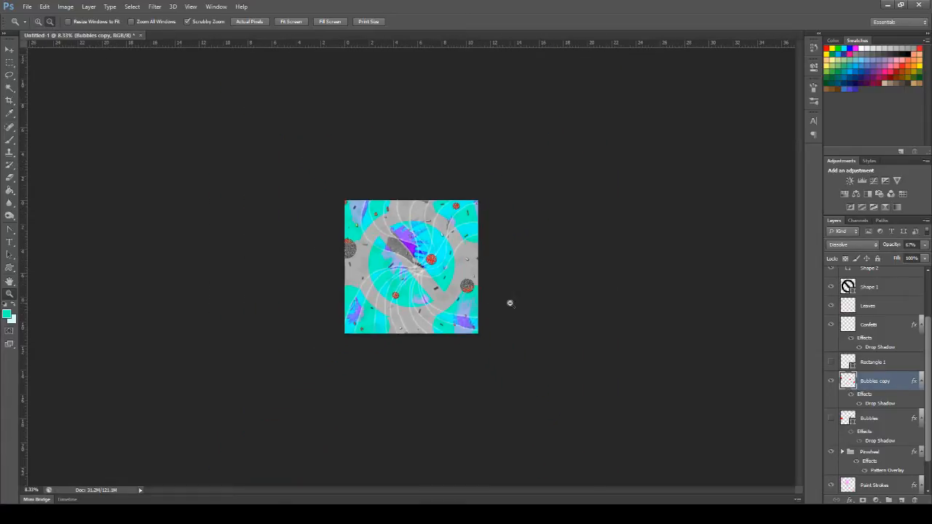
{"action": "left_click", "coordinate": [531, 305]}
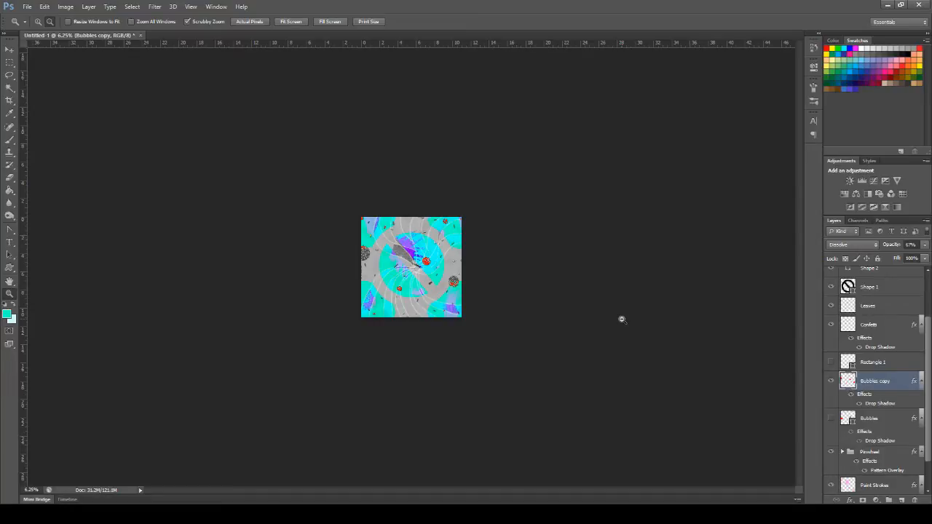
{"action": "left_click", "coordinate": [433, 260]}
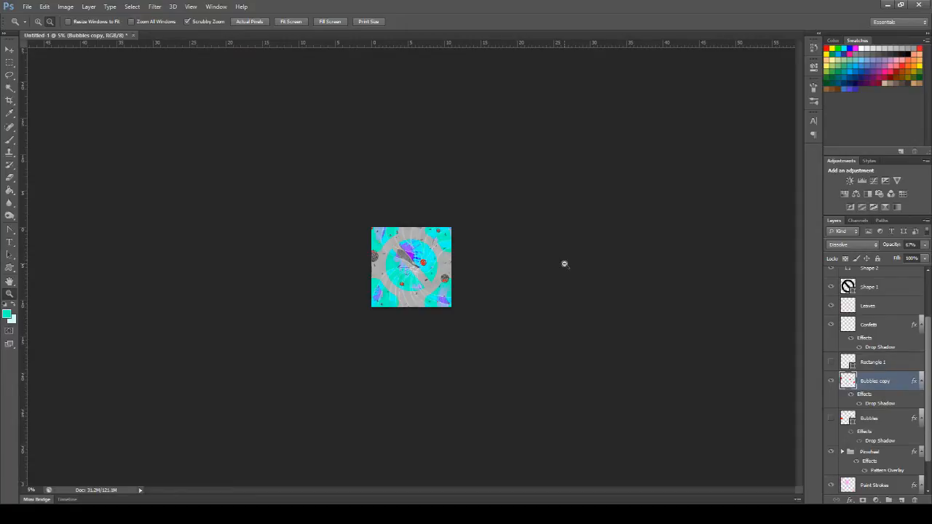
Step: Add a new empty layer above Shape 2 copy 3 at the top of the layer stack
{"action": "scroll", "coordinate": [909, 277], "scroll_direction": "up", "scroll_amount": 3}
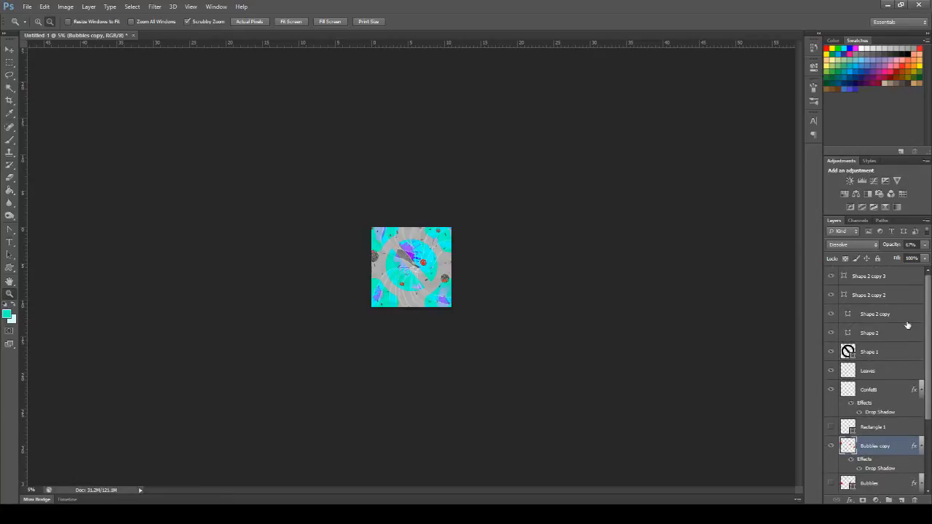
{"action": "key", "text": "shift+alt+u"}
{"action": "left_click", "coordinate": [910, 277]}
{"action": "left_click", "coordinate": [901, 500]}
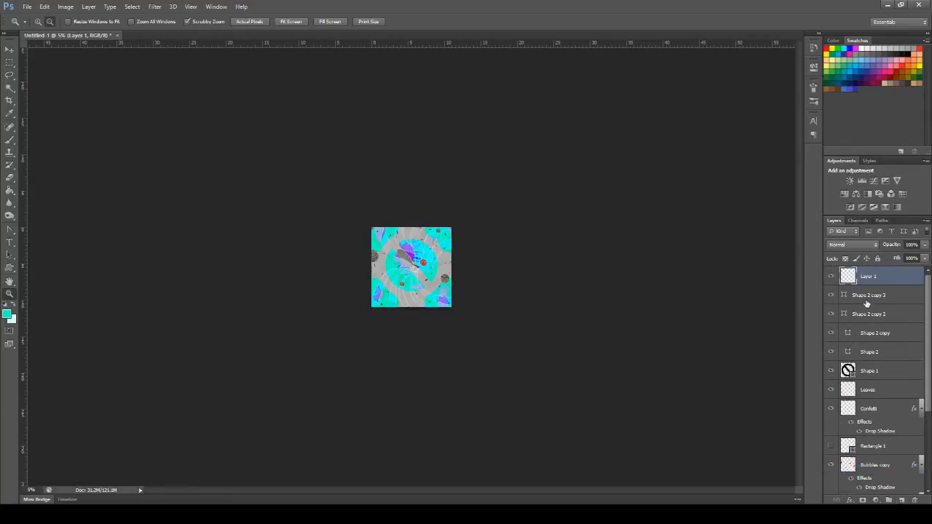
Step: Delete the empty Layer 1 and create a layer group named Null Shape above the shape layers
{"action": "left_click_drag", "start_coordinate": [918, 280], "coordinate": [915, 500]}
{"action": "left_click", "coordinate": [888, 500]}
{"action": "double_click", "coordinate": [869, 273]}
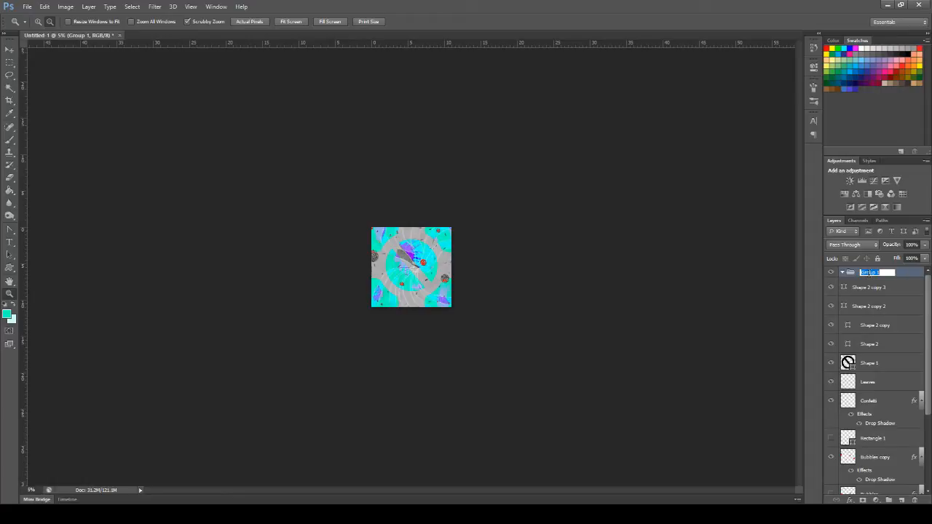
{"action": "type", "text": "Null Shape"}
{"action": "key", "text": "Return"}
Step: Move the layers from Shape 2 copy 3 down to Shape 1 into the Null Shape group
{"action": "left_click", "coordinate": [897, 294]}
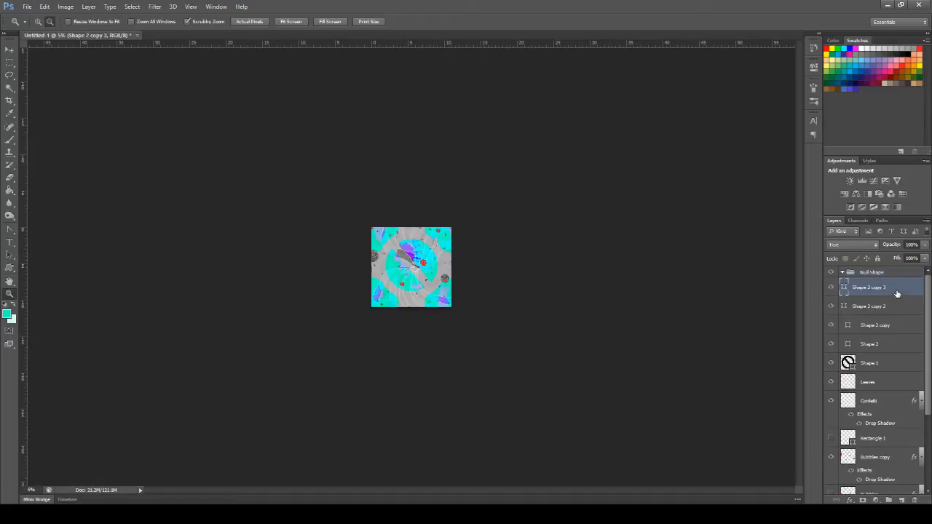
{"action": "left_click", "coordinate": [892, 365], "text": "shift"}
{"action": "left_click_drag", "start_coordinate": [900, 306], "coordinate": [899, 279]}
Step: Identify the connecting shapes by toggling the visibility of Shape 2 copy, and rename the Shape 2 layer as Top
{"action": "left_click", "coordinate": [910, 333]}
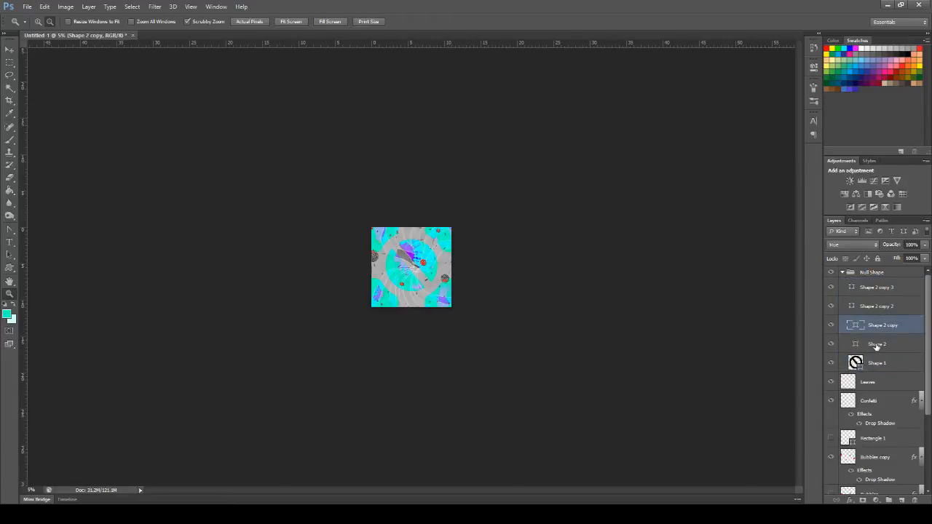
{"action": "left_click", "coordinate": [830, 326]}
{"action": "left_click", "coordinate": [829, 326]}
{"action": "left_click", "coordinate": [834, 285]}
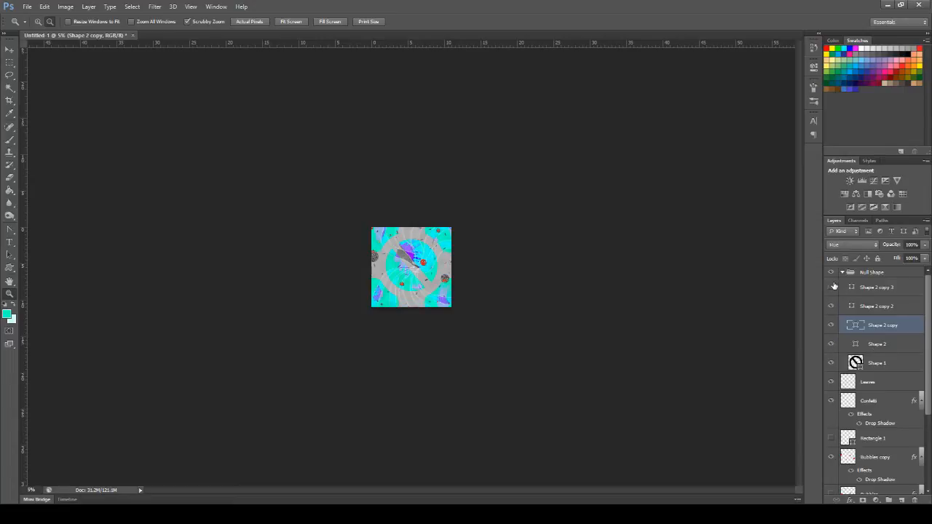
{"action": "left_click", "coordinate": [893, 347]}
{"action": "key", "text": "h"}
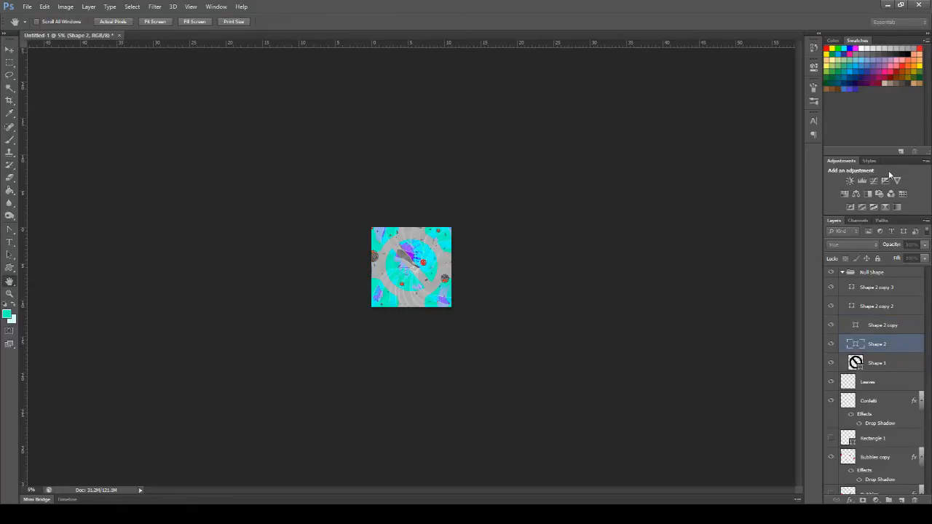
{"action": "key", "text": "z"}
{"action": "double_click", "coordinate": [879, 347]}
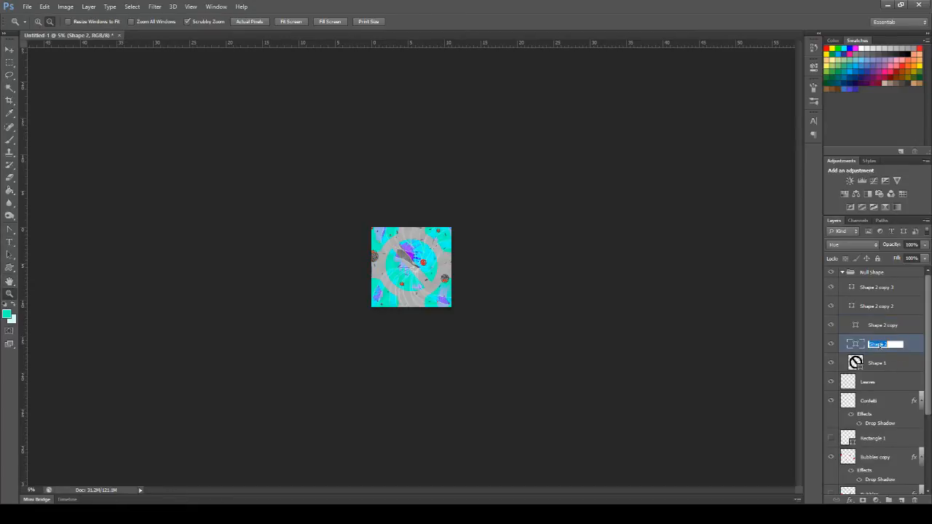
{"action": "type", "text": "Top"}
{"action": "key", "text": "Return"}
Step: Rename the Shape 2 copy layer as Bottom and the Shape 2 copy 2 layer as Right
{"action": "double_click", "coordinate": [878, 324]}
{"action": "type", "text": "Bottom"}
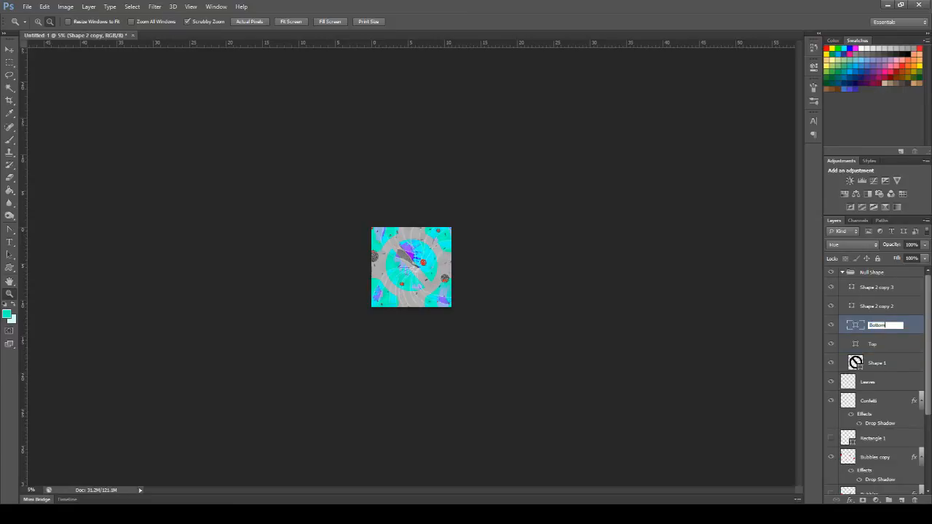
{"action": "key", "text": "Return"}
{"action": "double_click", "coordinate": [875, 309]}
{"action": "type", "text": "Right"}
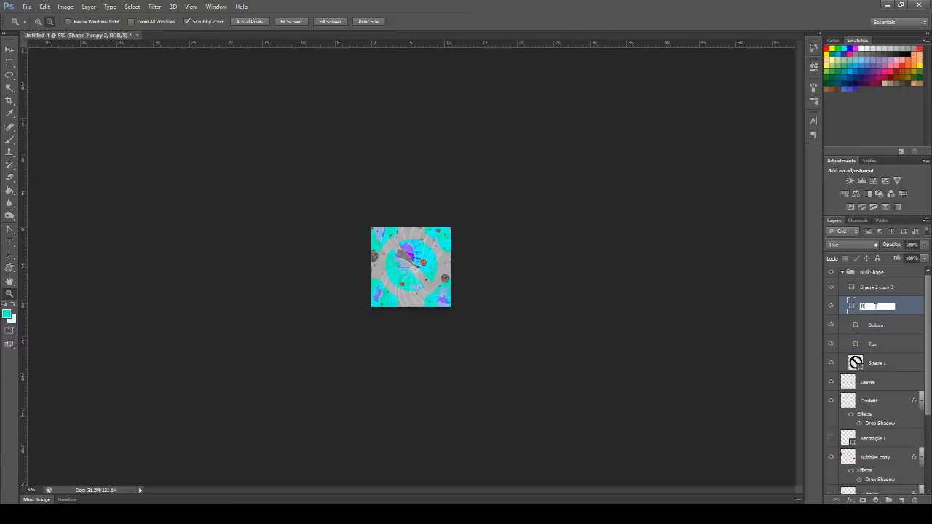
{"action": "key", "text": "Return"}
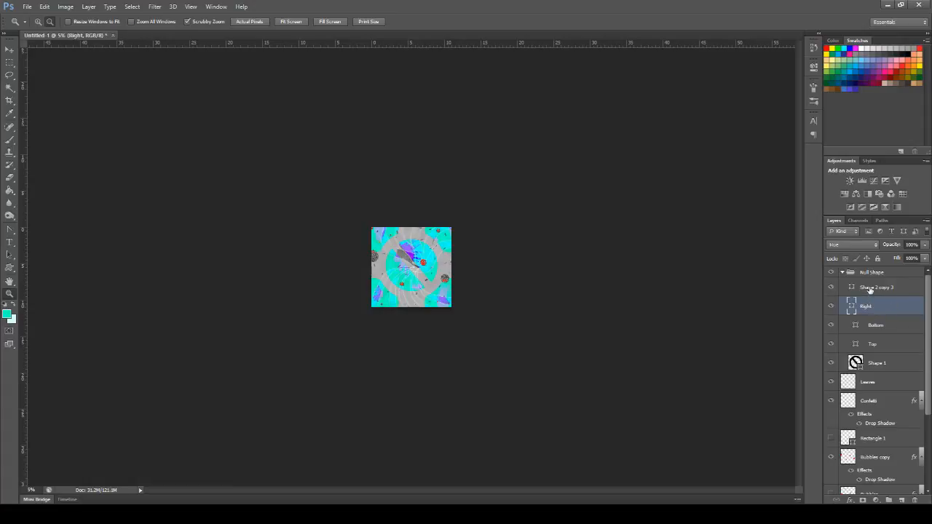
Step: Rename the Shape 2 copy 3 layer in the Null Shape group as Left
{"action": "double_click", "coordinate": [869, 287]}
{"action": "type", "text": "Left"}
{"action": "key", "text": "Return"}
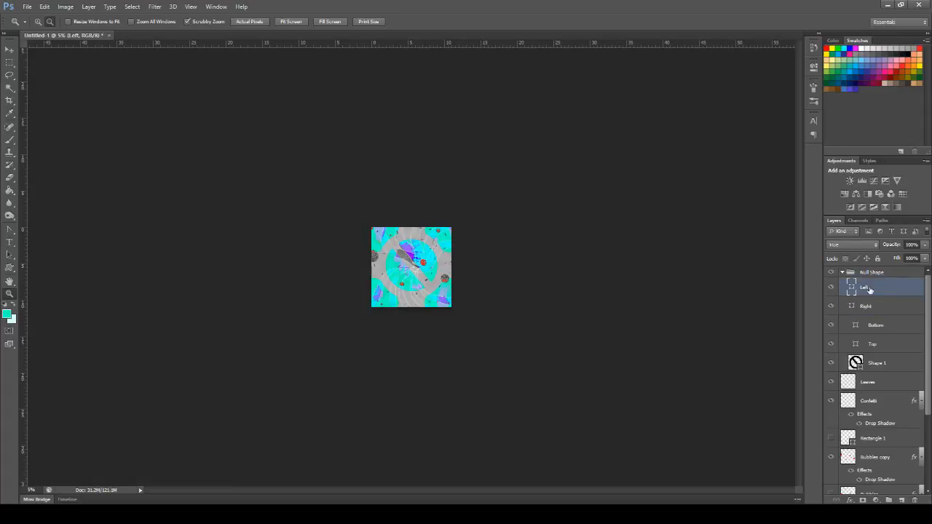
{"action": "left_click", "coordinate": [842, 273]}
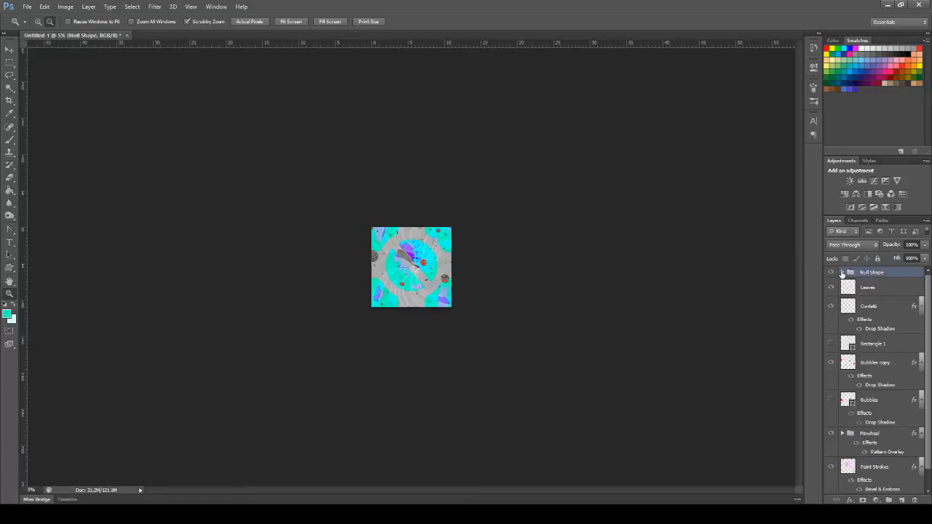
{"action": "left_click", "coordinate": [841, 272]}
Step: Rename the Shape 1 layer as Null and collapse the Null Shape group
{"action": "double_click", "coordinate": [876, 363]}
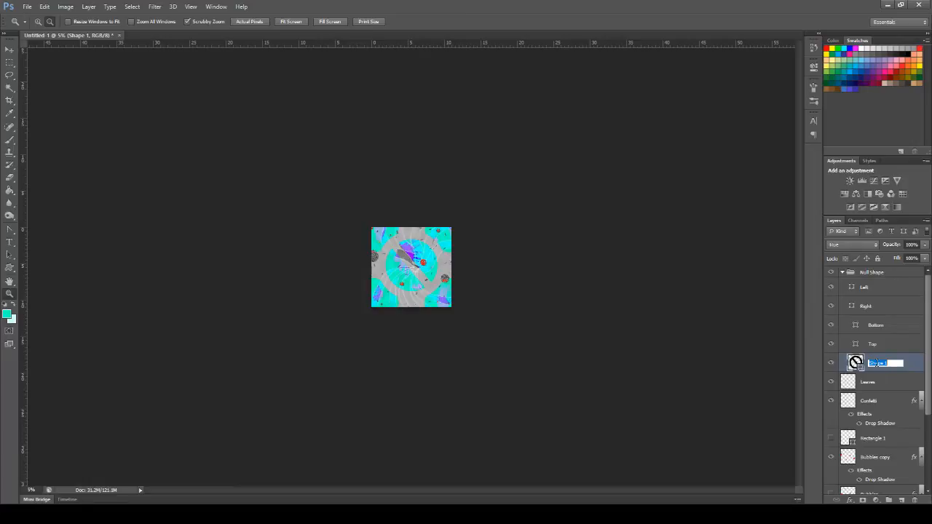
{"action": "type", "text": "No"}
{"action": "type", "text": "ll"}
{"action": "key", "text": "Return"}
{"action": "left_click", "coordinate": [884, 291]}
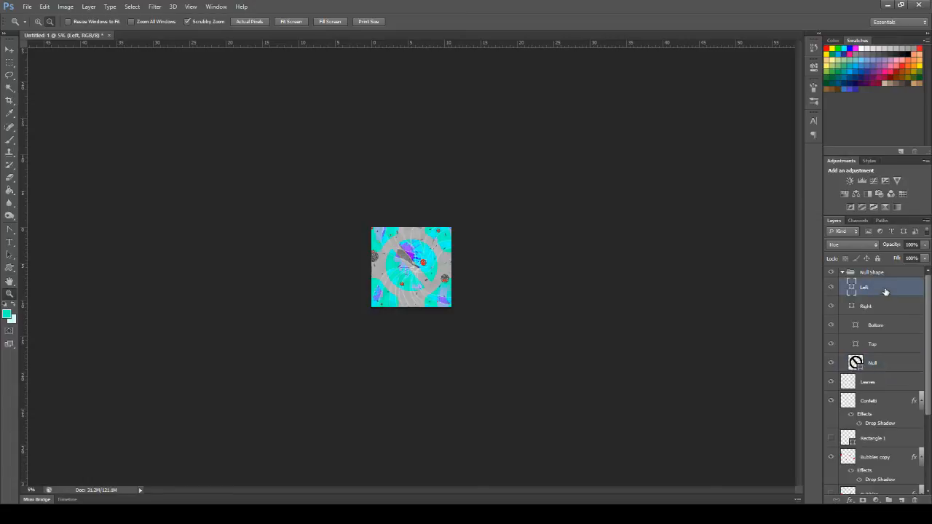
{"action": "left_click", "coordinate": [842, 272]}
Step: Enlarge the artwork to 16.67% and save the document as Null.psd
{"action": "scroll", "coordinate": [886, 308], "scroll_direction": "down", "scroll_amount": 3}
{"action": "scroll", "coordinate": [887, 308], "scroll_direction": "up", "scroll_amount": 3}
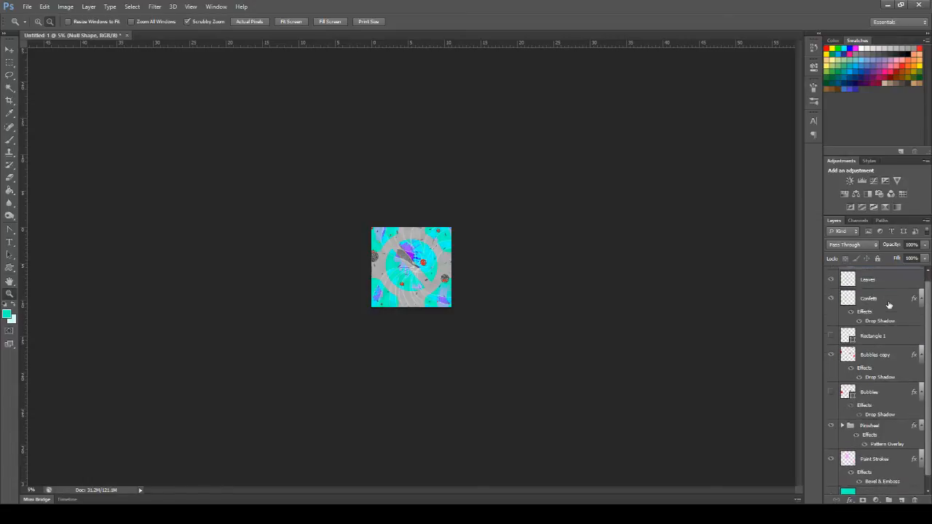
{"action": "left_click", "coordinate": [38, 21]}
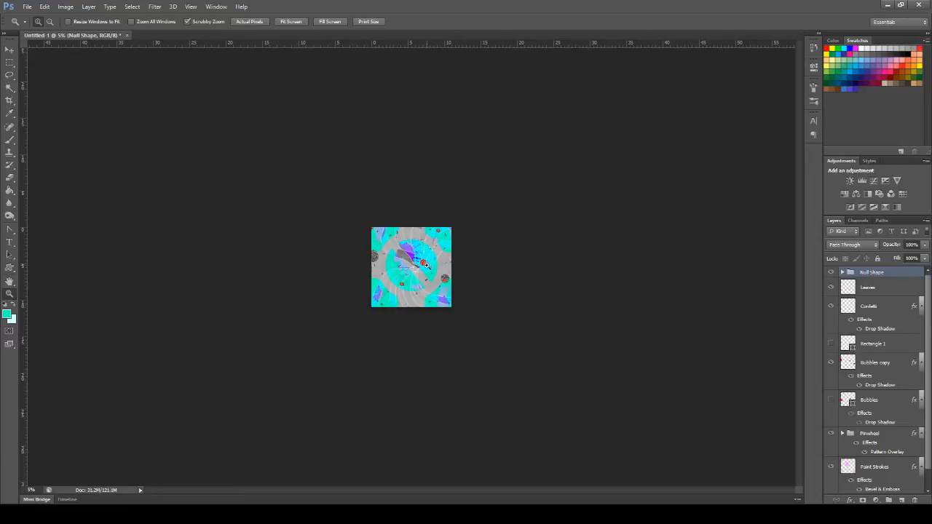
{"action": "left_click", "coordinate": [427, 266]}
{"action": "left_click_drag", "start_coordinate": [431, 271], "coordinate": [593, 258]}
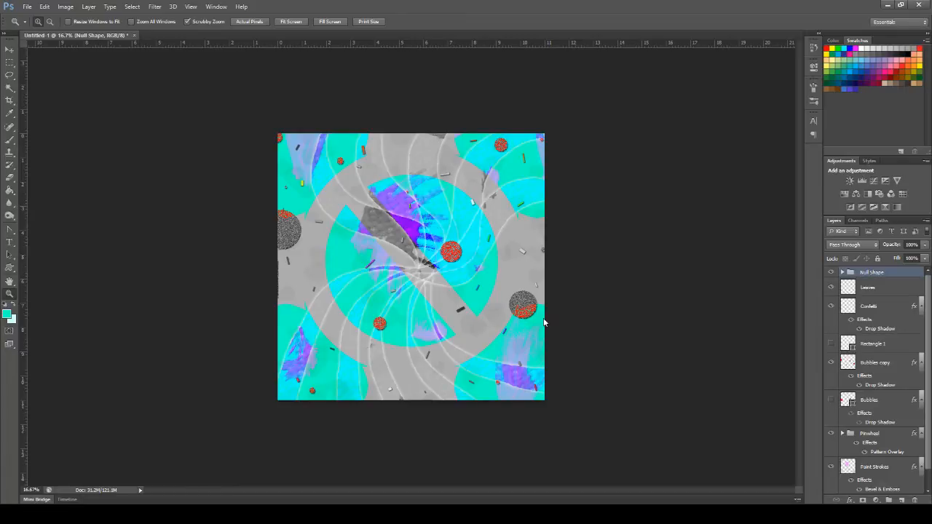
{"action": "key", "text": "ctrl+s"}
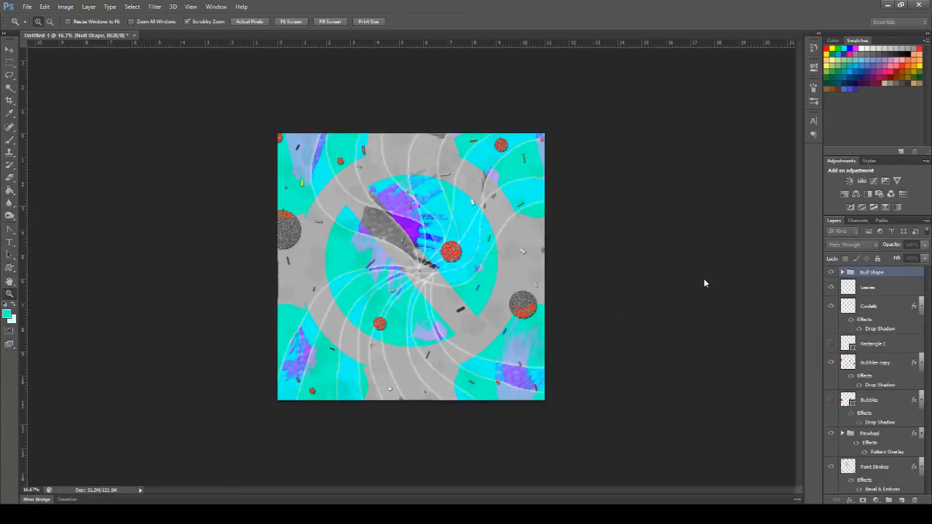
{"action": "key", "text": "Return"}
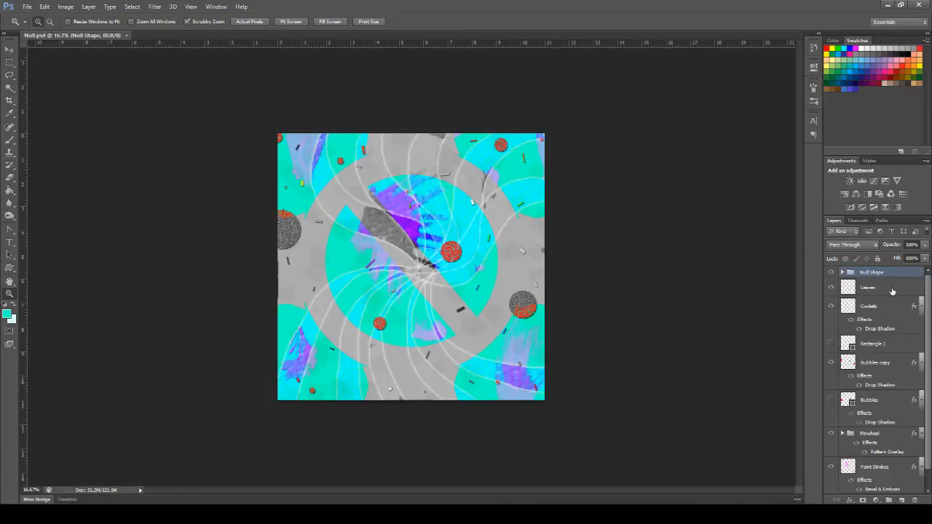
Step: Try the Leaves layer above the Null Shape group, compare the artwork with it hidden and shown, and return it beneath the group
{"action": "left_click_drag", "start_coordinate": [890, 267], "coordinate": [890, 269]}
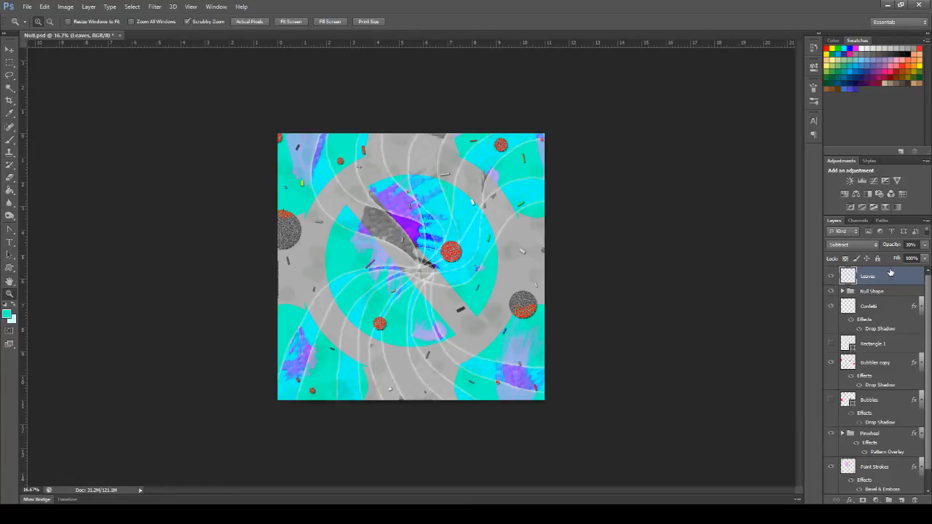
{"action": "left_click", "coordinate": [832, 277]}
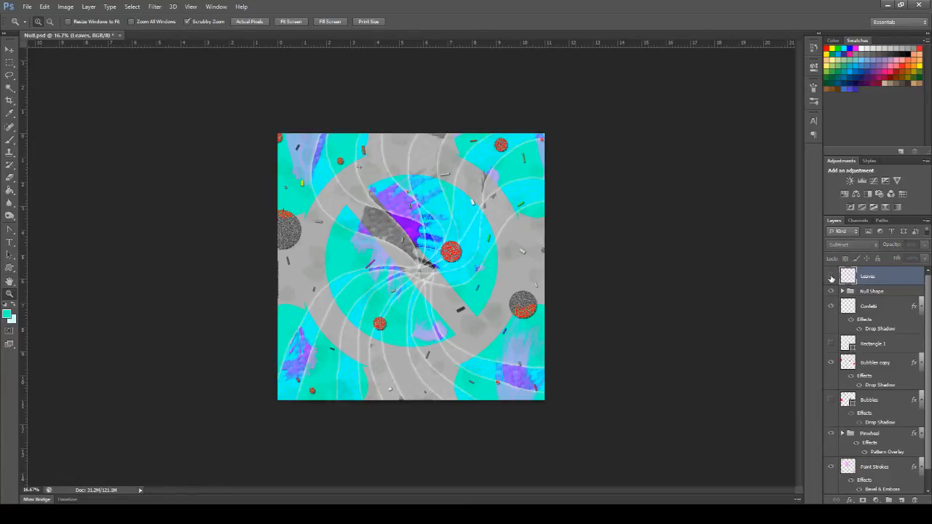
{"action": "left_click", "coordinate": [831, 277]}
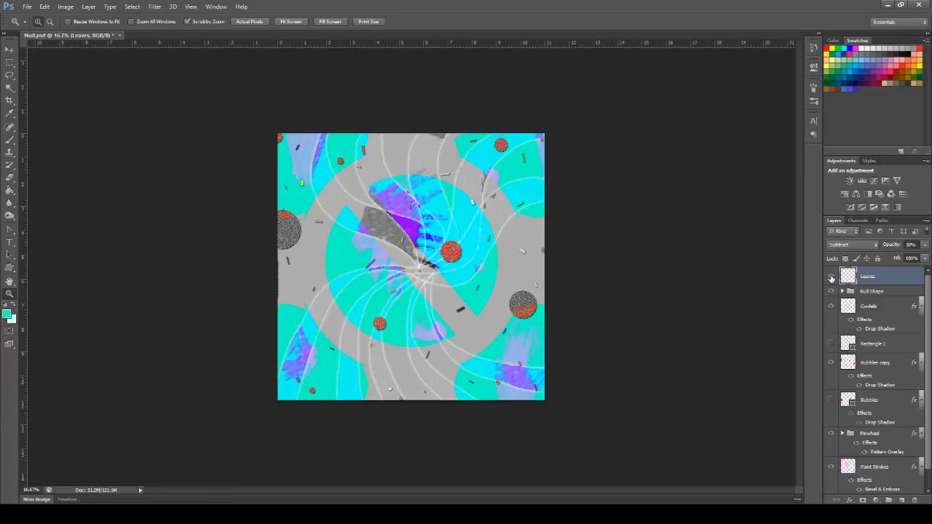
{"action": "left_click_drag", "start_coordinate": [899, 291], "coordinate": [899, 315]}
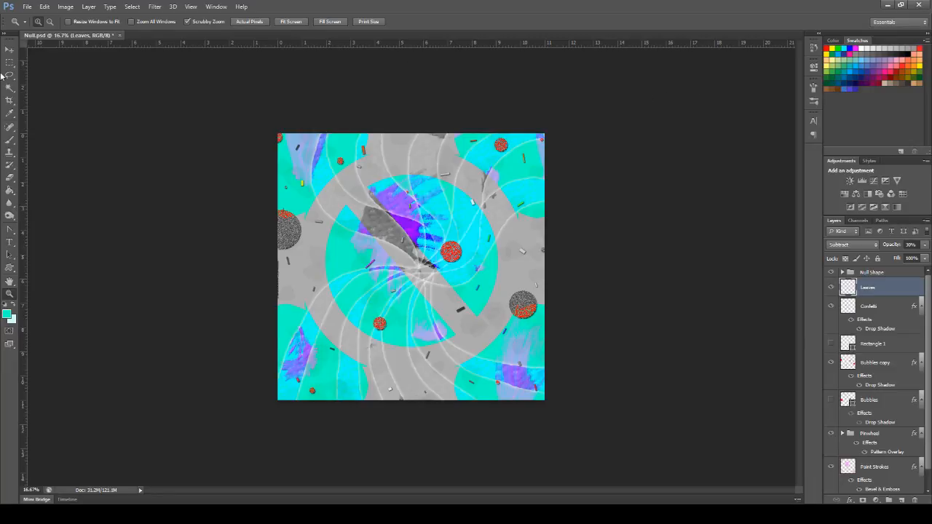
Step: Save the current state of the Null.psd document
{"action": "left_click", "coordinate": [29, 9]}
{"action": "left_click", "coordinate": [42, 116]}
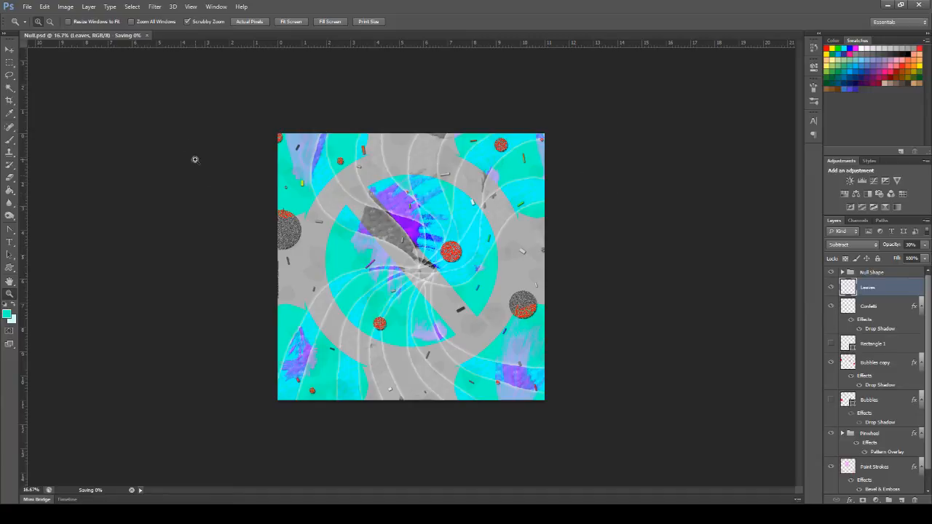
Step: Examine the finished artwork at reduced scale down to 3%, and return to the 16.67% view
{"action": "left_click", "coordinate": [448, 252]}
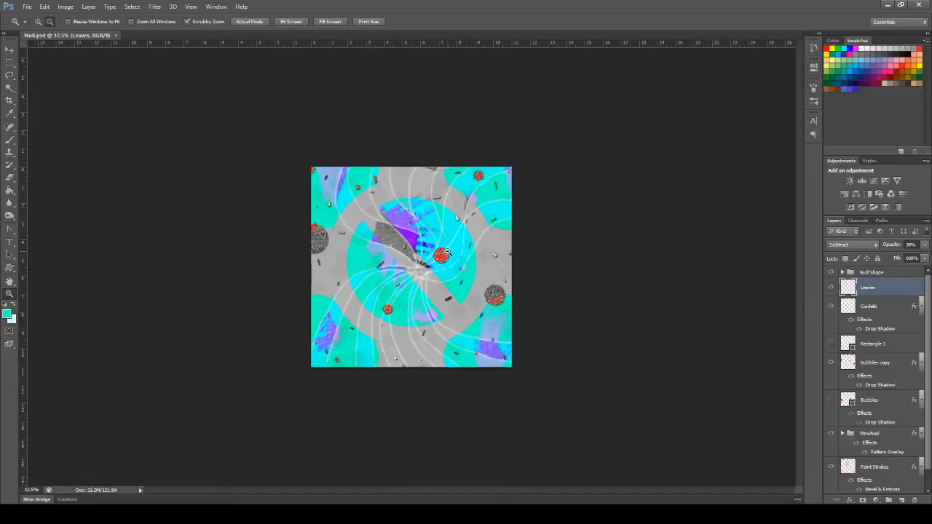
{"action": "left_click", "coordinate": [448, 264]}
{"action": "left_click", "coordinate": [450, 292]}
{"action": "left_click", "coordinate": [450, 293]}
{"action": "left_click", "coordinate": [418, 286]}
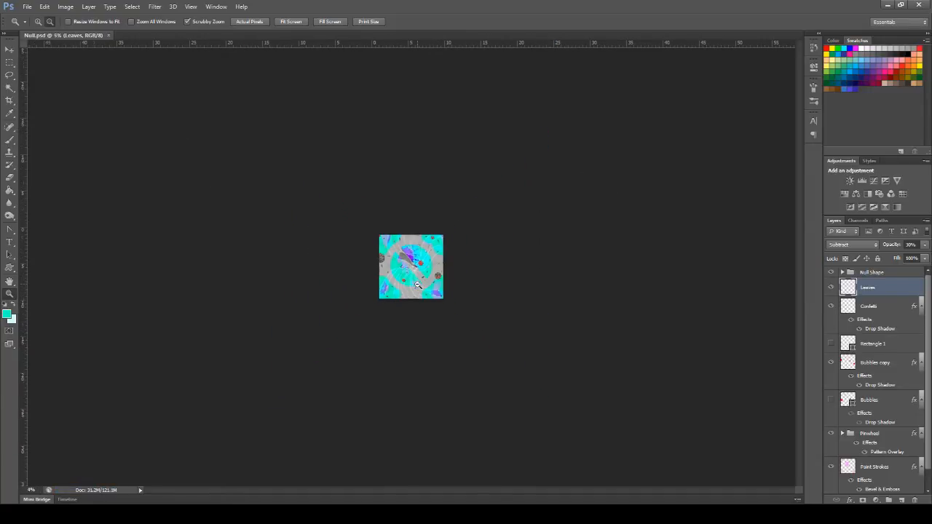
{"action": "left_click", "coordinate": [418, 286]}
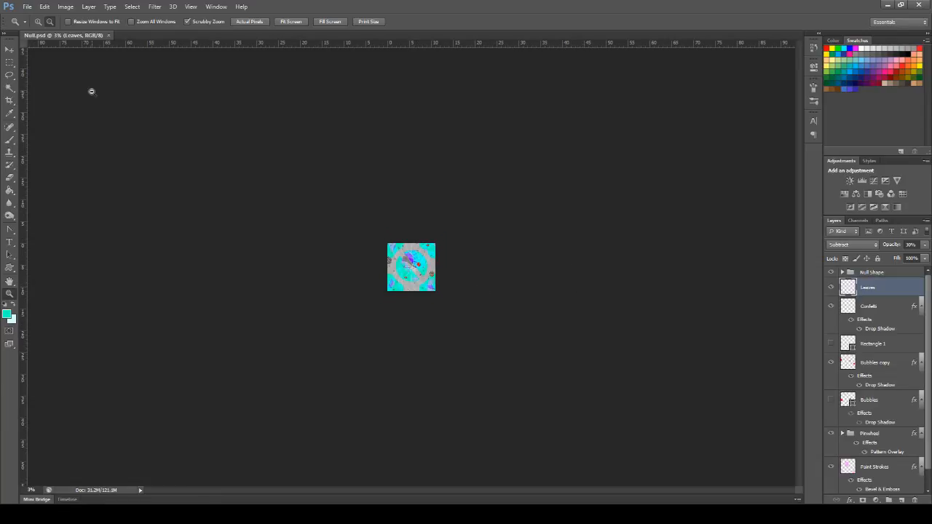
{"action": "left_click", "coordinate": [38, 21]}
{"action": "left_click", "coordinate": [405, 266]}
{"action": "left_click", "coordinate": [406, 266]}
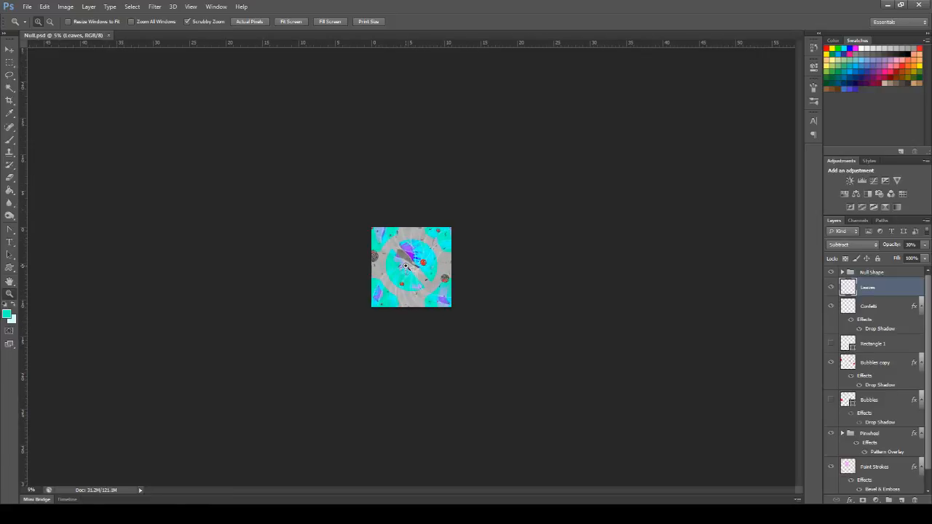
{"action": "left_click", "coordinate": [406, 265]}
{"action": "left_click", "coordinate": [405, 265]}
{"action": "left_click", "coordinate": [405, 266]}
{"action": "left_click", "coordinate": [405, 265]}
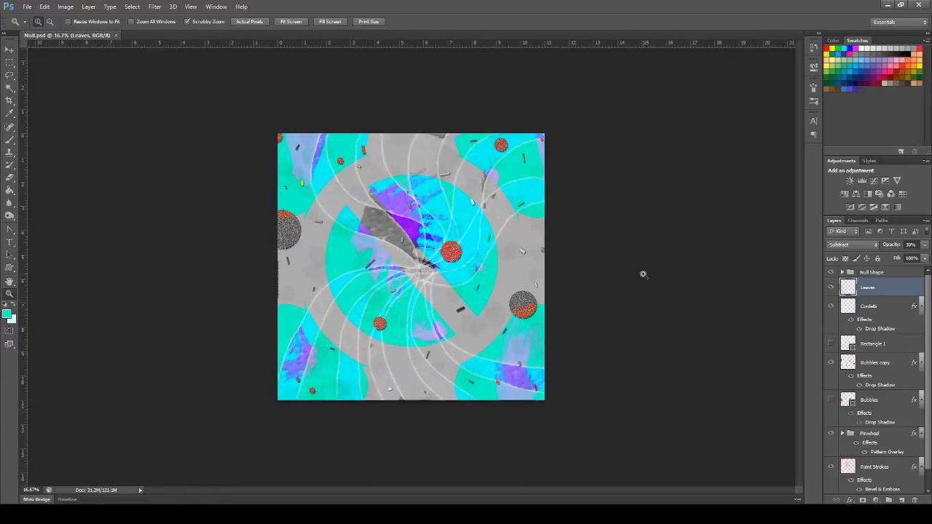